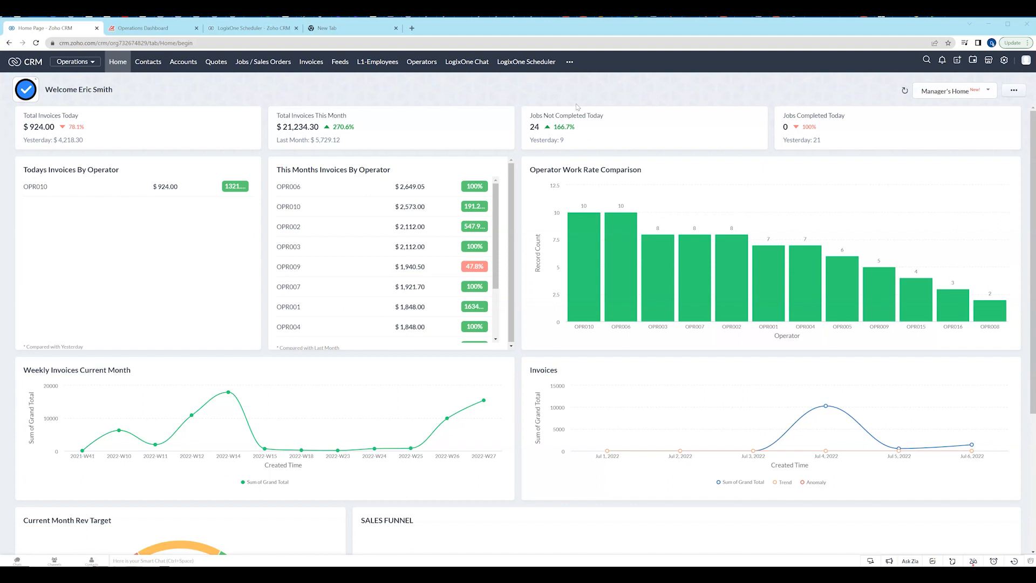
click(594, 109)
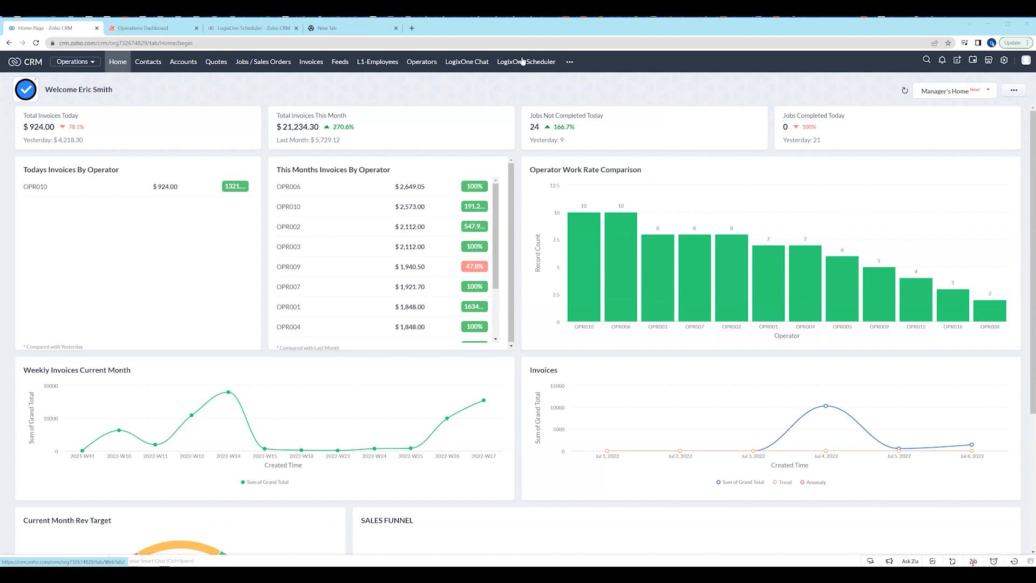
click(539, 58)
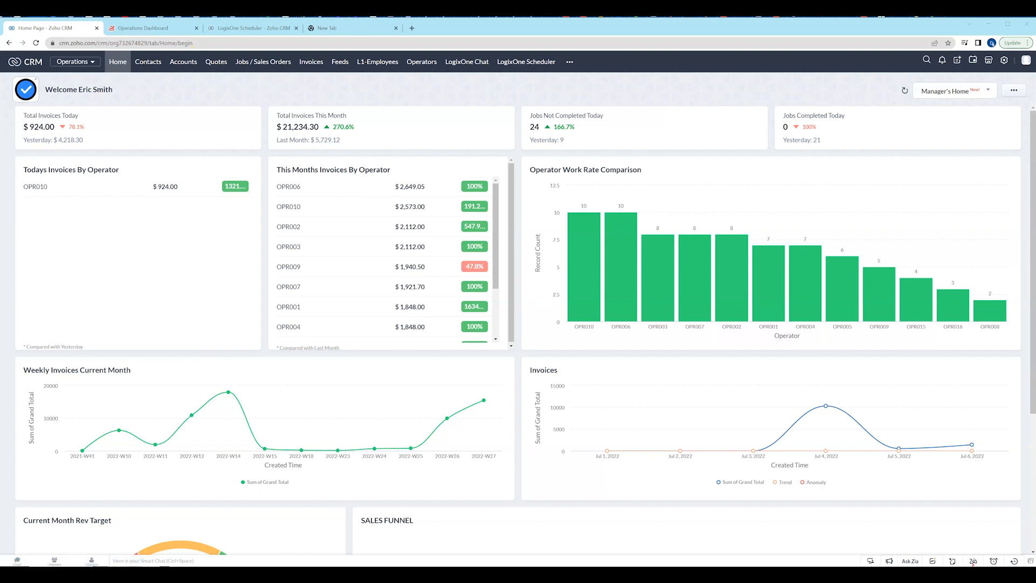
click(224, 191)
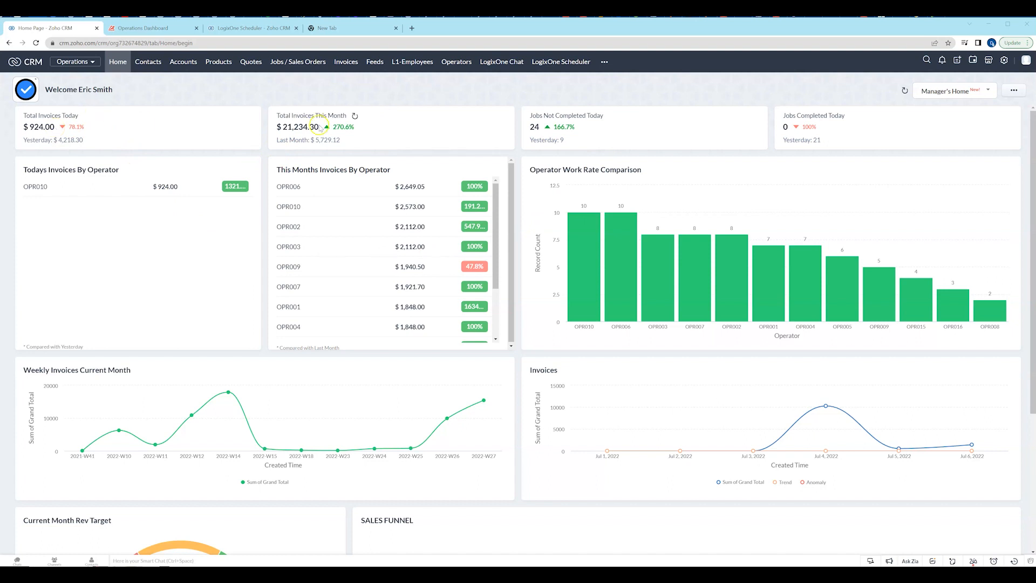
Refresh all components of the Manager's Home dashboard.
click(904, 92)
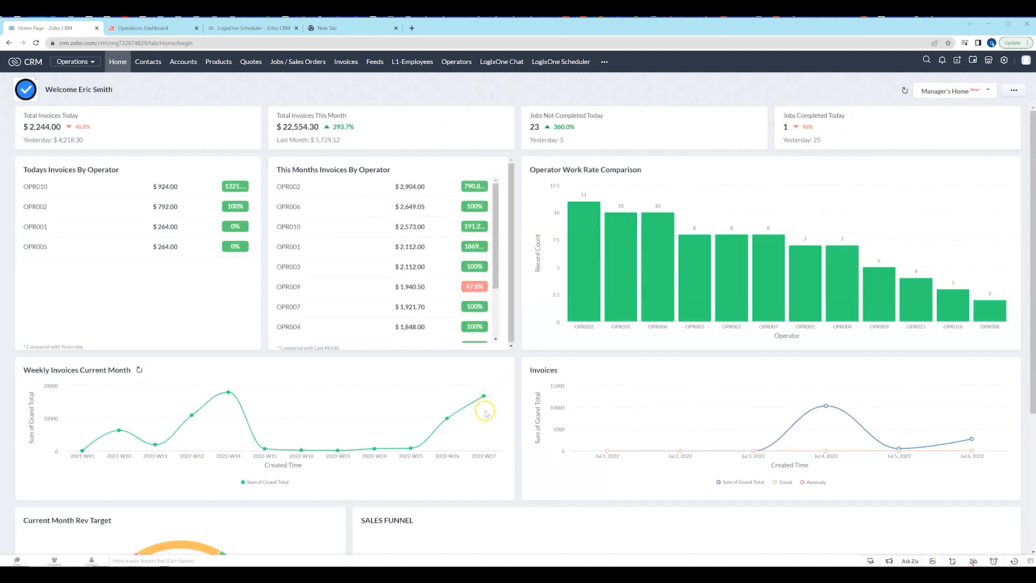
mouse_move(479, 415)
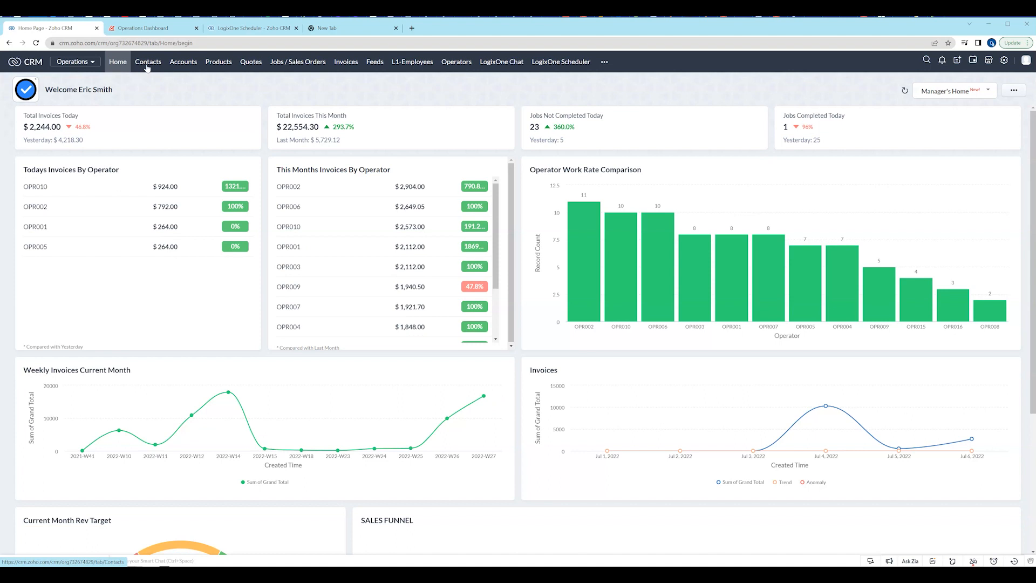
Open the Window Cleaning Soap product record and review its product, price and stock information.
click(218, 63)
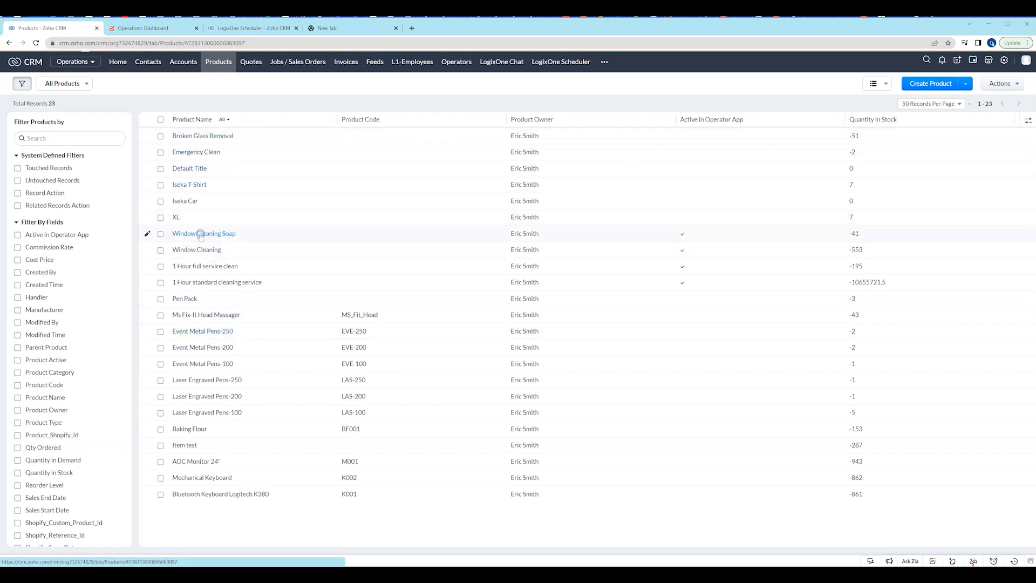
click(201, 234)
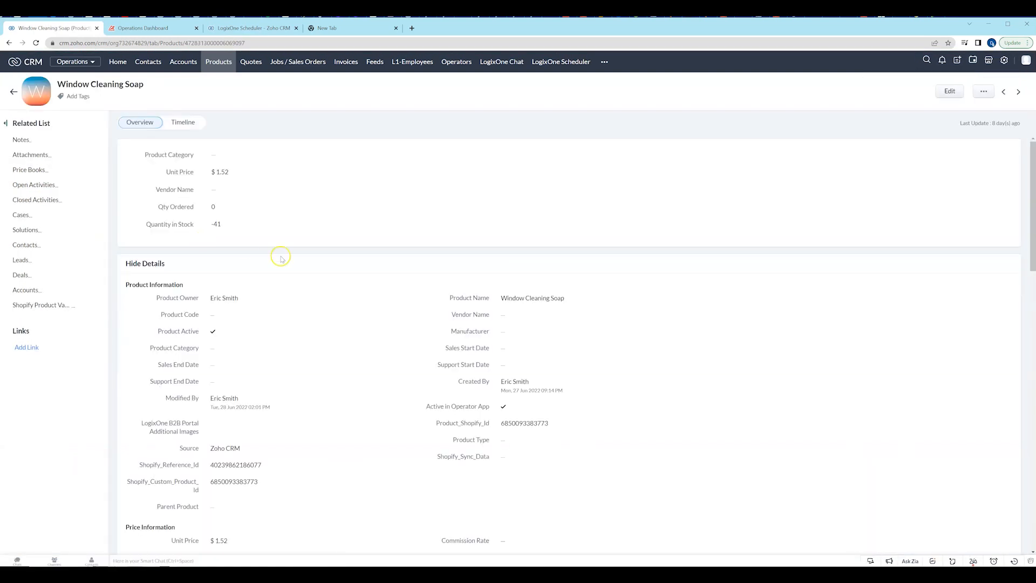
scroll(266, 394, down, 2)
scroll(266, 394, down, 2)
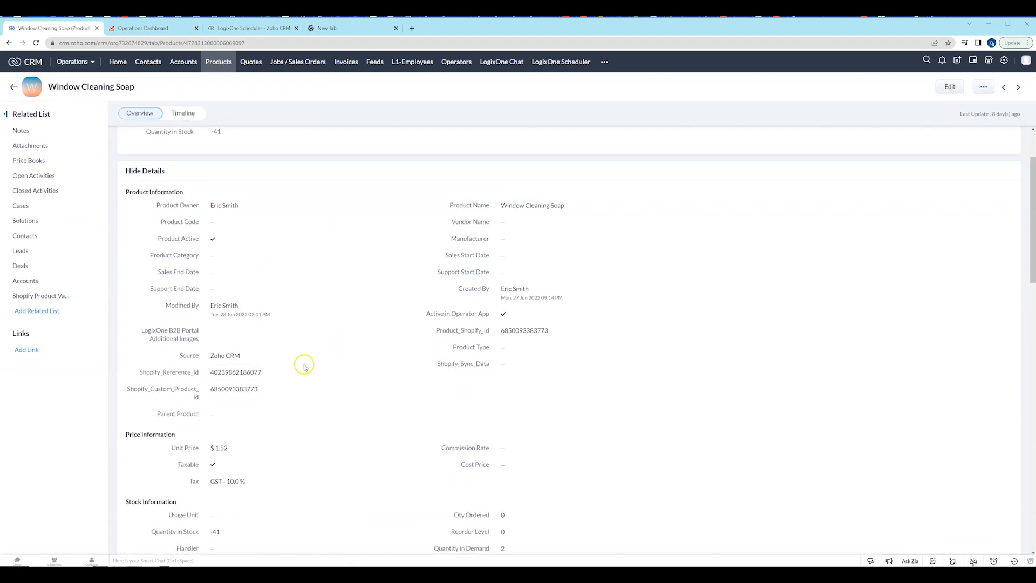
scroll(302, 379, up, 3)
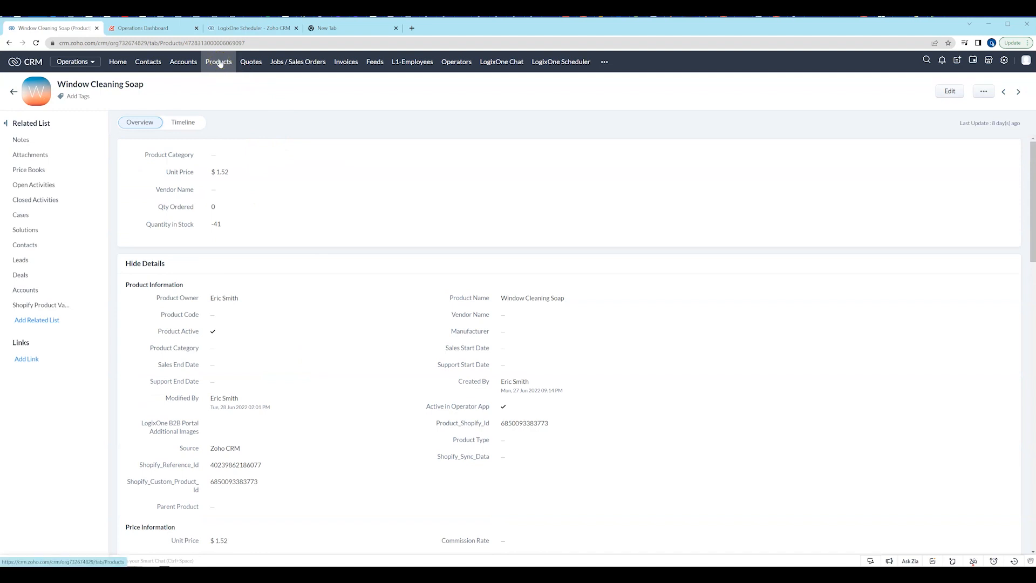
Open the first "New Quote for Peters IT" record in the quotes and review its quote and address details.
click(250, 63)
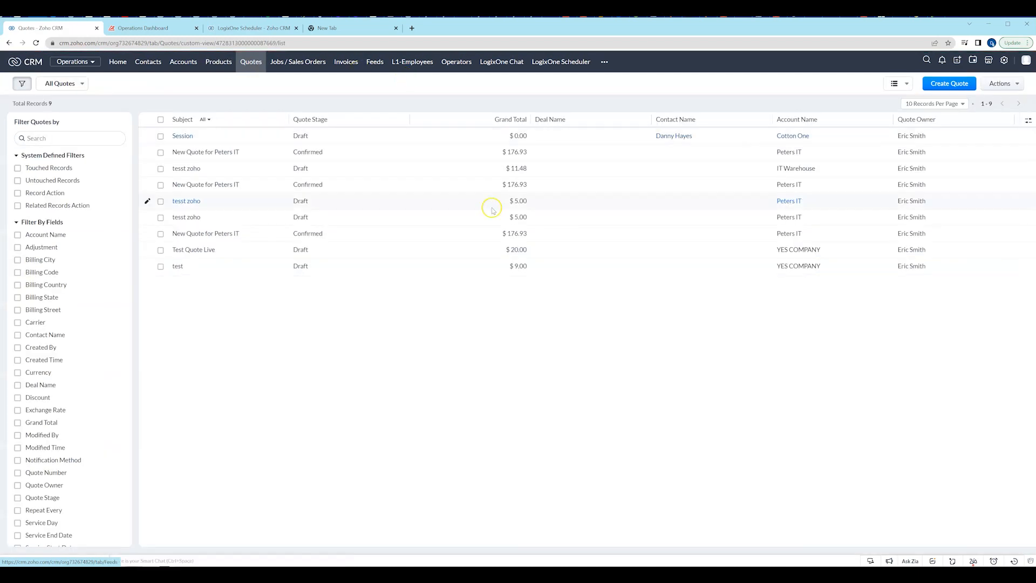
click(217, 153)
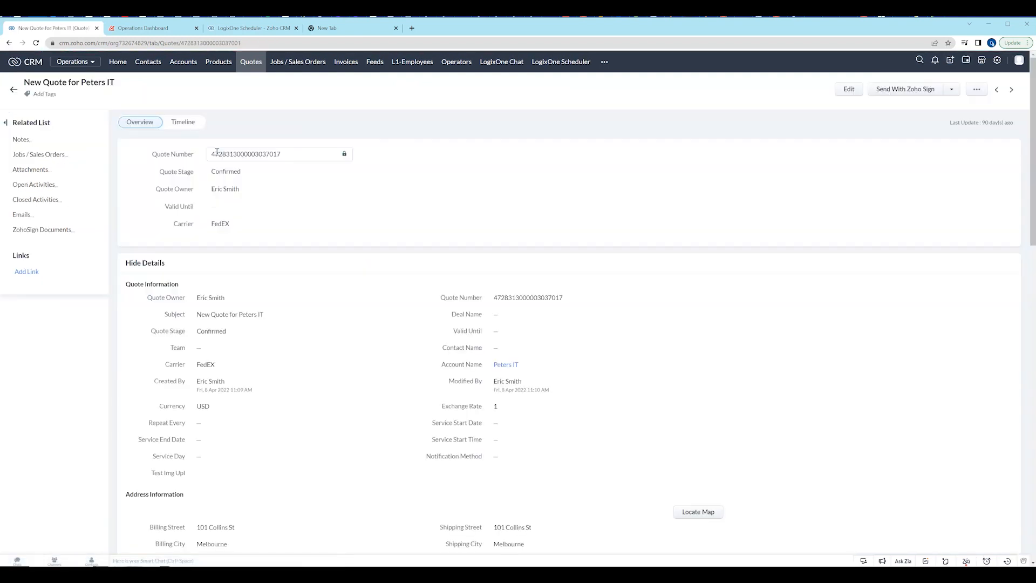
scroll(394, 369, down, 1)
scroll(395, 369, down, 1)
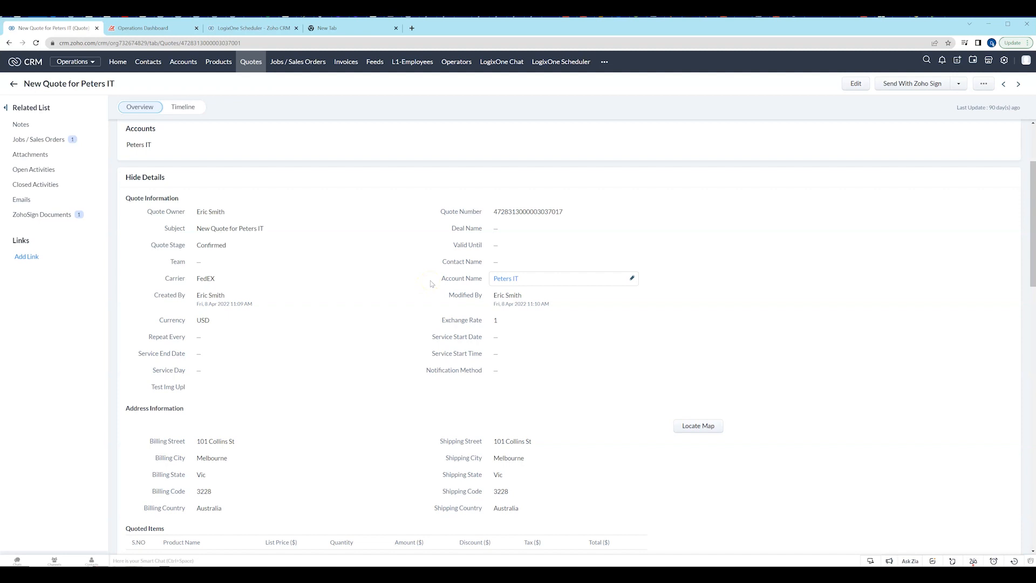
Look over the invoices list, and open the "Urgent window clean" job to review its events and service items.
click(348, 65)
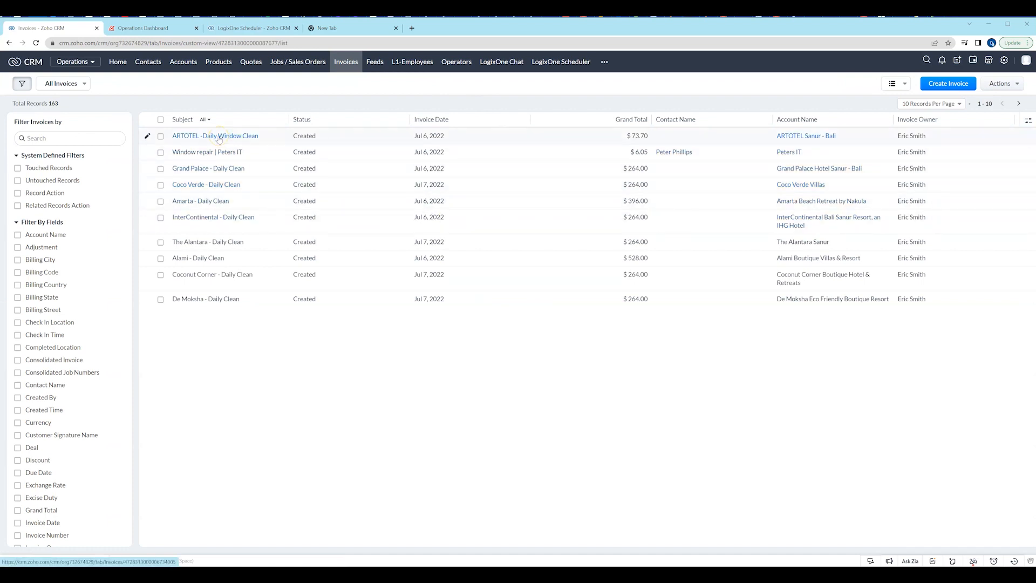
click(297, 62)
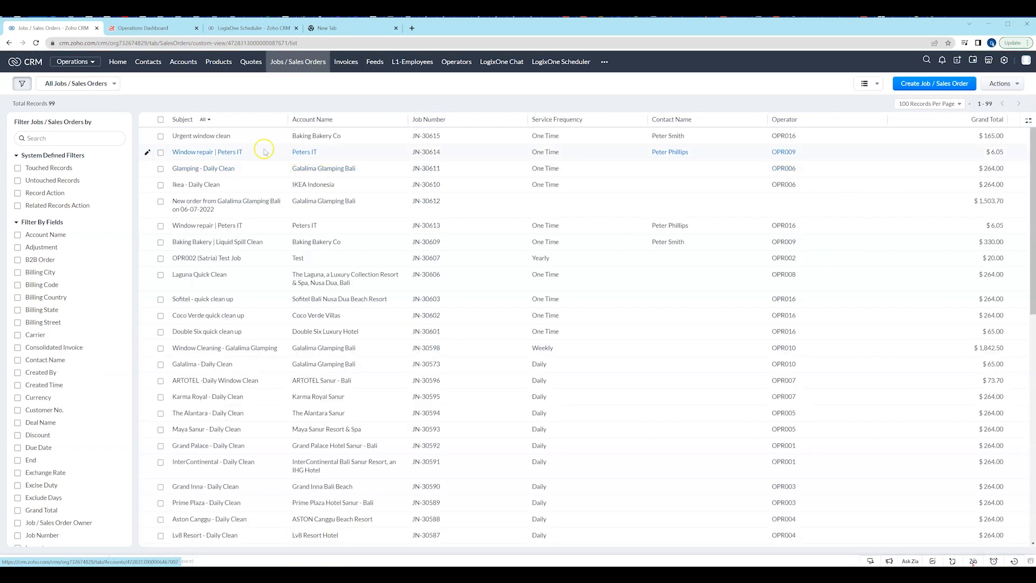
click(214, 139)
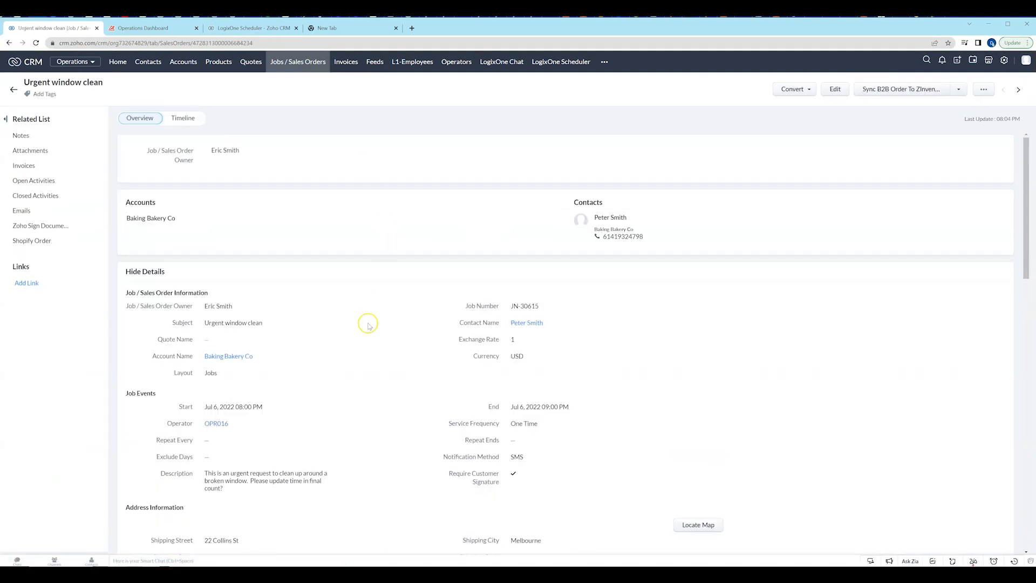
scroll(363, 340, down, 5)
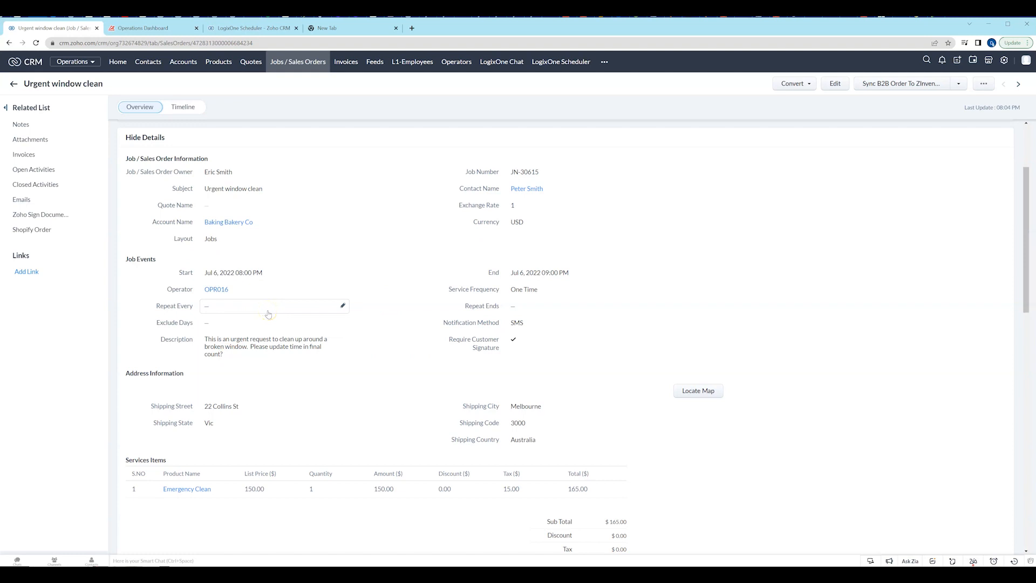
View the Feeds page and the L1-Employees list.
click(372, 63)
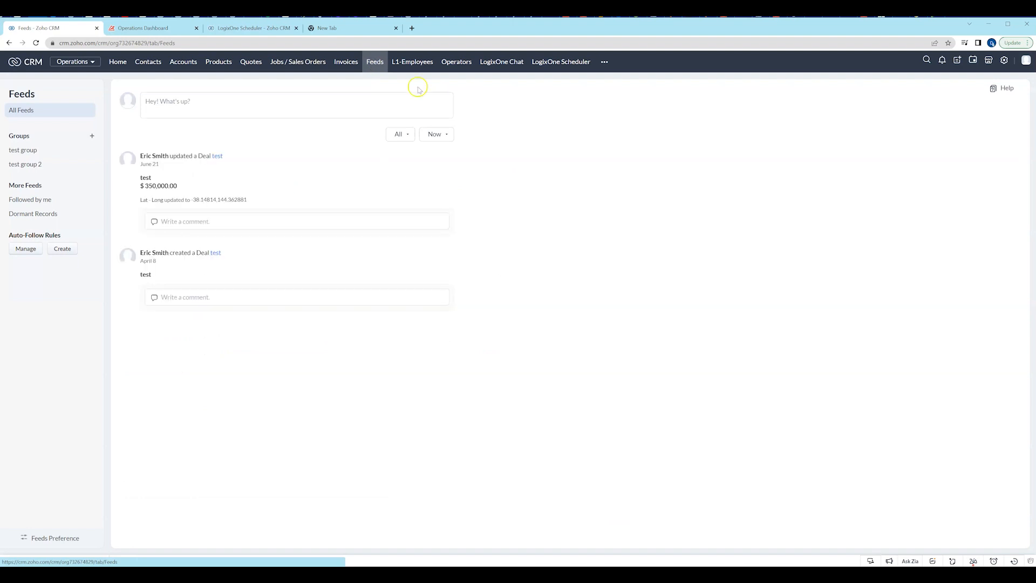
click(261, 201)
click(414, 62)
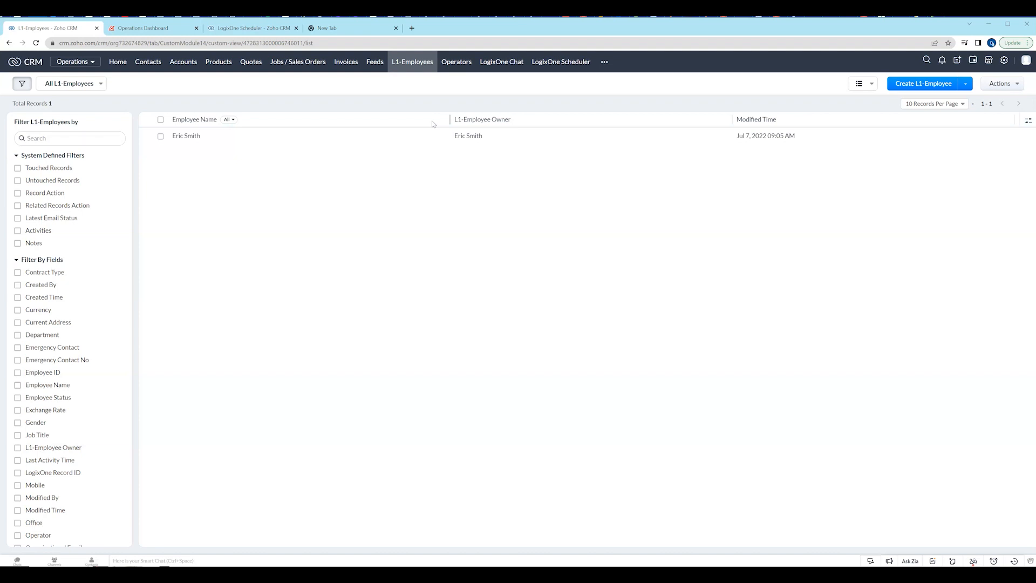
click(414, 65)
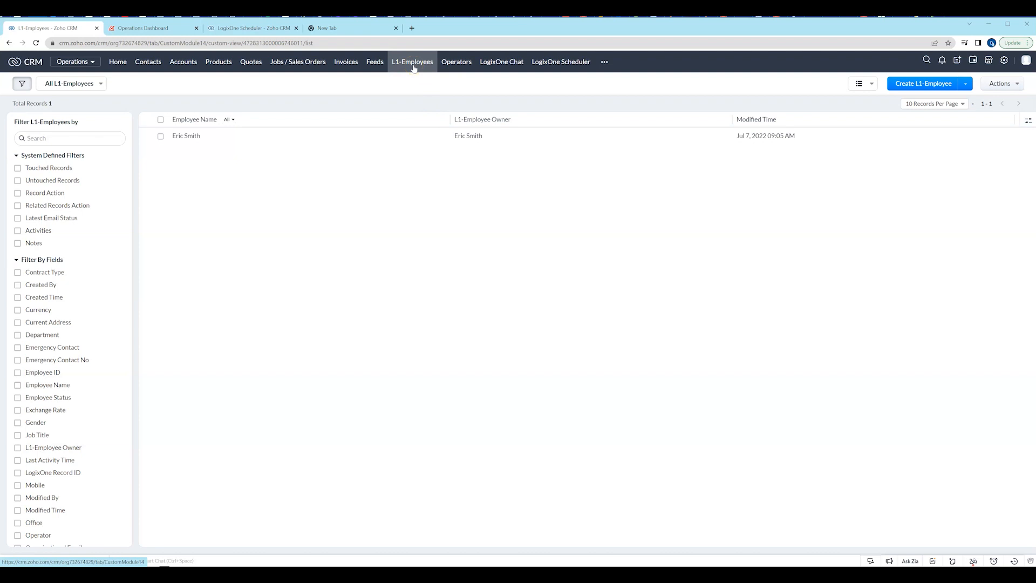
View the Operators list and open the newest Telegram conversation in LogixOne Chat.
click(457, 65)
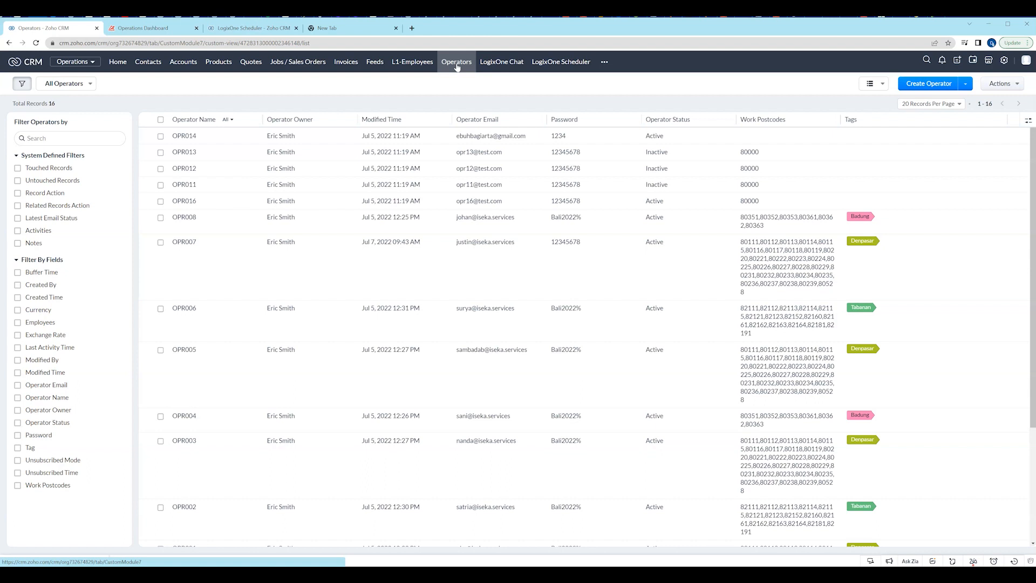
click(453, 67)
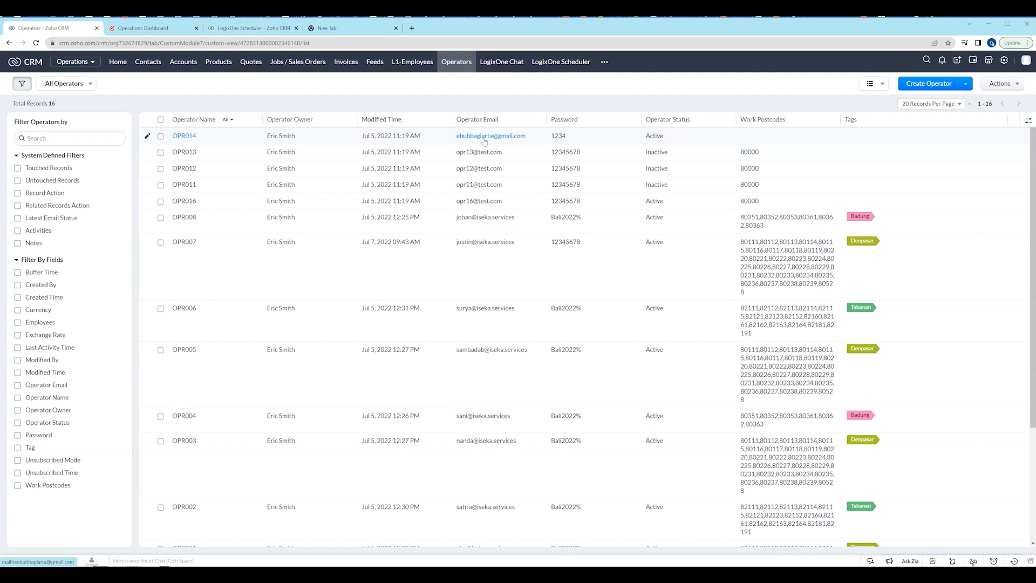
click(492, 63)
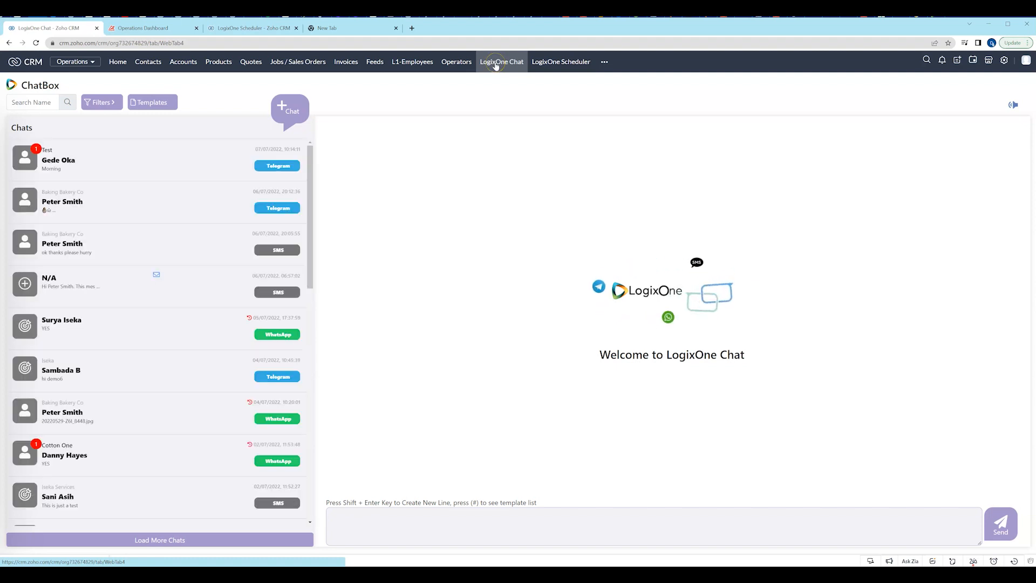
click(79, 168)
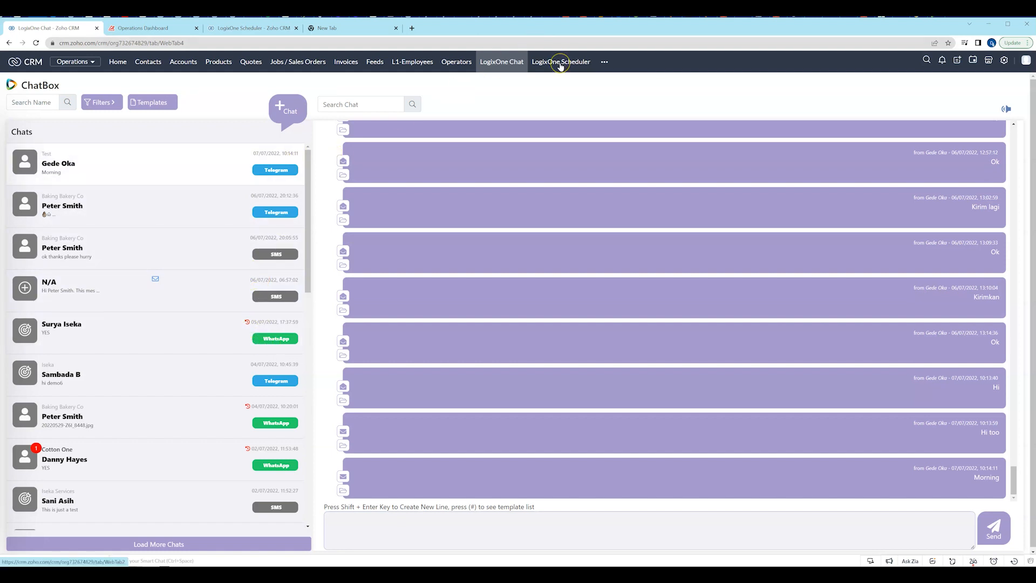
Look at the weekly job calendar in LogixOne Scheduler and return to the Operators list.
click(560, 64)
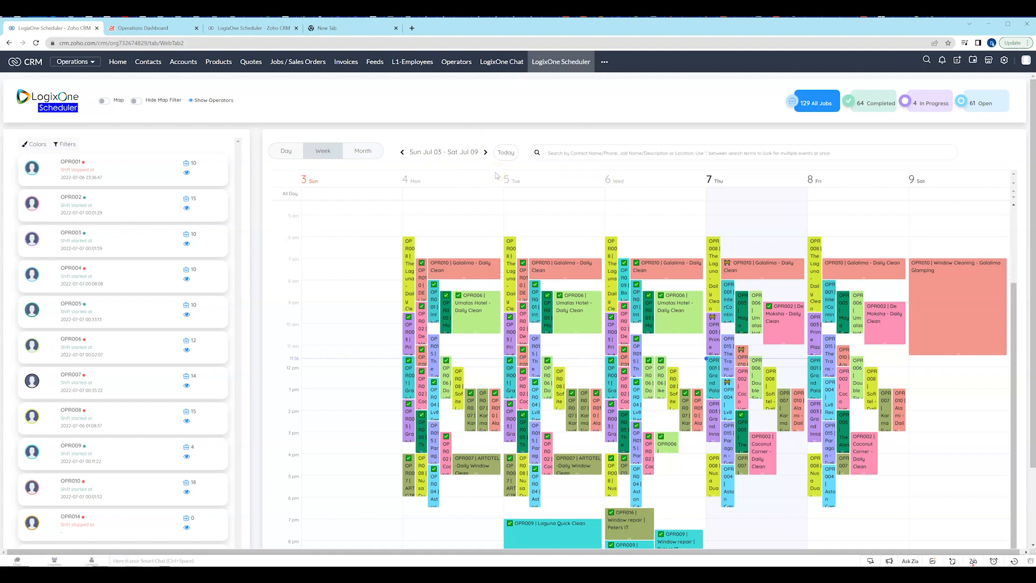
click(456, 62)
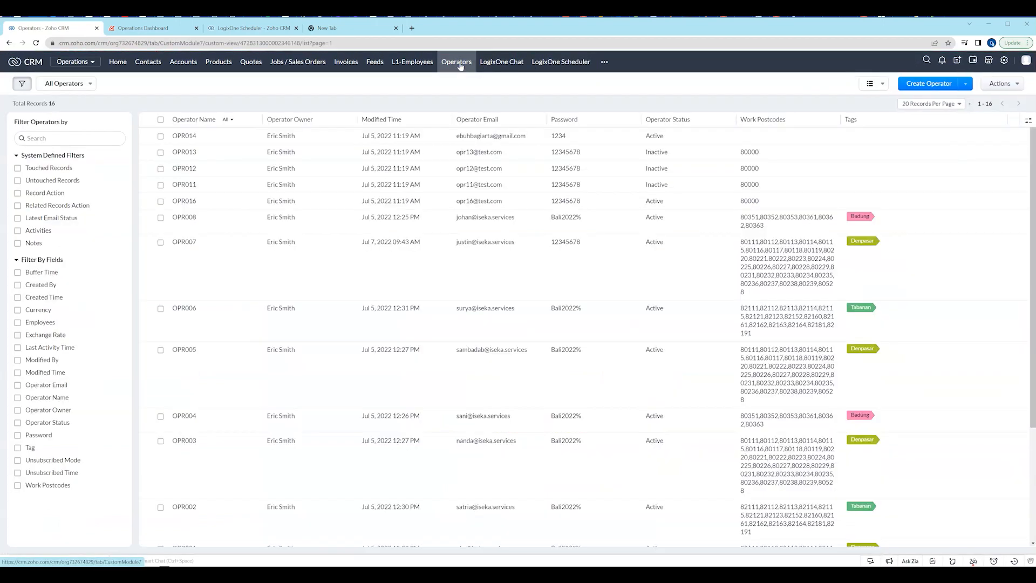
click(184, 219)
Reopen LogixOne Scheduler and view its job calendar by day and by month, ending on the Day view.
click(556, 62)
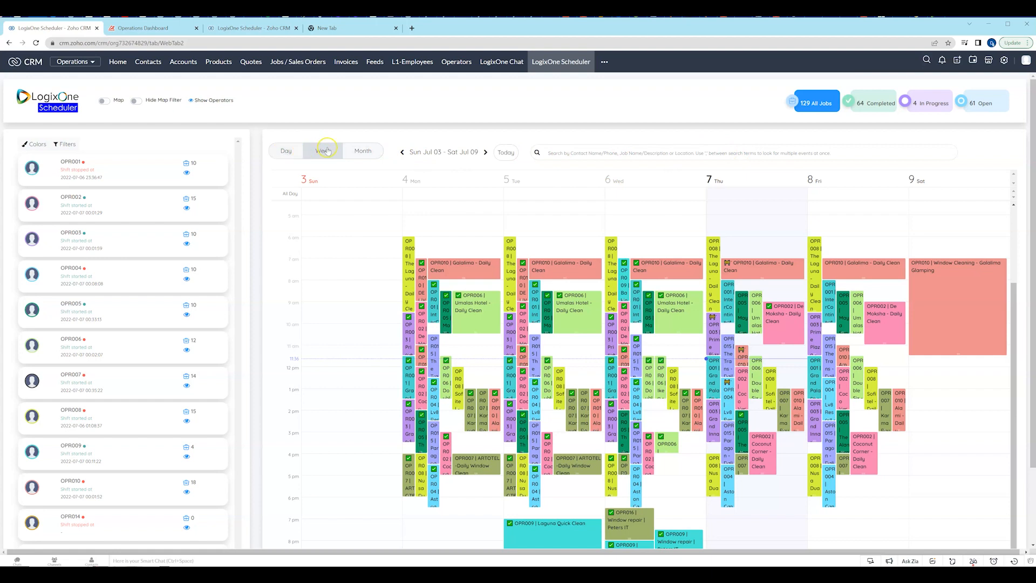
click(287, 152)
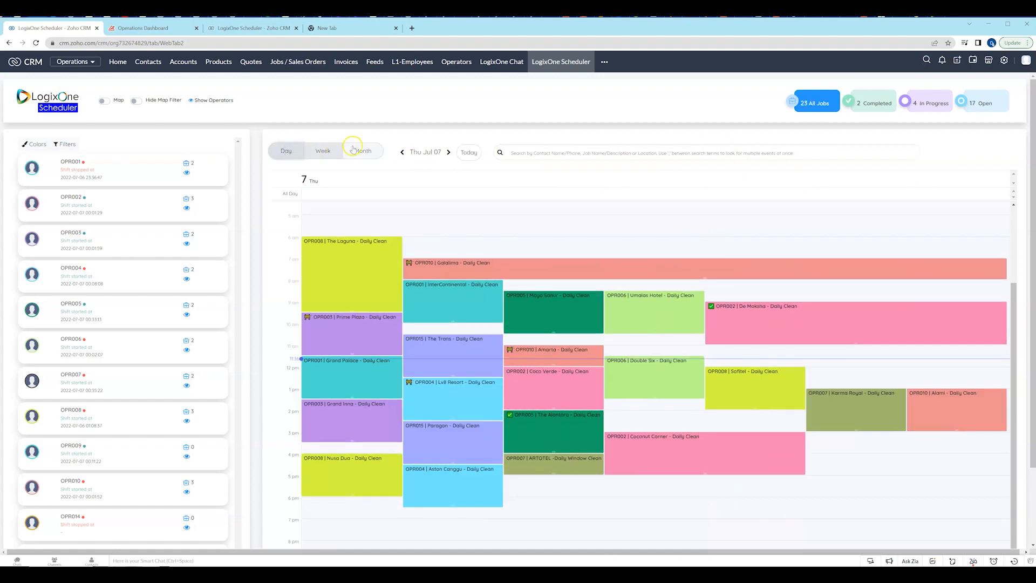
click(361, 150)
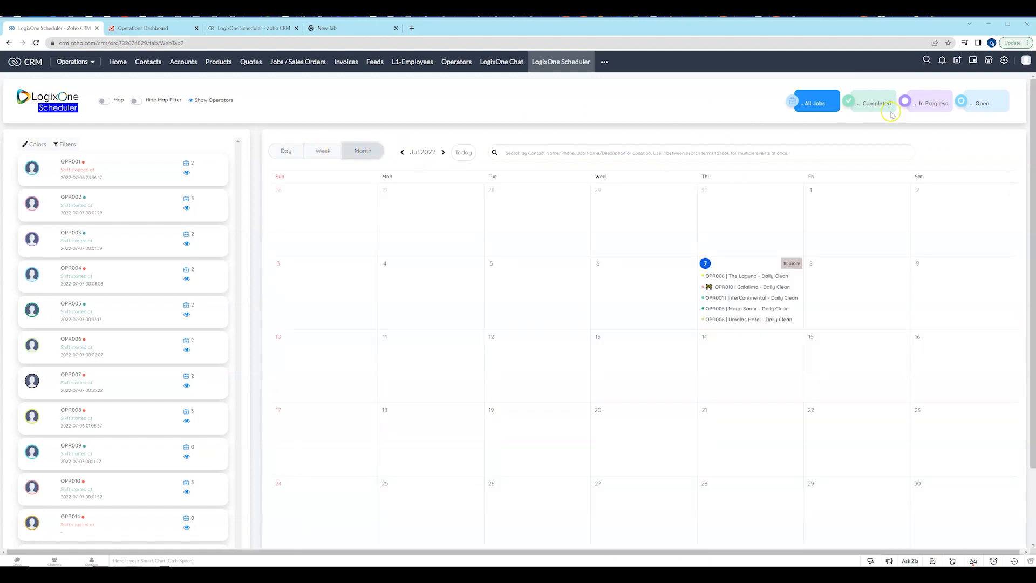
click(285, 153)
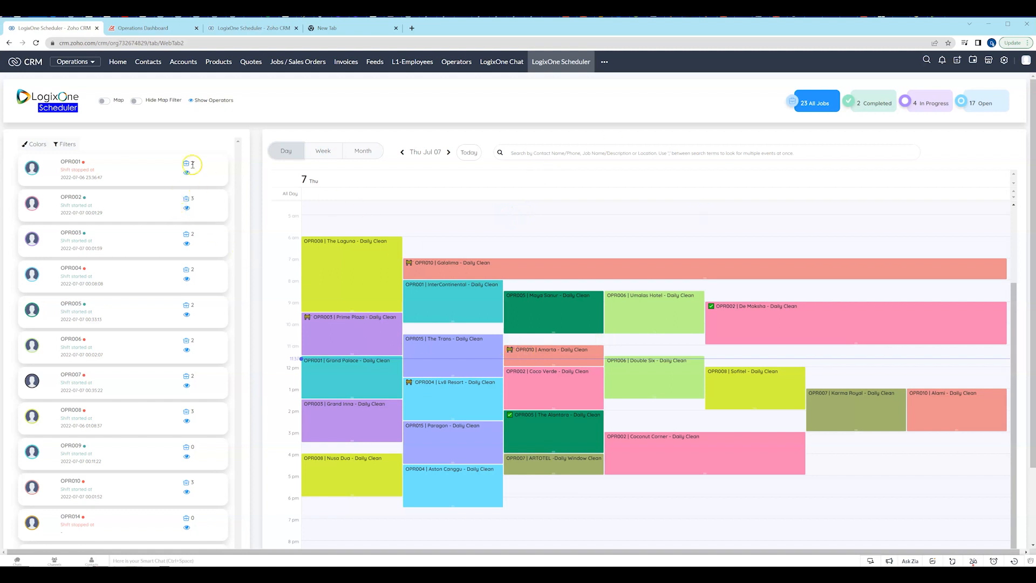
Turn on the scheduler's map and show the shift and tracking details of operator OPR006 in Bali.
click(106, 101)
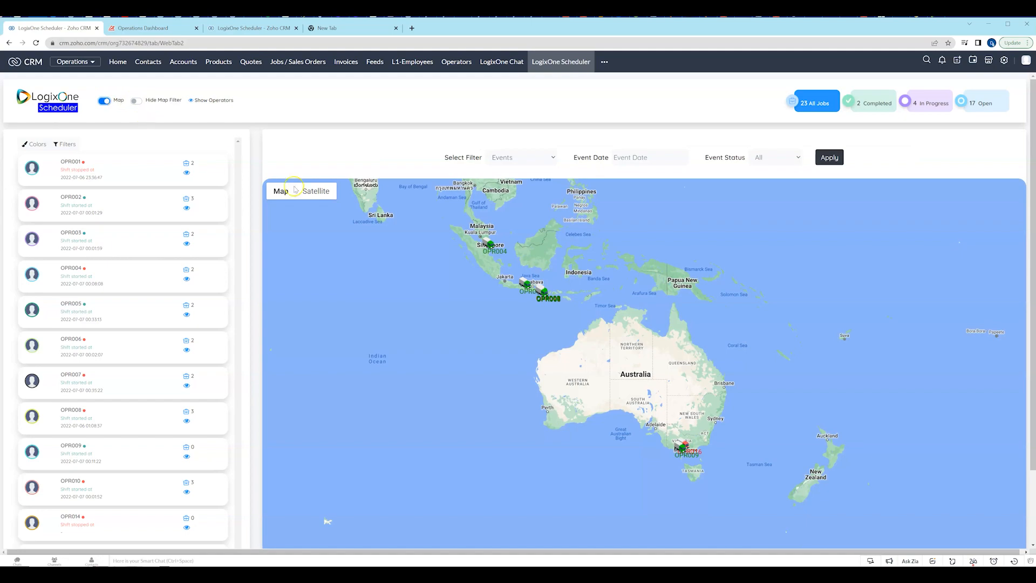
scroll(562, 305, up, 3)
drag(594, 320, 520, 224)
scroll(743, 384, up, 2)
scroll(744, 384, up, 1)
scroll(525, 235, up, 1)
drag(748, 387, 571, 217)
drag(807, 373, 756, 319)
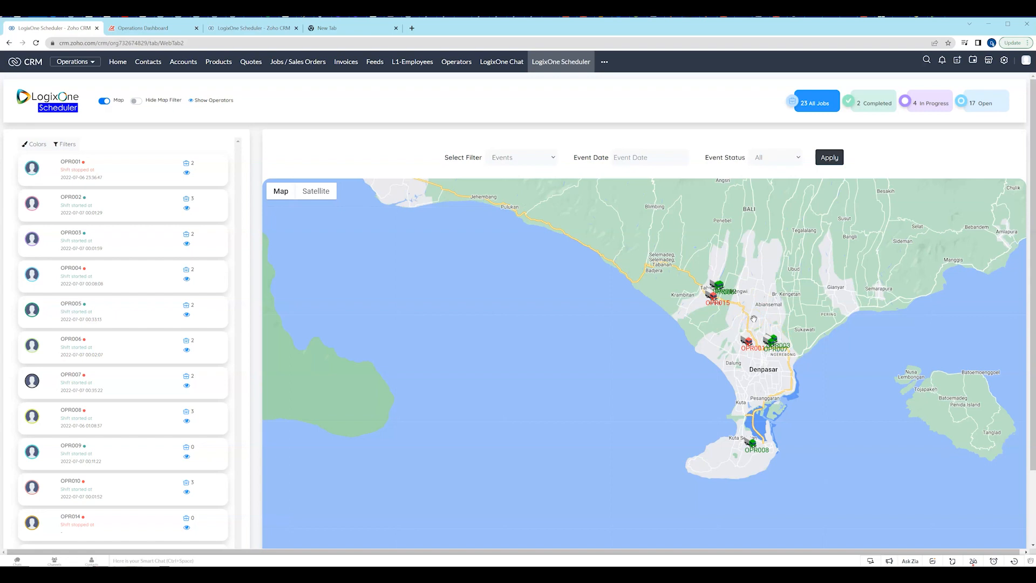
click(719, 287)
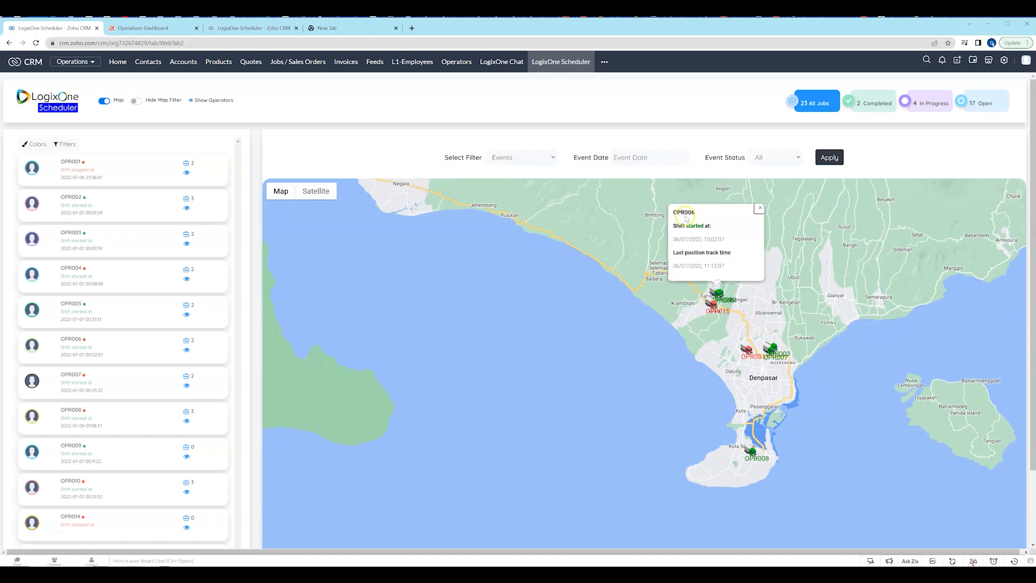
Set the scheduler map's filter type to Accounts.
click(536, 159)
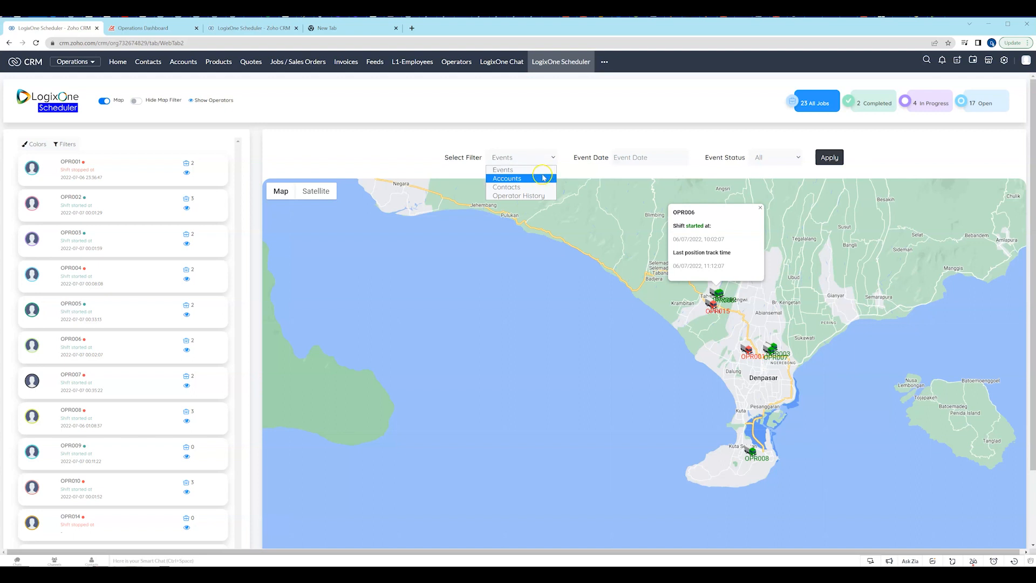
click(537, 180)
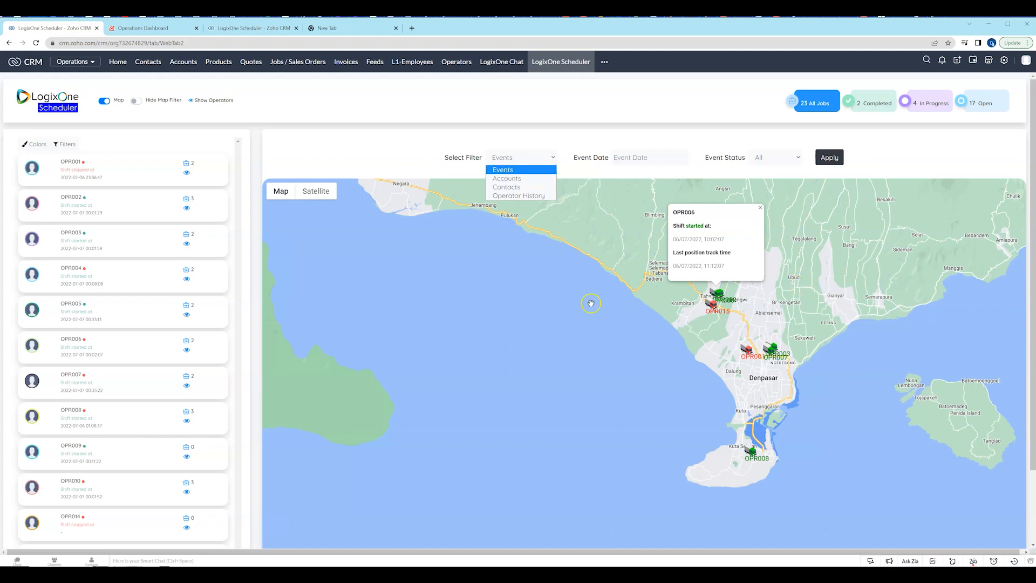
click(518, 181)
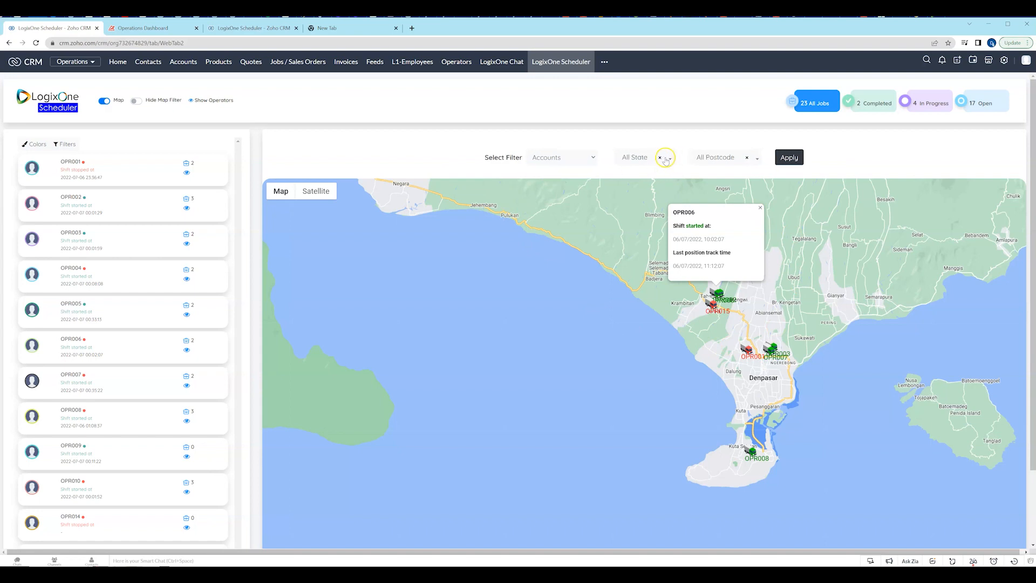
Filter the map's accounts to the state VIC and apply the filter.
click(668, 157)
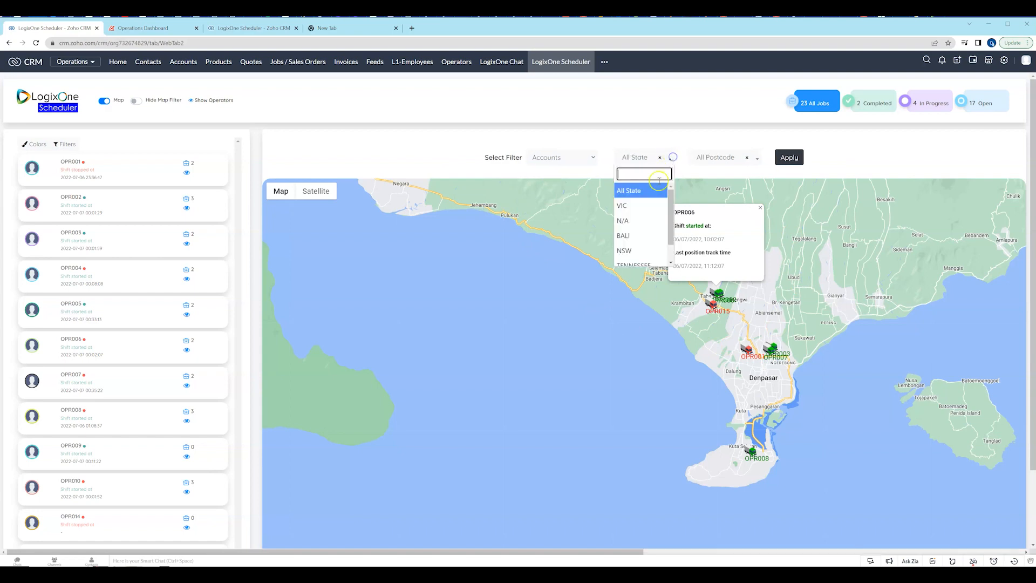
click(625, 205)
click(779, 158)
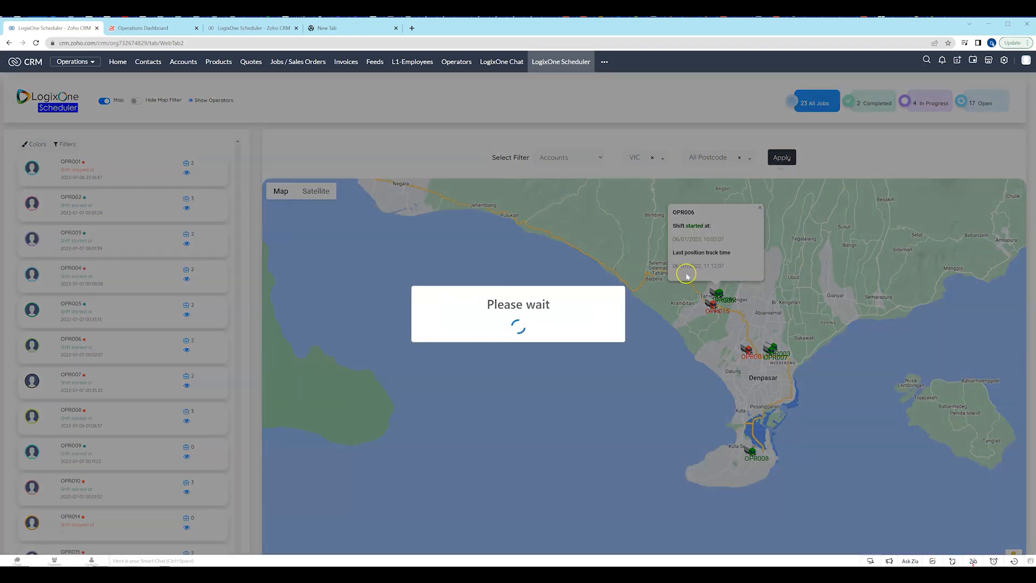
Examine operator OPR016 and the nearby account markers in central Melbourne on the scheduler map.
scroll(620, 314, down, 4)
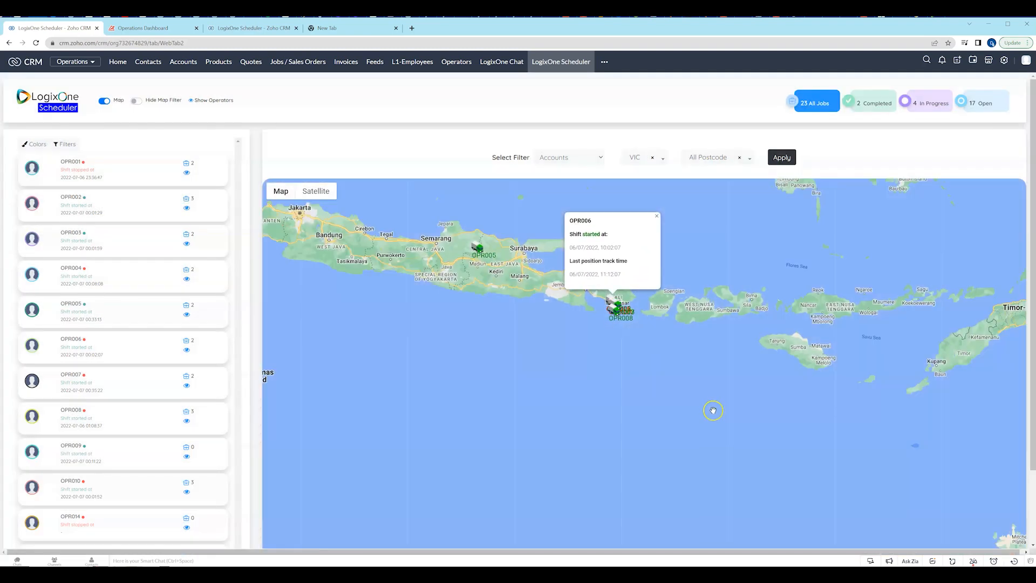
drag(714, 410, 586, 255)
drag(755, 386, 608, 210)
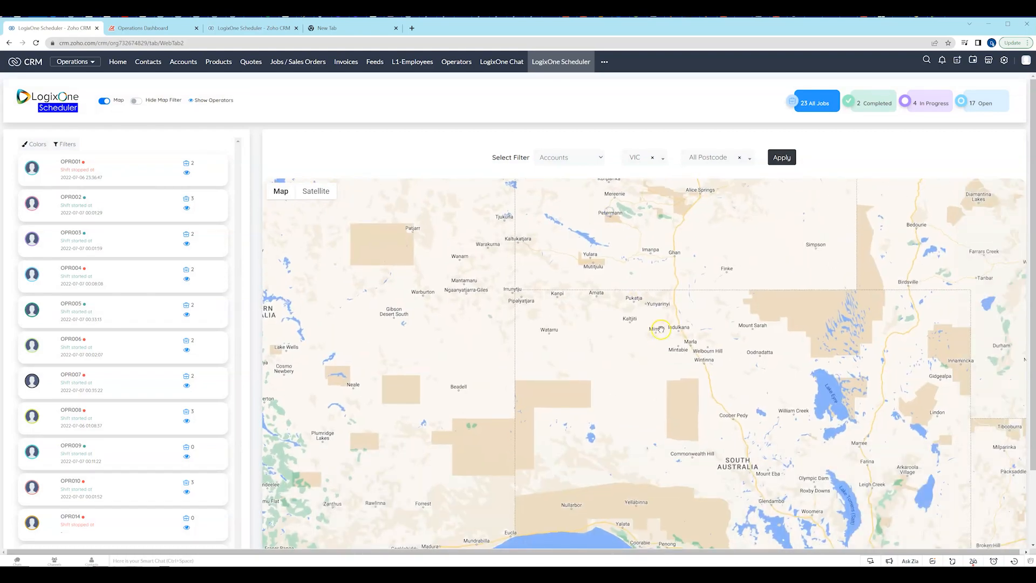
scroll(668, 324, down, 2)
drag(735, 419, 680, 336)
scroll(681, 337, down, 1)
scroll(713, 382, up, 5)
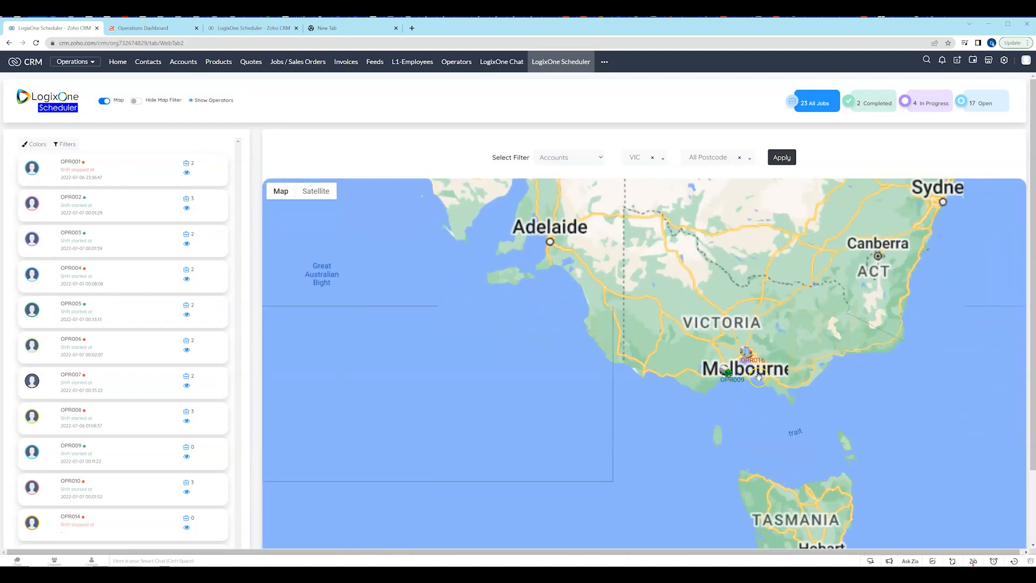
scroll(756, 322, up, 4)
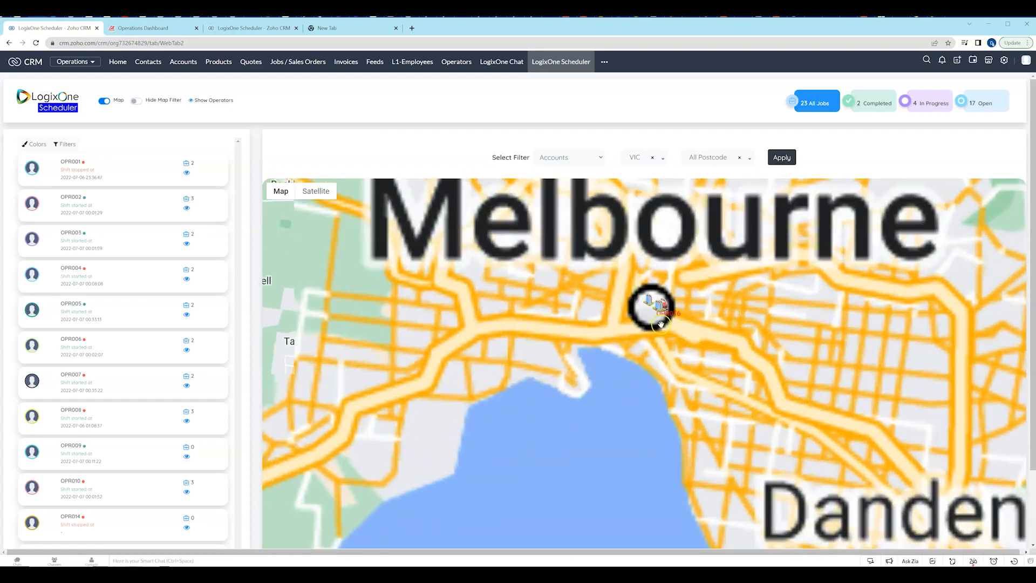
scroll(668, 314, up, 4)
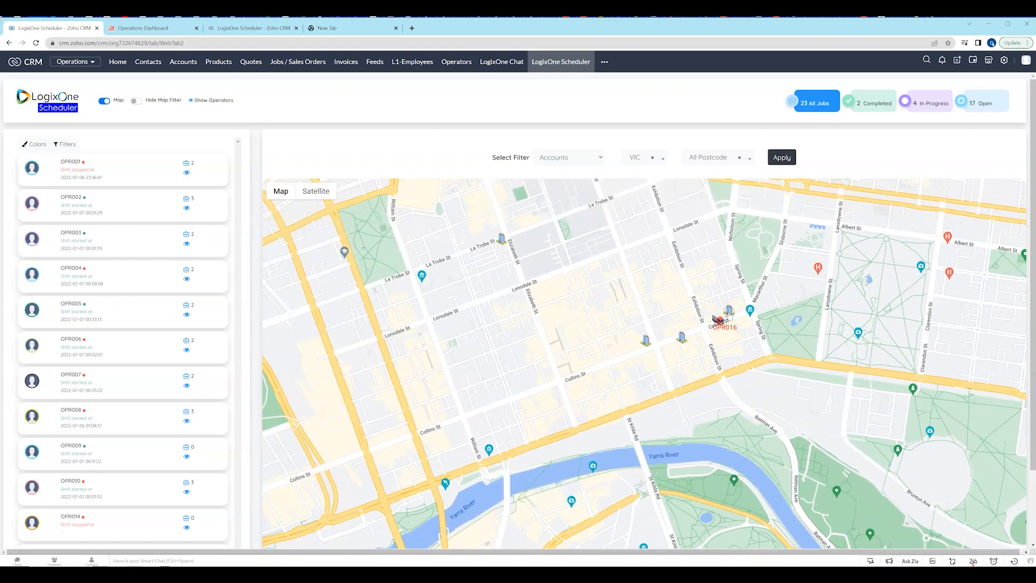
click(718, 321)
click(731, 312)
click(657, 217)
Switch to the Demo 3 operator app and view the details of the Hilton Collins St Daily Clean job in My Jobs.
key(alt+Tab)
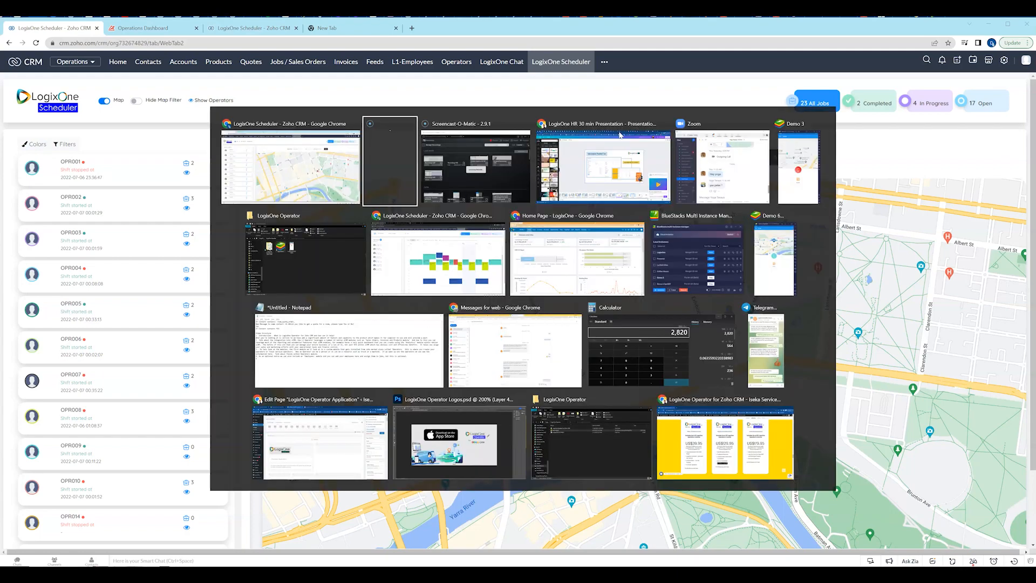
click(808, 165)
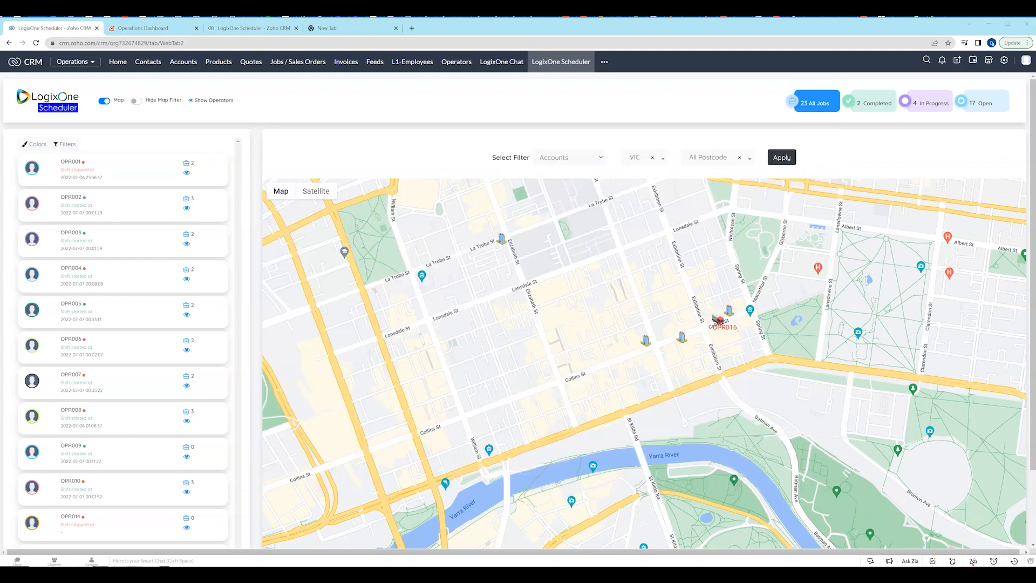
drag(1033, 155, 691, 104)
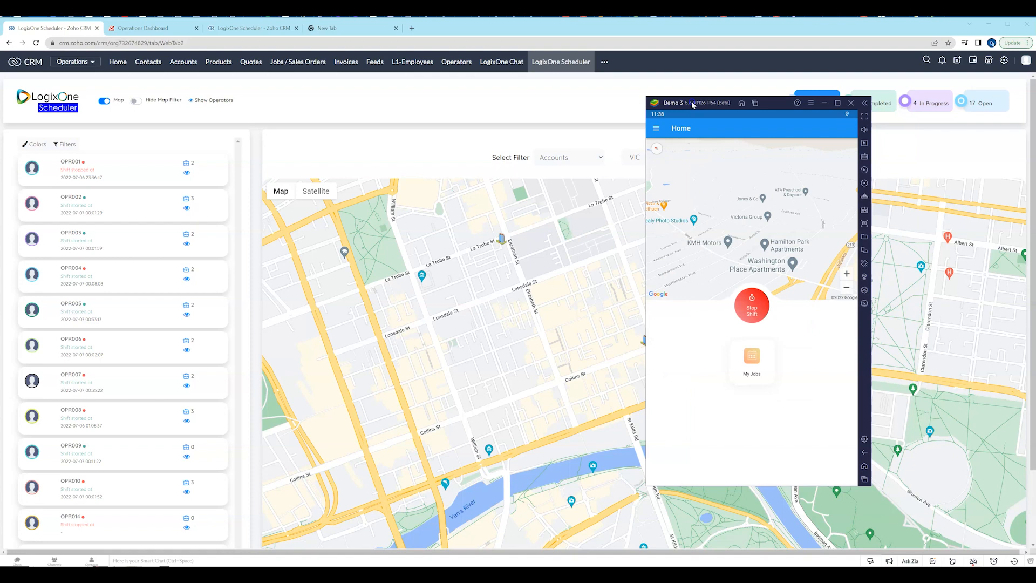
click(659, 129)
click(749, 370)
click(752, 355)
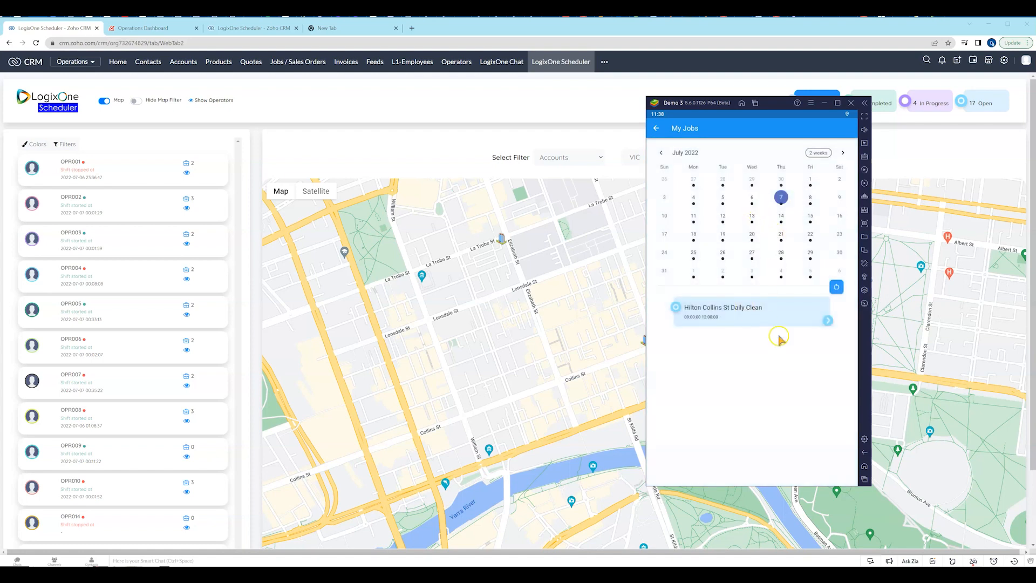
click(757, 317)
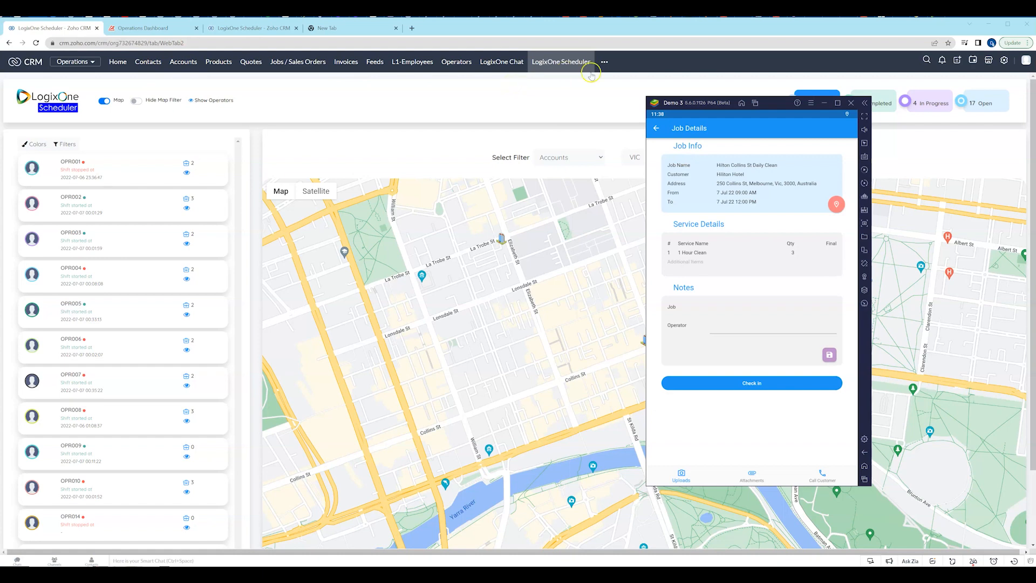
Go back from the job details to the operator app's home screen, moving the app window slightly aside.
drag(674, 104, 697, 109)
click(679, 135)
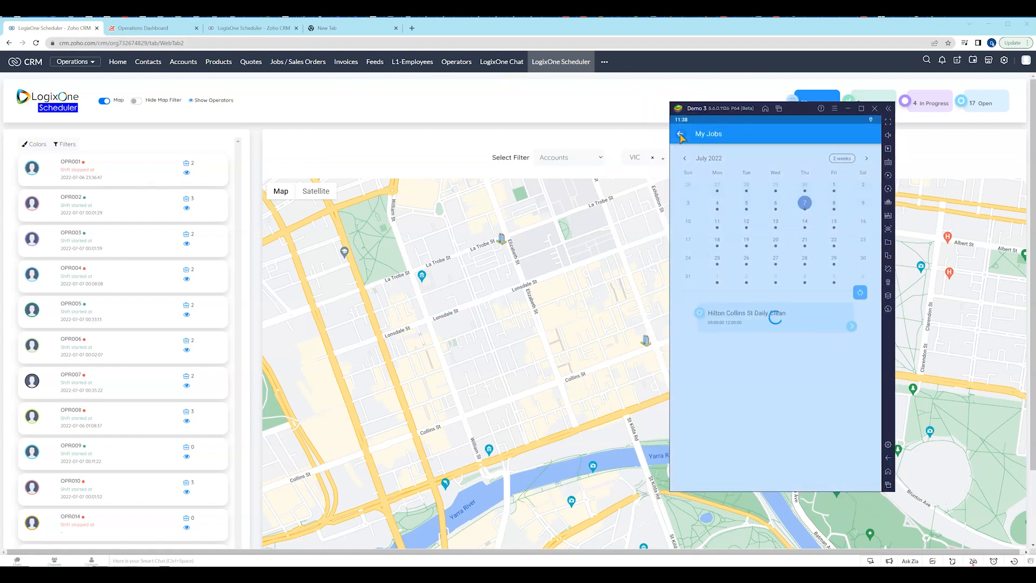
click(681, 135)
click(680, 135)
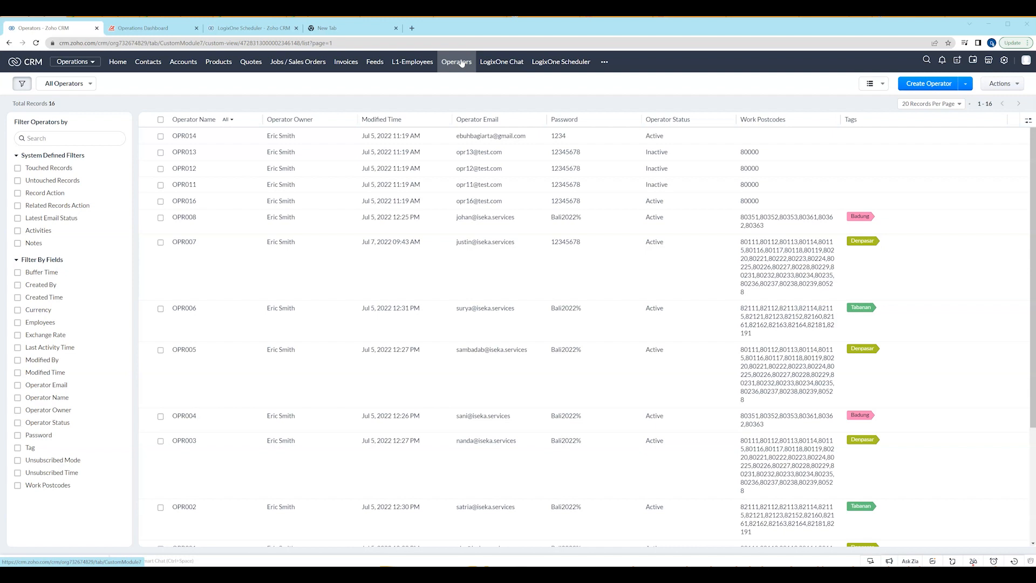
Review the records in the CRM Operators list.
click(452, 66)
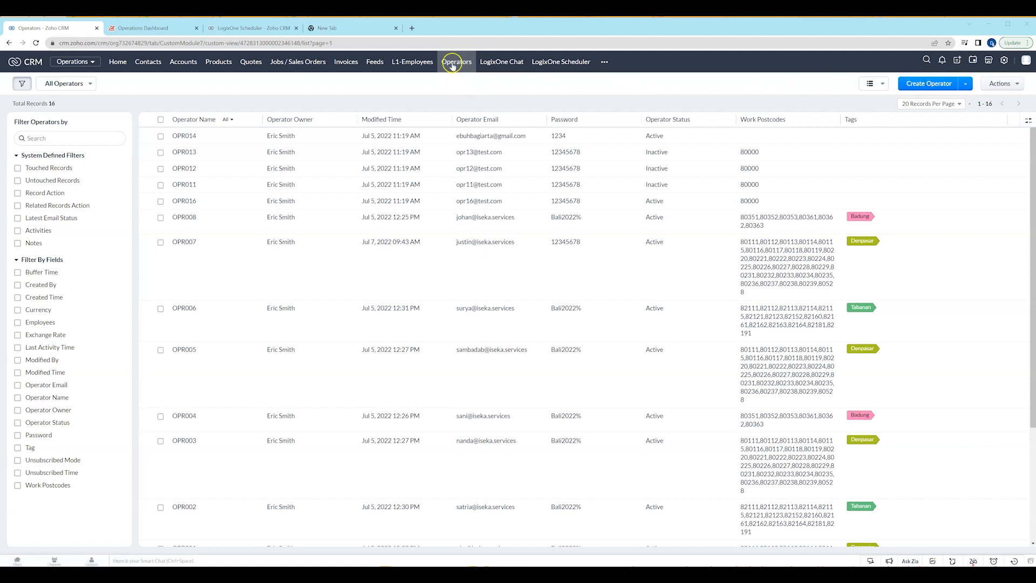
scroll(319, 251, down, 3)
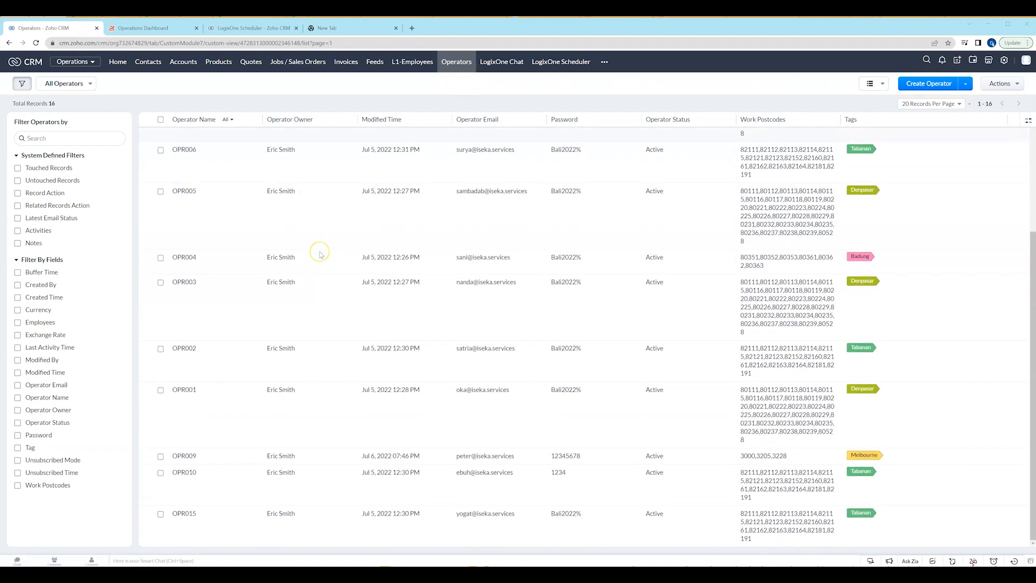
scroll(319, 252, up, 3)
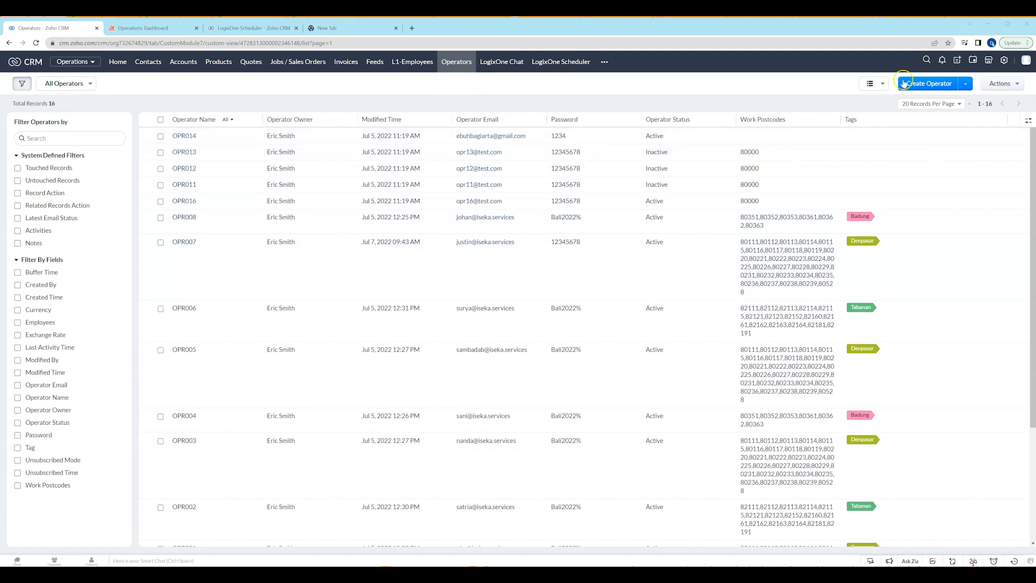
Start a new operator record and enter OPR017 as the operator name.
click(928, 84)
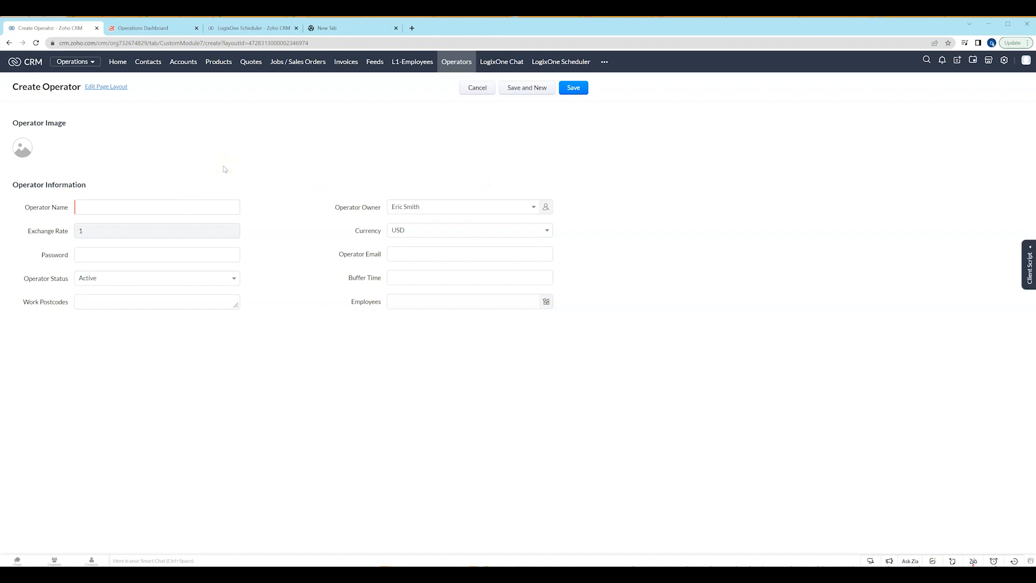
click(142, 207)
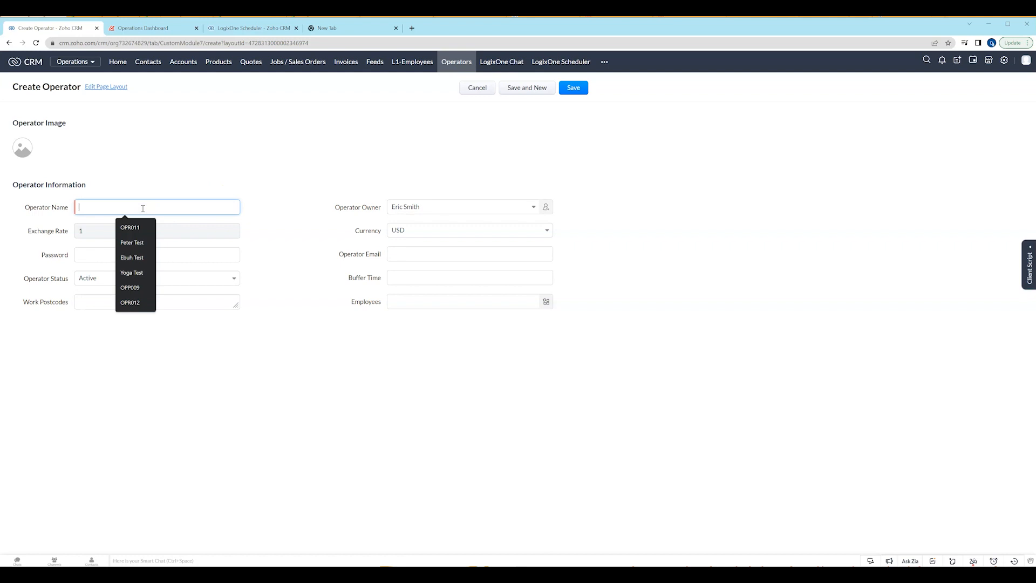
text(OP)
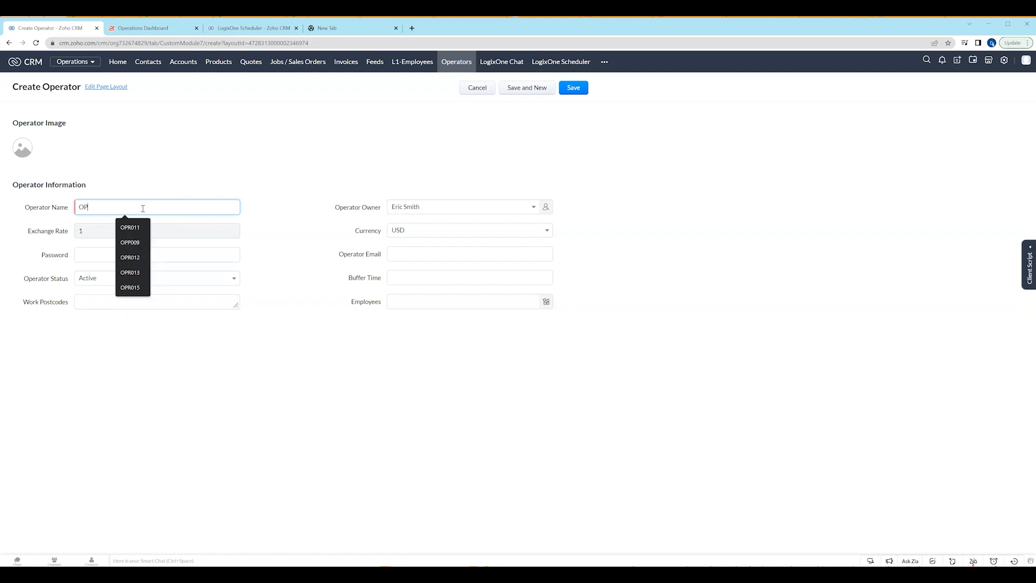
text(R)
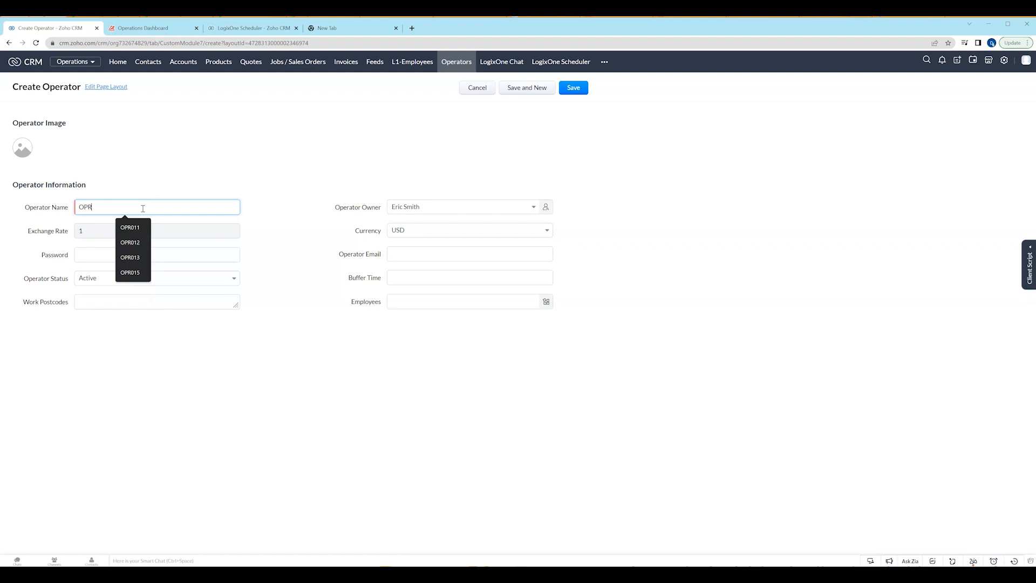
text(017)
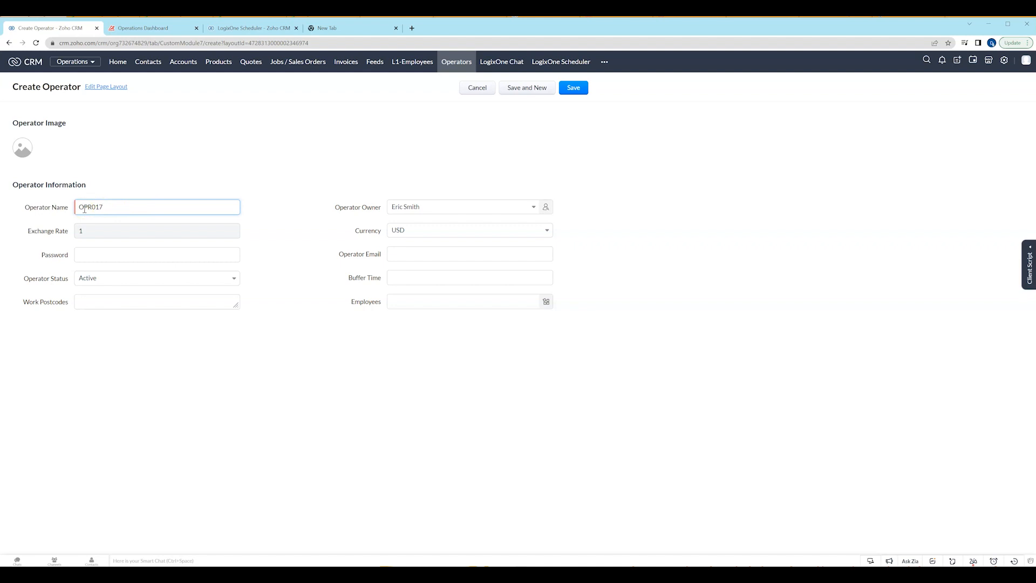
Try a person's first name and G234 as the operator name, and set it back to OPR017.
drag(113, 207, 75, 207)
text(Peter)
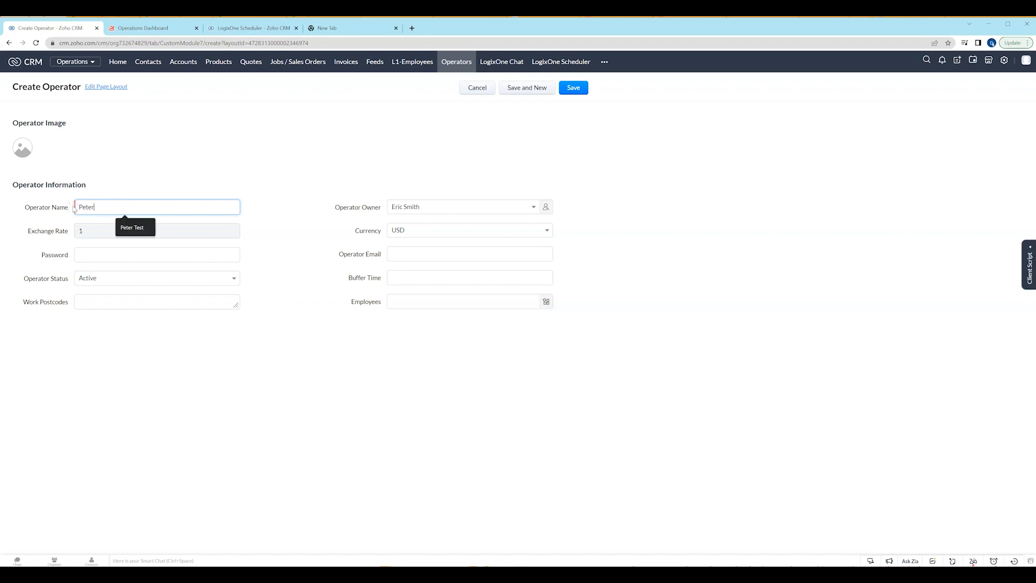
key(BackSpace)
key(BackSpace)
key(BackSpace)
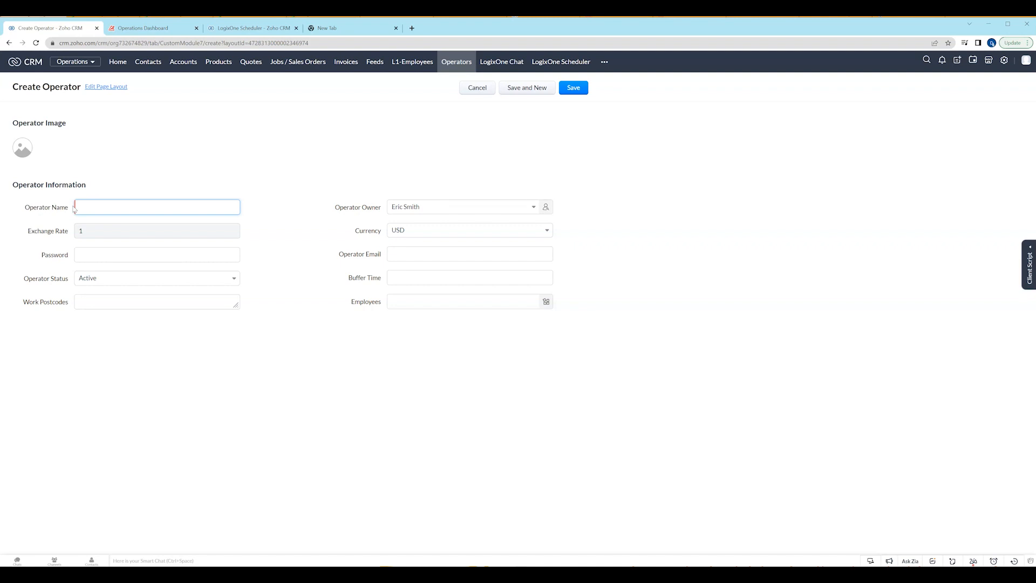
text(G234)
key(BackSpace)
key(BackSpace)
key(BackSpace)
key(BackSpace)
text(OPR)
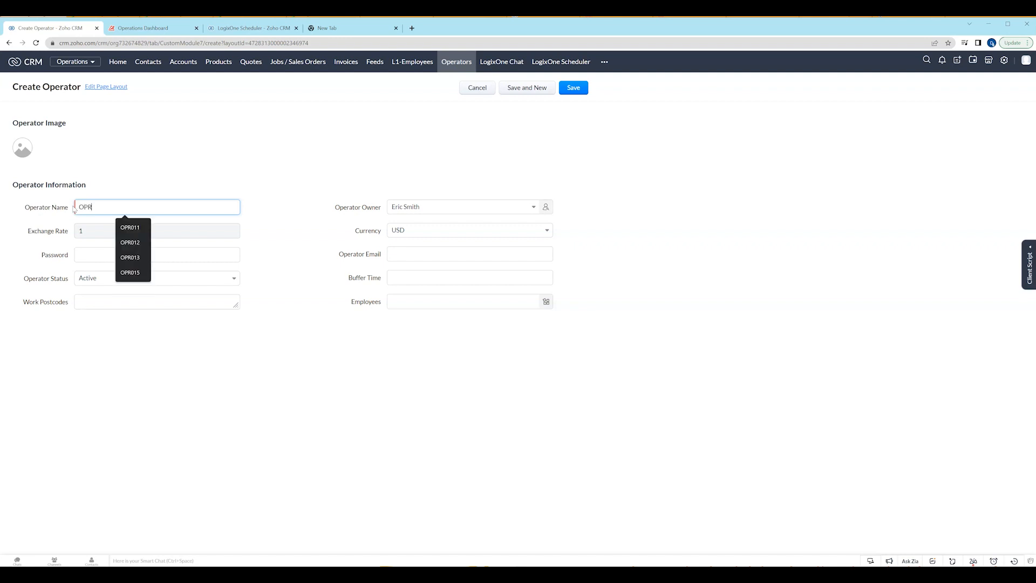
text(017)
key(Tab)
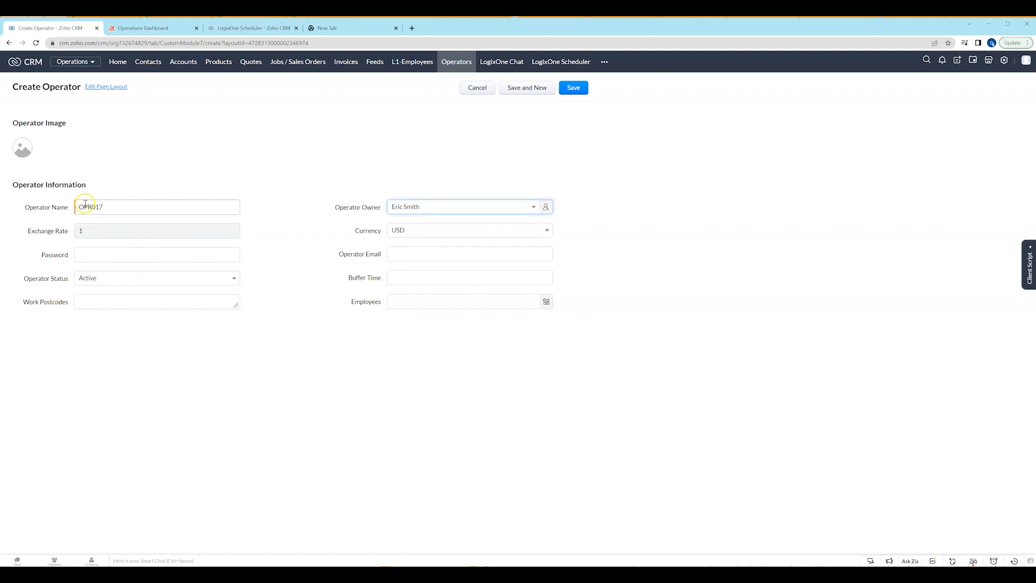
click(427, 211)
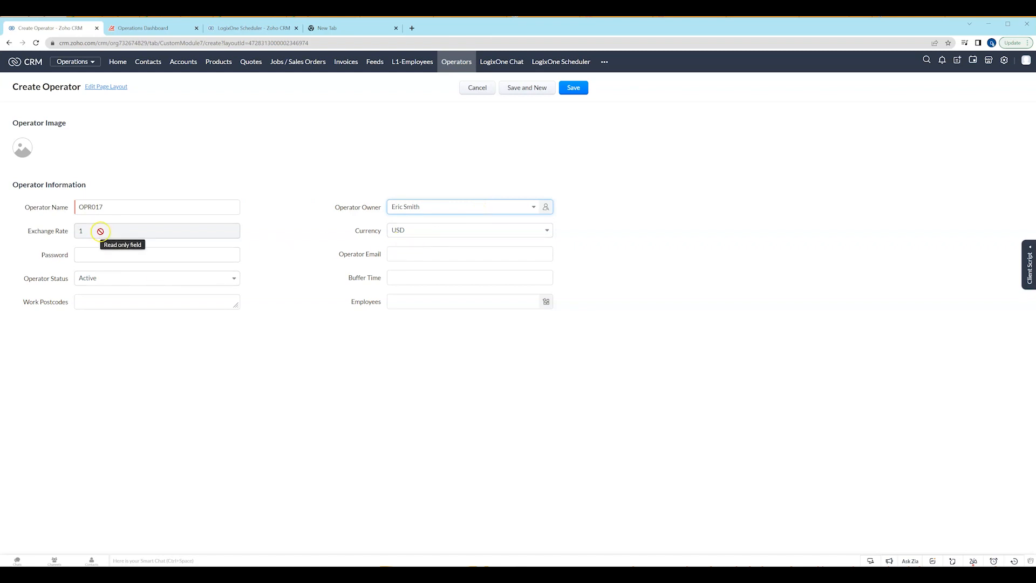
Fill in the new operator's e-mail address, using the test.com domain.
click(405, 255)
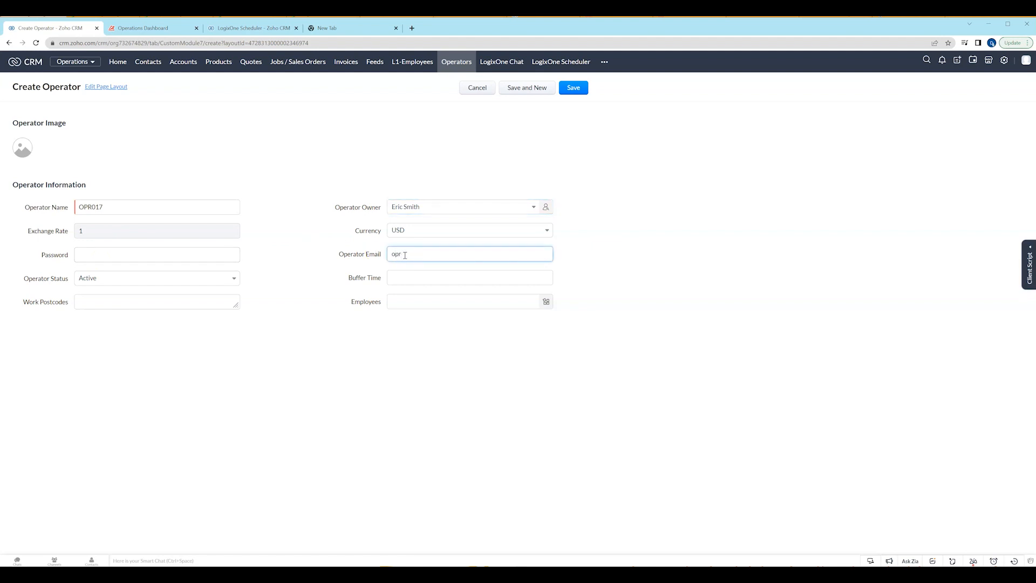
text(opr01)
text(7@)
text(google.com)
key(BackSpace)
key(BackSpace)
key(BackSpace)
key(BackSpace)
key(BackSpace)
text(test.com)
click(448, 253)
click(394, 255)
click(405, 277)
click(459, 253)
Enter the operator's password and set the buffer time to 30.
click(190, 260)
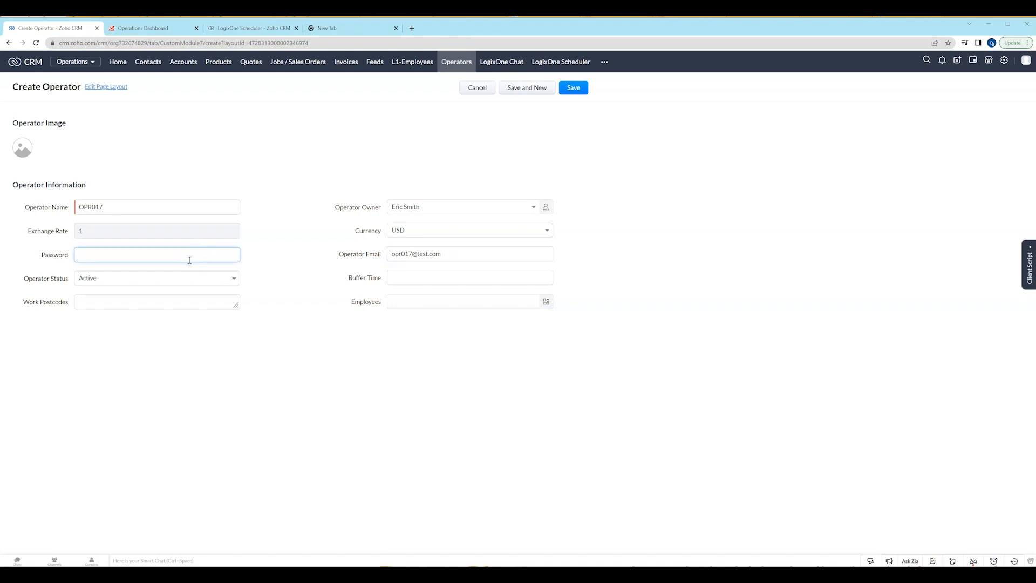
text(12345678)
click(106, 253)
click(131, 251)
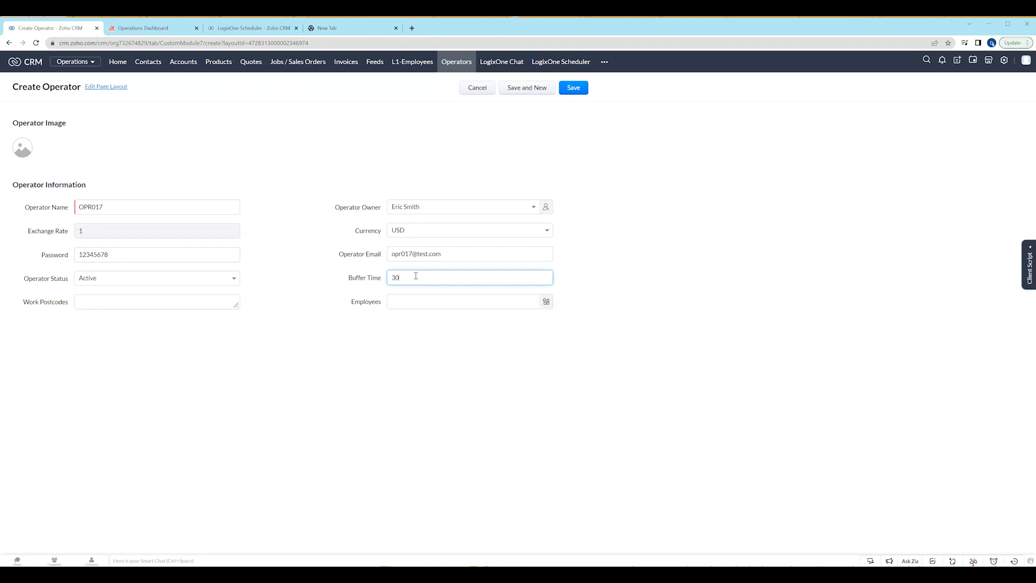
Set the operator's work postcodes to 3000,3001,3003.
click(164, 302)
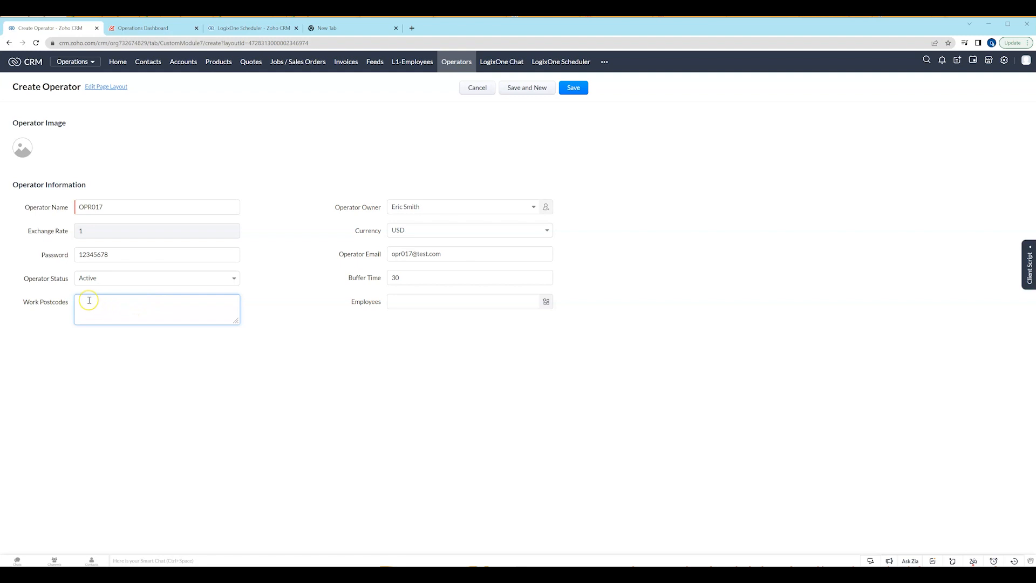
text(3000,3001,3003)
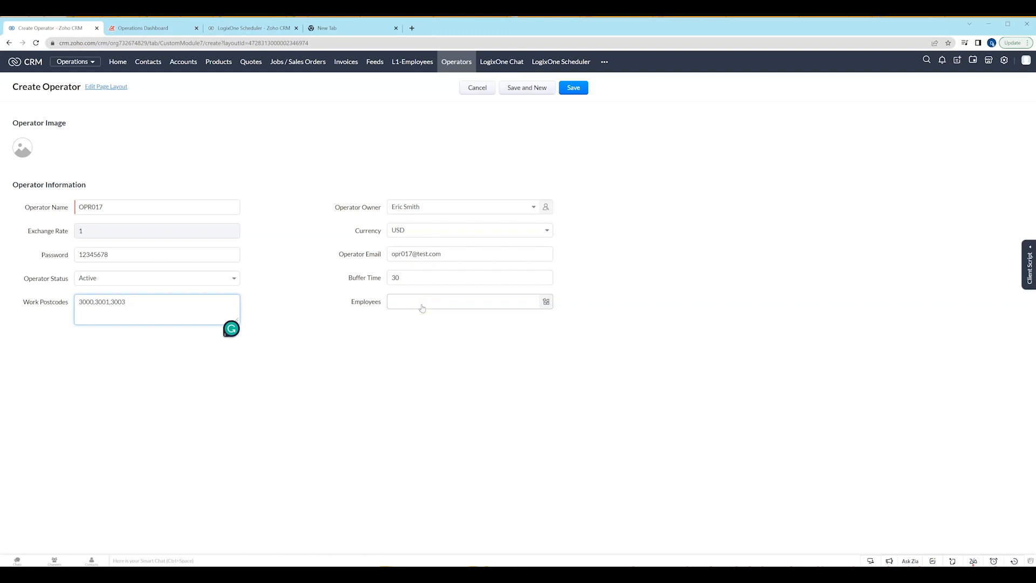
Replace the operator name with a person's first name followed by "Truck".
click(89, 206)
double_click(107, 208)
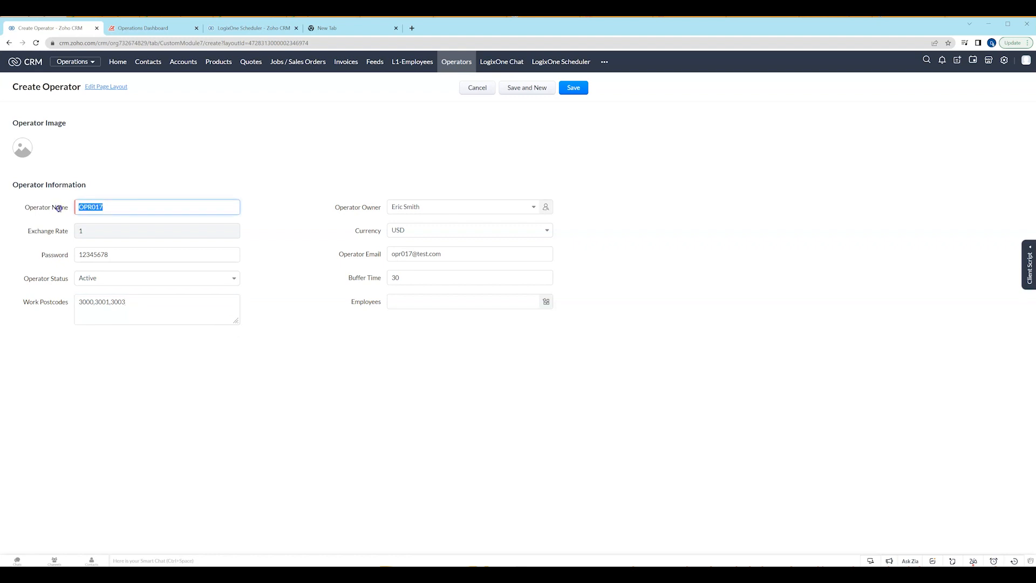
text(Emily Truck)
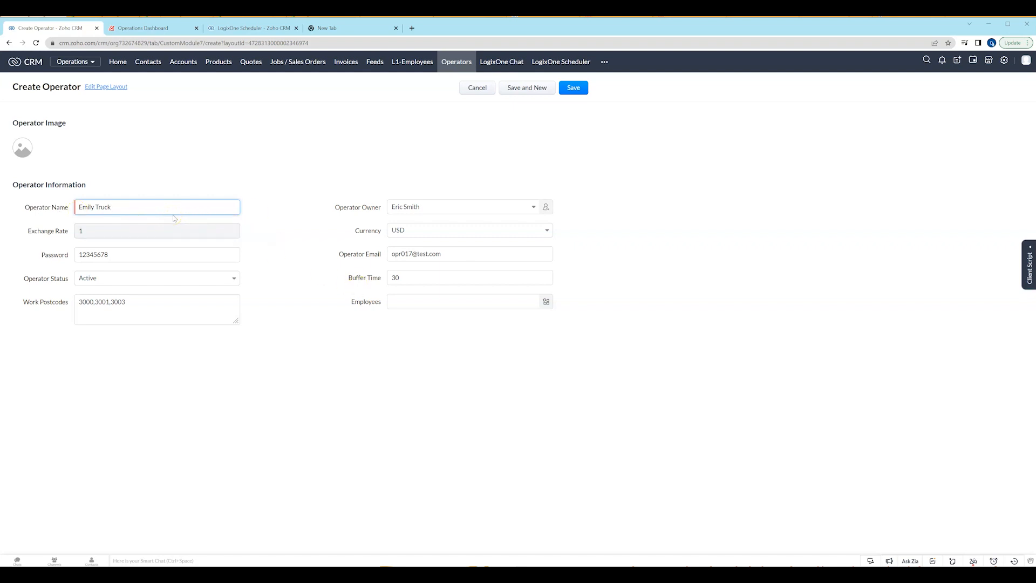
Assign the only listed L1-Employee to the new operator and confirm the assignment.
click(422, 302)
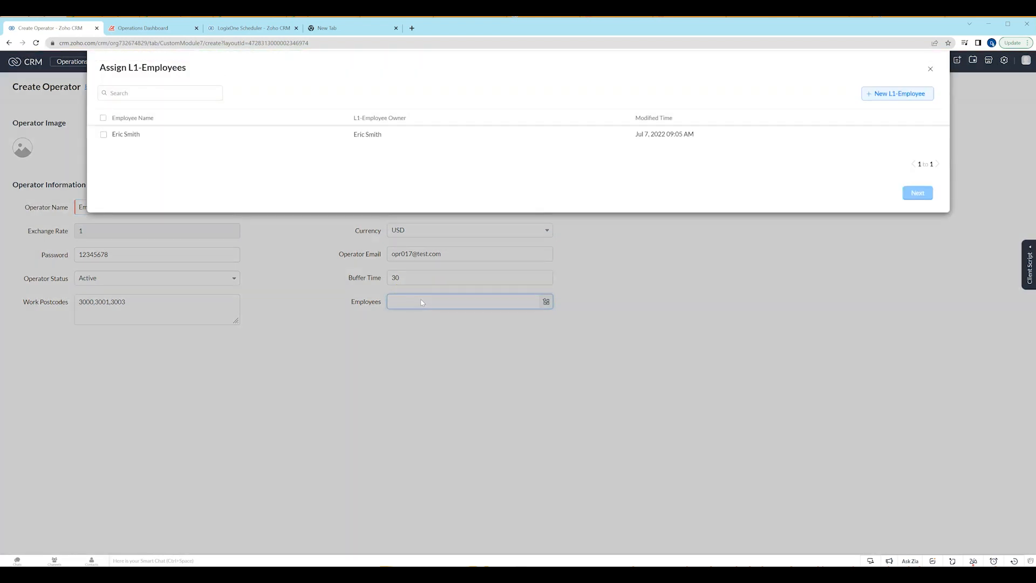
click(104, 135)
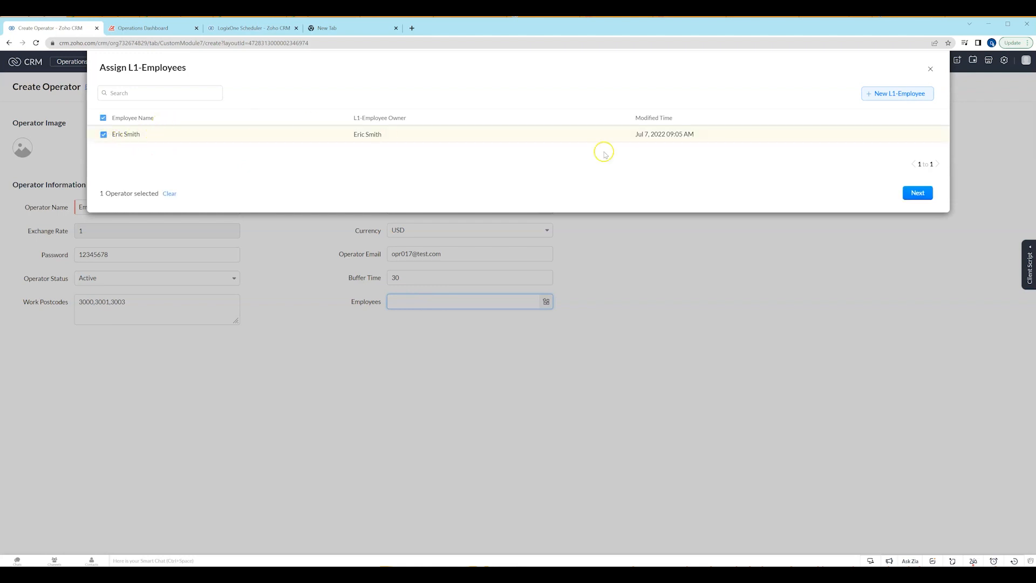
click(920, 193)
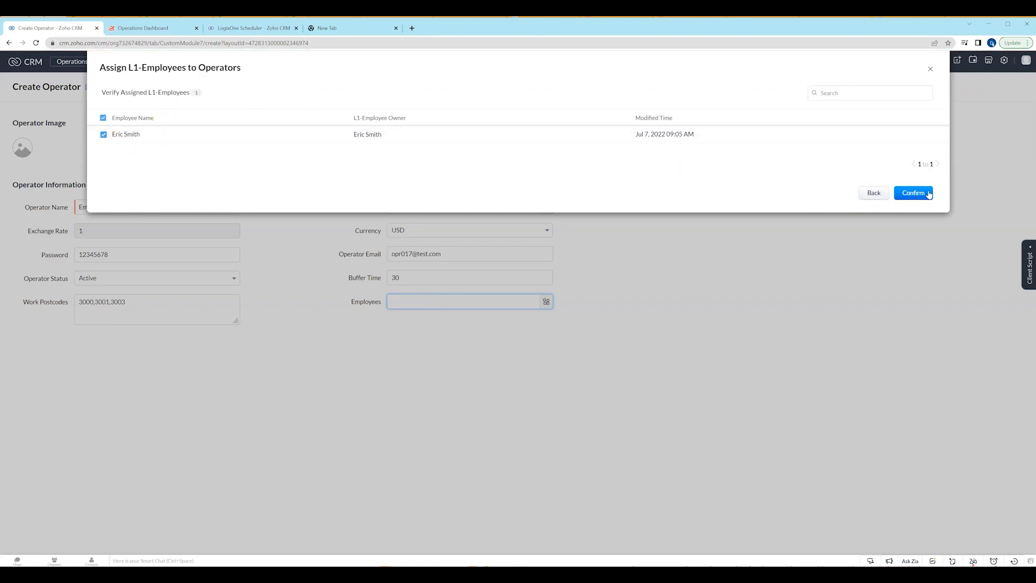
click(928, 193)
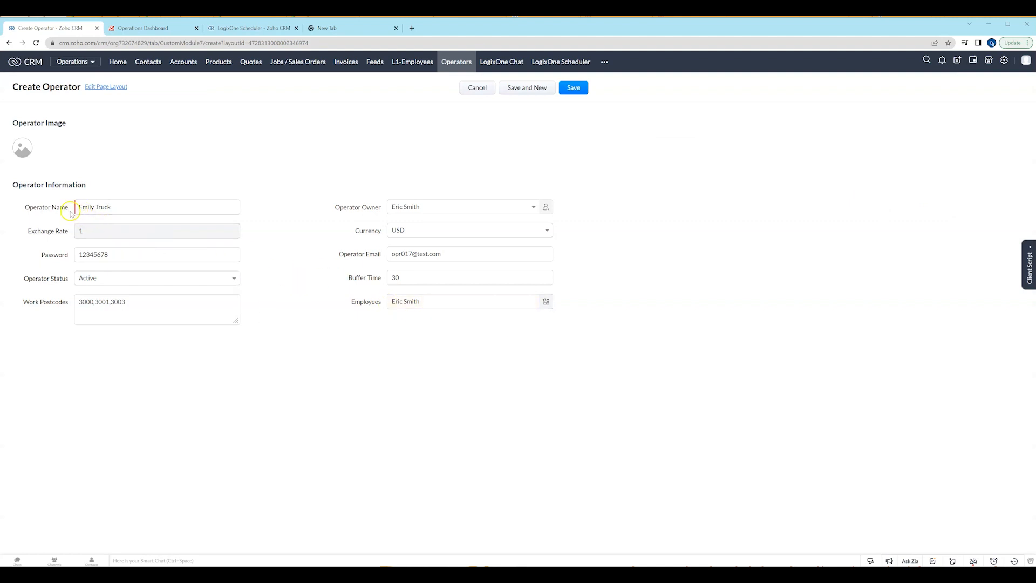
Replace the operator name with OPR017.
drag(124, 208, 50, 208)
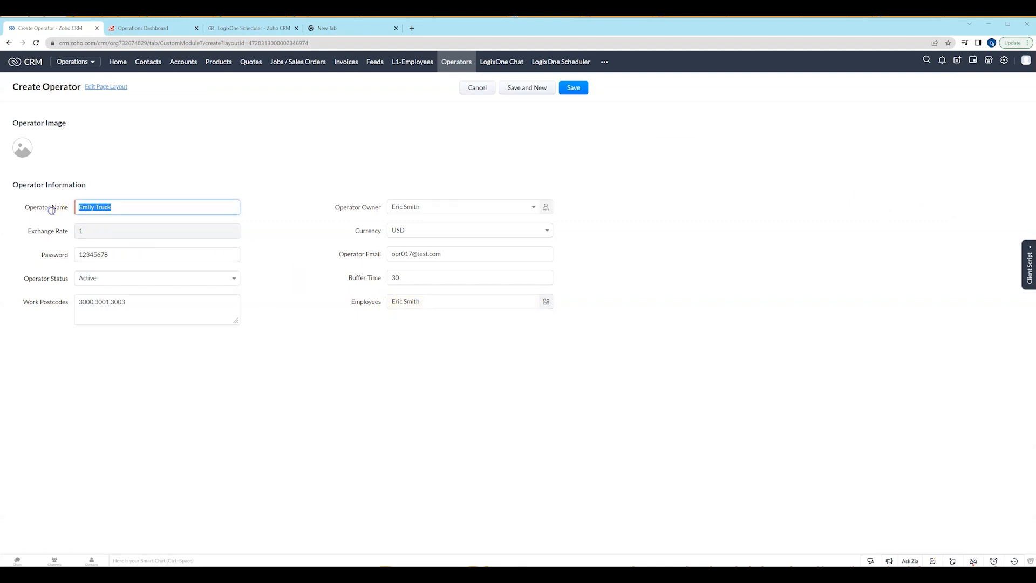
text(OPR017)
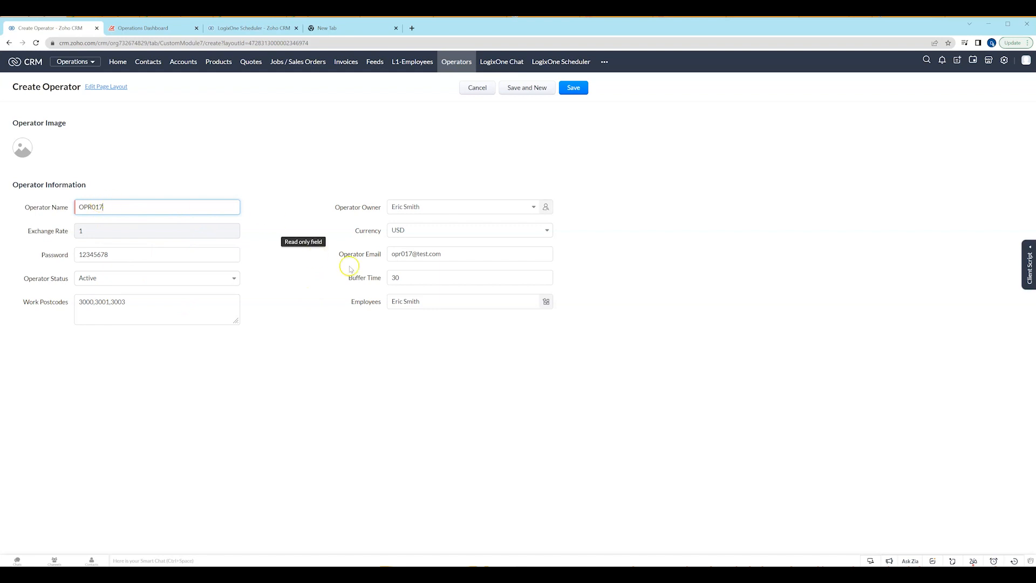
Keep the operator status set to Active, save the new operator record and dismiss the message window.
click(111, 277)
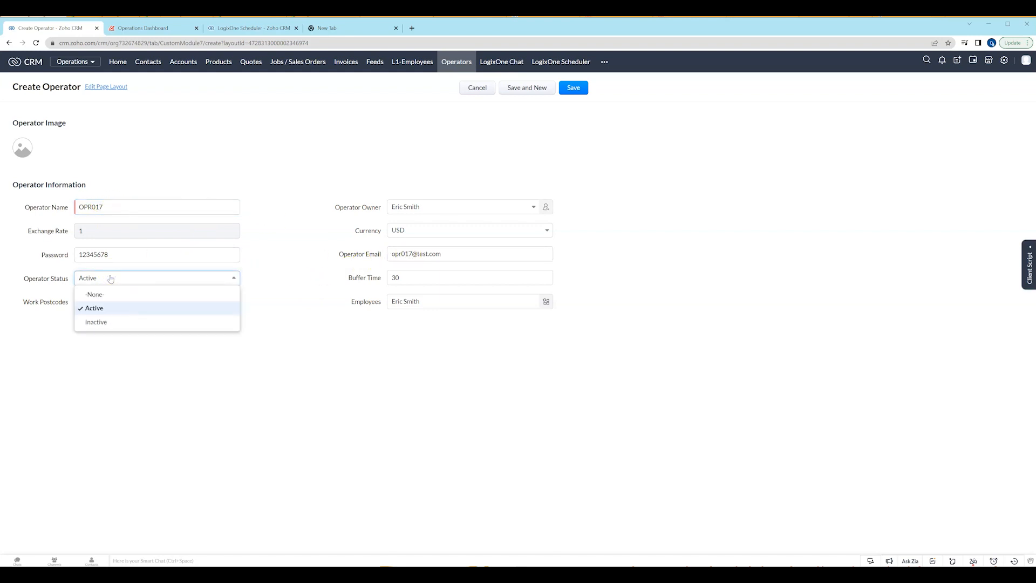
click(263, 256)
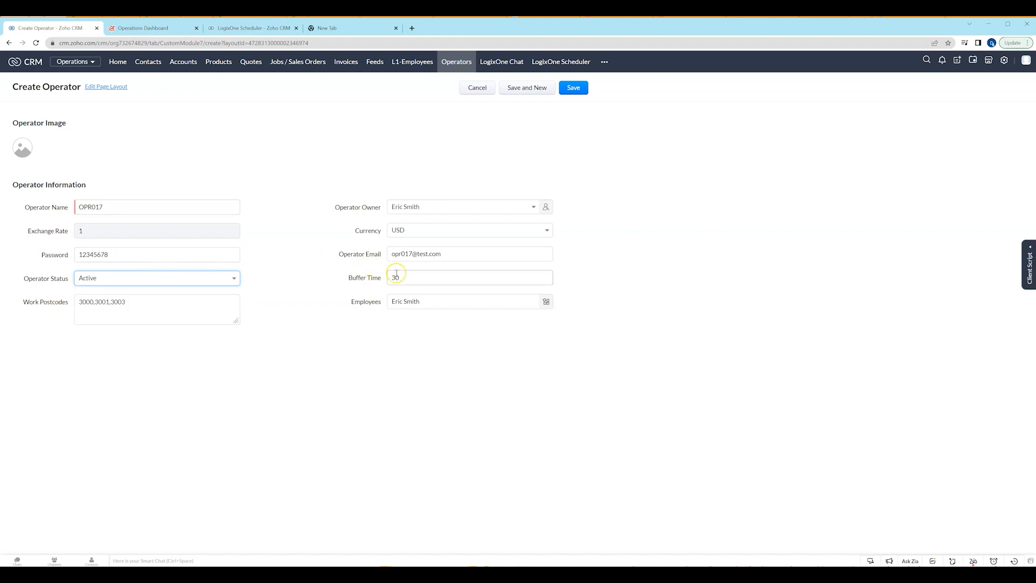
click(156, 312)
click(582, 89)
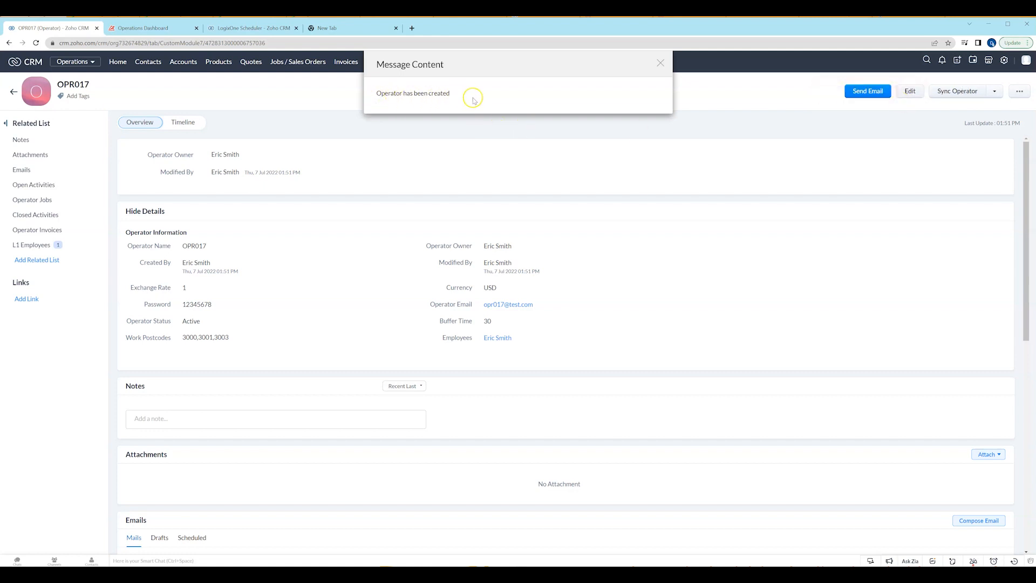
click(661, 63)
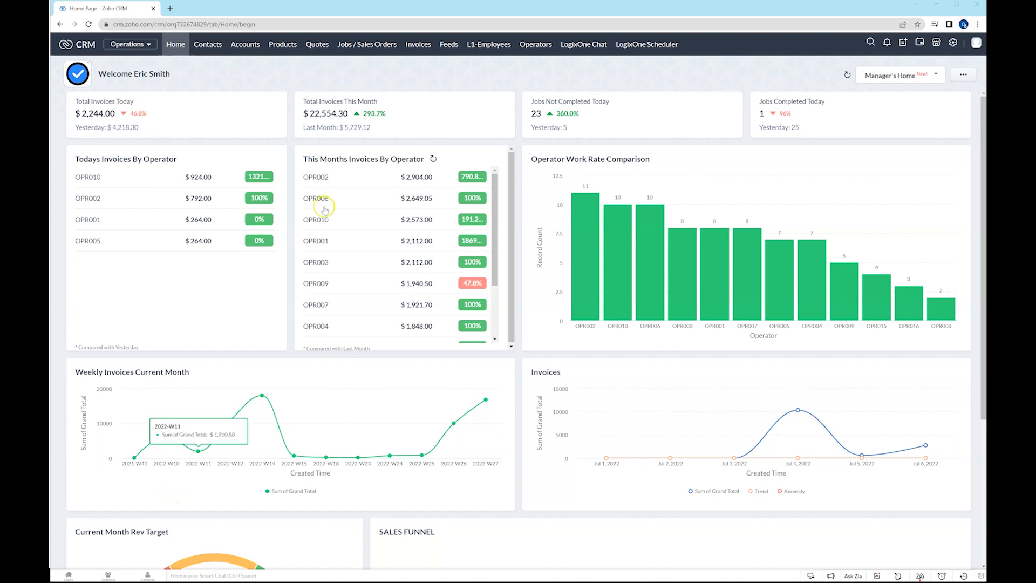
Open the contact record linked to Esplanade Hotel and start a new job / sales order from it.
click(540, 45)
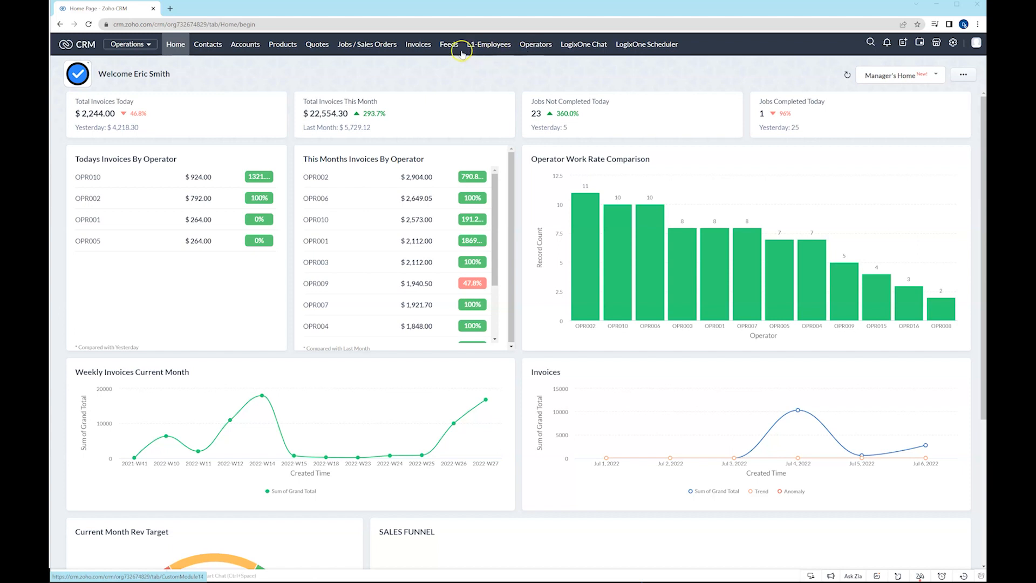
click(363, 47)
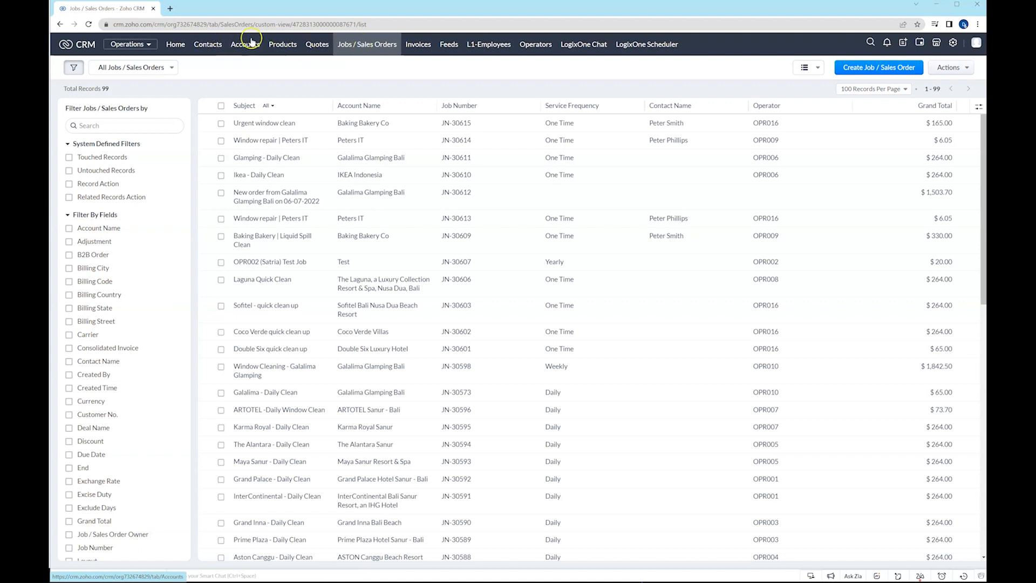
click(202, 47)
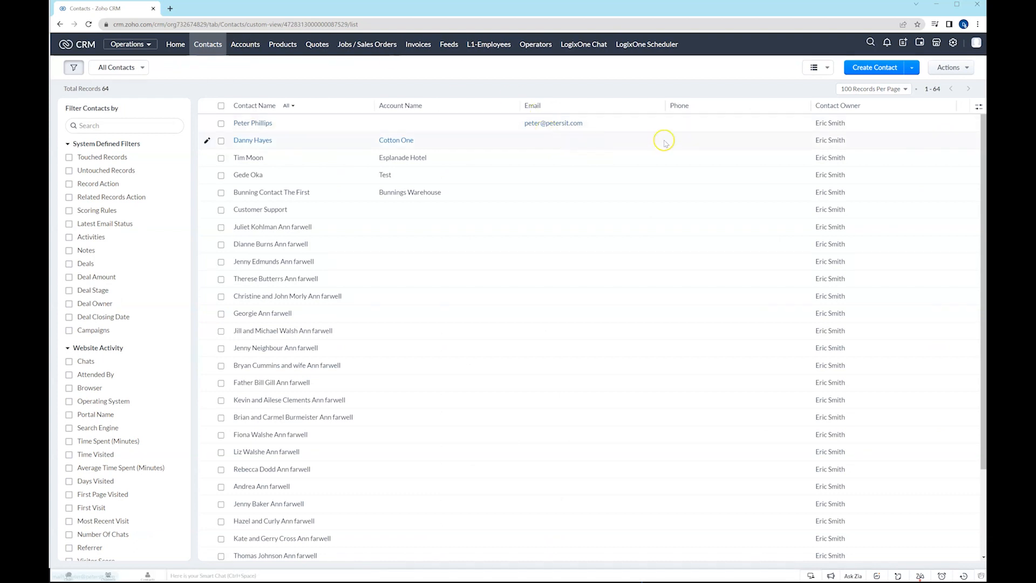
click(247, 158)
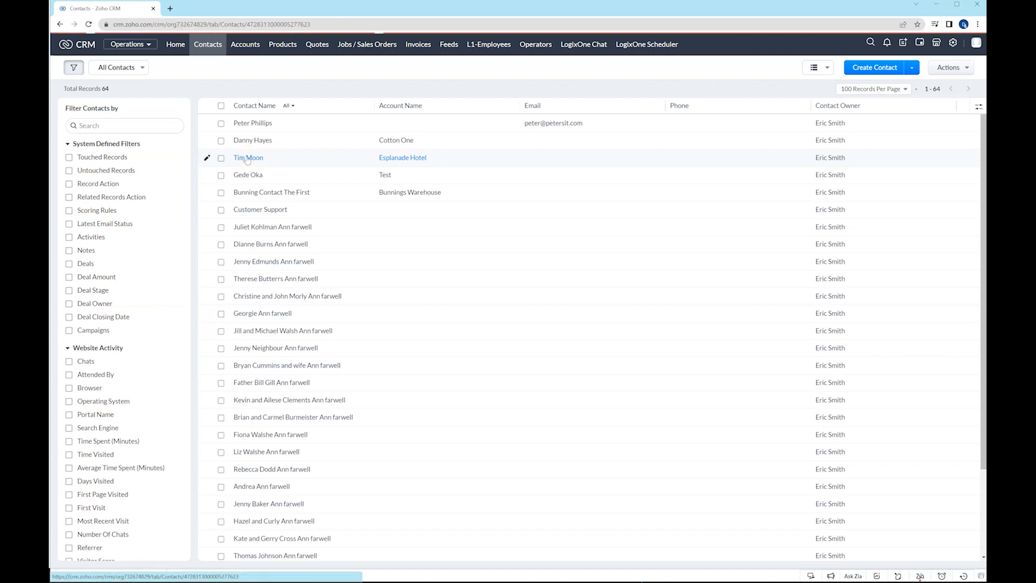
scroll(340, 326, down, 3)
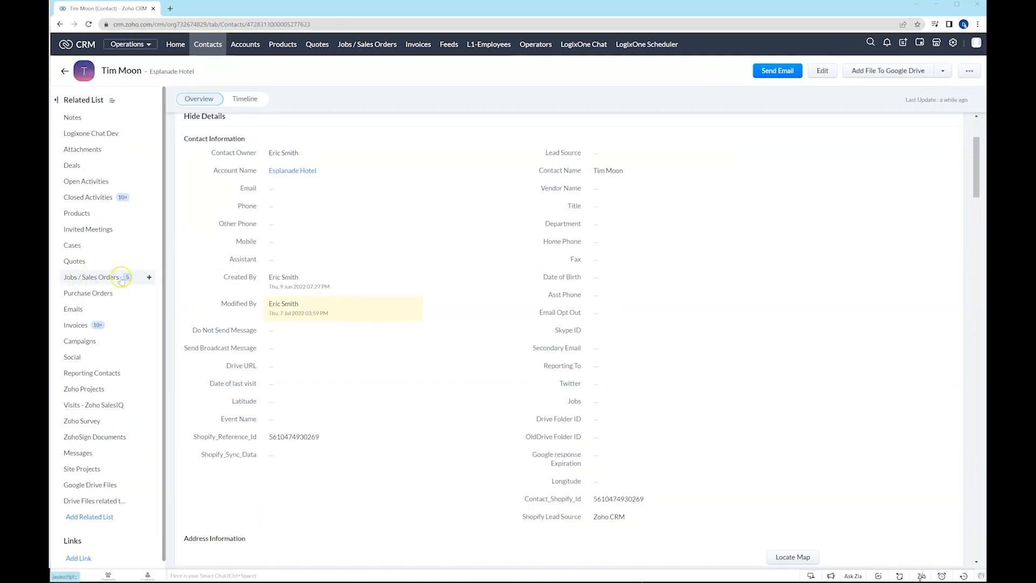
click(149, 276)
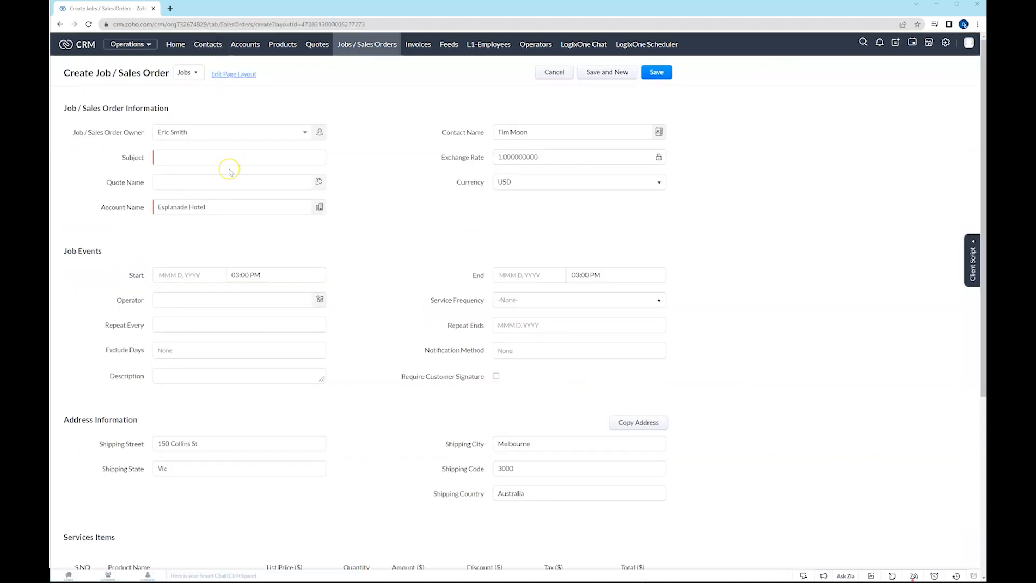
Enter "Esplanade Nightly Clean" as the job's subject.
click(236, 157)
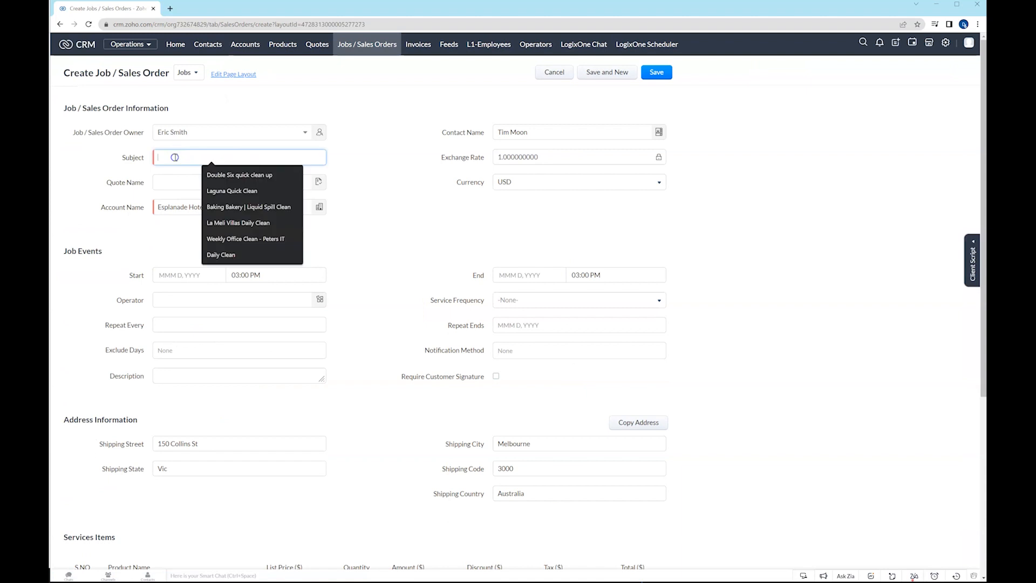
text(Esplanad)
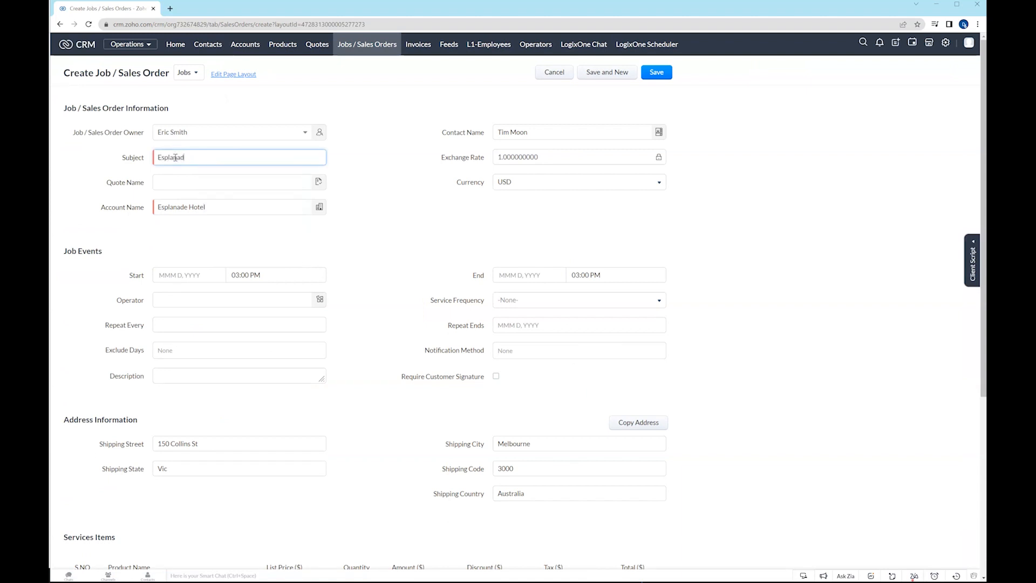
text(e Nightly Clean)
Set the job's start to Jul 7, 2022 at 10:00 PM.
click(180, 274)
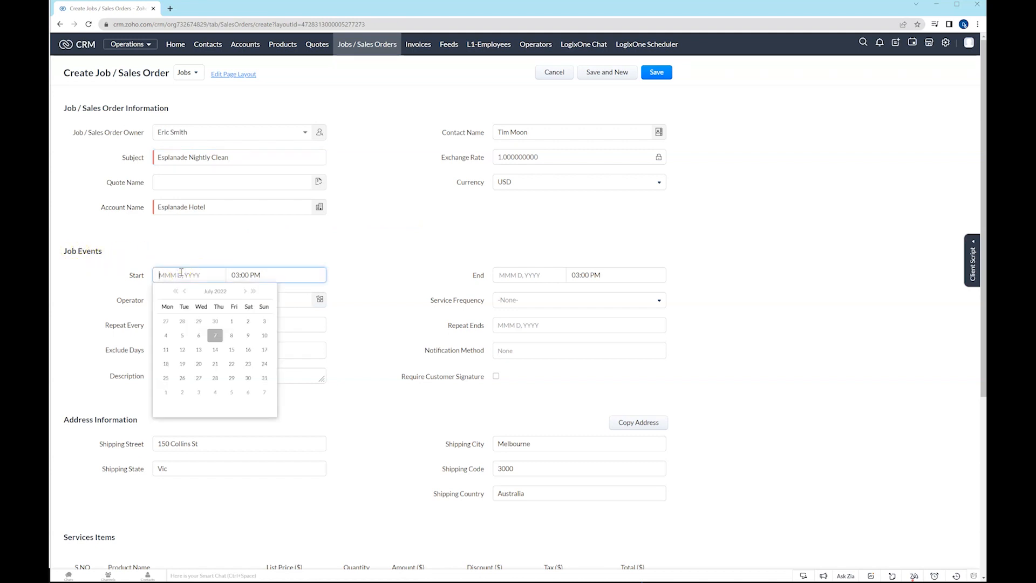
click(215, 335)
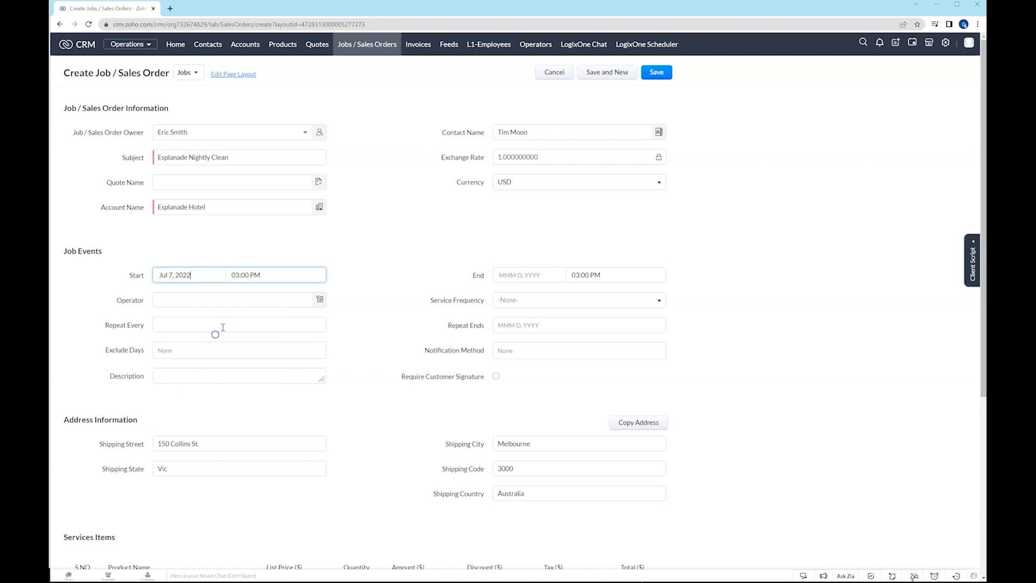
click(236, 275)
scroll(257, 323, down, 3)
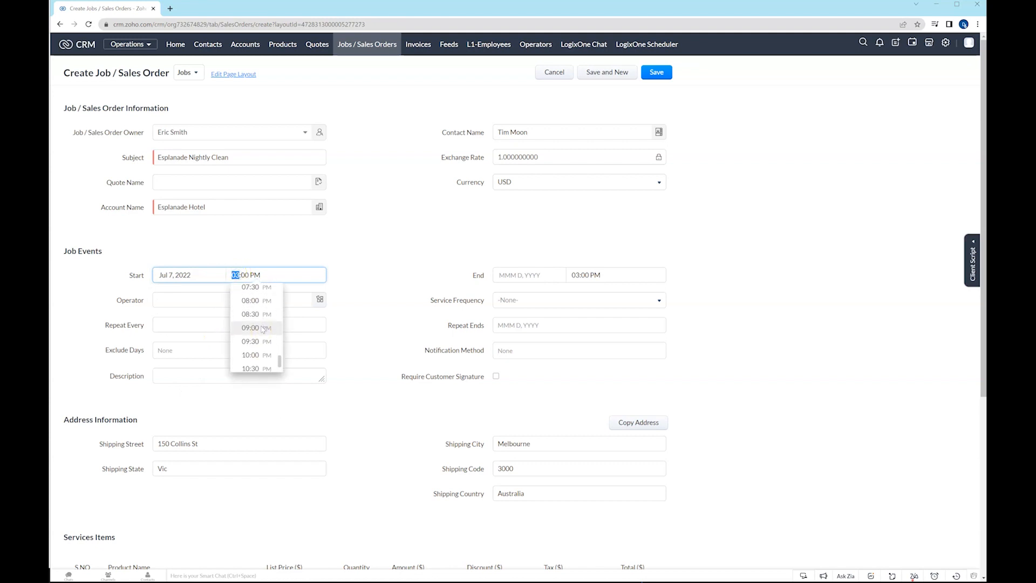
click(254, 354)
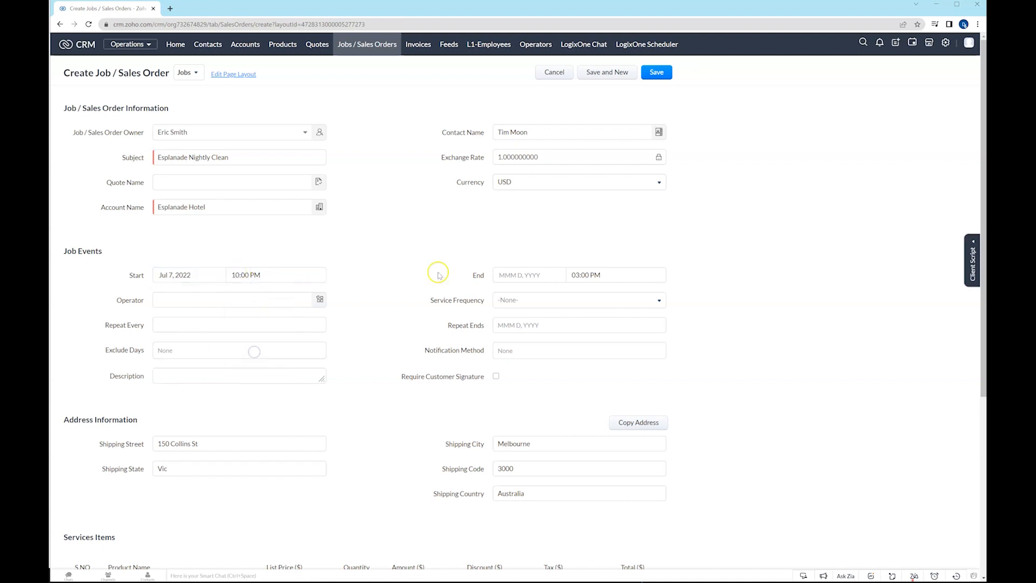
Set the job's end to Jul 7, 2022 at 11:45 PM.
click(519, 275)
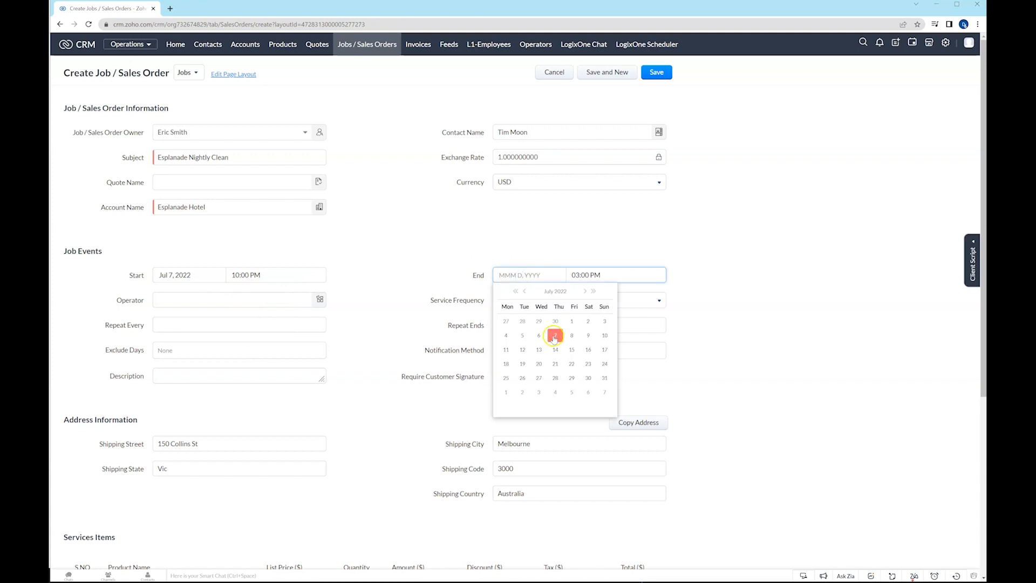
click(554, 336)
click(596, 275)
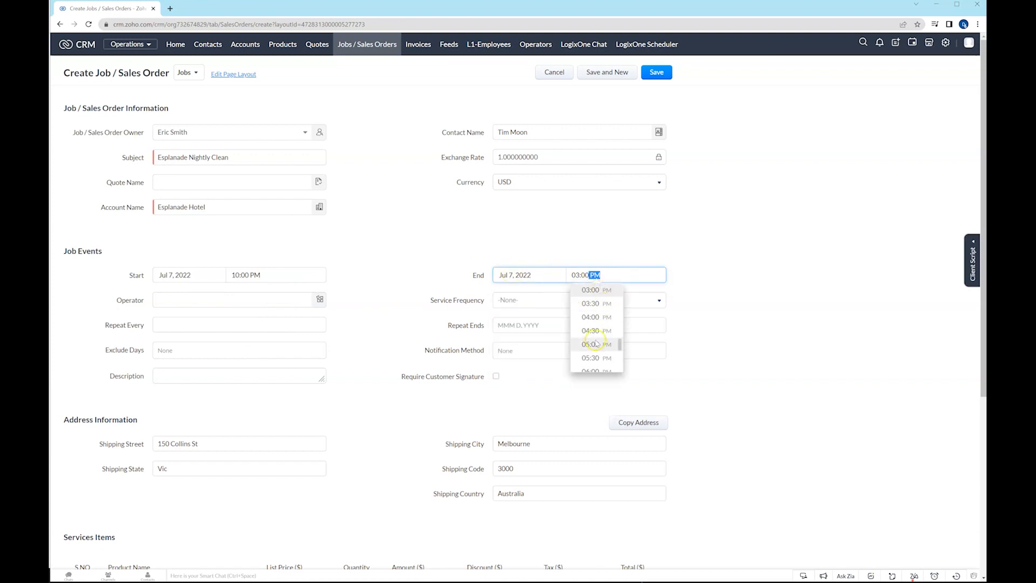
scroll(595, 343, down, 5)
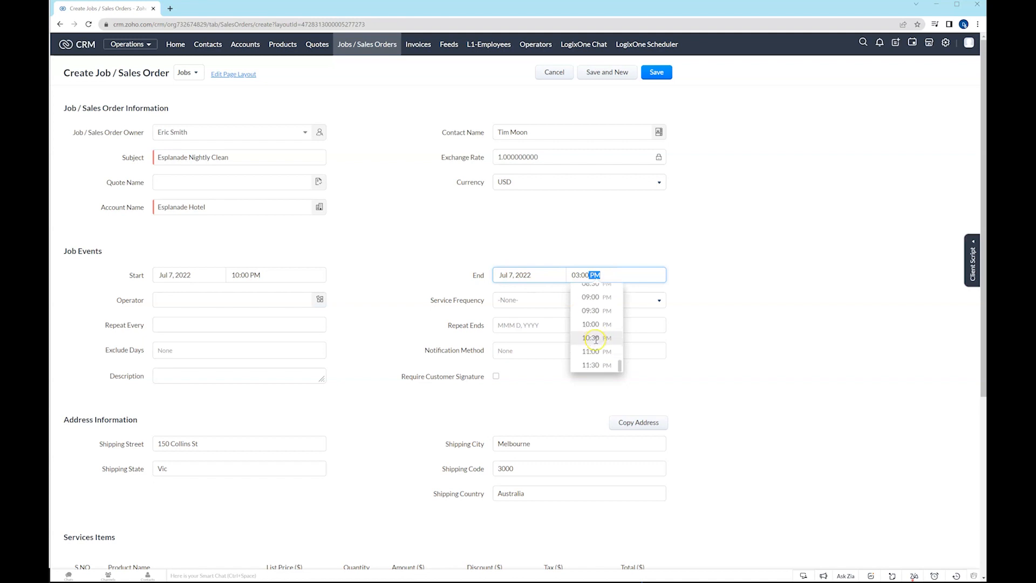
click(593, 364)
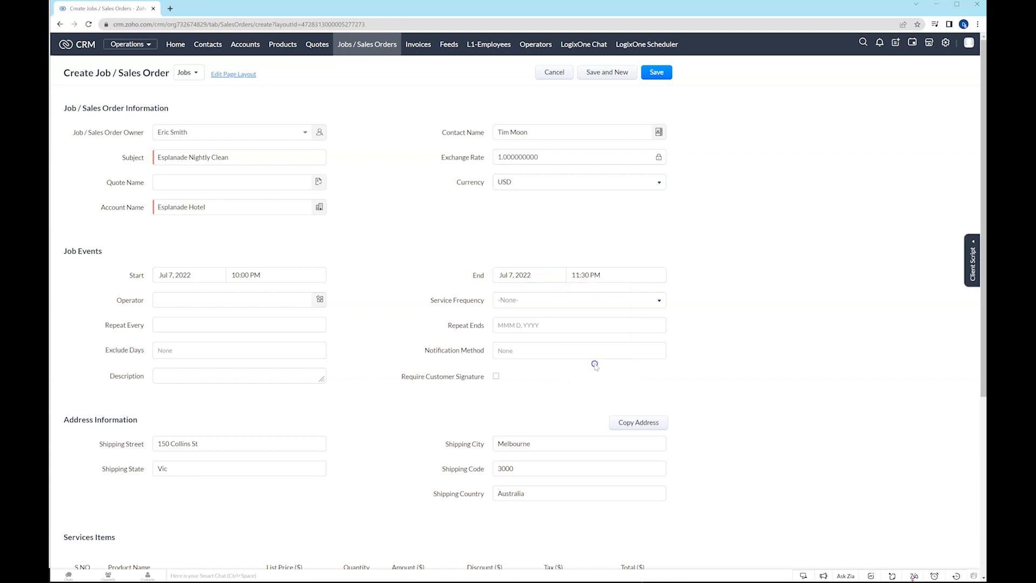
click(577, 276)
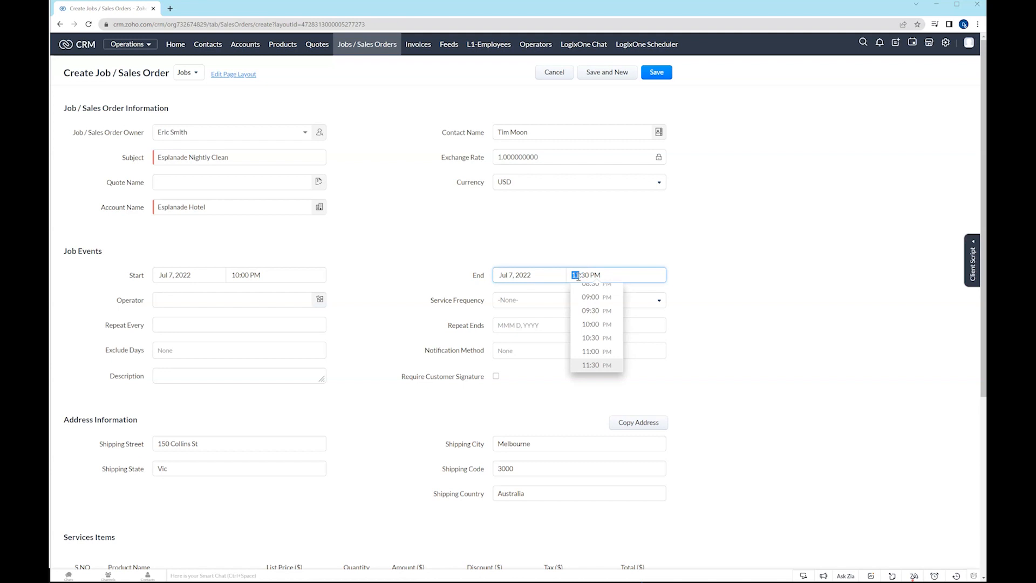
click(585, 275)
click(643, 237)
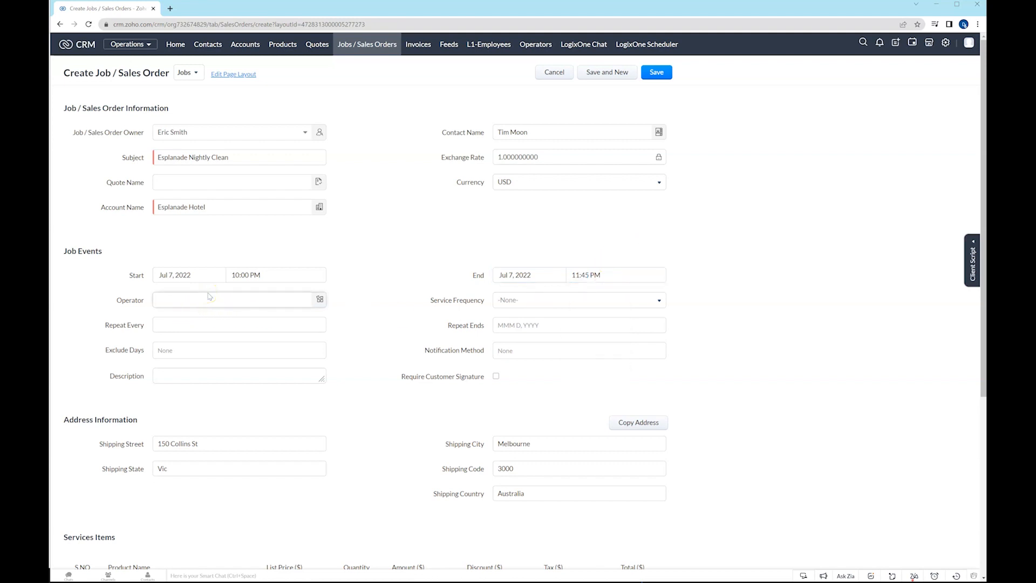
Set the job's service frequency to Daily and its repeat interval to 1.
click(512, 300)
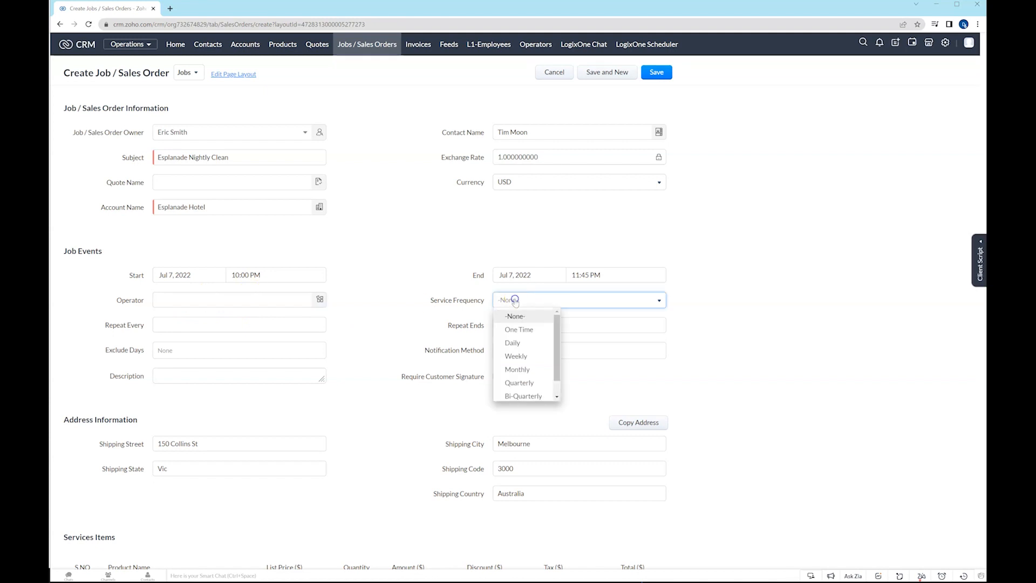
click(519, 346)
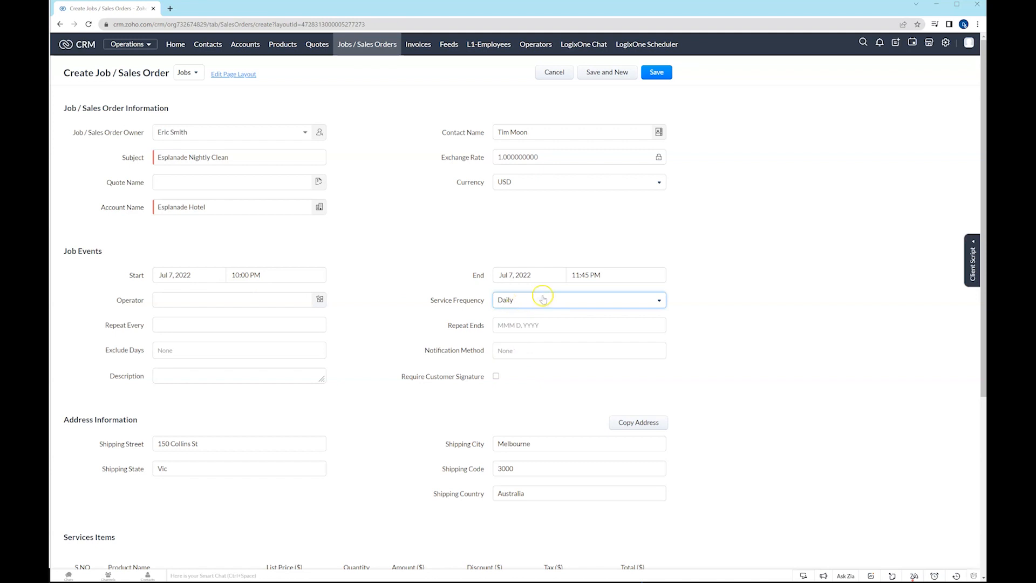
click(246, 325)
text(1)
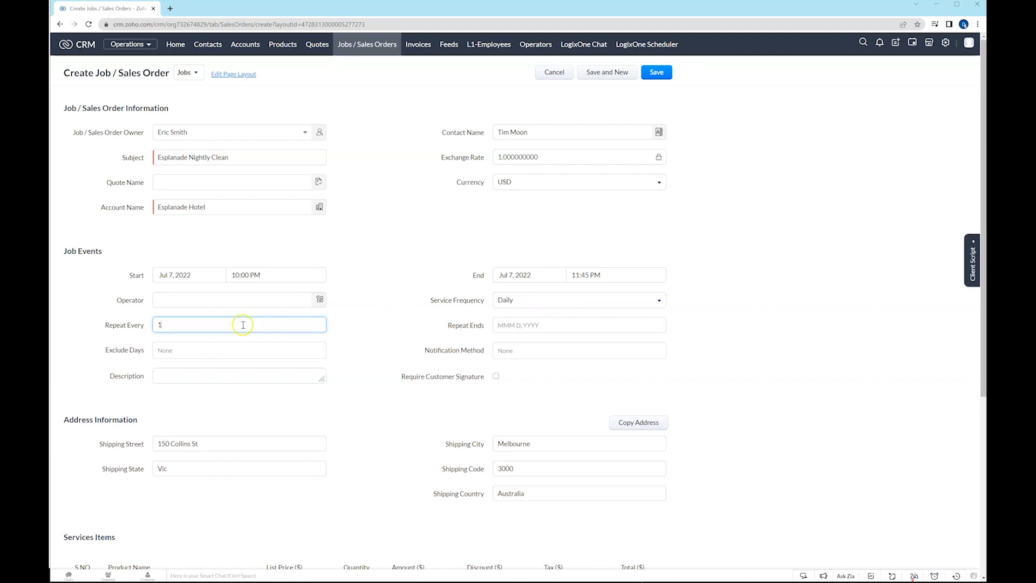
click(164, 325)
Set the date on which the job stops repeating to Sep 30, 2022.
click(507, 325)
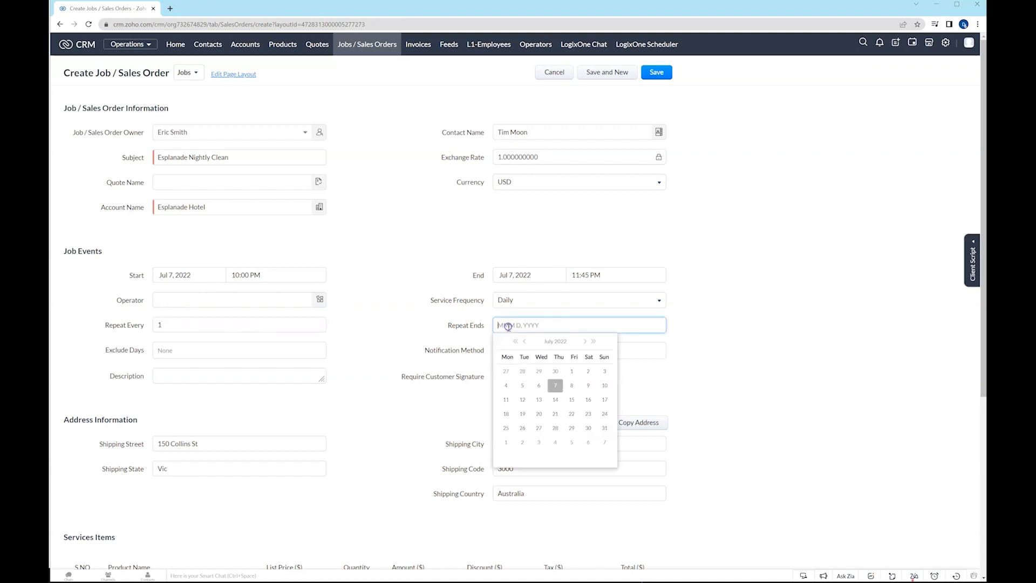
click(585, 342)
click(585, 342)
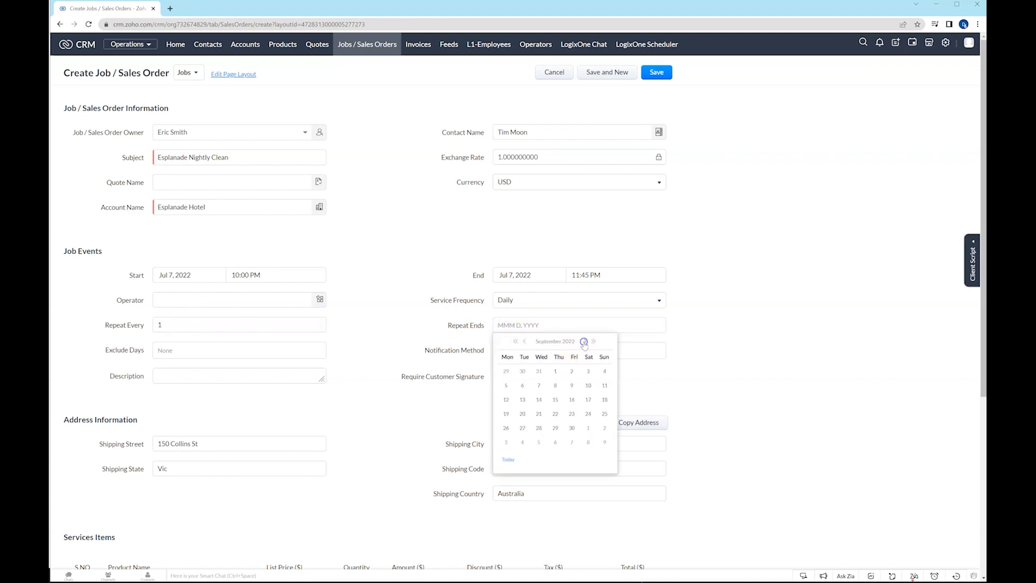
click(572, 428)
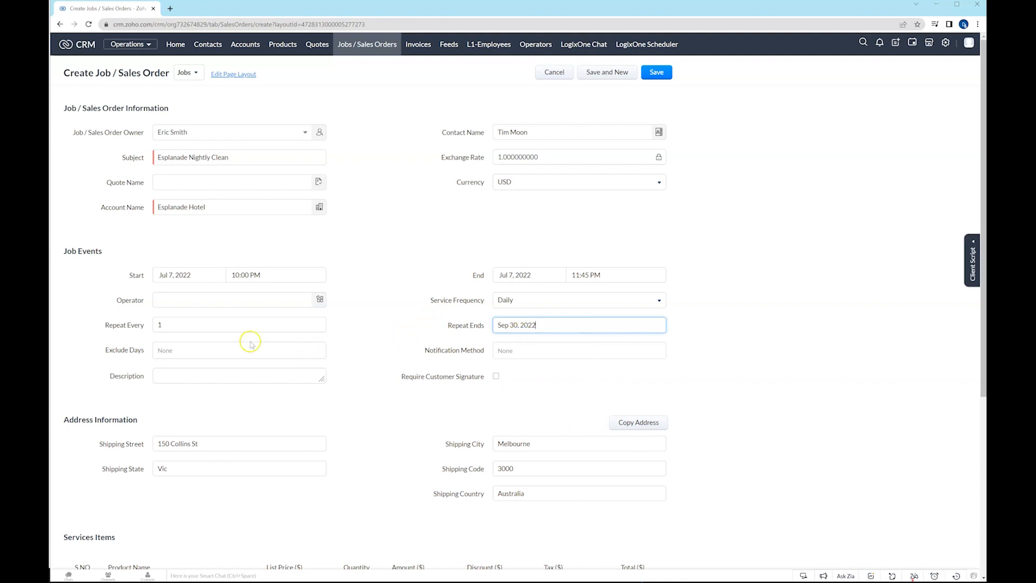
Exclude Sunday from the job's repeat days and set its notification method to SMS.
click(204, 351)
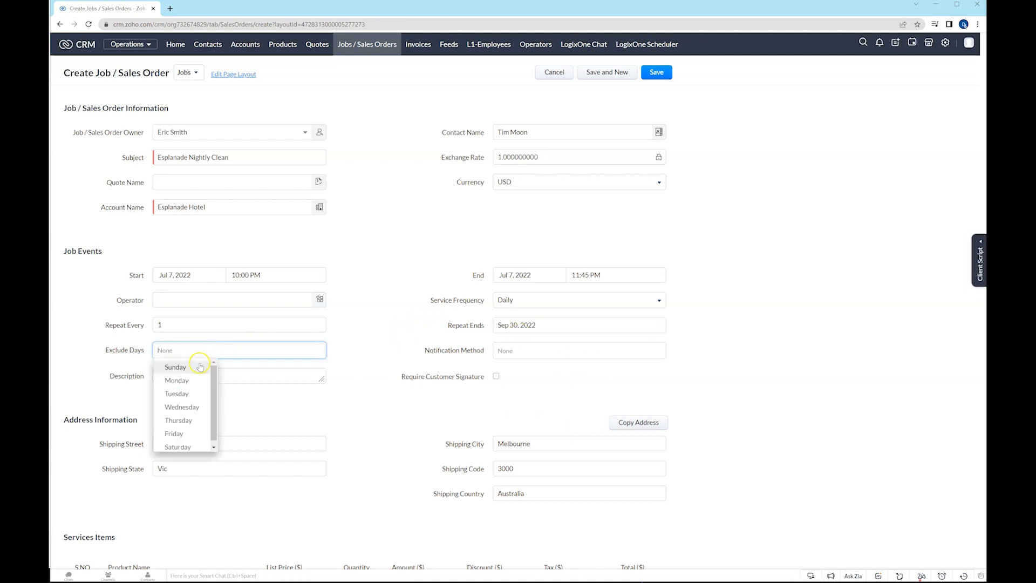
click(197, 367)
click(348, 341)
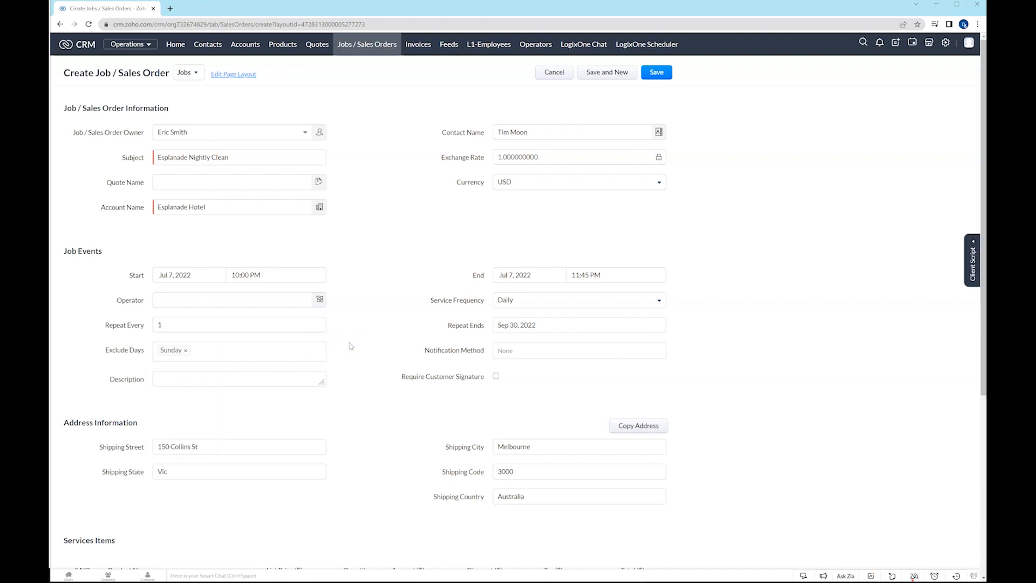
click(499, 352)
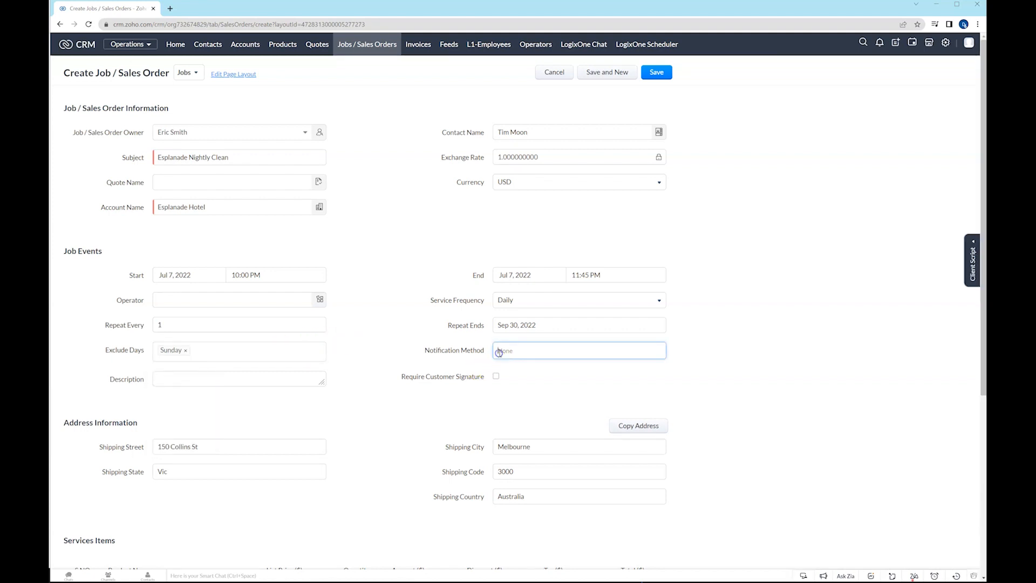
click(511, 380)
click(726, 323)
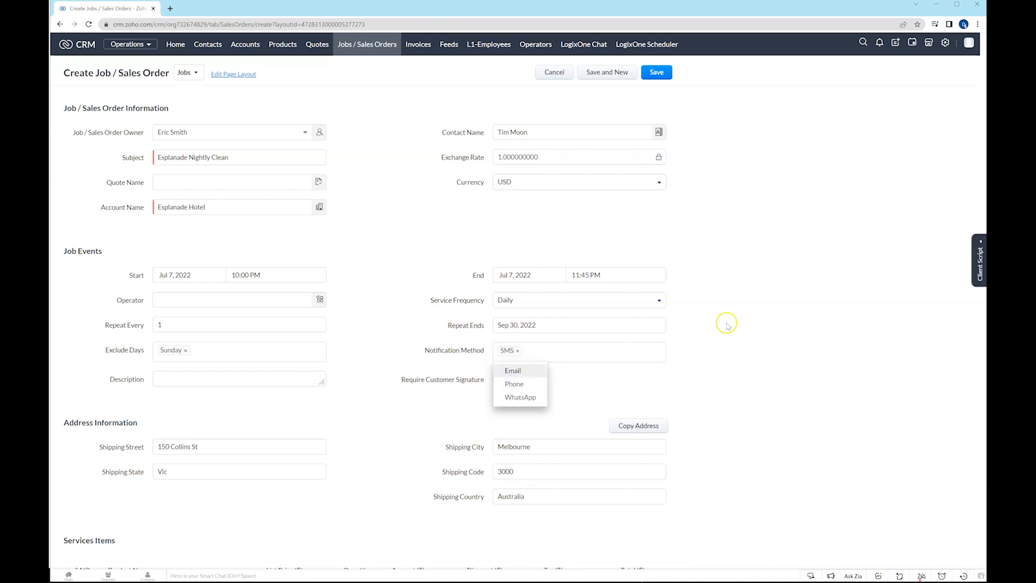
click(513, 350)
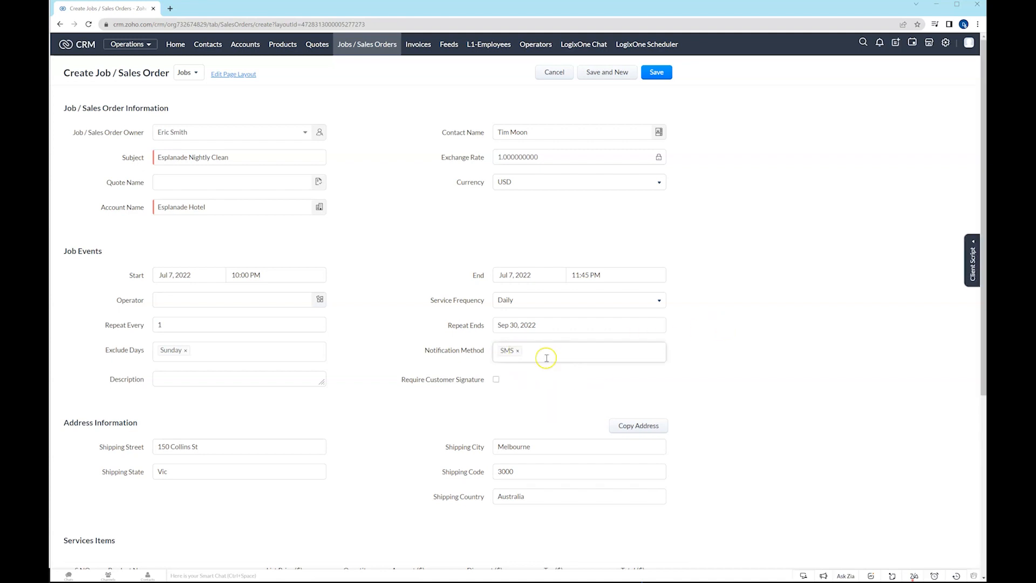
Enter the job description "Nightly clean please add any additional items used. Please also get signature." and require a customer signature.
click(216, 377)
text(N)
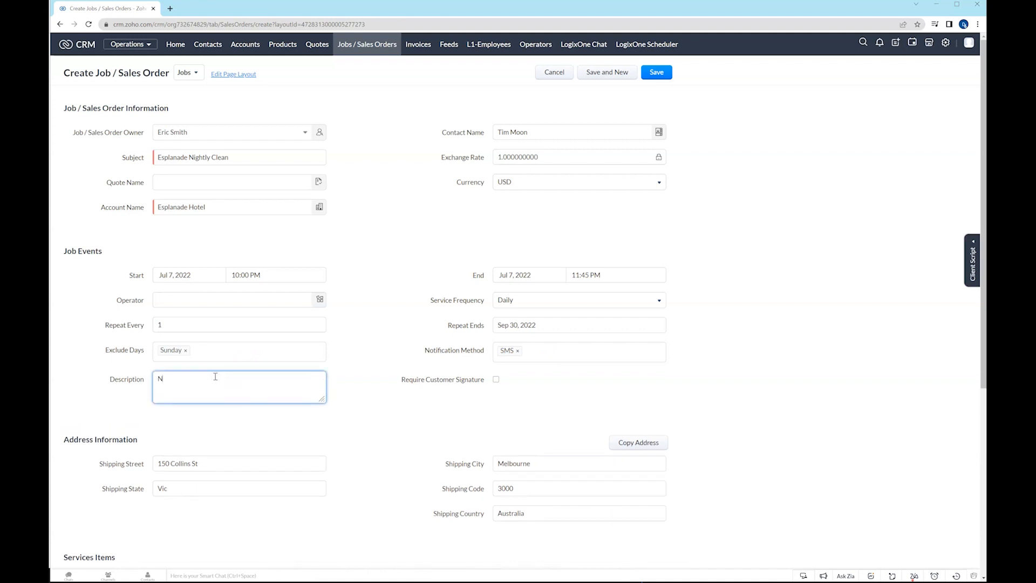
text(ightly cle)
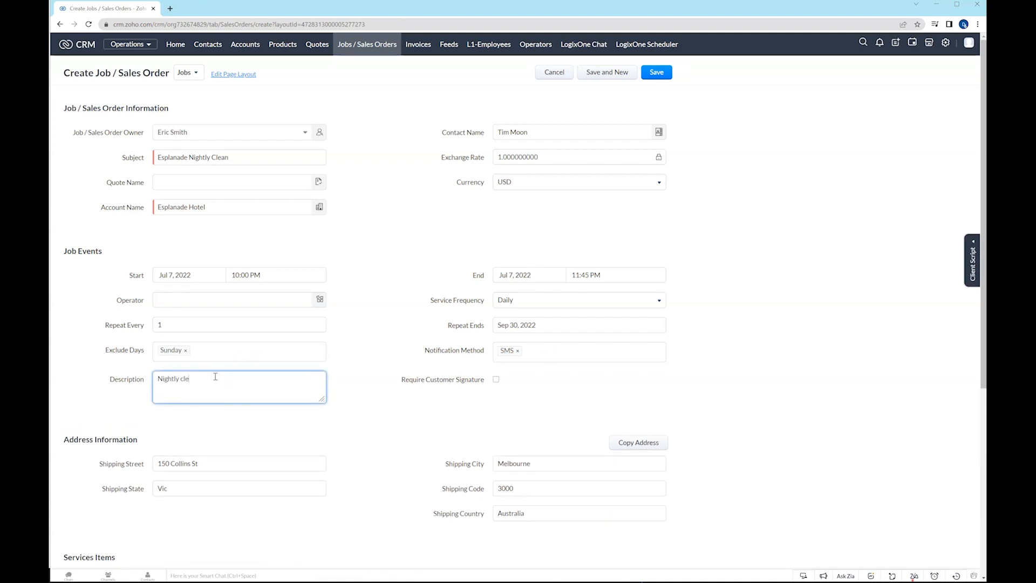
text(e)
text( please add)
text( any additional item)
text(s used.  Please alo)
text(get)
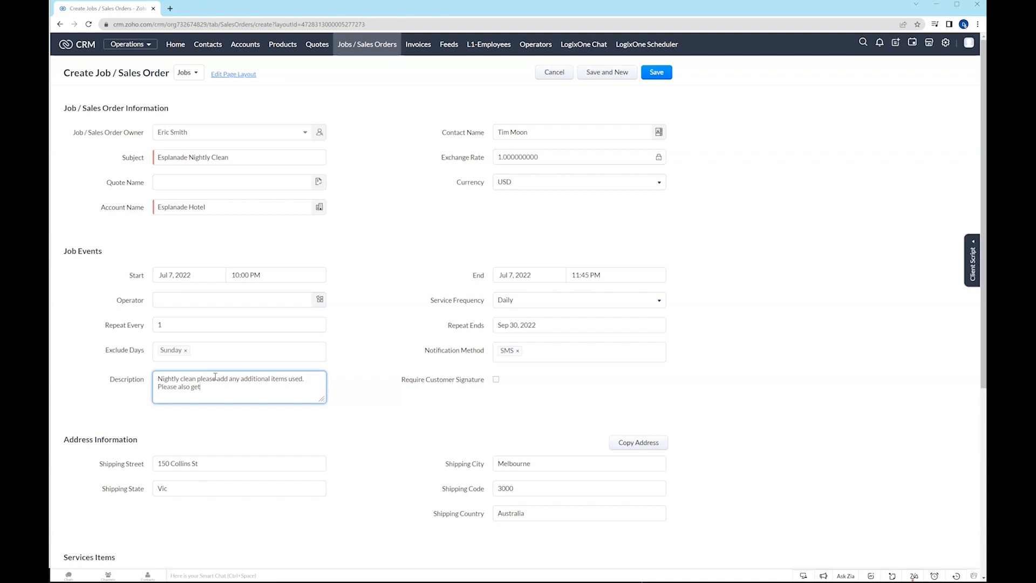
text( signature.)
click(496, 379)
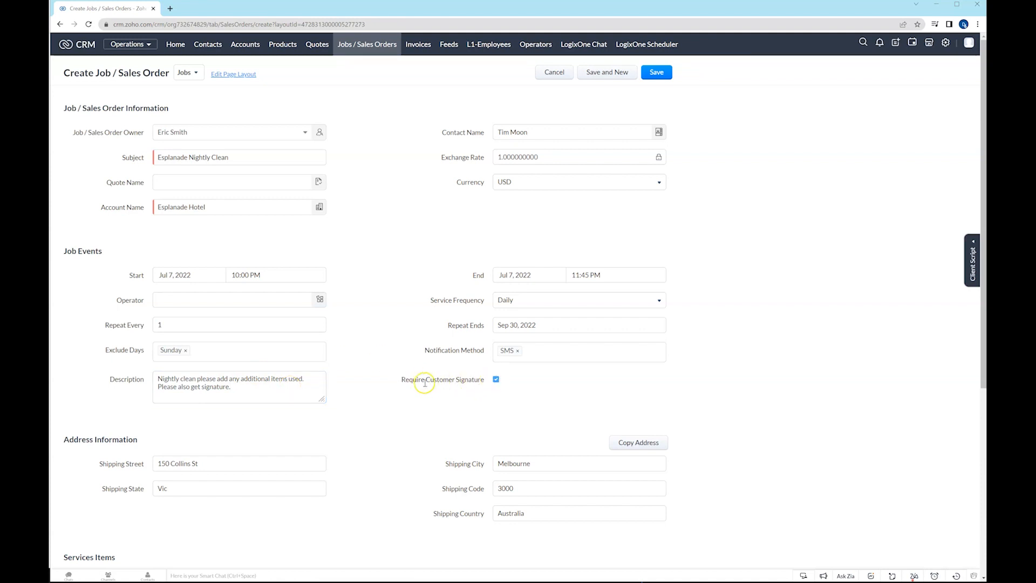
Add the product 1 Hour full service clean as the first service item with quantity 2.
scroll(381, 362, down, 2)
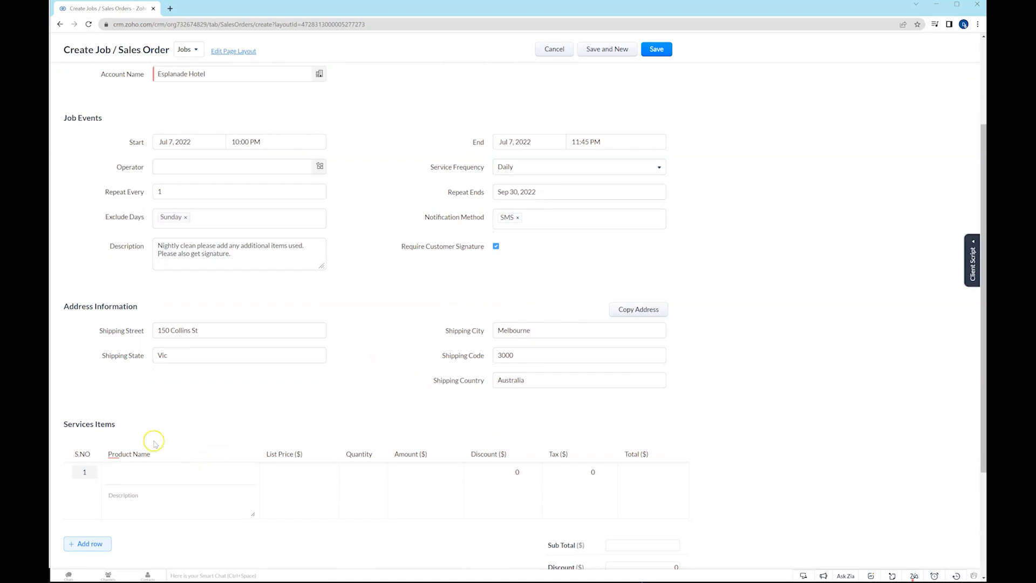
click(118, 469)
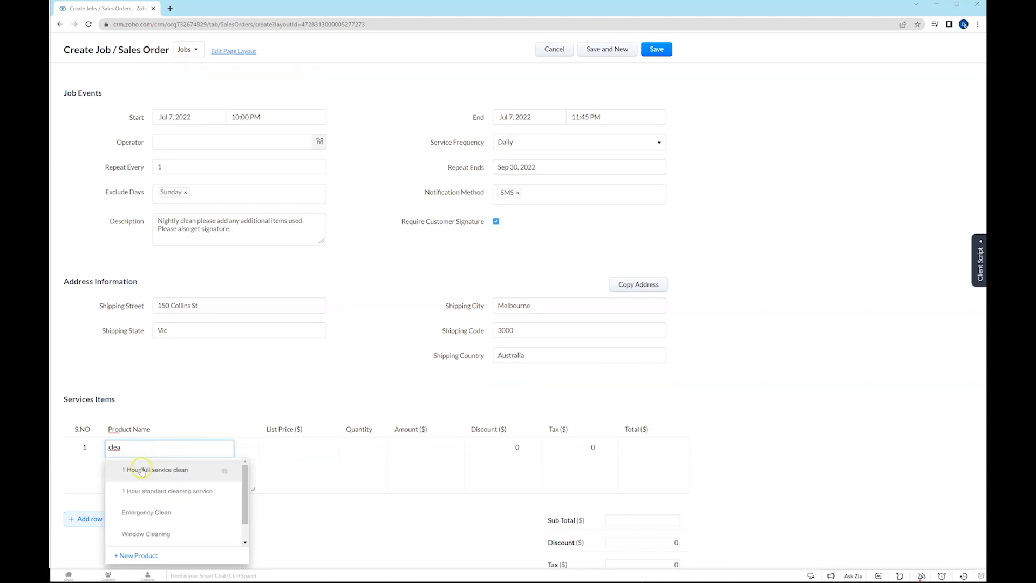
click(143, 470)
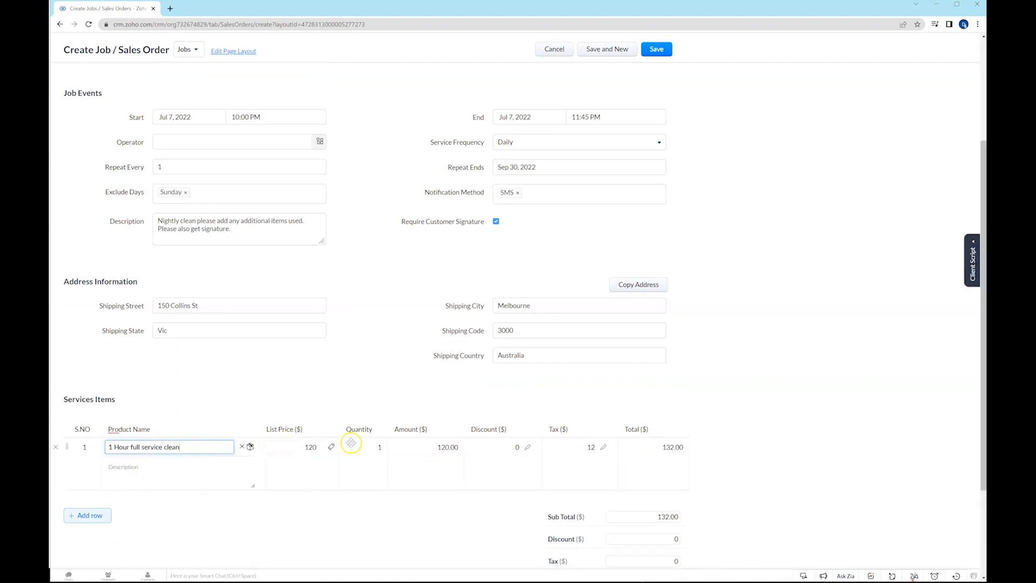
click(378, 446)
text(2)
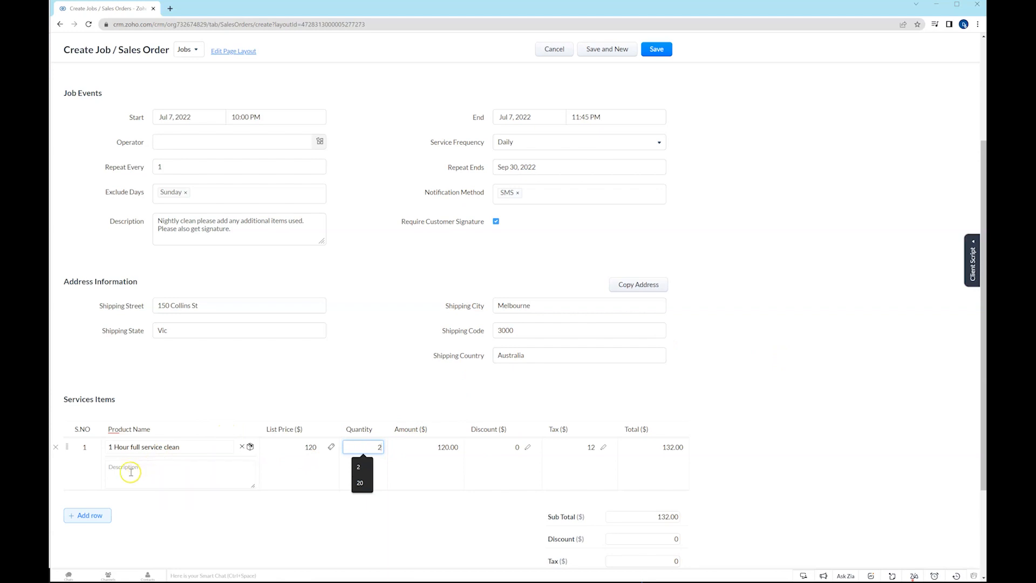
Add a second service item row for Window Cleaning with quantity 10.
click(89, 515)
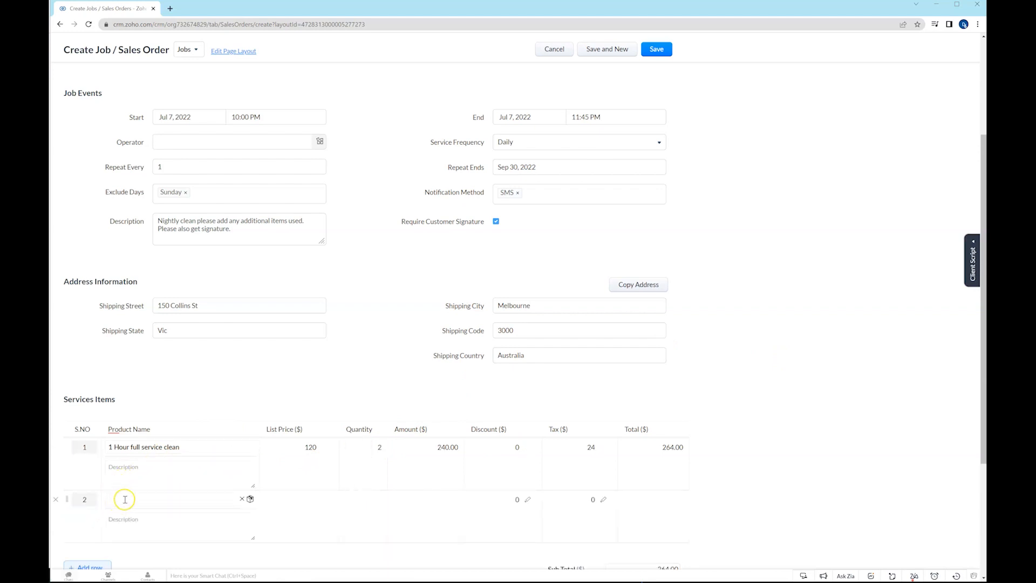
click(125, 499)
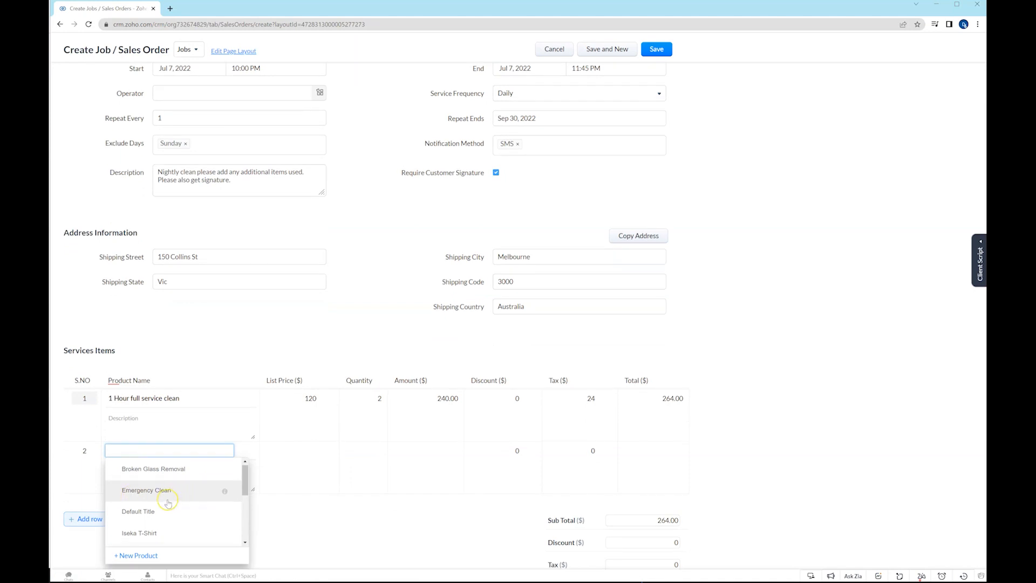
scroll(170, 502, down, 3)
scroll(168, 504, down, 4)
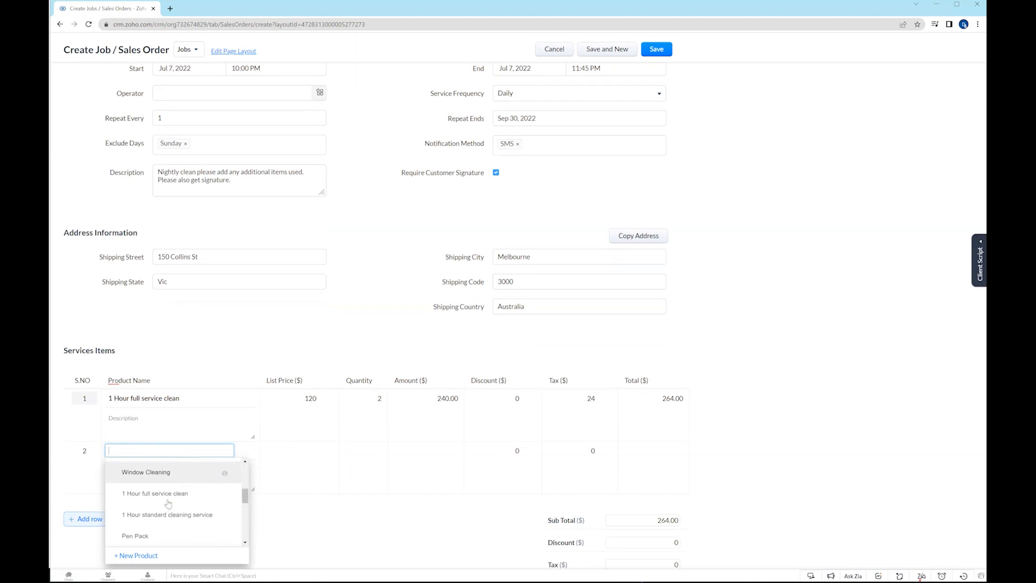
click(150, 474)
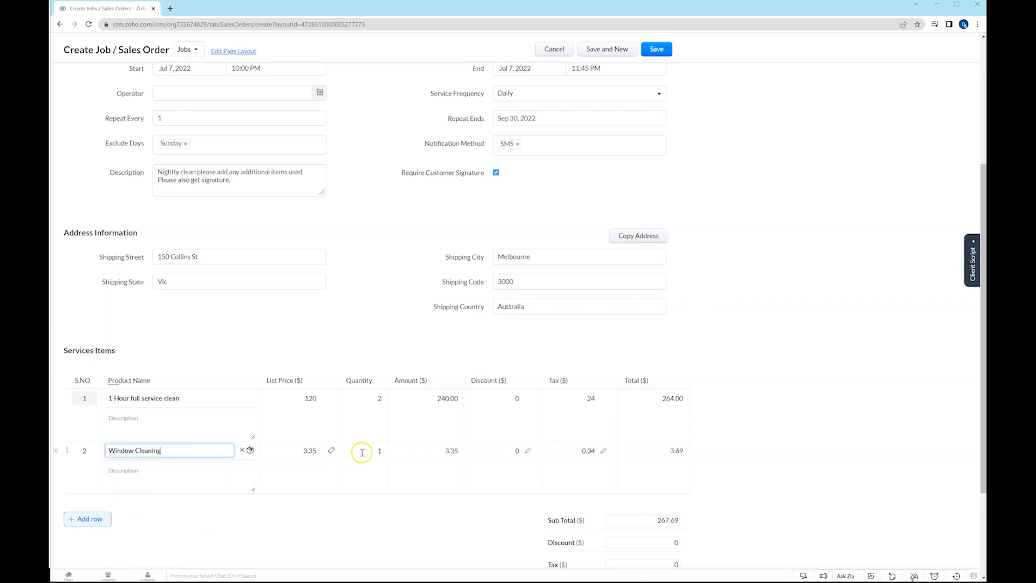
click(379, 450)
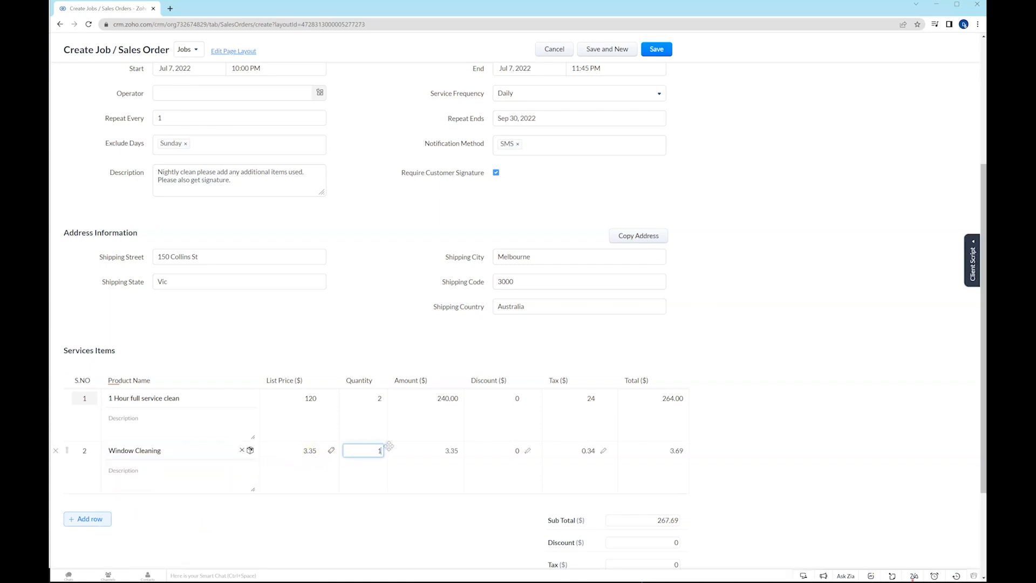
click(389, 447)
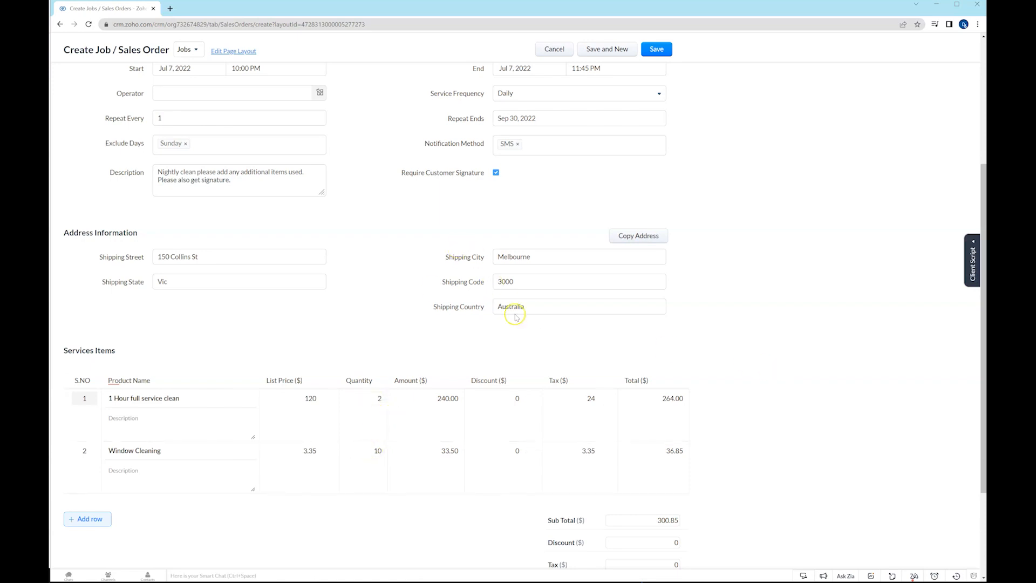
Review the job's start and end, service frequency options, repeat interval, excluded days and notification method.
scroll(381, 238, up, 2)
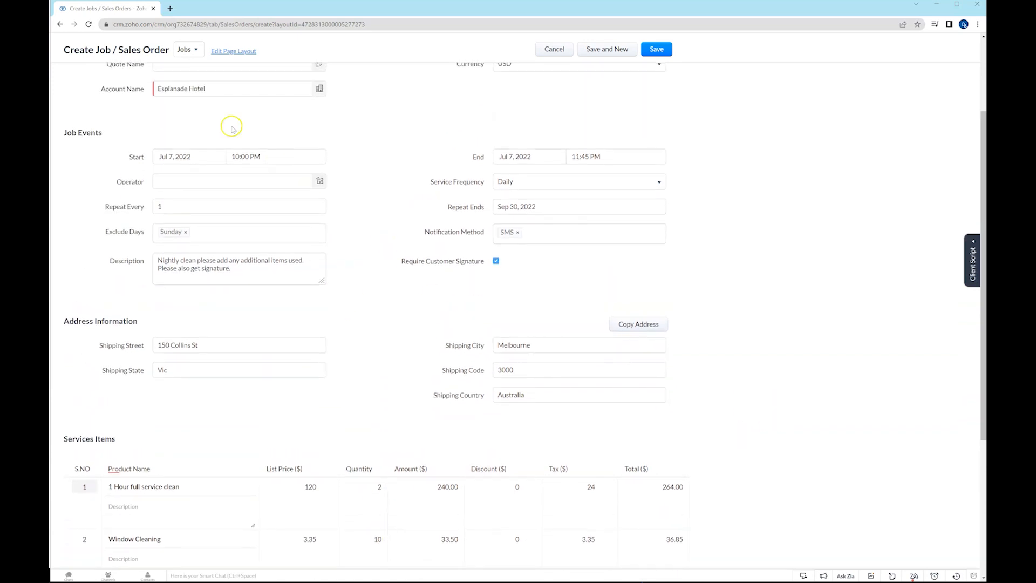
scroll(390, 162, up, 2)
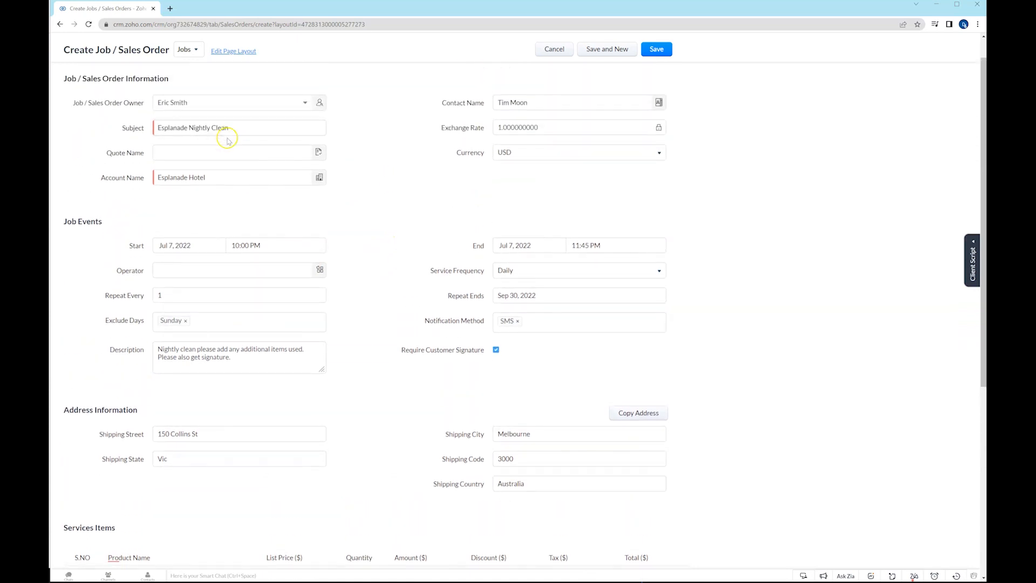
click(172, 250)
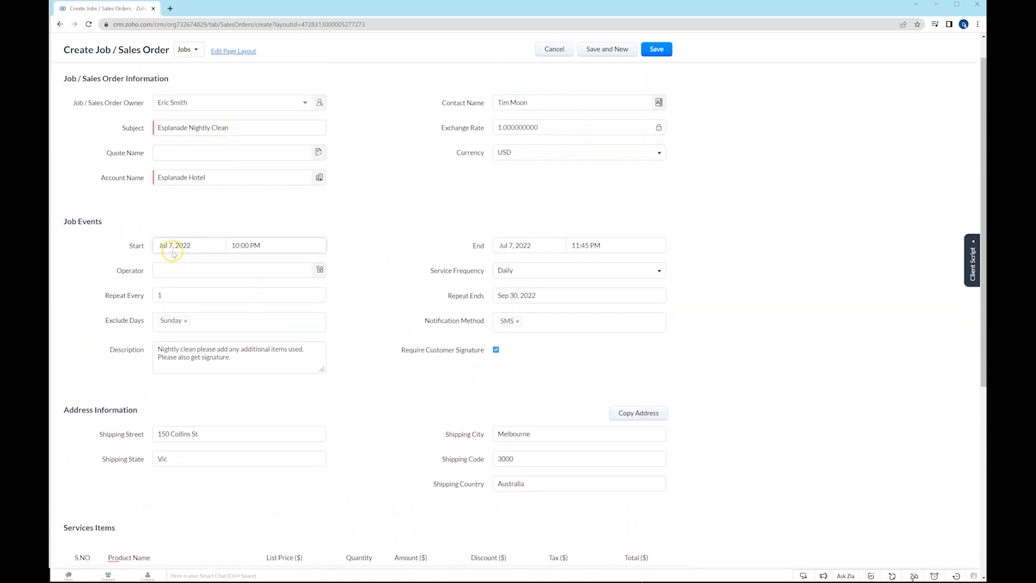
click(516, 273)
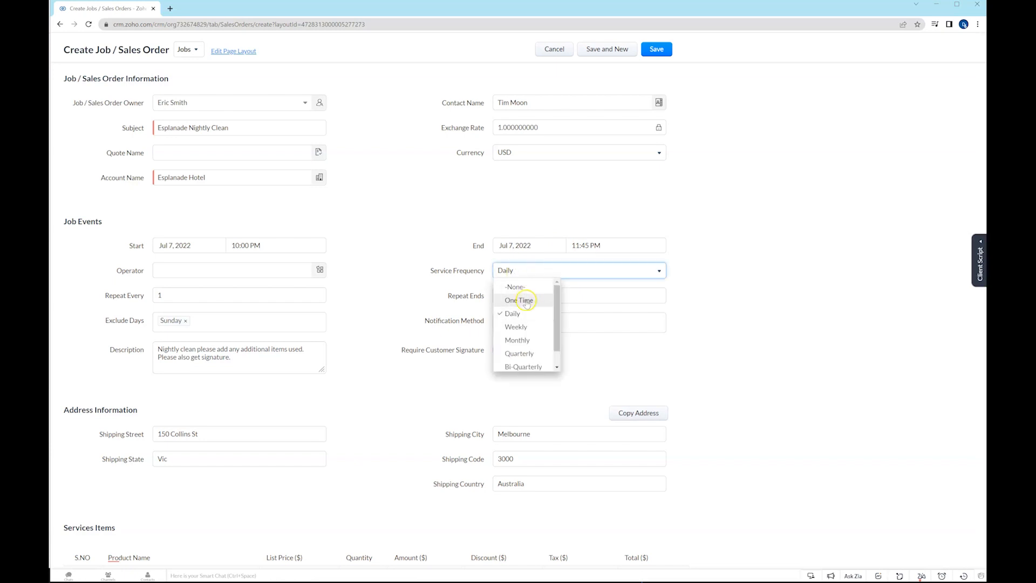
click(689, 213)
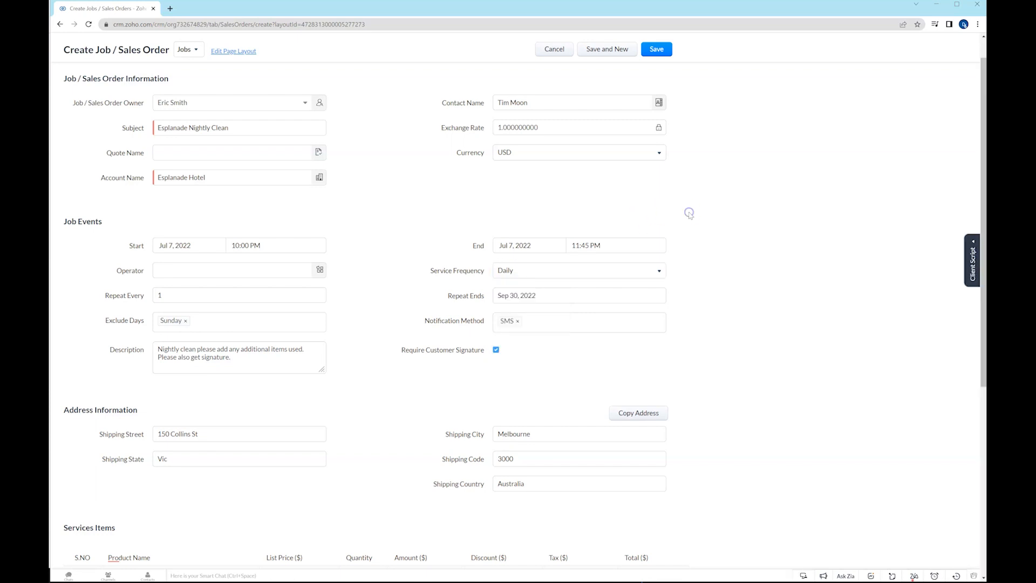
click(185, 294)
click(187, 312)
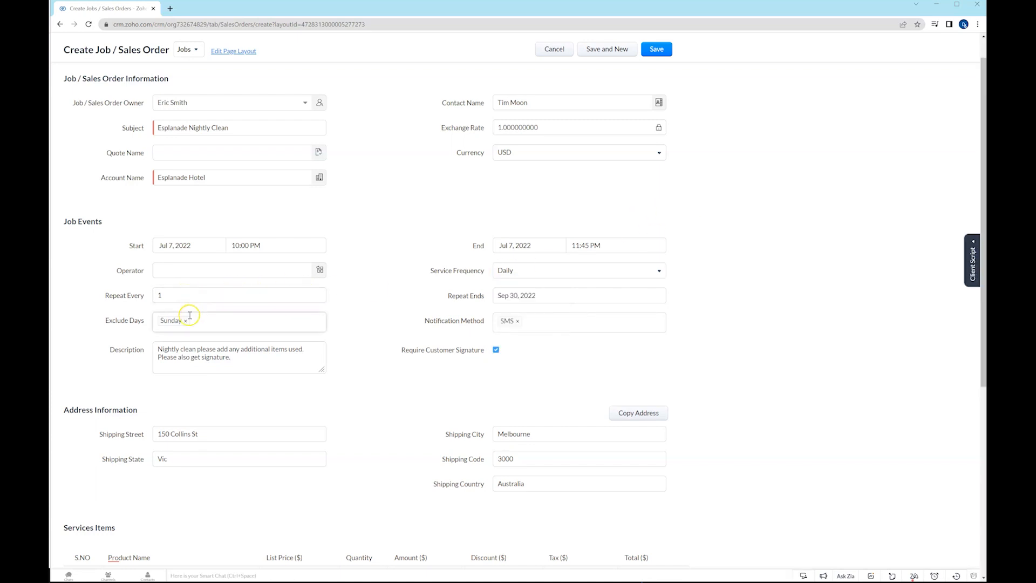
click(439, 312)
click(500, 320)
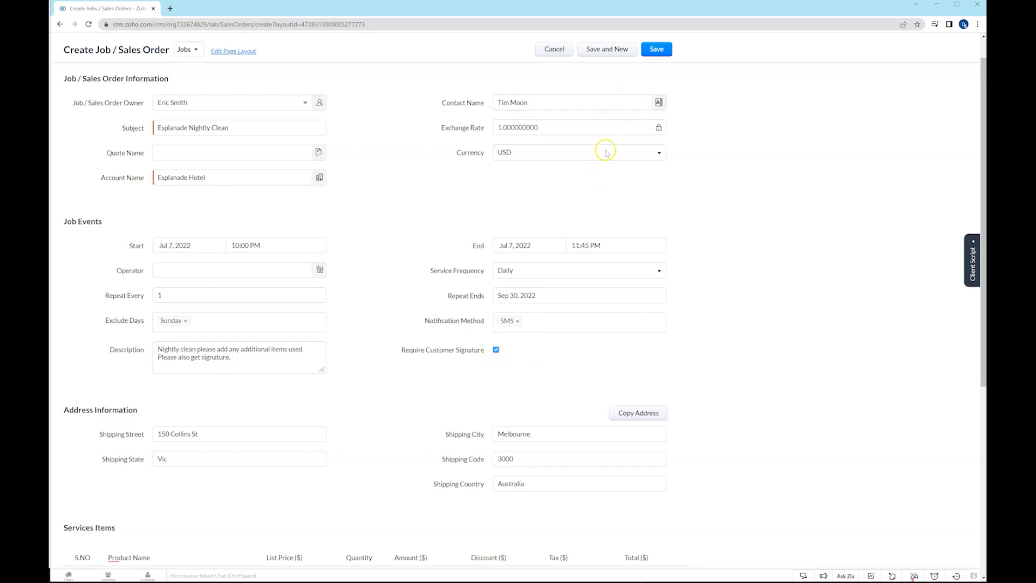
Save the job, dismiss the mobile number alert, and open the Esplanade Nightly Clean job from the contact's sales orders.
click(665, 50)
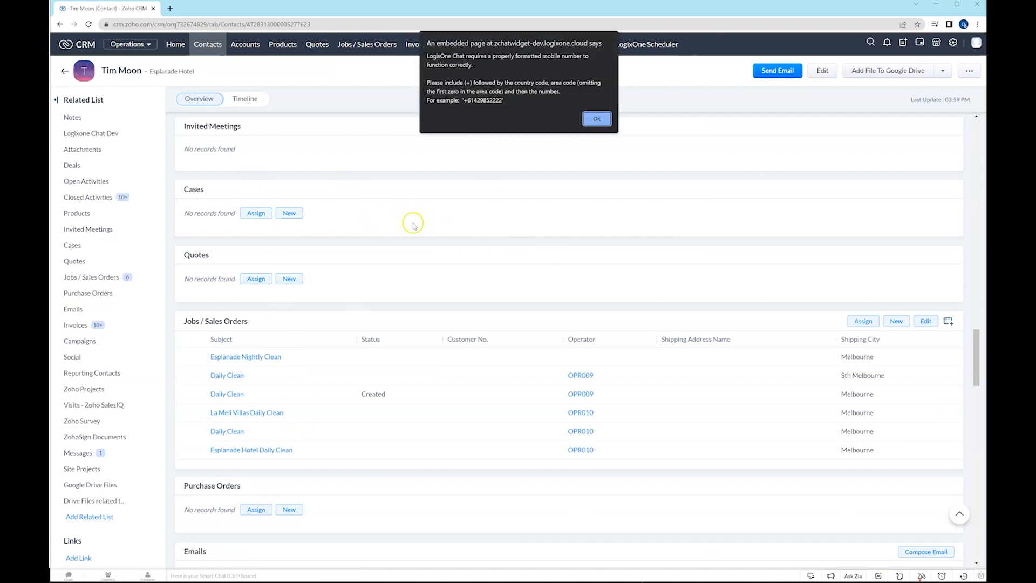
click(597, 120)
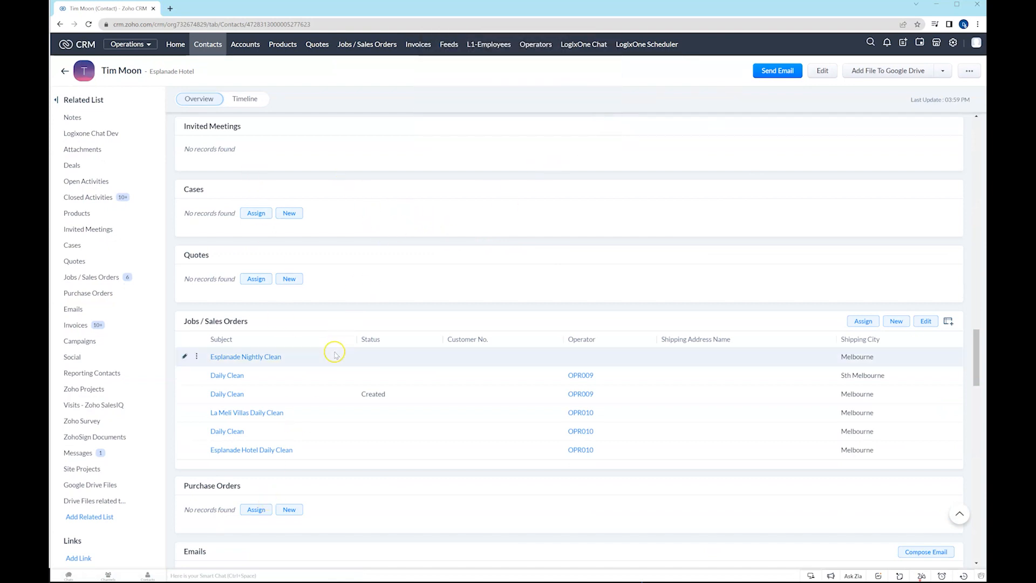
scroll(334, 354, down, 2)
scroll(334, 356, up, 1)
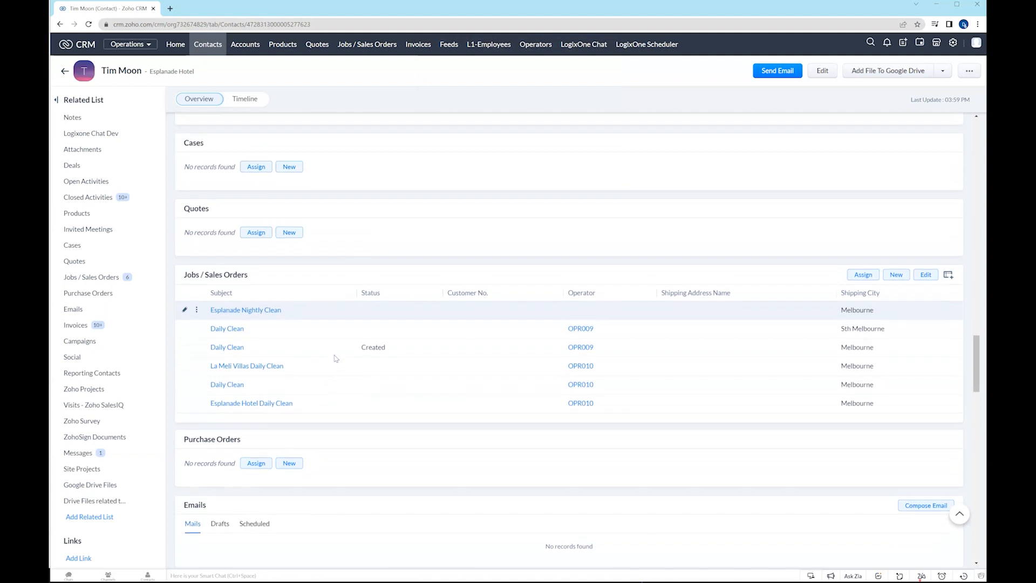
click(226, 316)
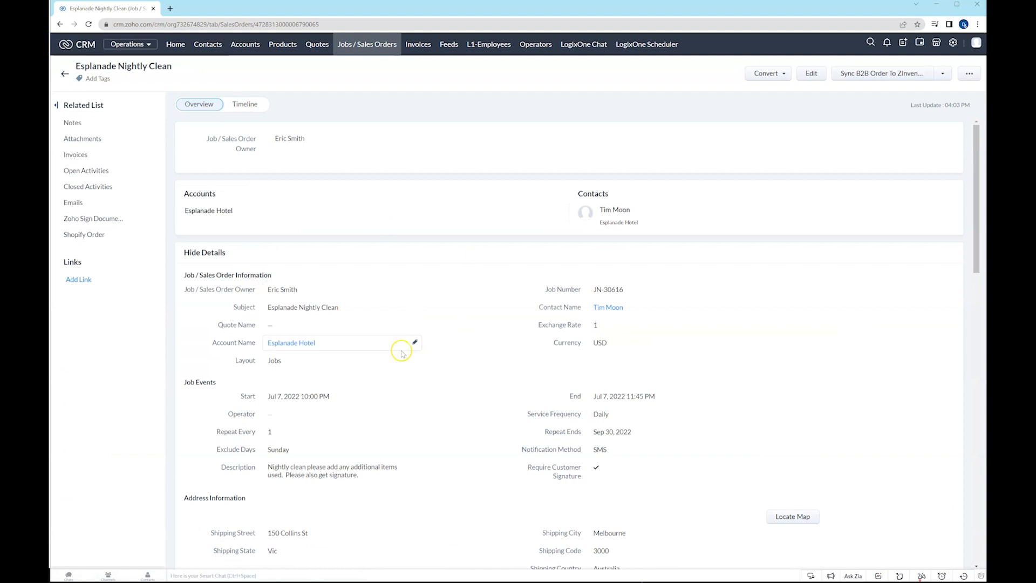
Run Operator Lookup on the Esplanade Nightly Clean job to assign an operator automatically, and check the Operator field.
click(276, 420)
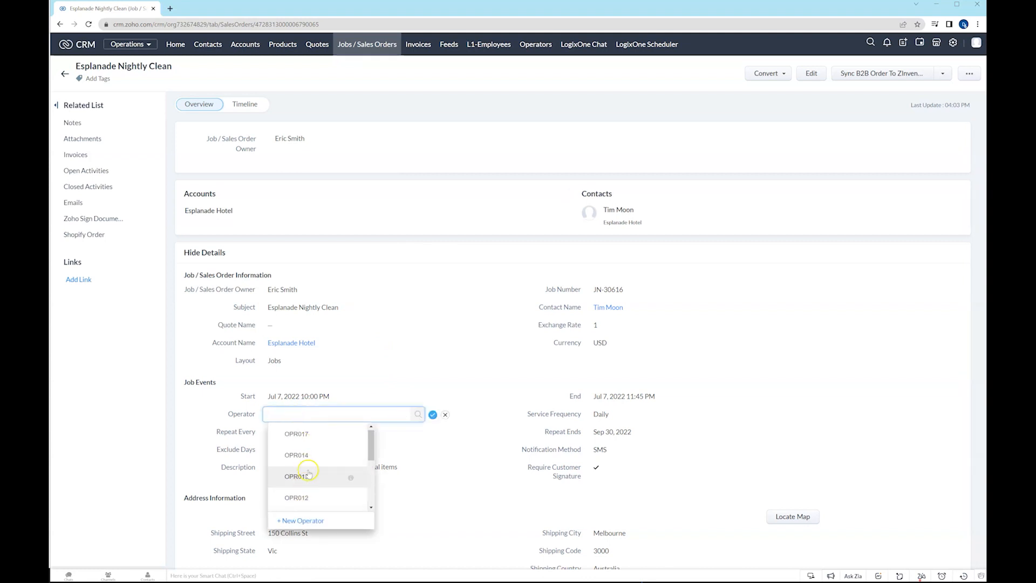
click(446, 415)
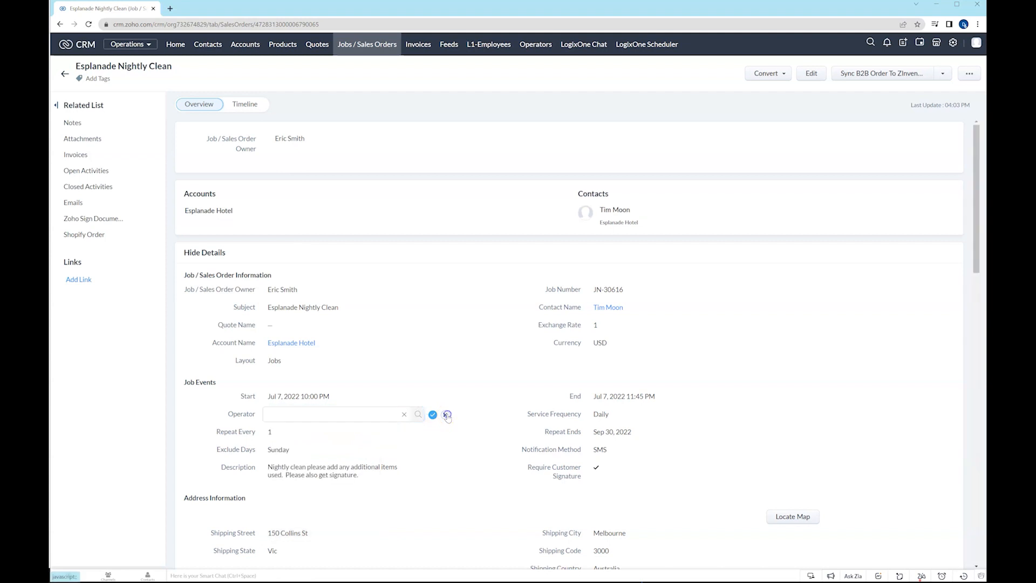
click(942, 74)
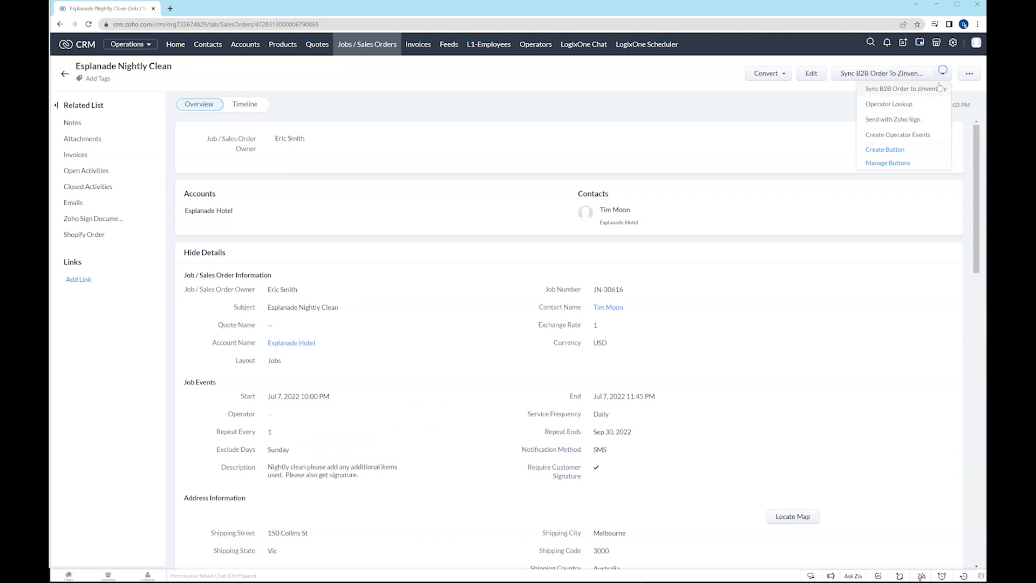
click(908, 136)
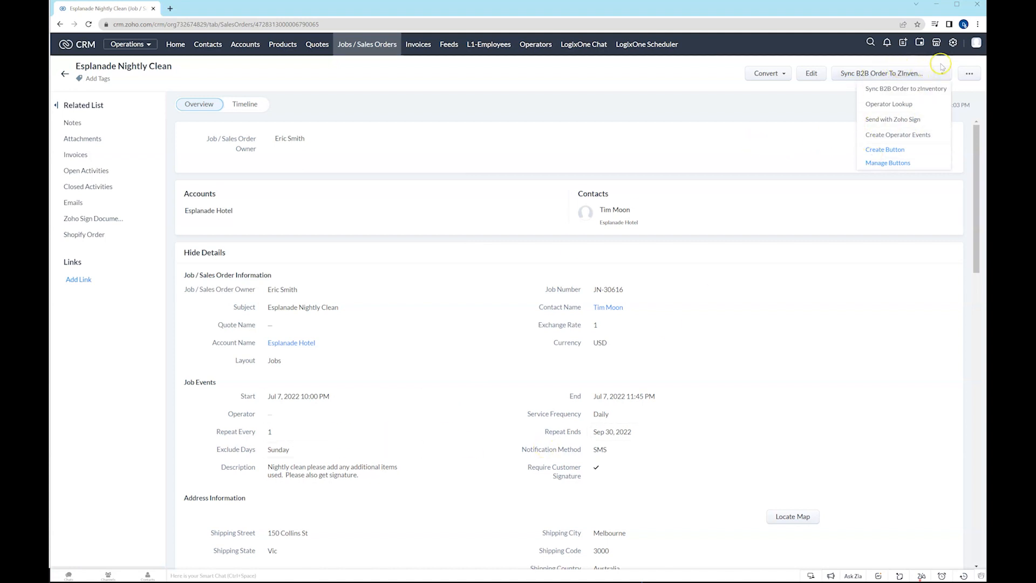
click(897, 104)
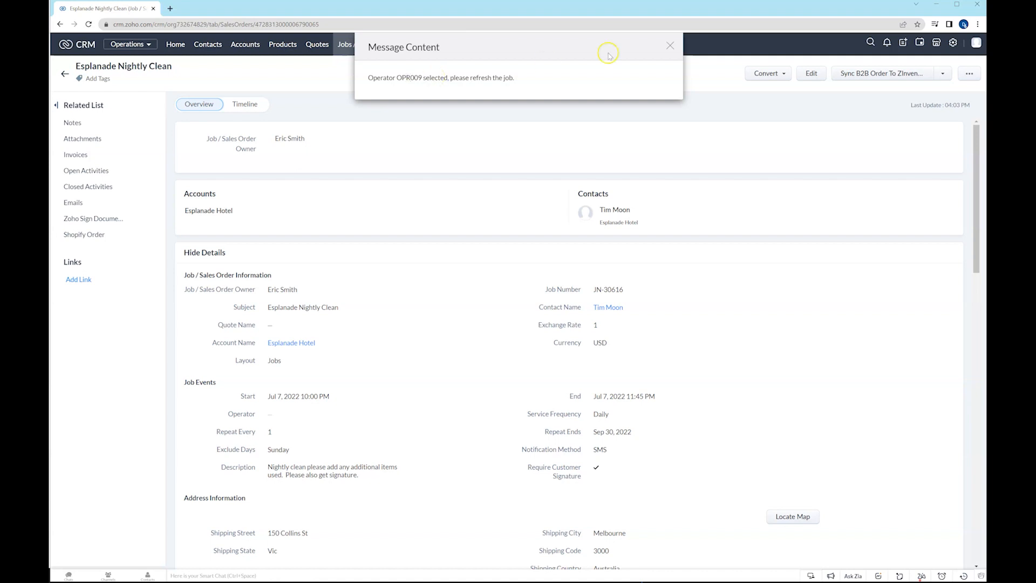
click(670, 45)
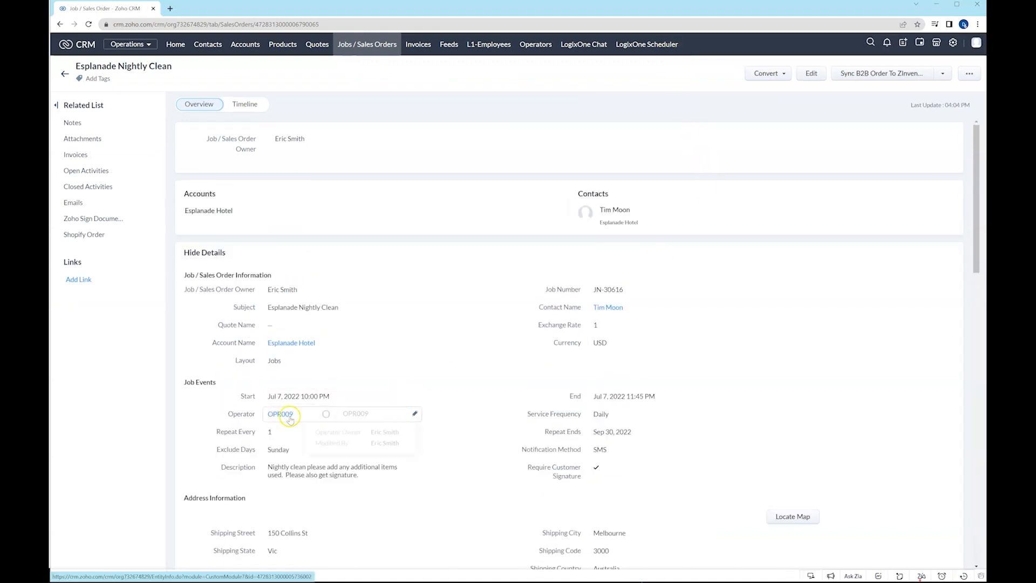
mouse_move(290, 419)
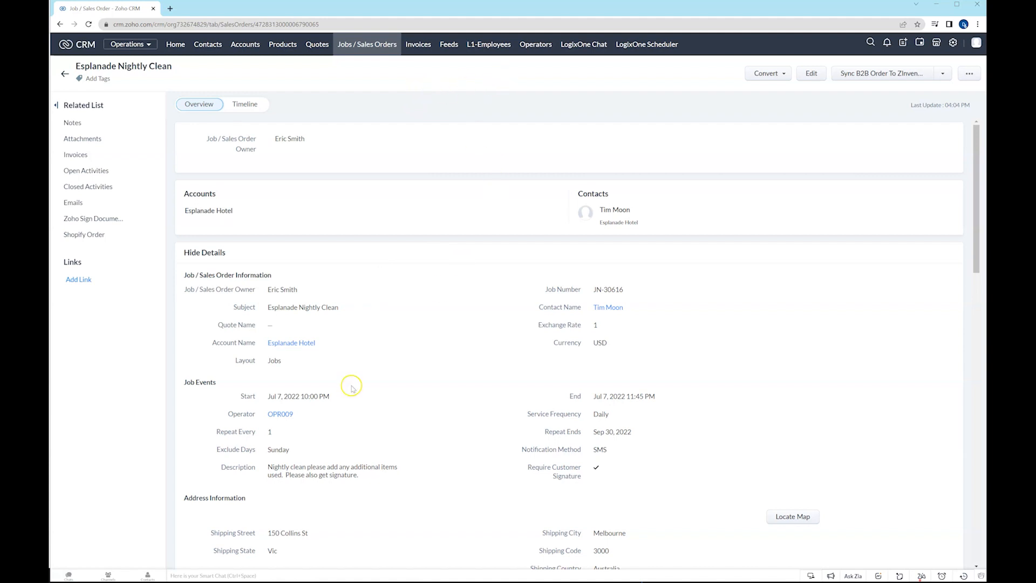
Set the job's Operator to OPR017 and save the field.
click(387, 416)
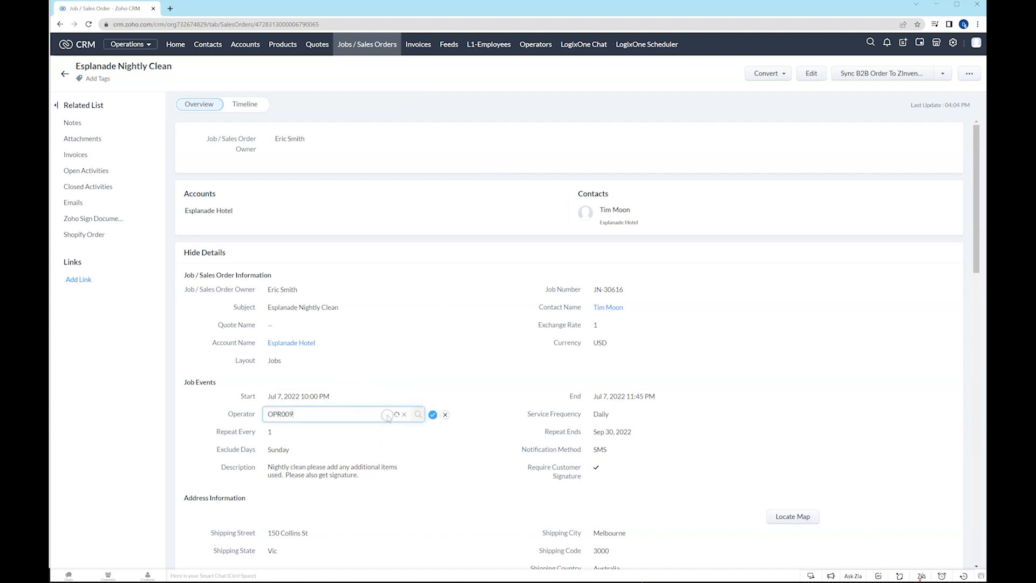
click(403, 415)
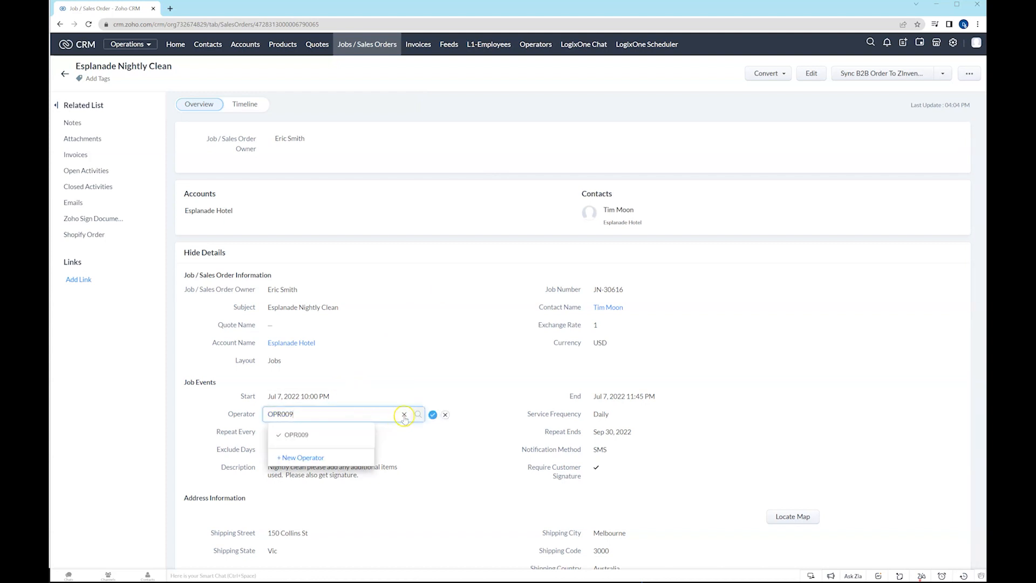
click(376, 415)
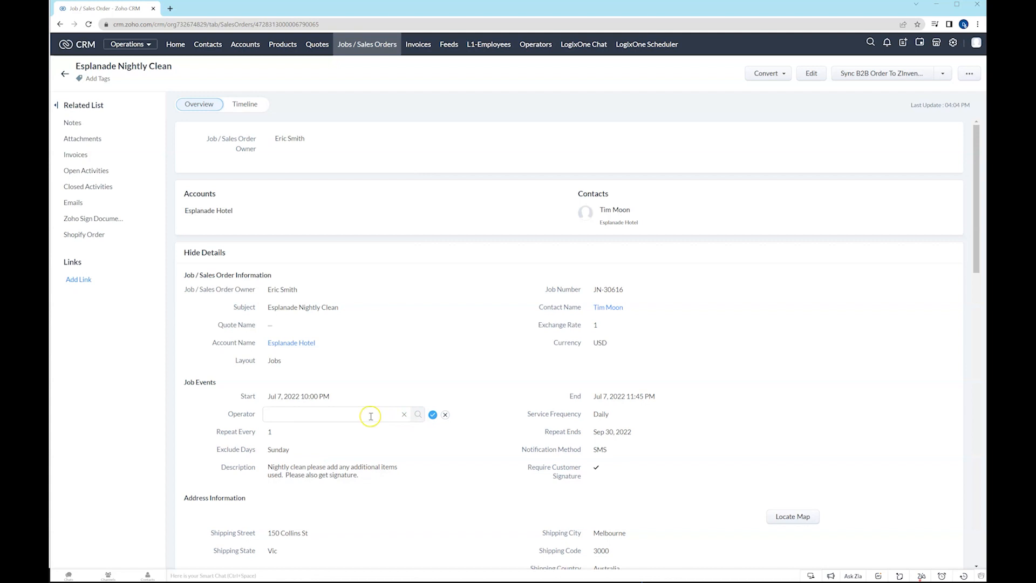
scroll(333, 470, down, 5)
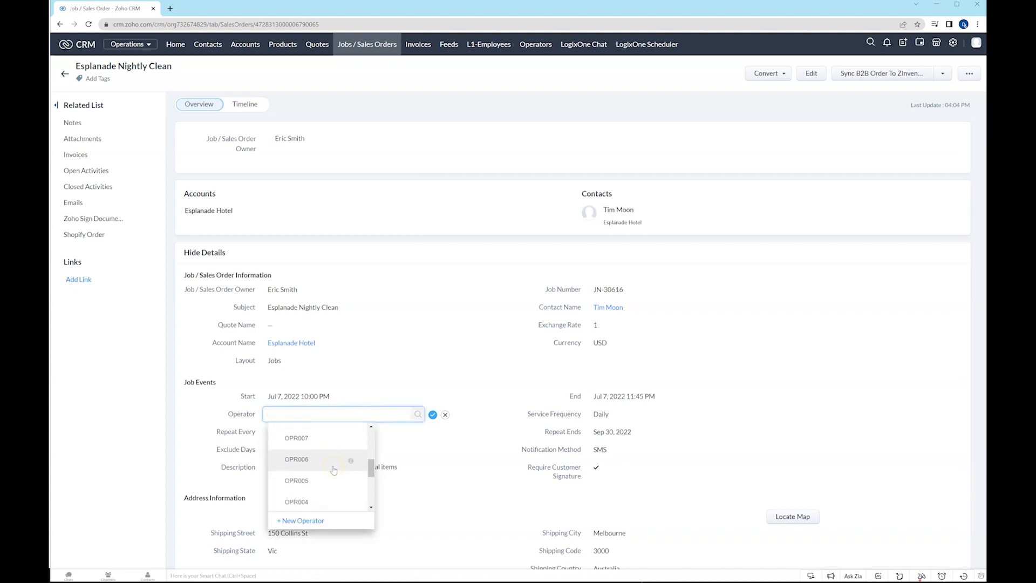
scroll(323, 459, up, 1)
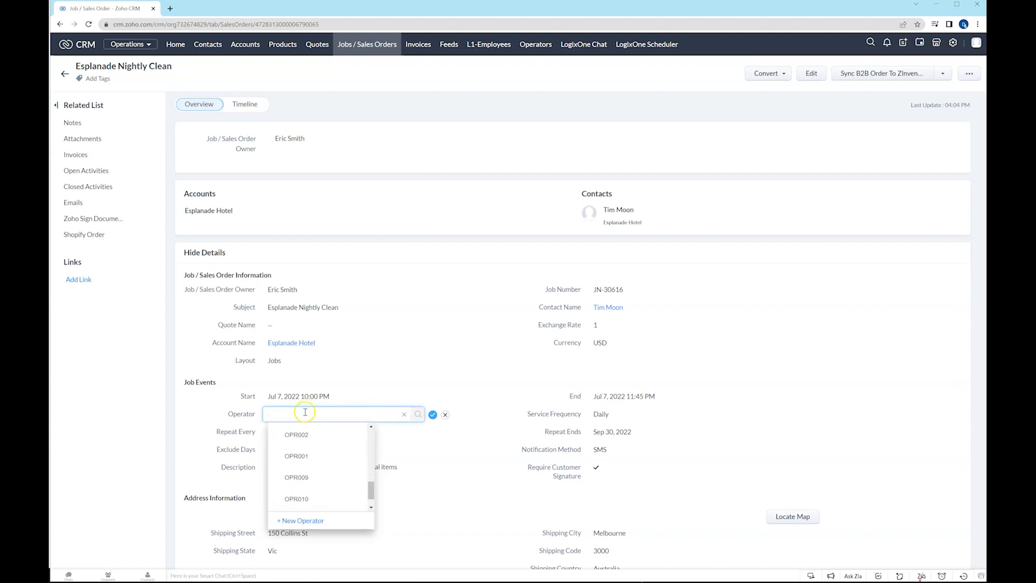
click(305, 415)
text(017)
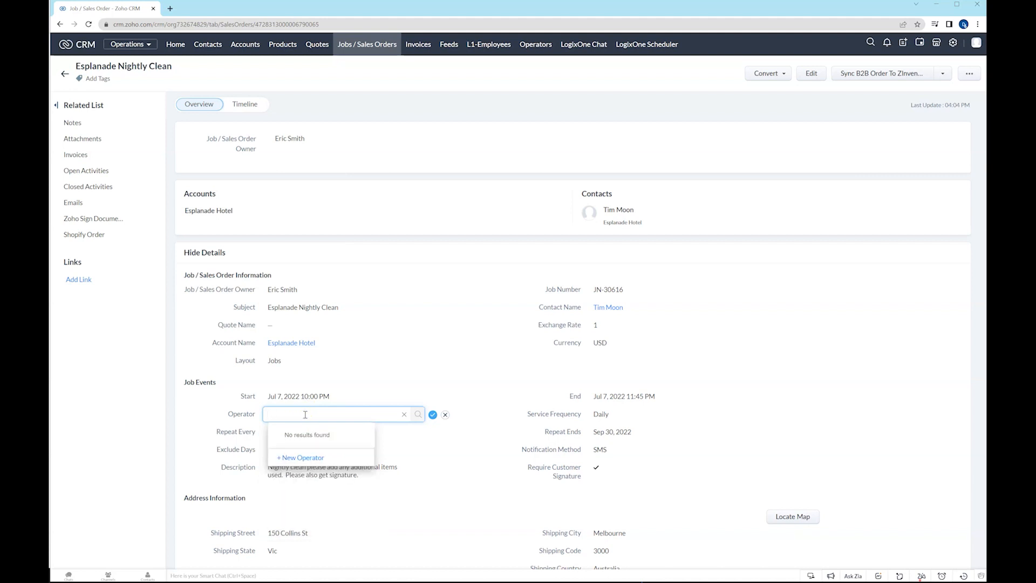
text(opr0)
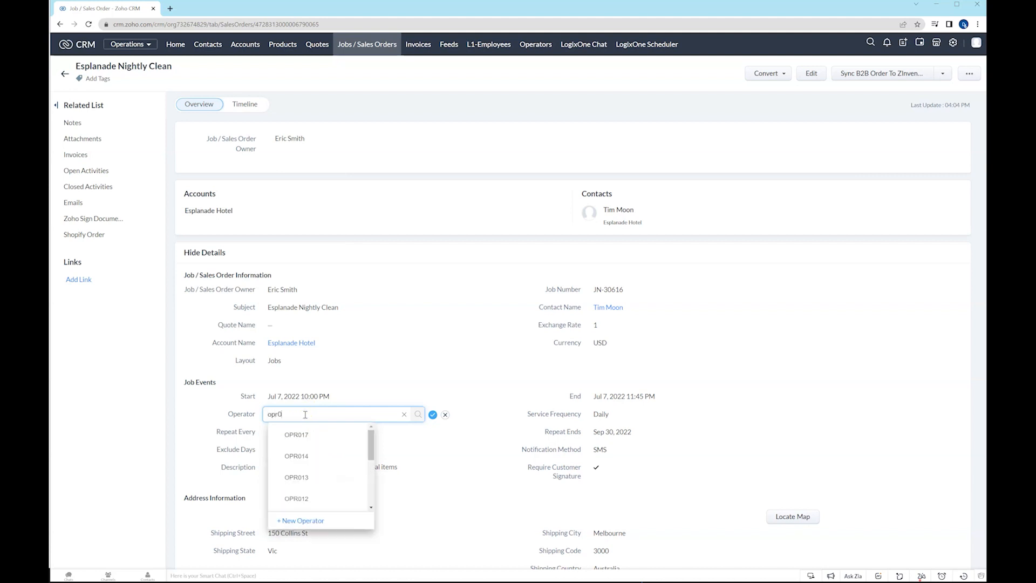
text(17)
click(307, 436)
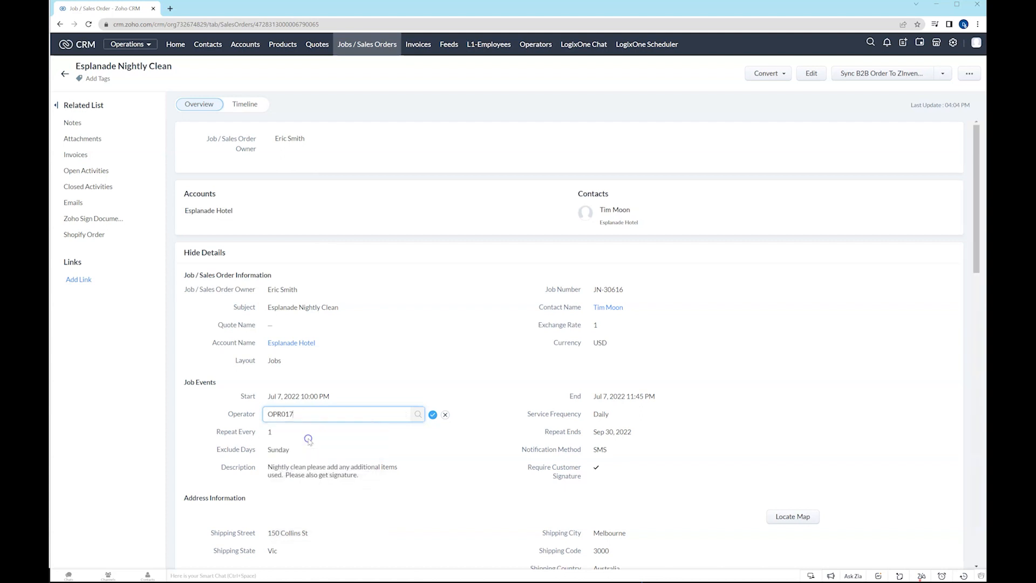
click(433, 415)
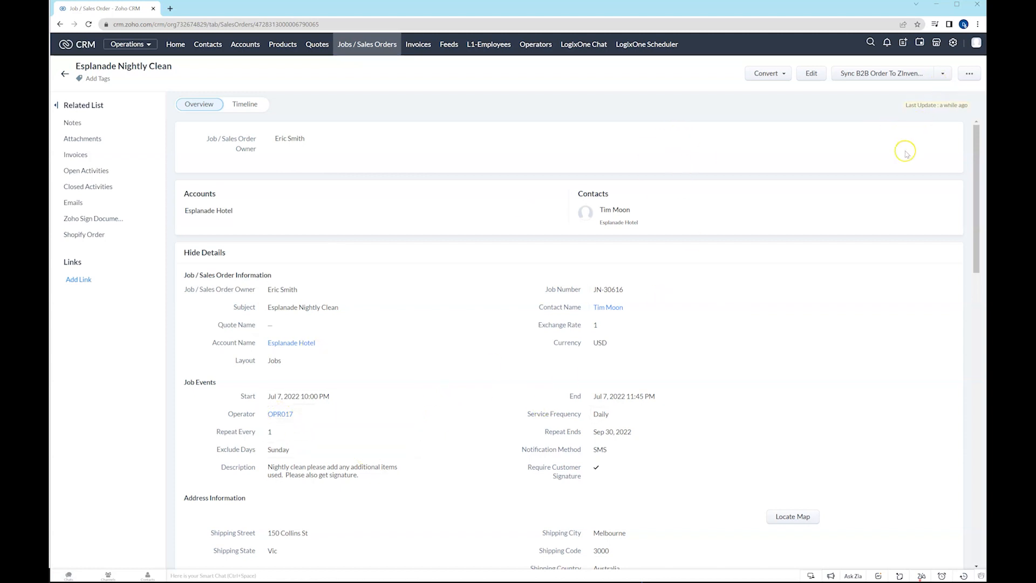
Create the operator events for the job and view its open activities.
click(941, 74)
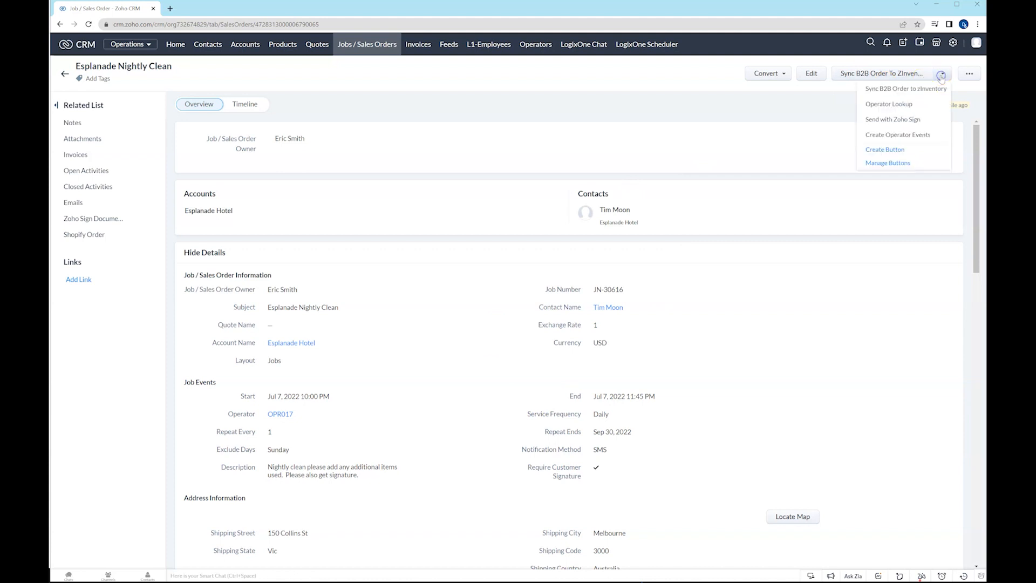
click(914, 134)
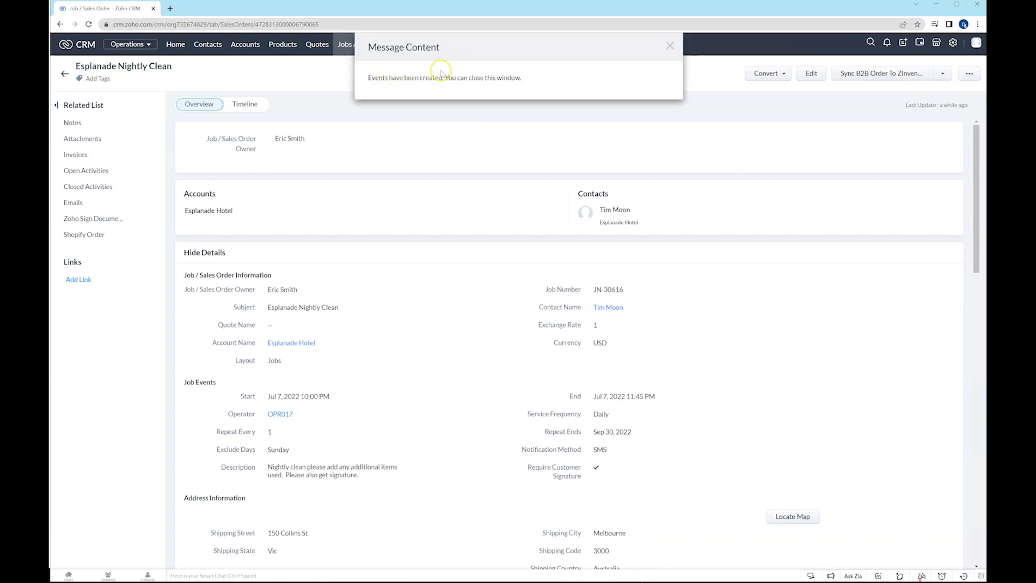
click(670, 45)
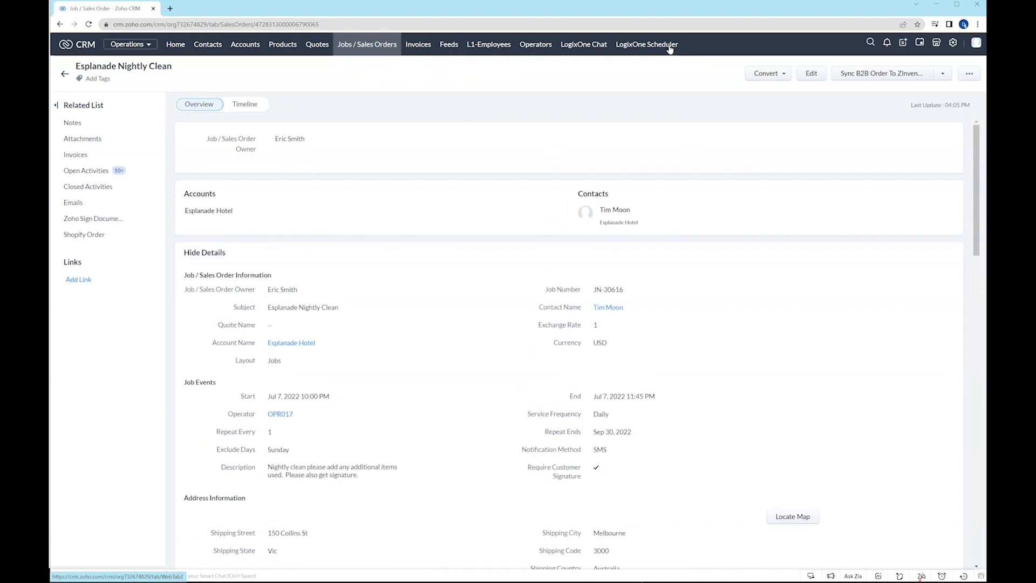
click(79, 168)
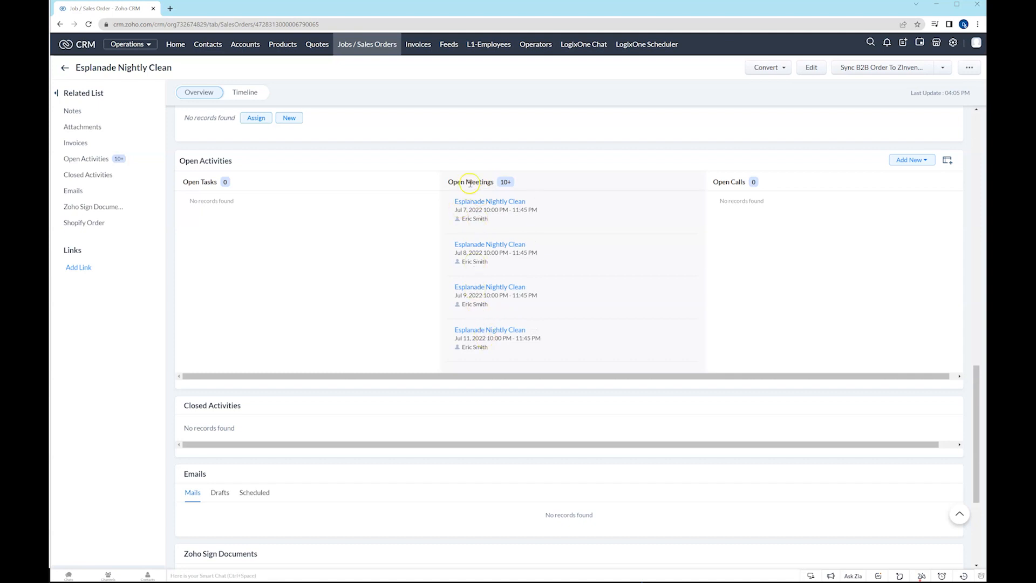
Open the LogixOne Scheduler and examine OPR017's Esplanade Nightly Clean events in the week of Jul 03 to Jul 09.
click(633, 46)
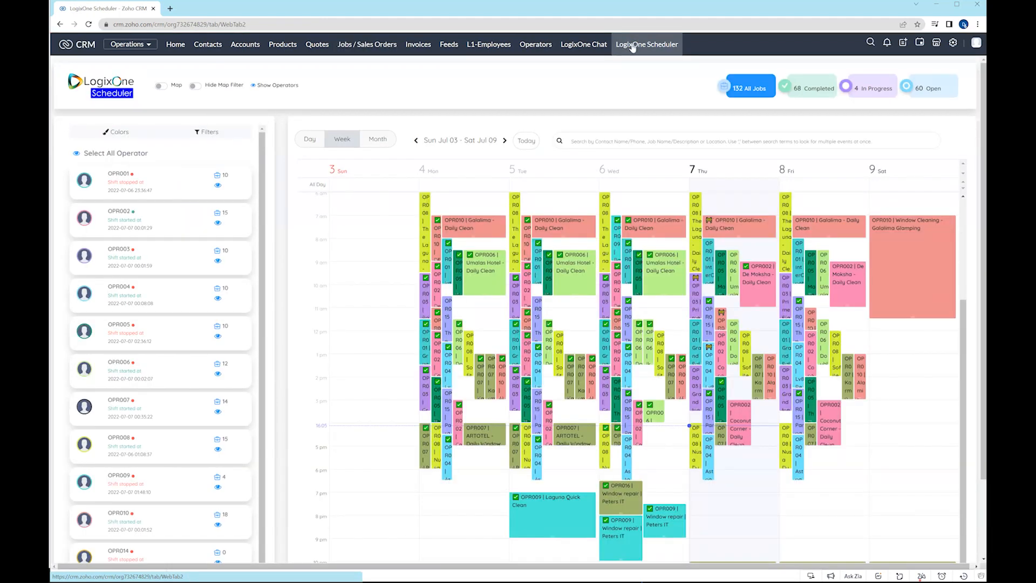
scroll(670, 419, down, 2)
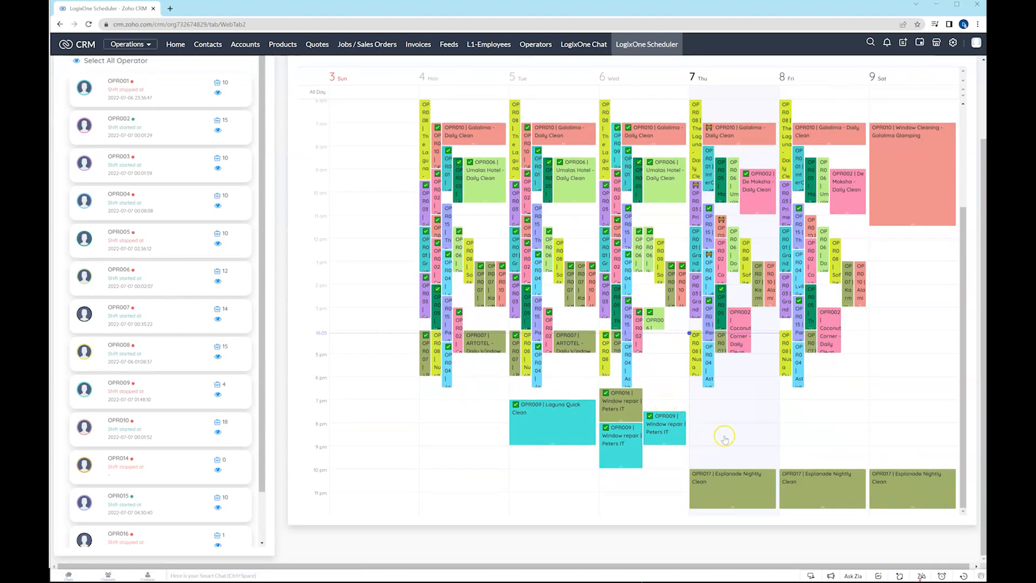
click(739, 488)
click(802, 482)
click(736, 482)
click(889, 120)
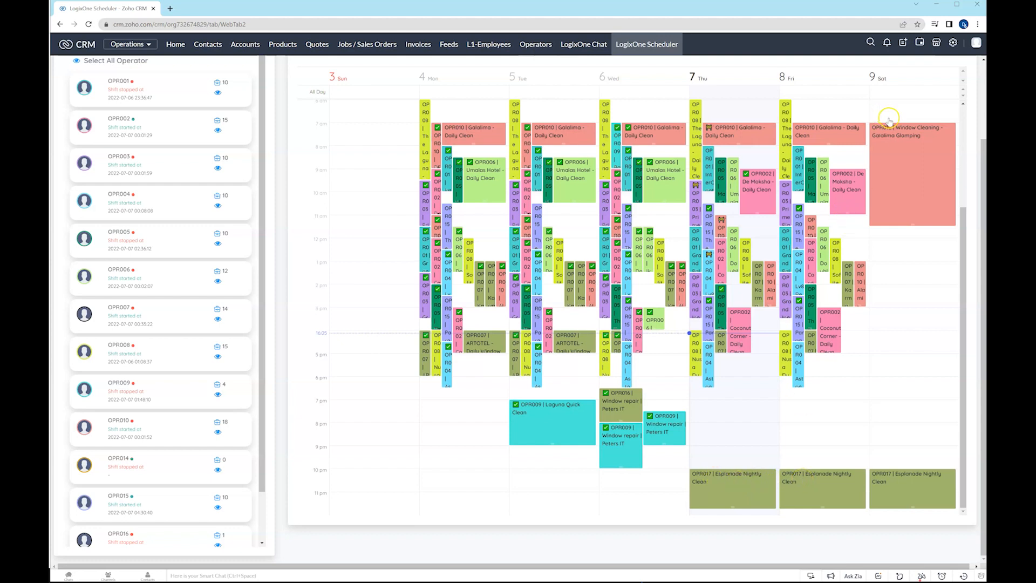
click(731, 486)
scroll(484, 104, up, 5)
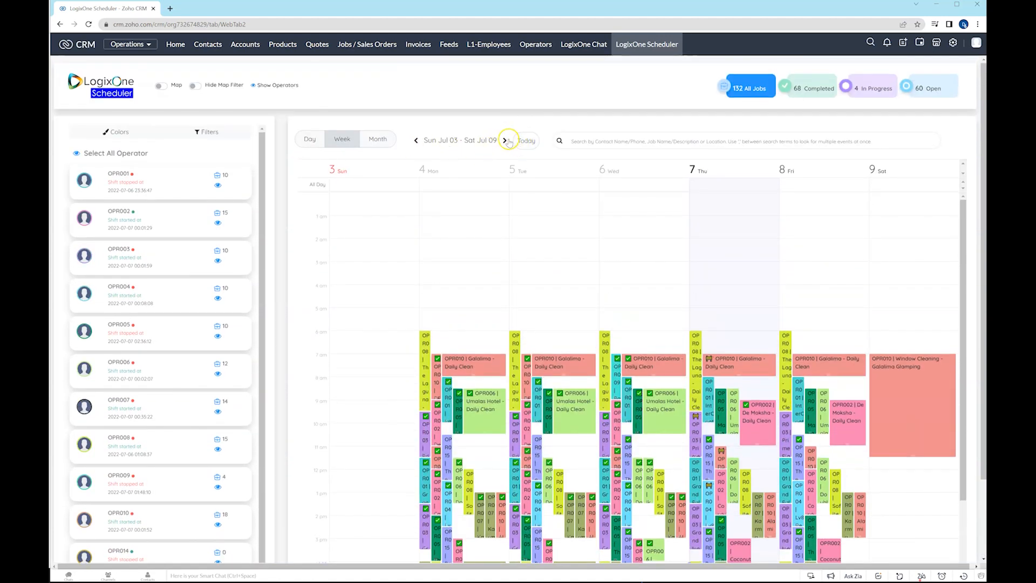
Advance the scheduler to the week of Jul 10 to Jul 16 and check the Esplanade Nightly Clean events around 10 pm.
click(505, 140)
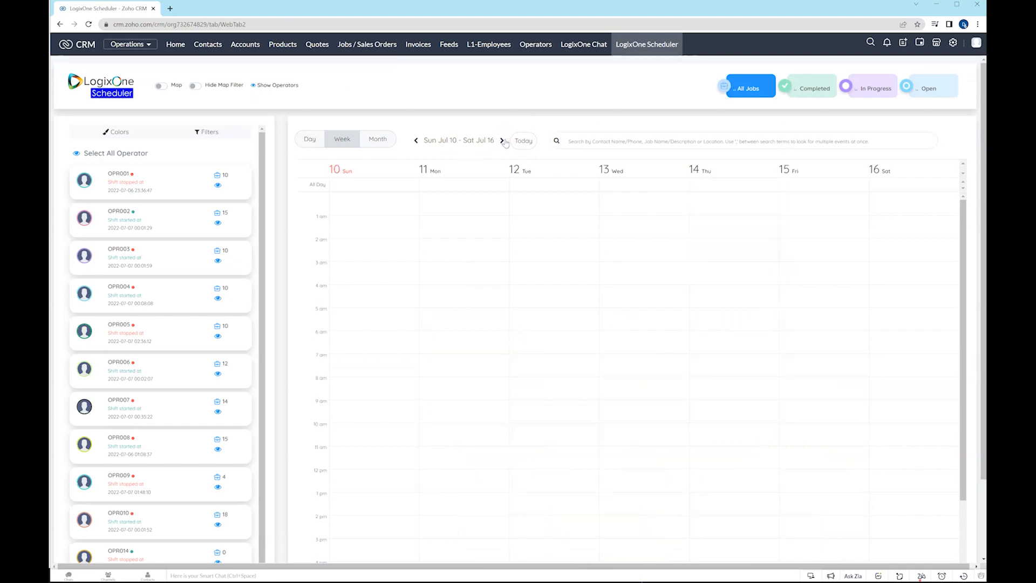
scroll(753, 317, down, 3)
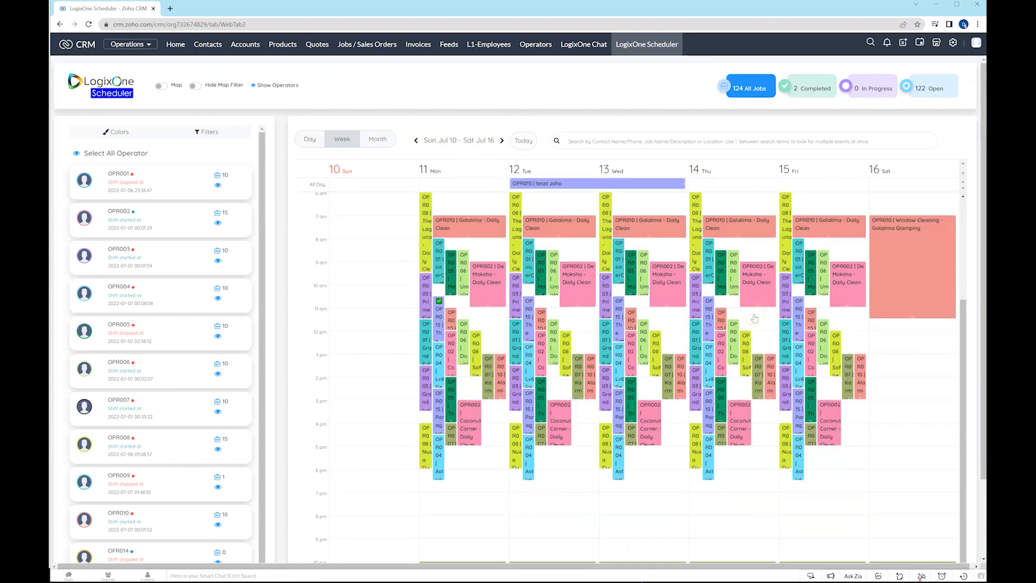
scroll(453, 377, down, 2)
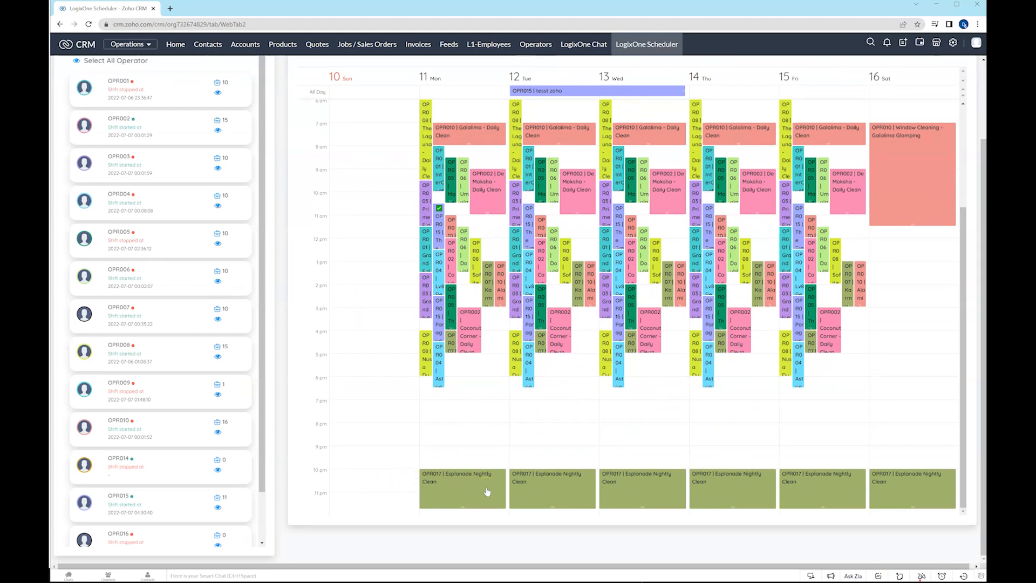
scroll(352, 261, up, 3)
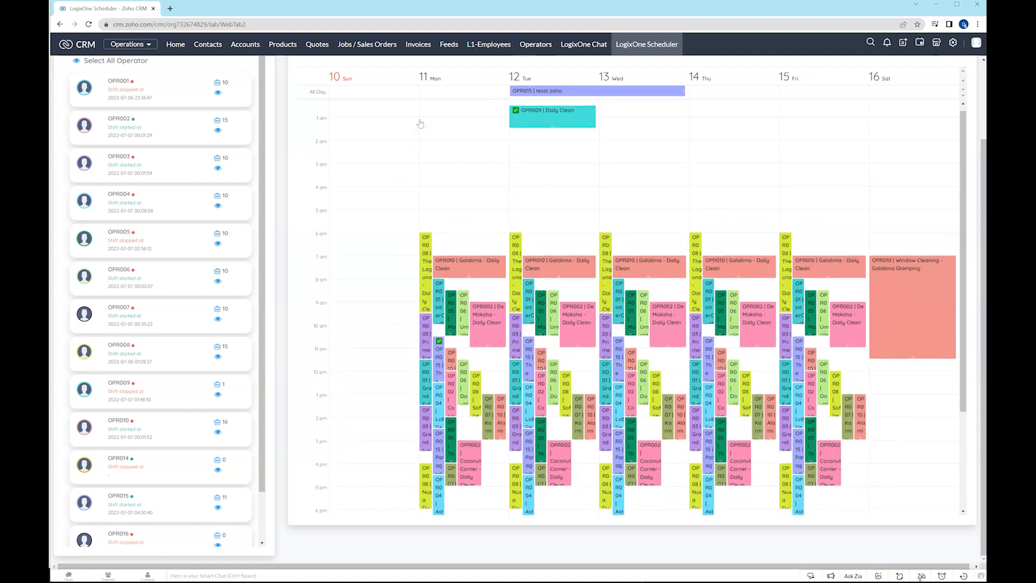
Open the Esplanade Nightly Clean job record from the Jobs / Sales Orders list.
click(365, 45)
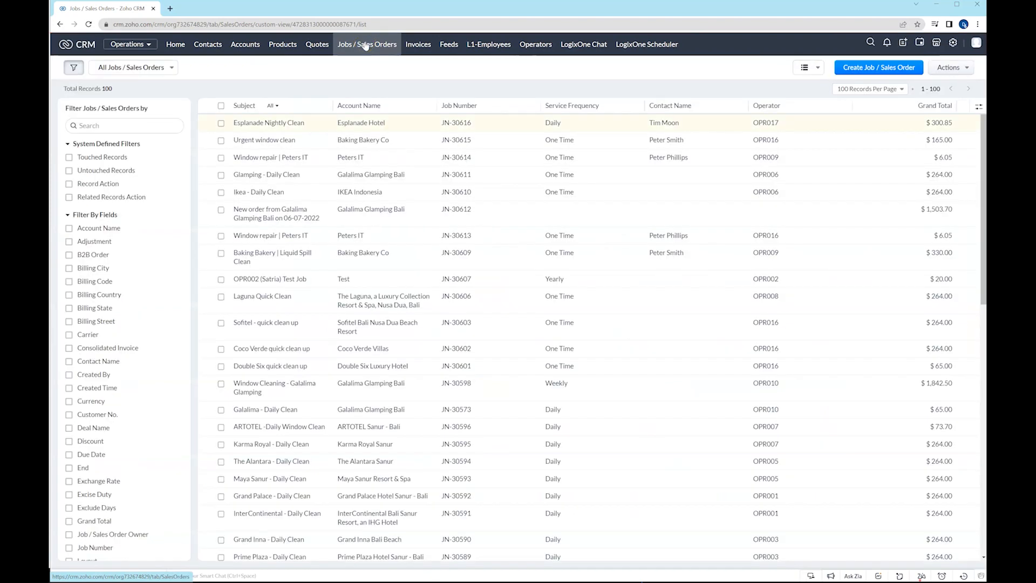
click(271, 123)
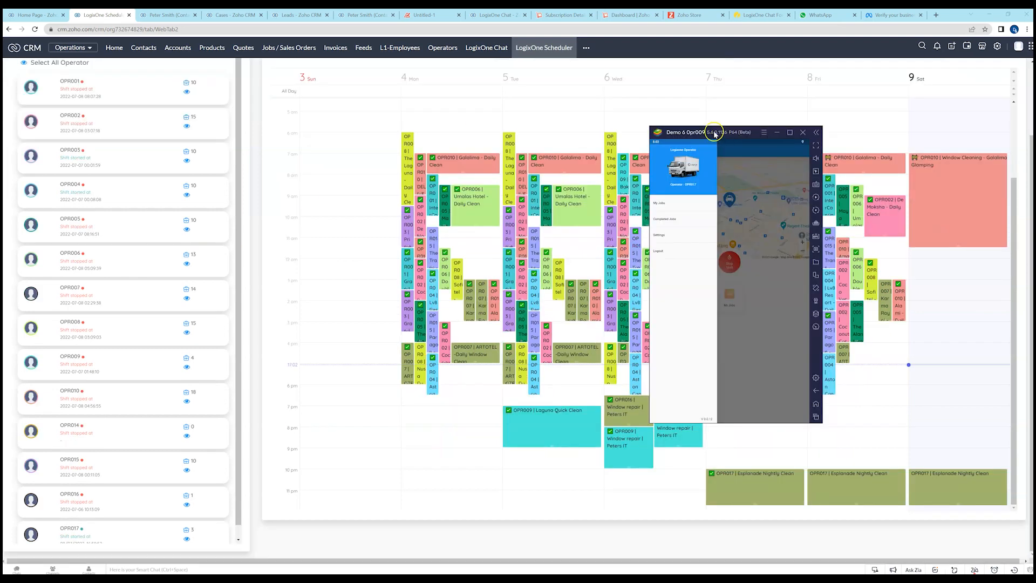
Switch to the LogixOne operator mobile app beside the scheduler, dismiss its side menu, and stop OPR017's shift, agreeing to the alert.
drag(715, 133, 706, 131)
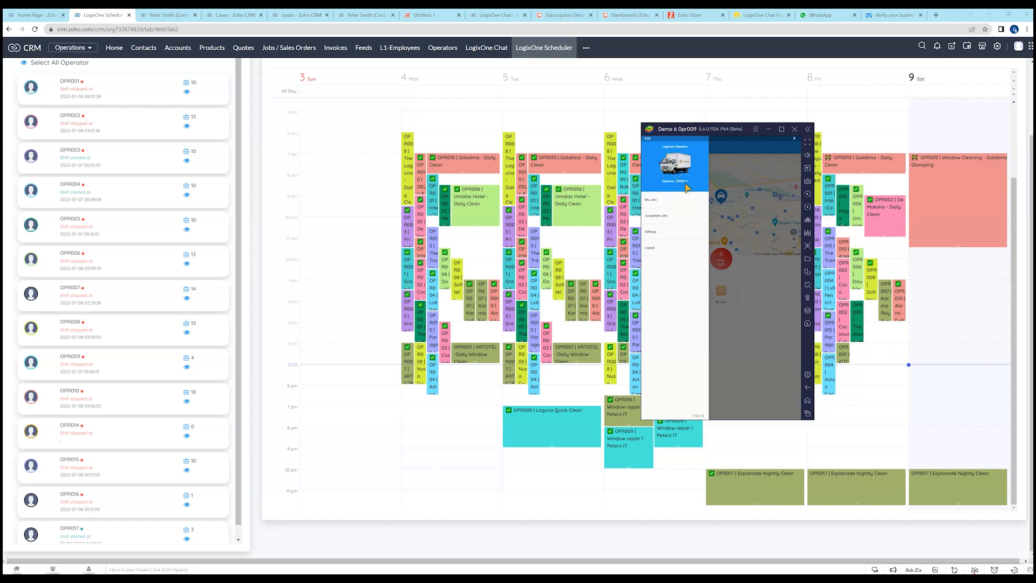
click(740, 371)
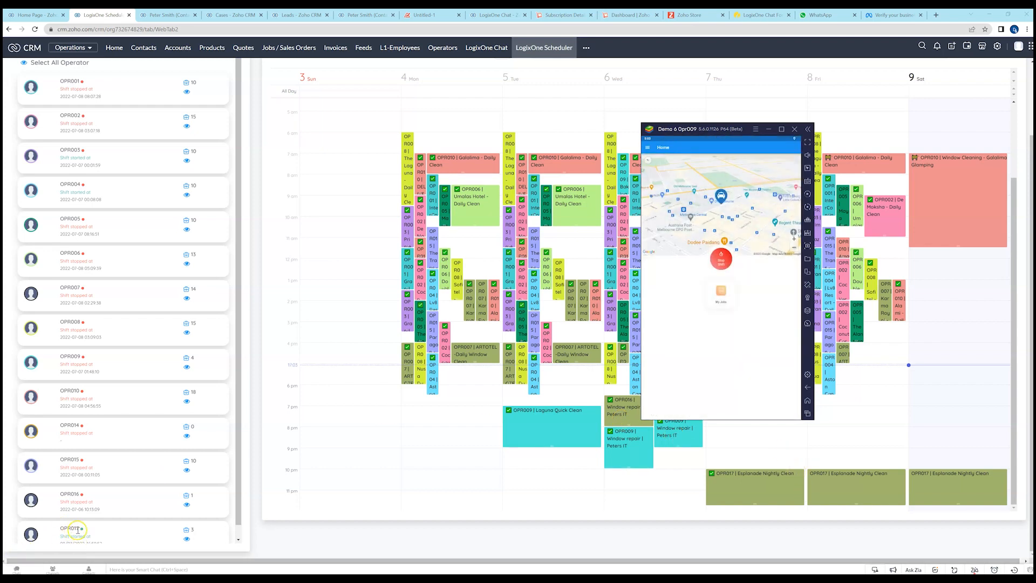
scroll(73, 526, down, 1)
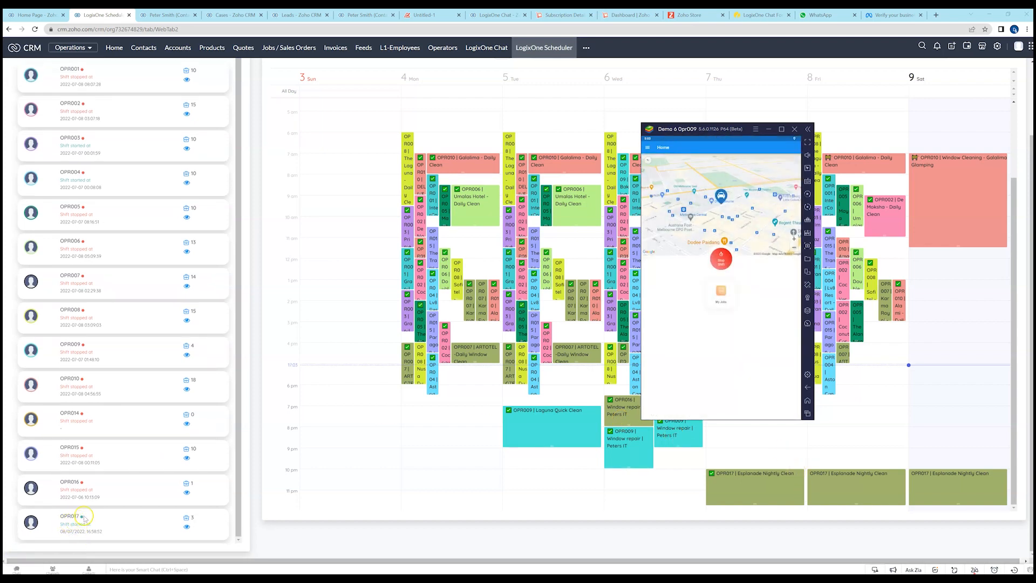
click(721, 262)
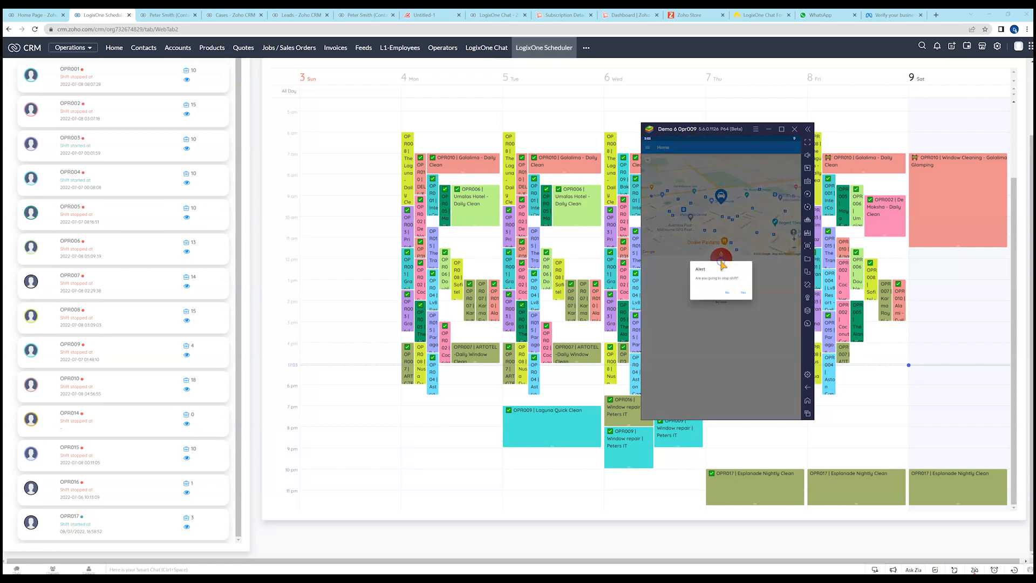
click(743, 290)
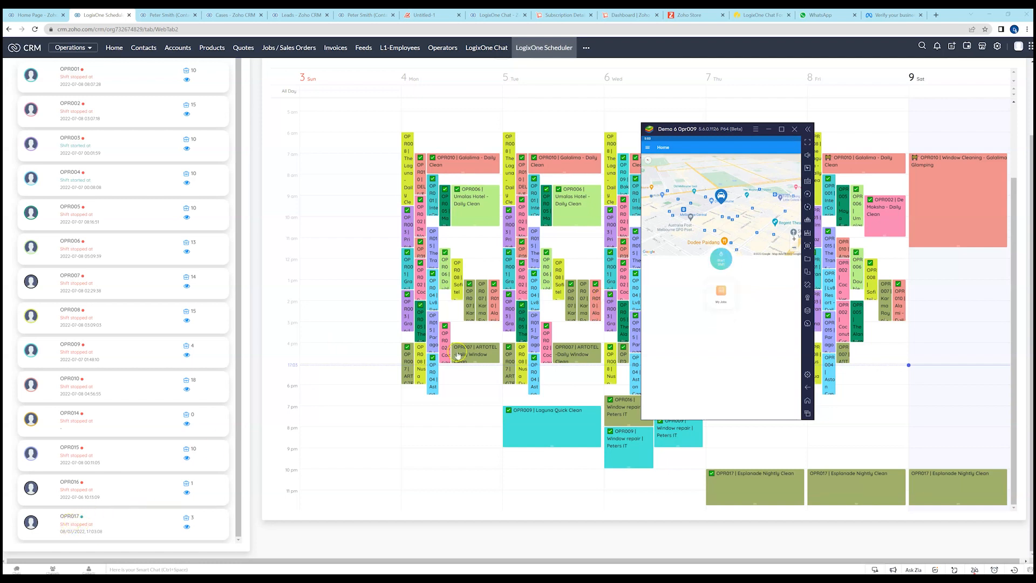
Start OPR017's shift in the mobile app, agreeing to the alert, and open the operator's job calendar.
click(722, 260)
click(775, 296)
click(720, 295)
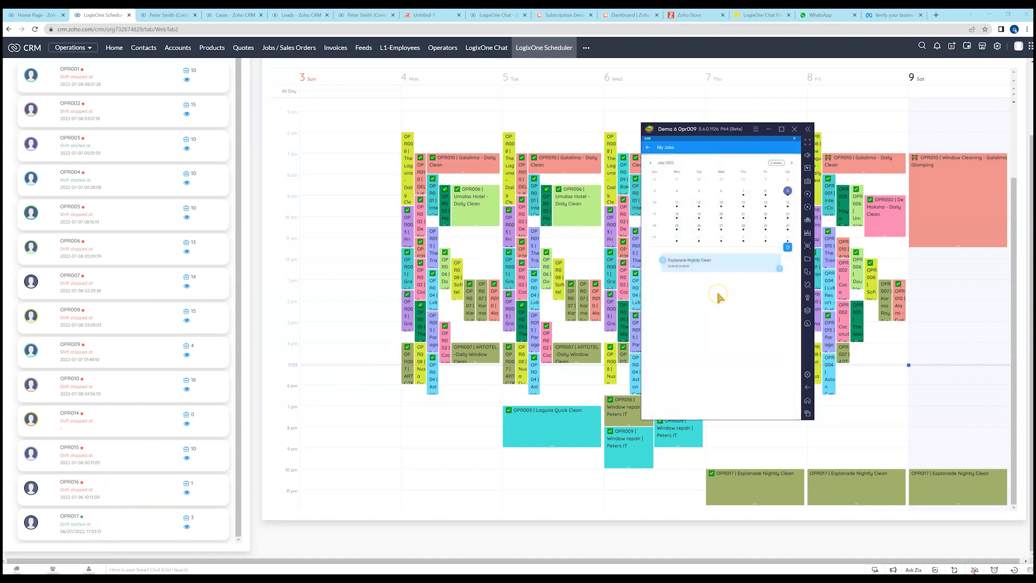
Open the details of the Esplanade Nightly Clean on Friday 8 July 2022 from the job calendar and start the job.
scroll(966, 221, up, 6)
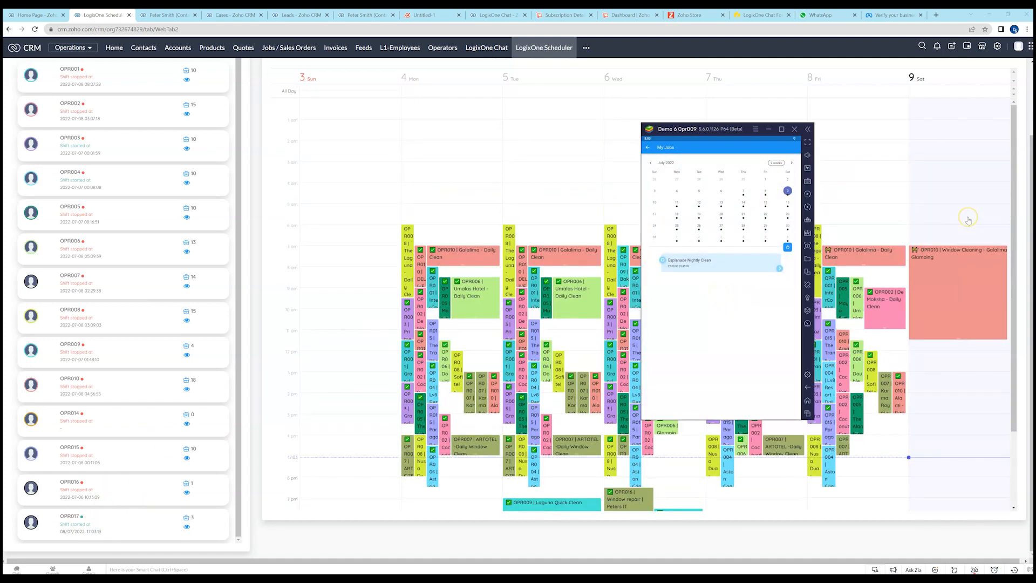
click(766, 191)
click(743, 190)
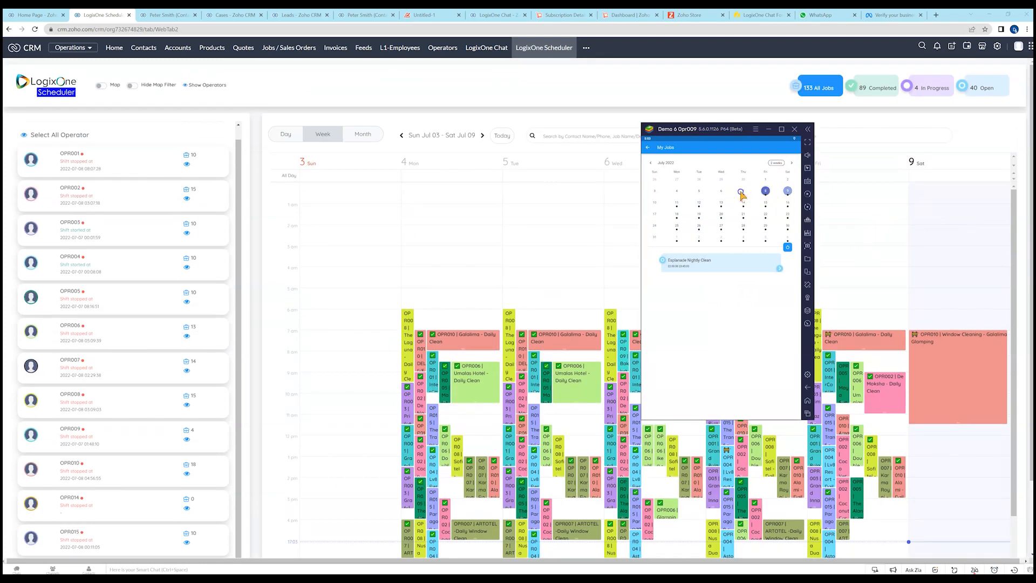
click(763, 190)
click(779, 268)
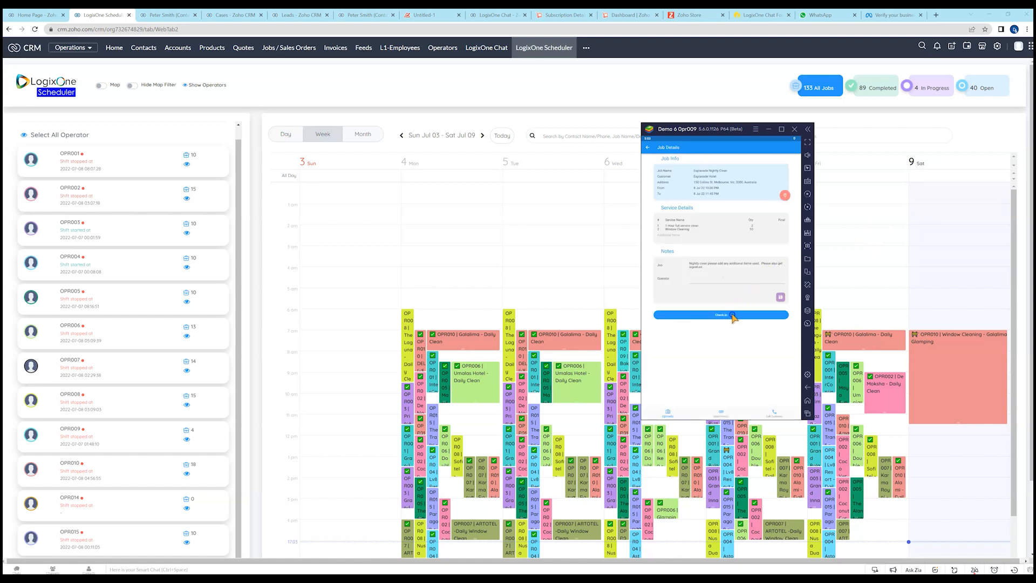
click(732, 315)
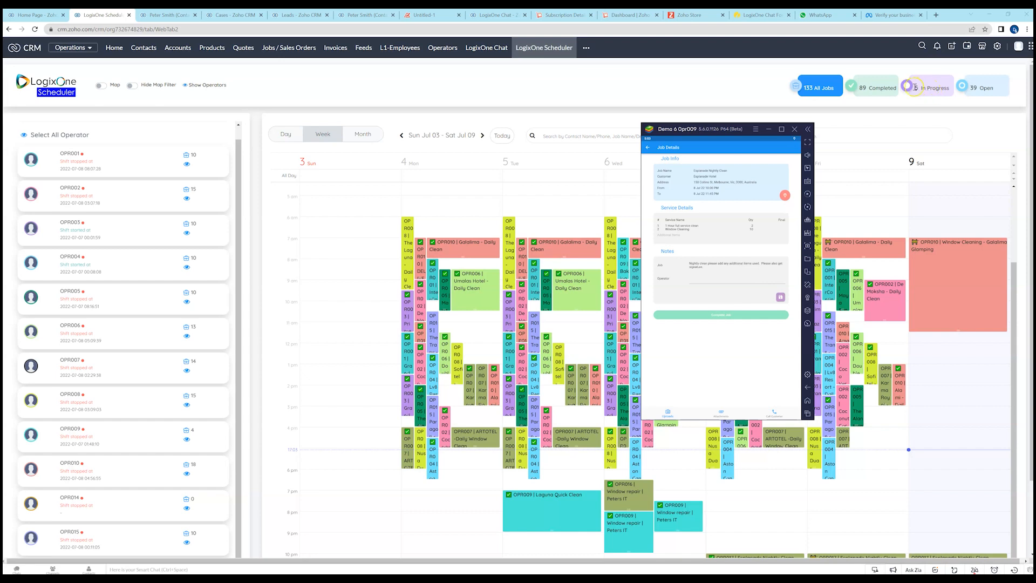
Complete the Esplanade Nightly Clean job, entering 2 for the 1 Hour full service clean and 8 for Window Cleaning.
click(735, 316)
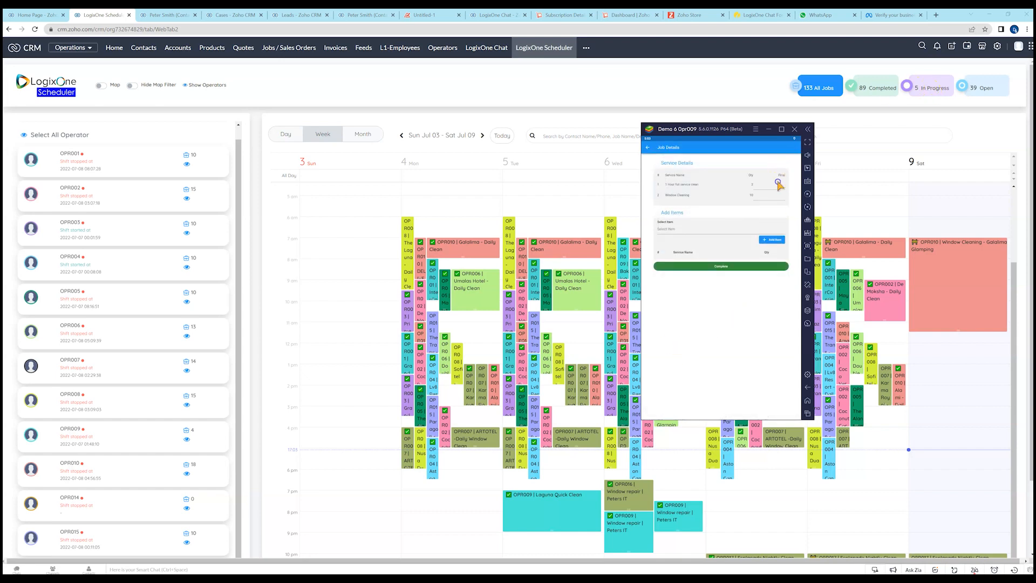
click(778, 183)
text(2)
click(777, 195)
text(8)
click(719, 264)
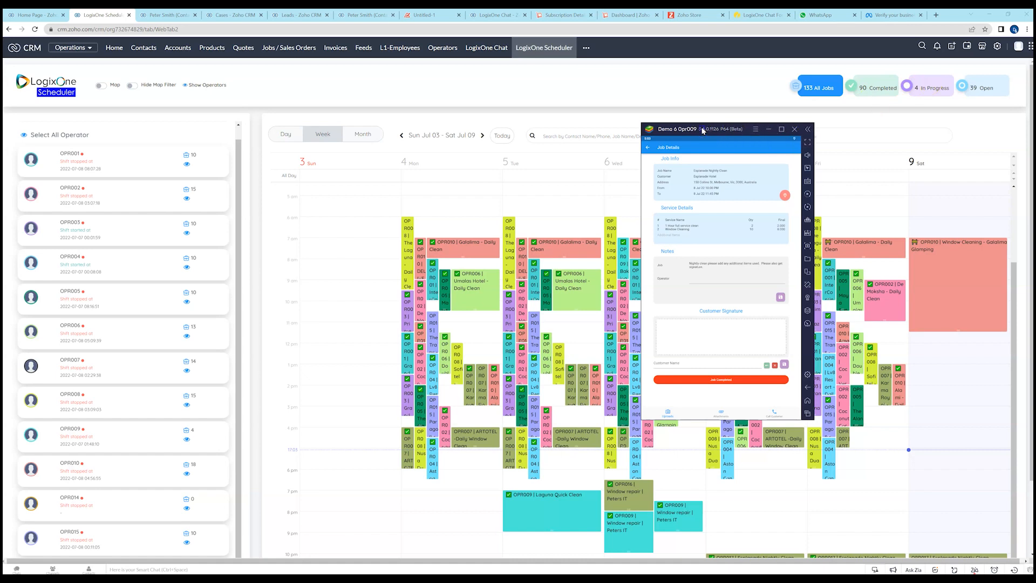
Move the mobile app window off the scheduler and view the events of Fri Jul 08 in the day view.
drag(703, 130, 1035, 136)
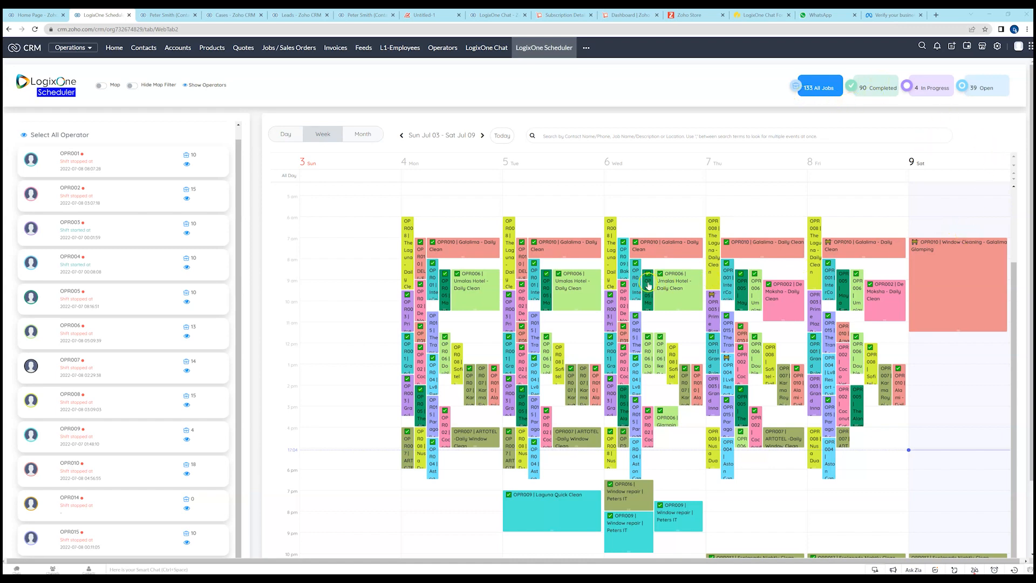
click(285, 139)
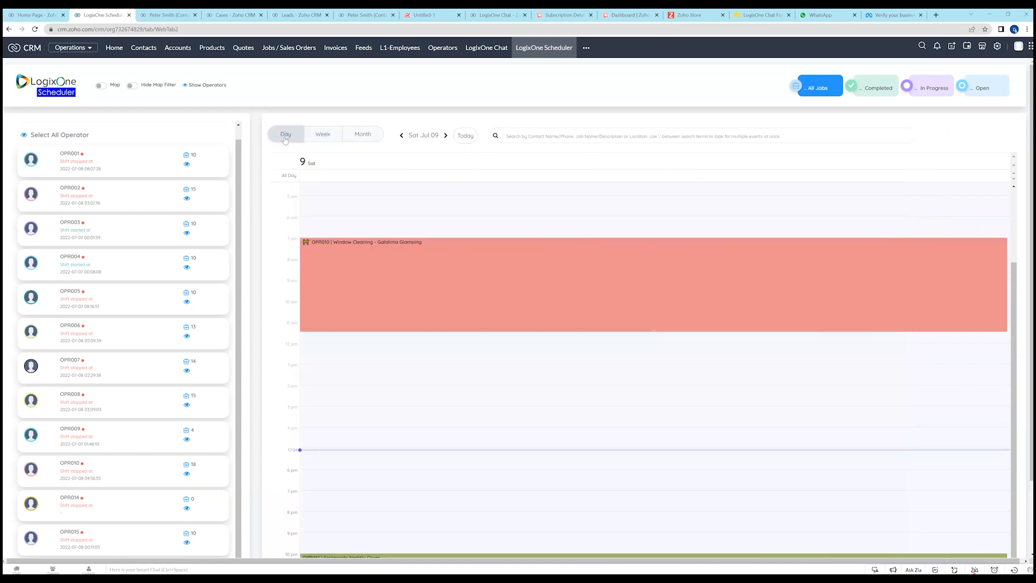
click(401, 135)
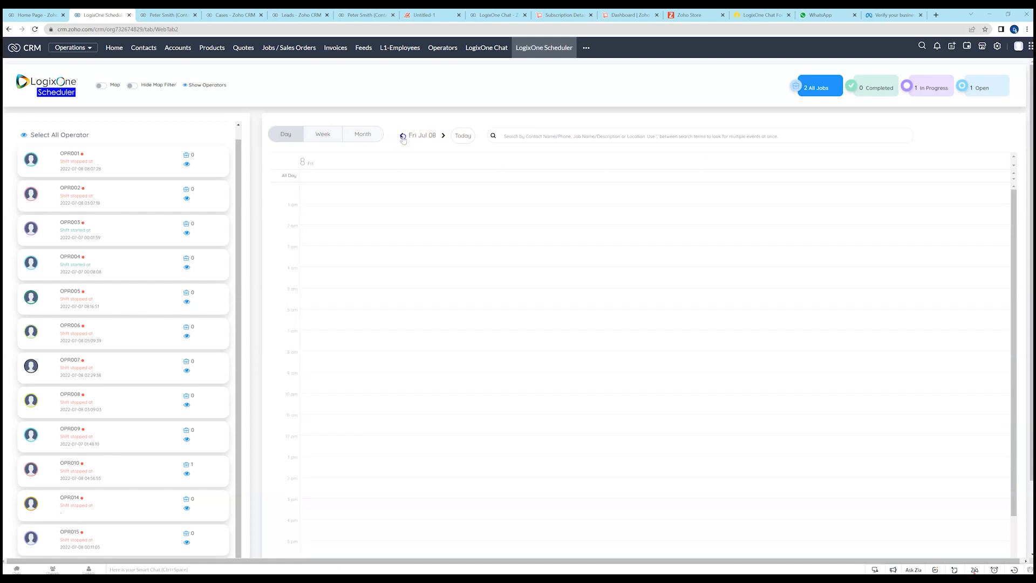
scroll(504, 241, down, 2)
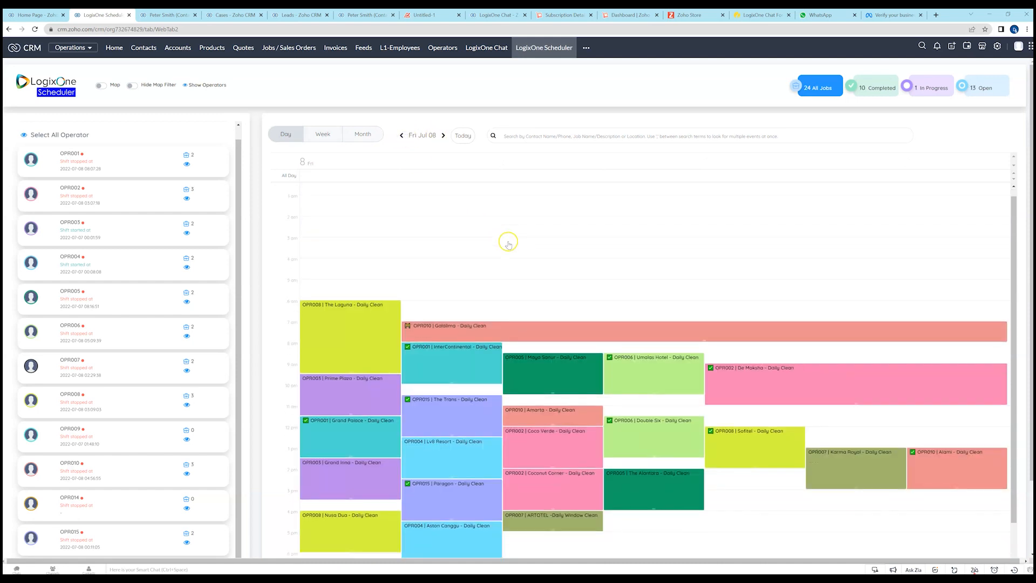
Compare the scheduler's week and month views, then return to the day view and go to Thu Jul 07.
click(317, 137)
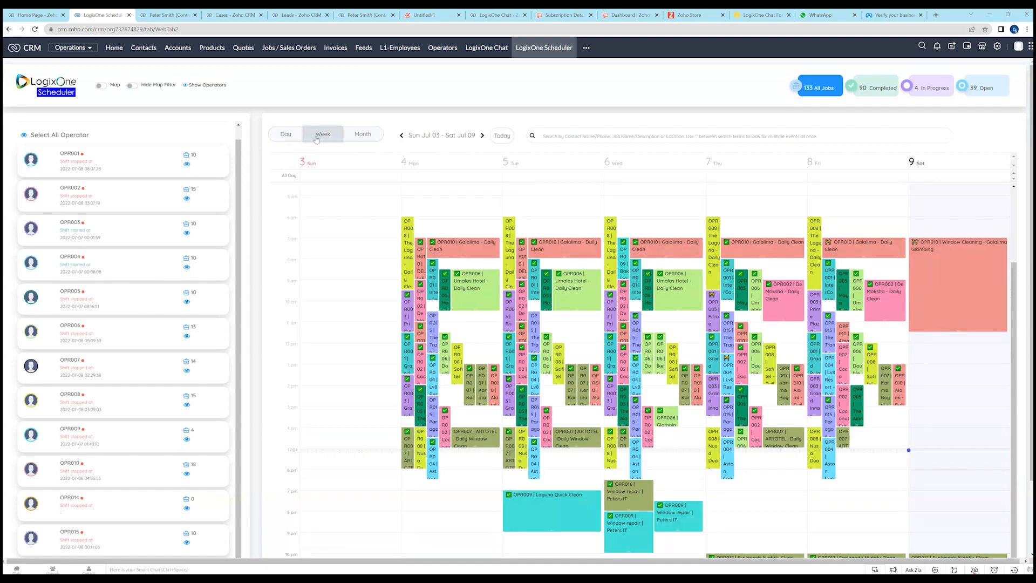
click(367, 135)
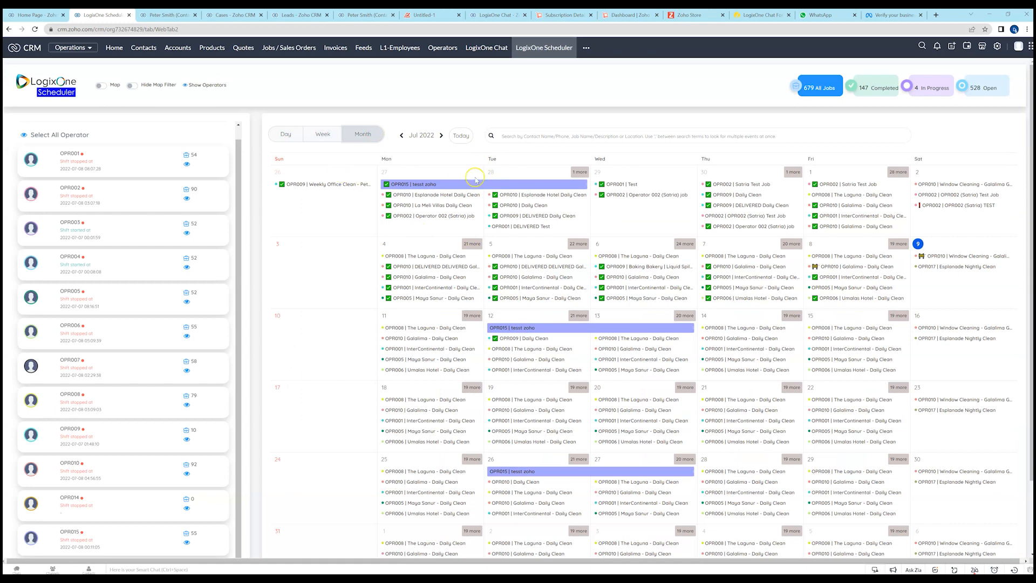
click(286, 135)
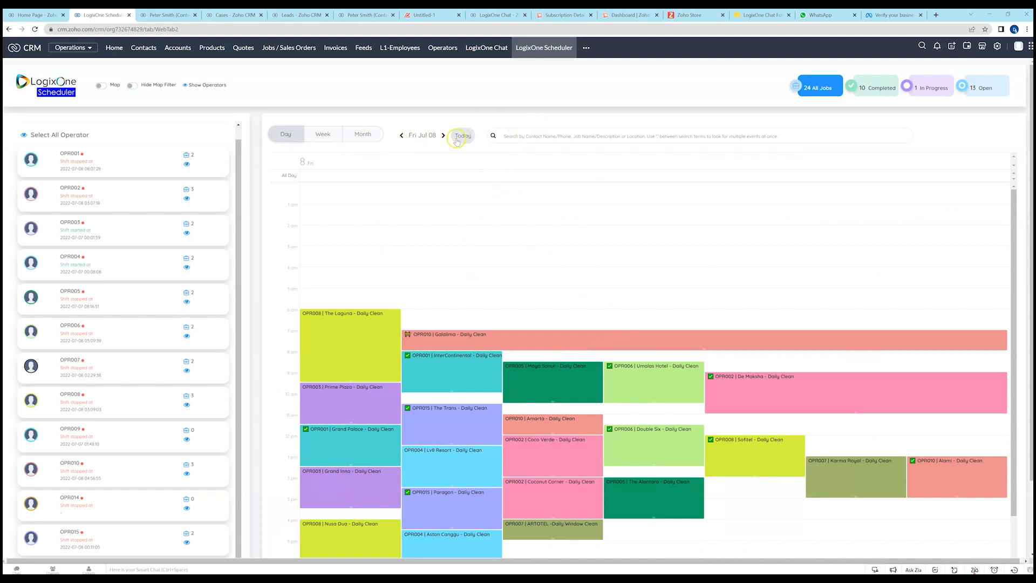
click(401, 136)
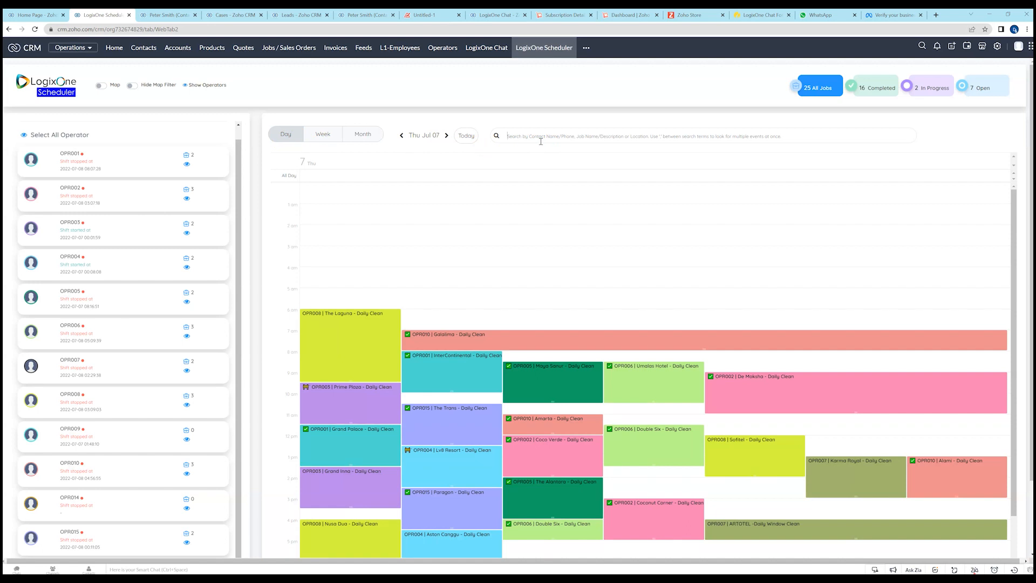
Search the scheduler for "umalas" and clear the search.
text(umalas)
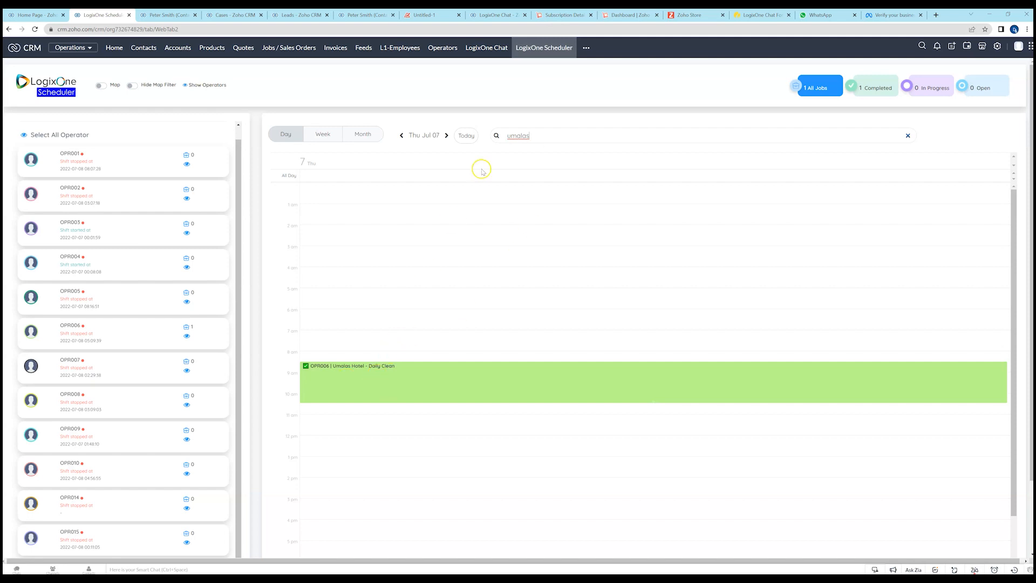
double_click(517, 135)
key(BackSpace)
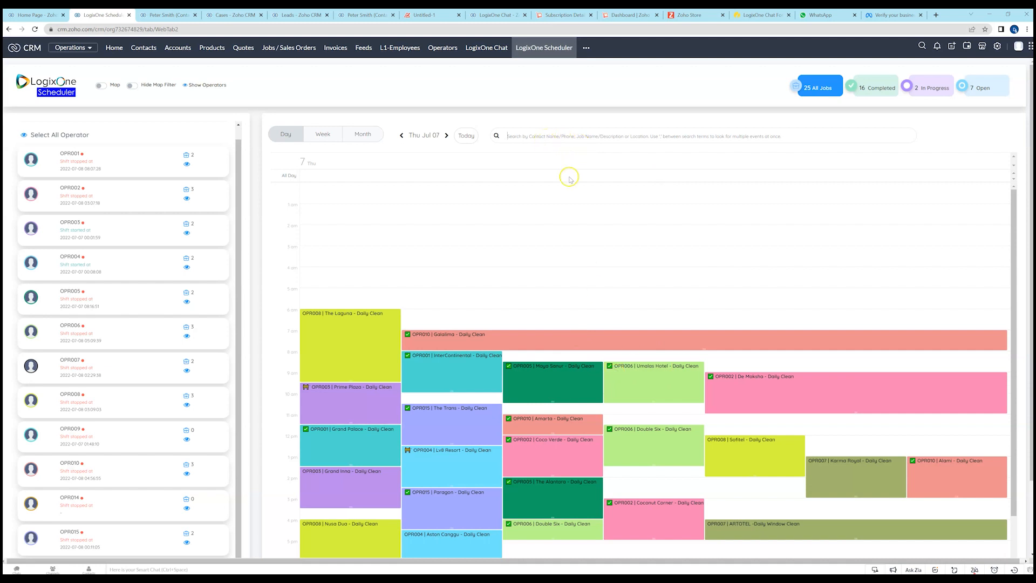
Review the Daily Clean events on Thu Jul 07 and go forward to those on Fri Jul 08.
scroll(546, 248, down, 3)
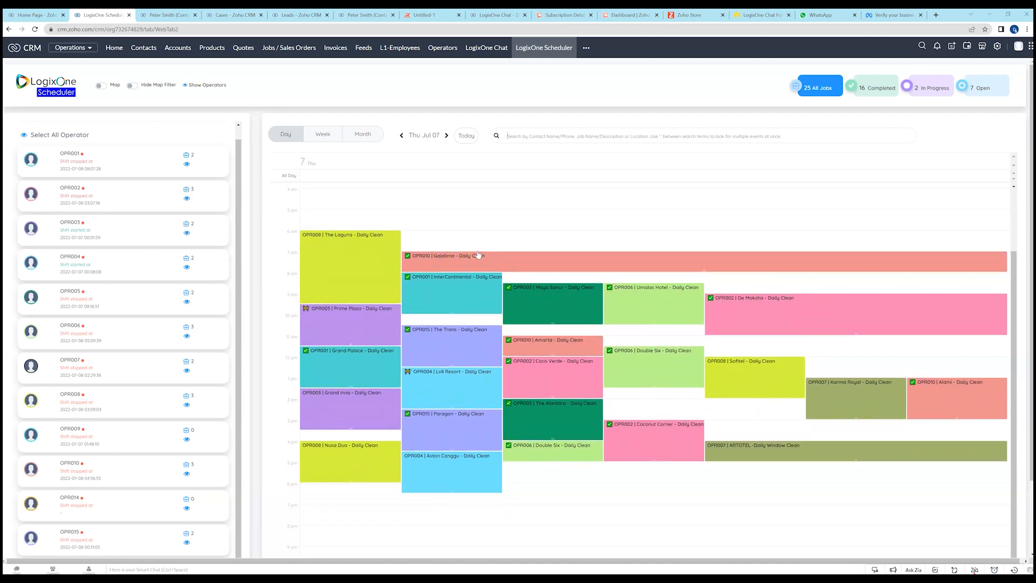
click(408, 278)
click(445, 136)
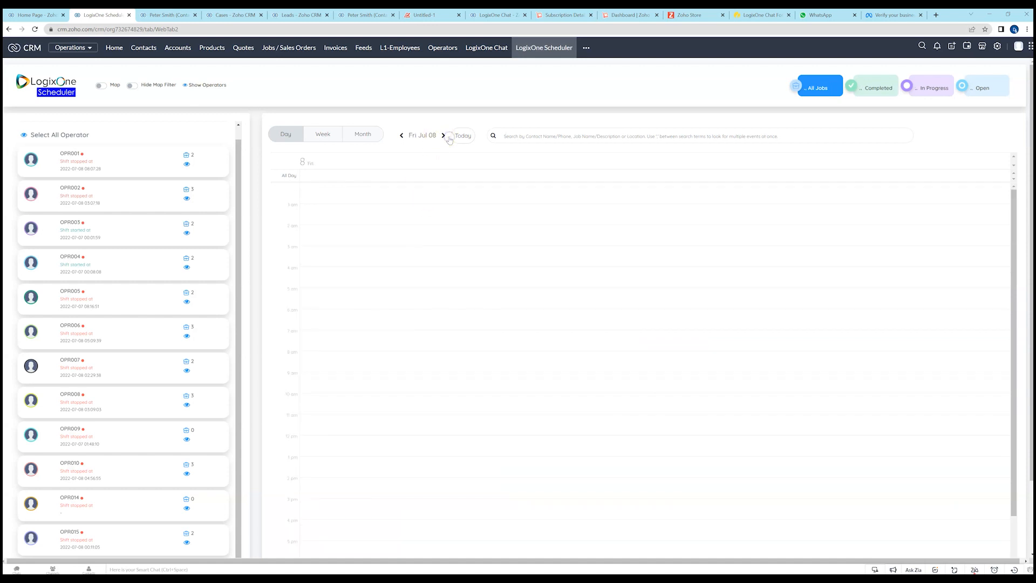
scroll(688, 384, down, 3)
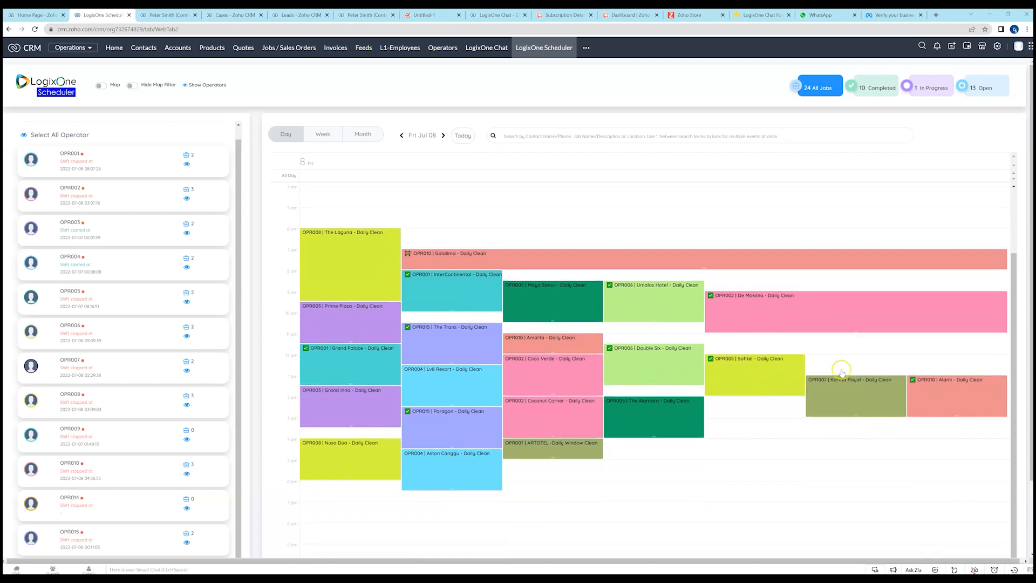
Filter the Fri Jul 08 events by In Progress and by Completed, returning to All Jobs after each filter.
click(927, 88)
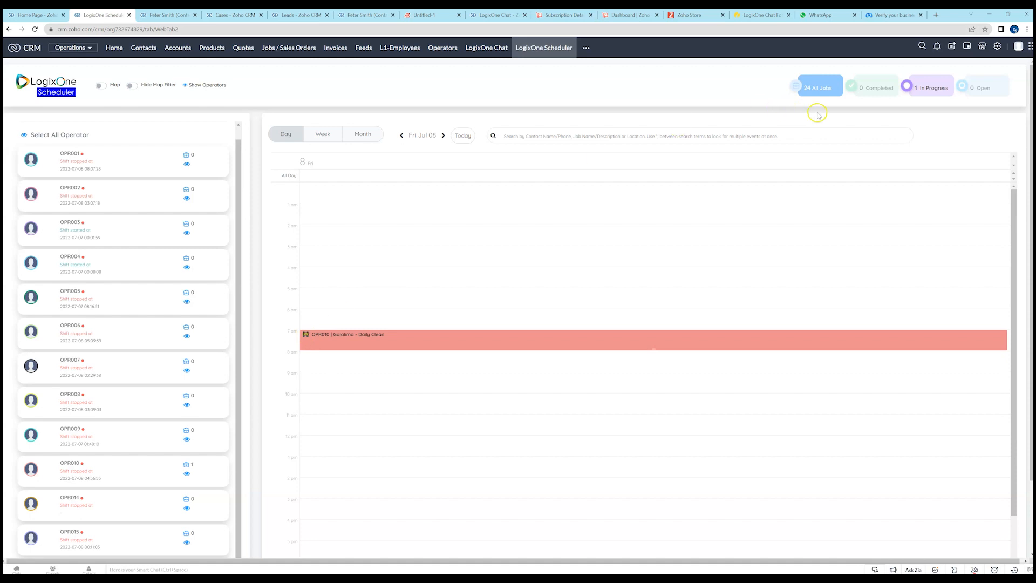
click(818, 88)
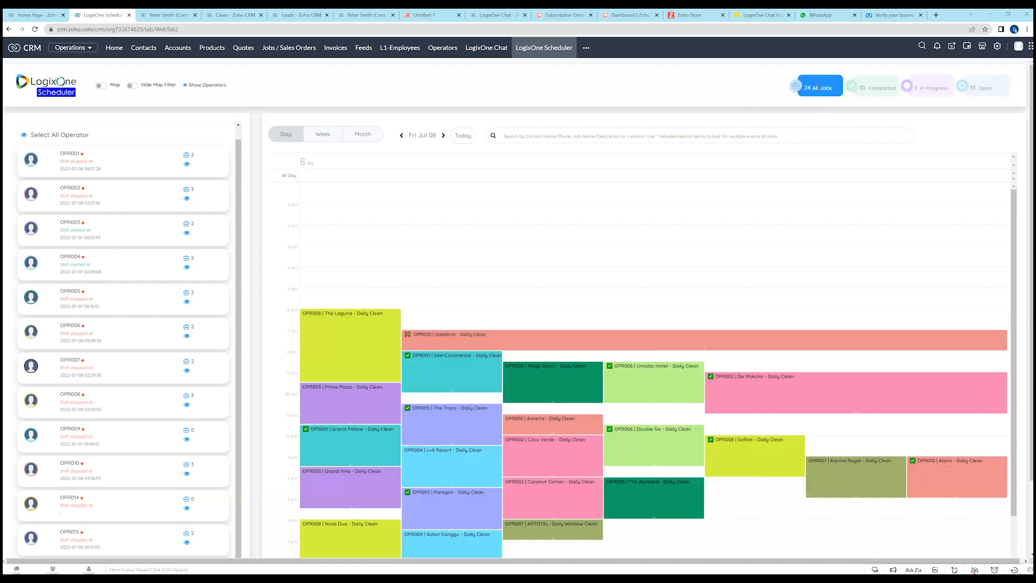
click(878, 89)
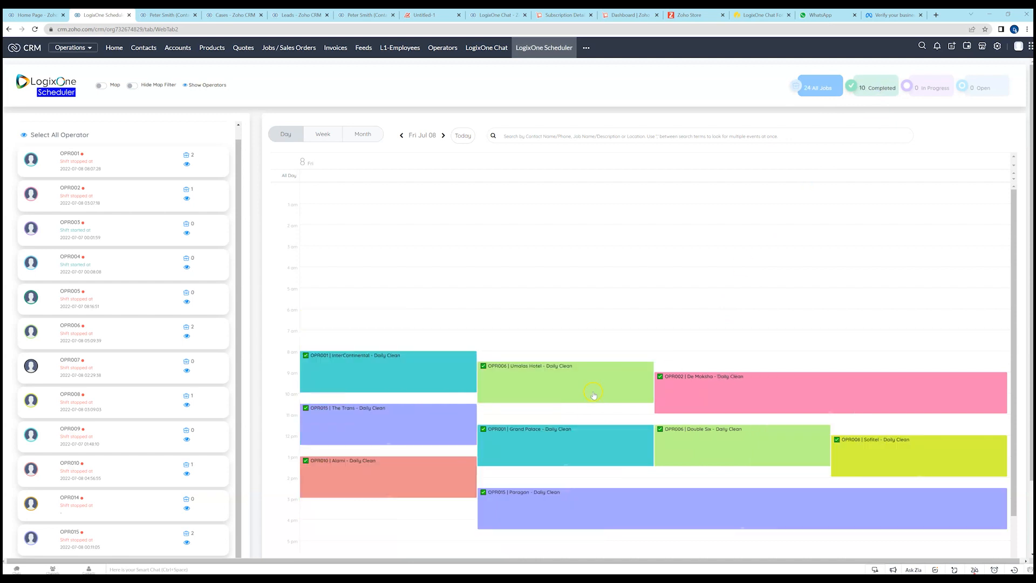
click(818, 88)
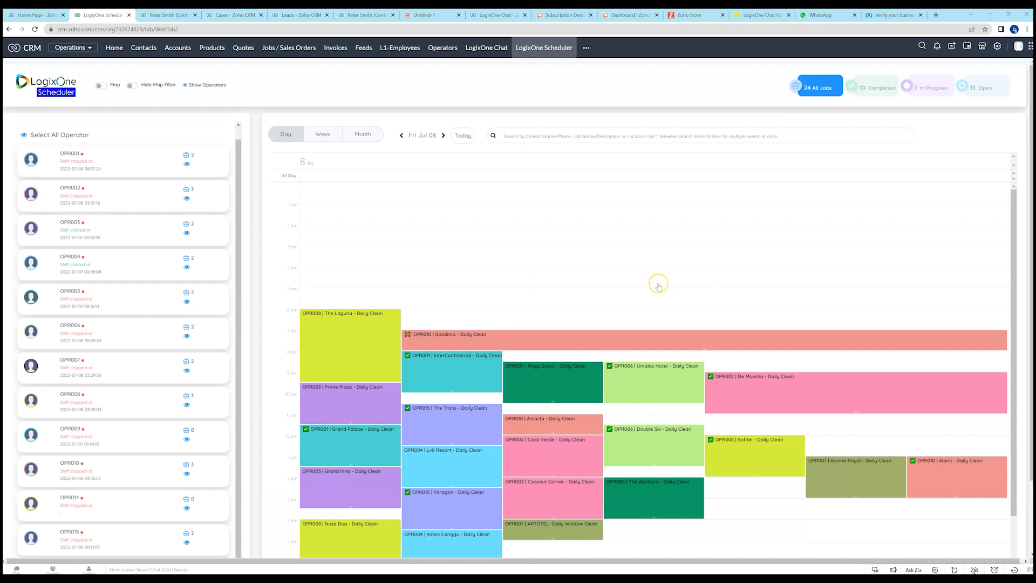
Reschedule OPR005's Maya Sanur - Daily Clean event on Fri Jul 08 to 17:30 - 19:30.
scroll(659, 286, down, 1)
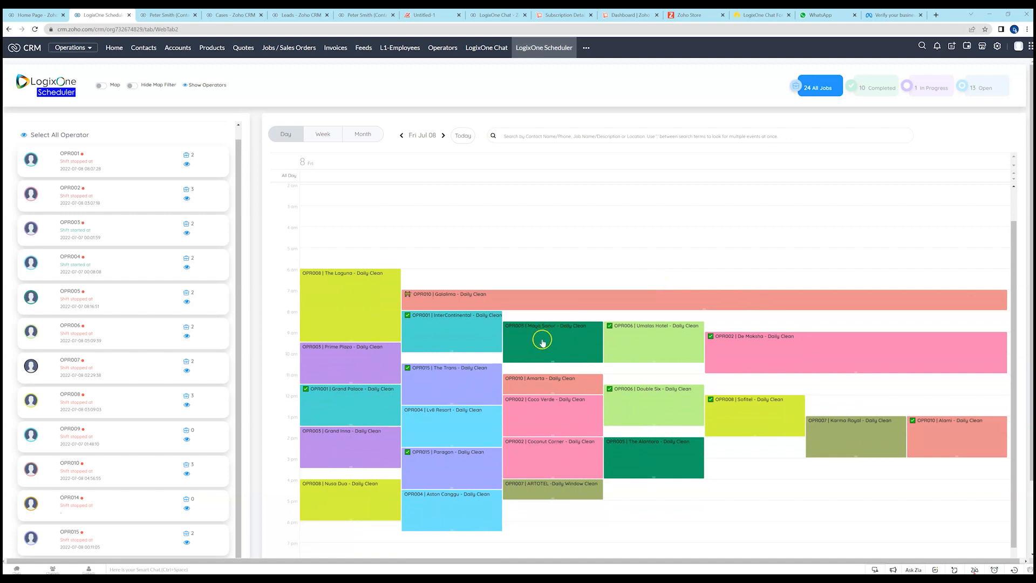
drag(572, 348, 708, 526)
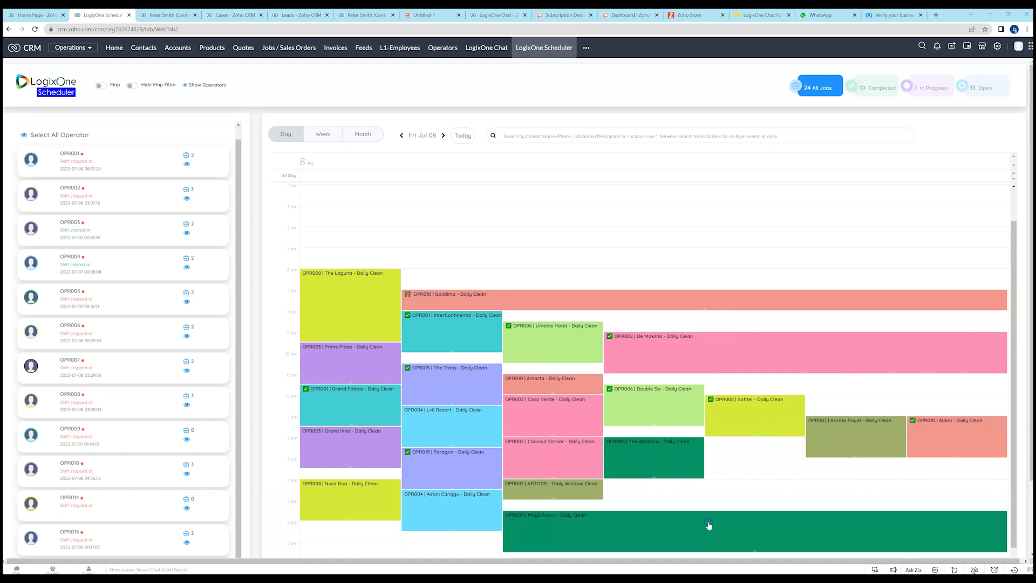
scroll(750, 479, down, 1)
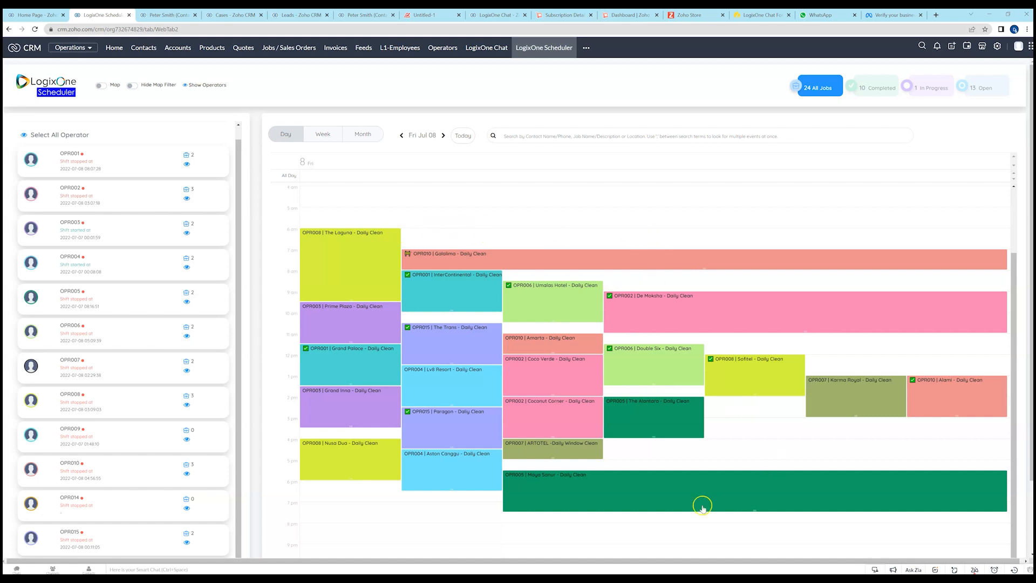
Open the job record behind the rescheduled Maya Sanur event, review its job events and service items, and return to the scheduler.
click(566, 499)
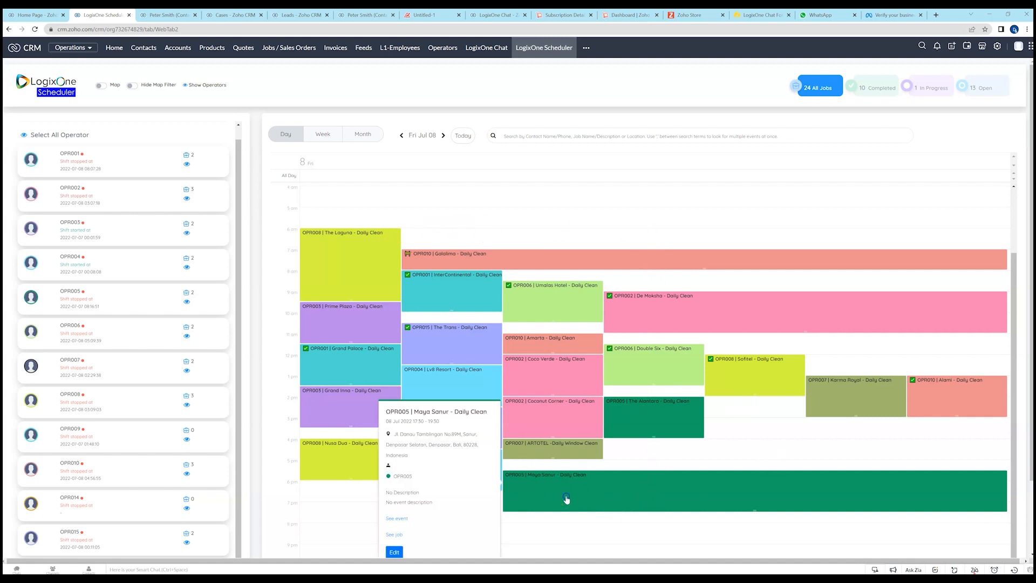
scroll(562, 479, down, 1)
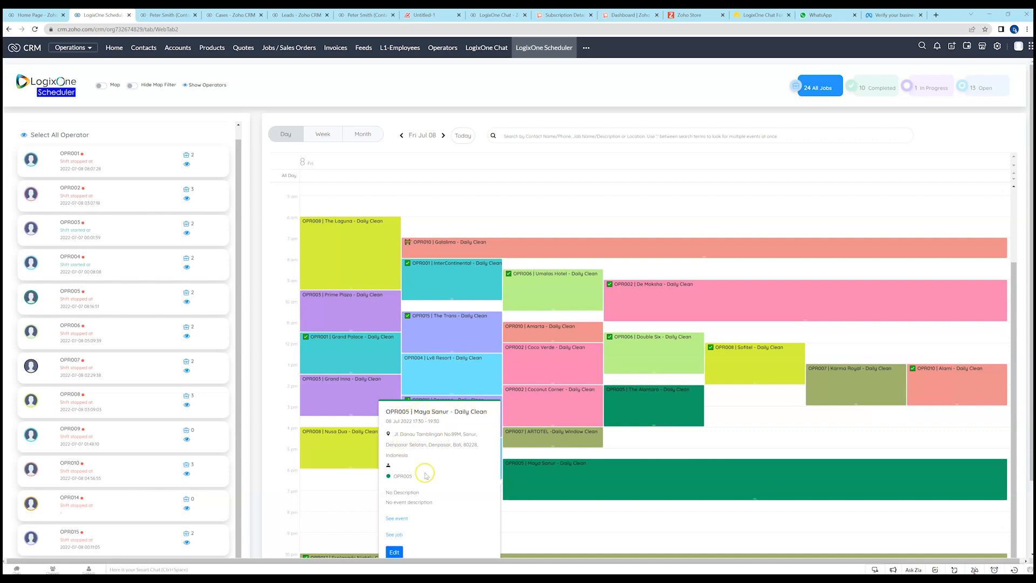
click(394, 536)
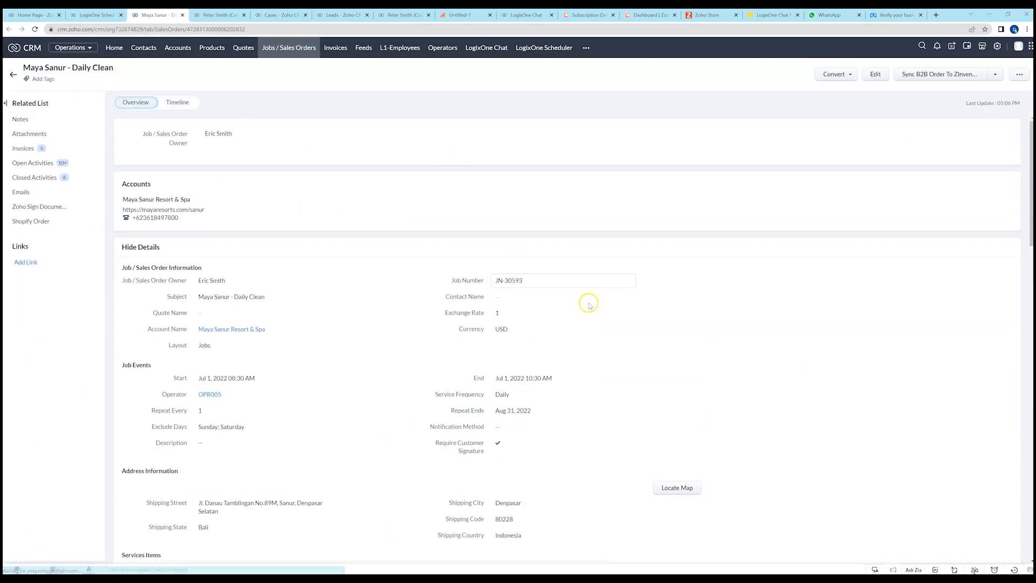
scroll(410, 317, down, 3)
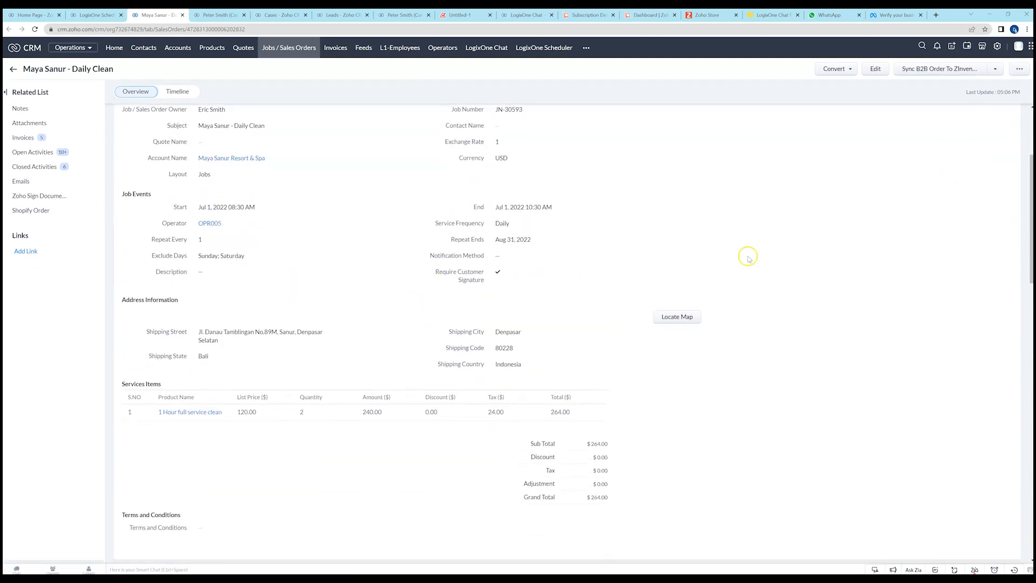
click(97, 16)
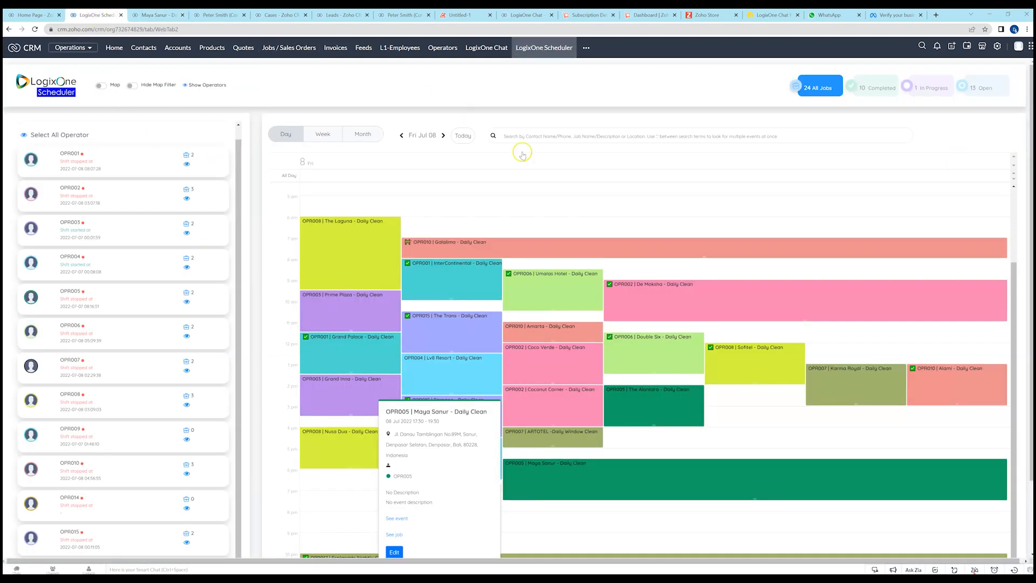
Open OPR005's Maya Sanur - Daily Clean event on Fri Jul 08 for editing and set its operator to OPR017.
scroll(340, 496, down, 1)
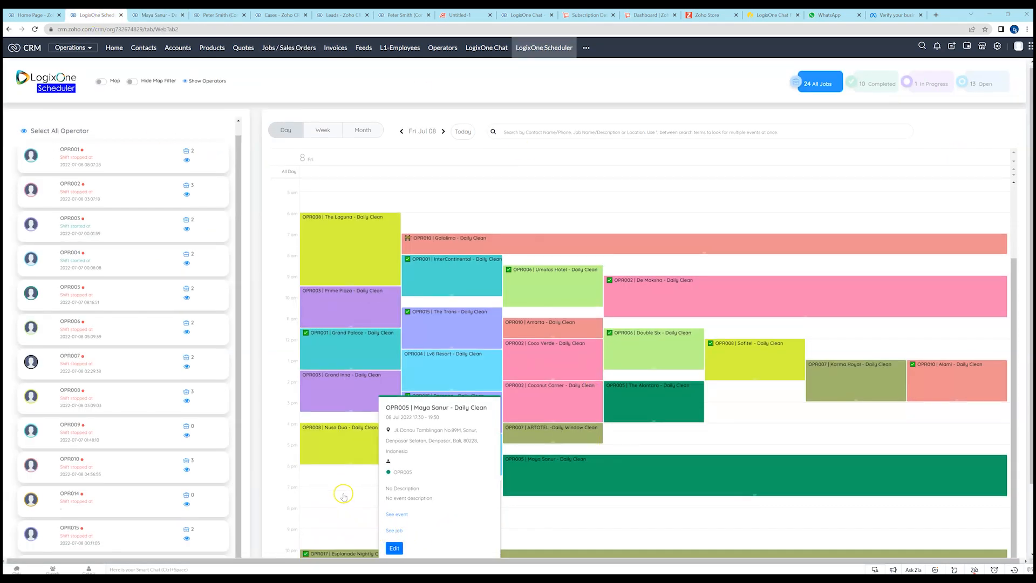
click(394, 512)
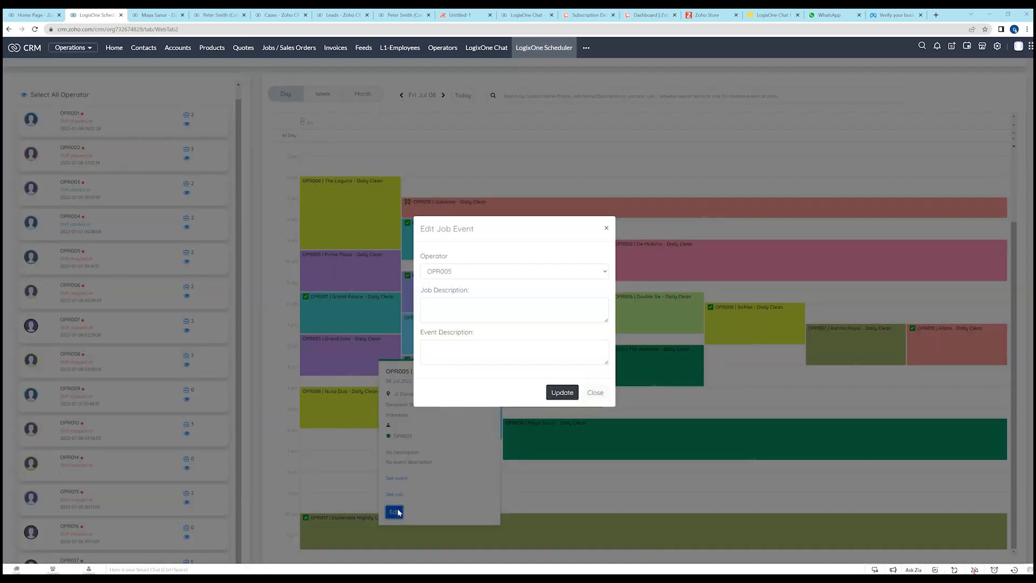
click(506, 271)
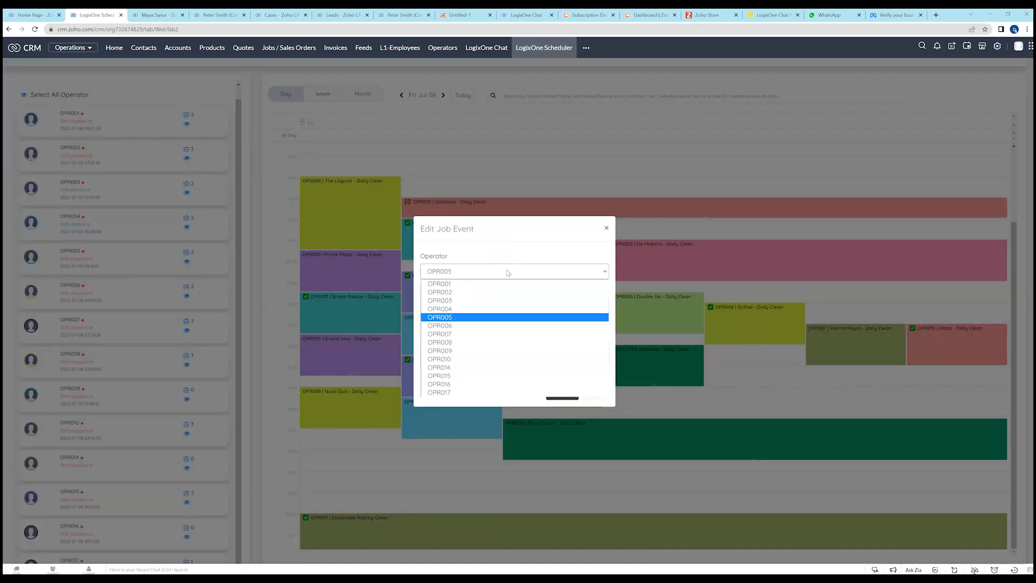
click(470, 390)
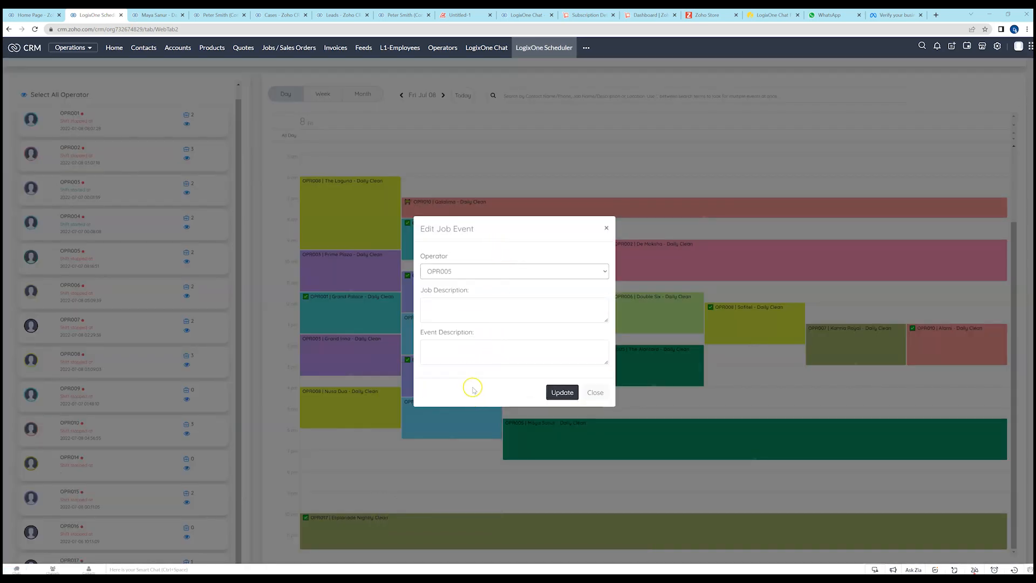
click(473, 275)
click(462, 393)
Enter "Test" as the job description, update the Maya Sanur event and check it in the Fri Jul 08 day view.
click(458, 306)
text(Test)
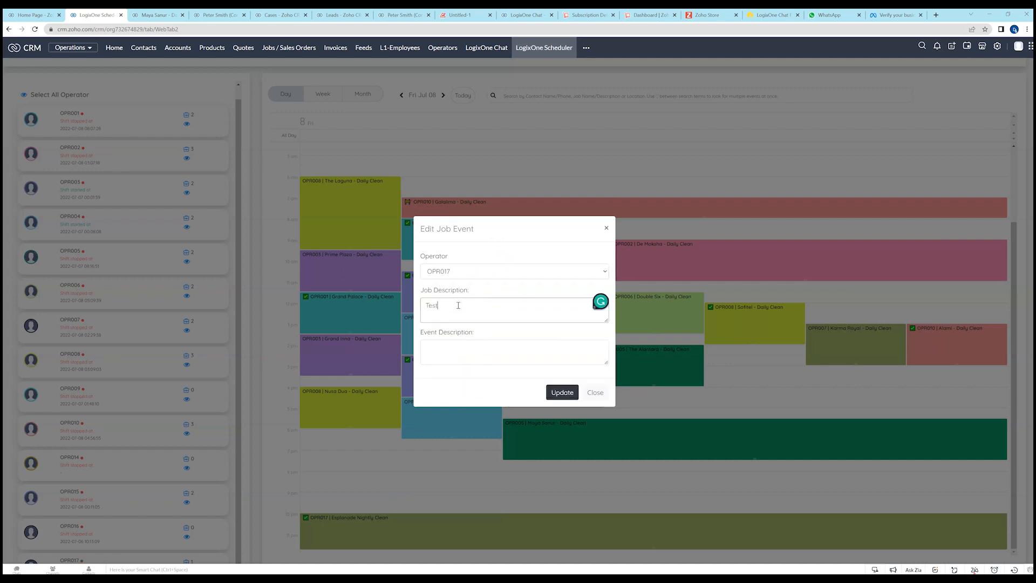
click(561, 392)
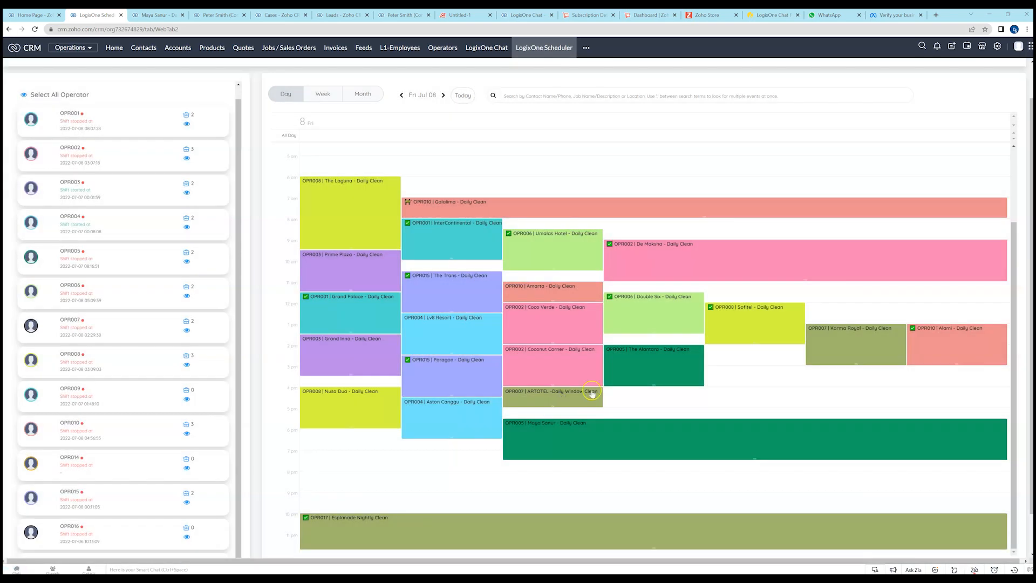
scroll(355, 518, up, 2)
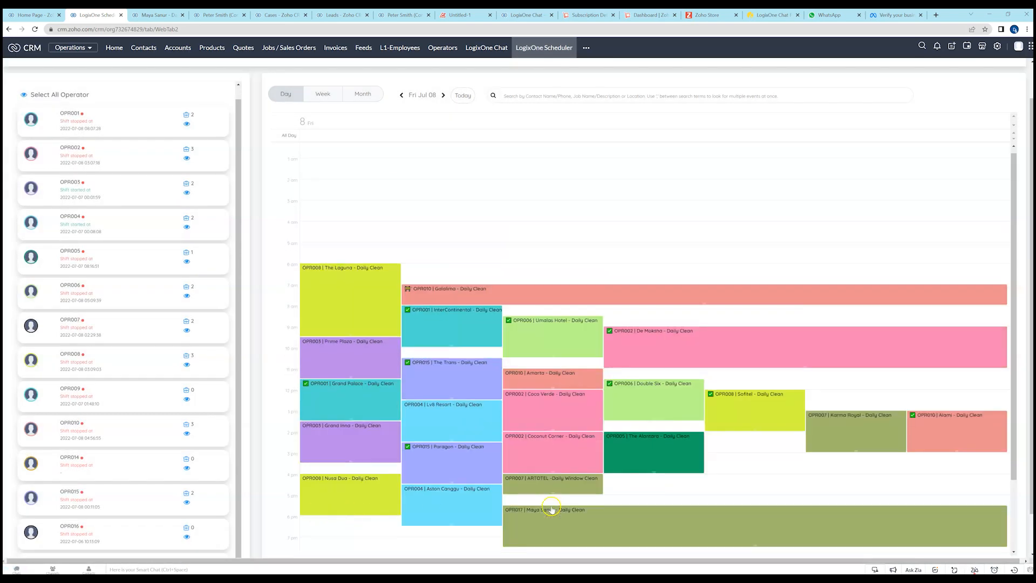
scroll(349, 523, down, 2)
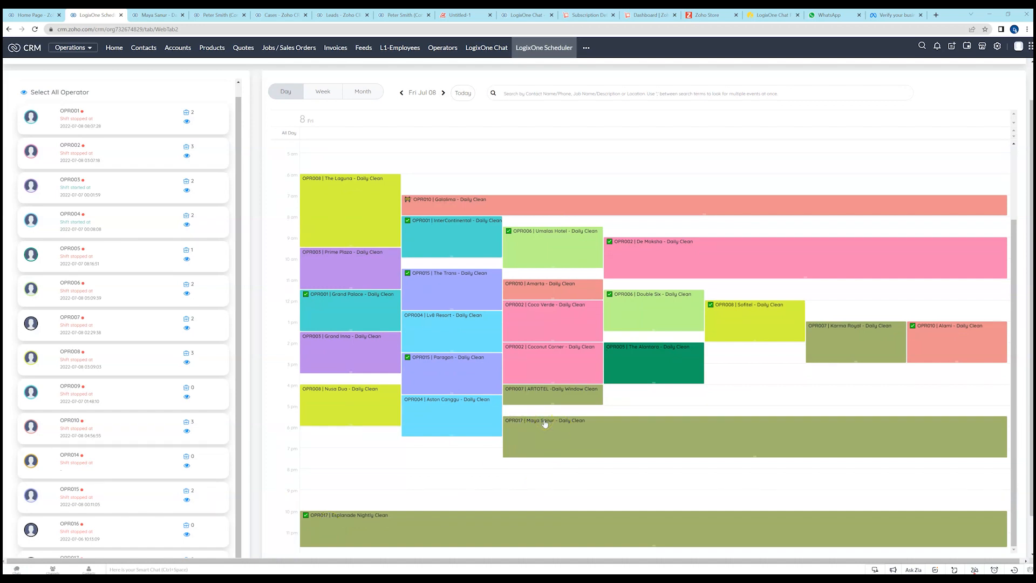
click(537, 444)
click(459, 260)
Hide the events of all operators and show only those of OPR017 and OPR003.
scroll(146, 180, up, 1)
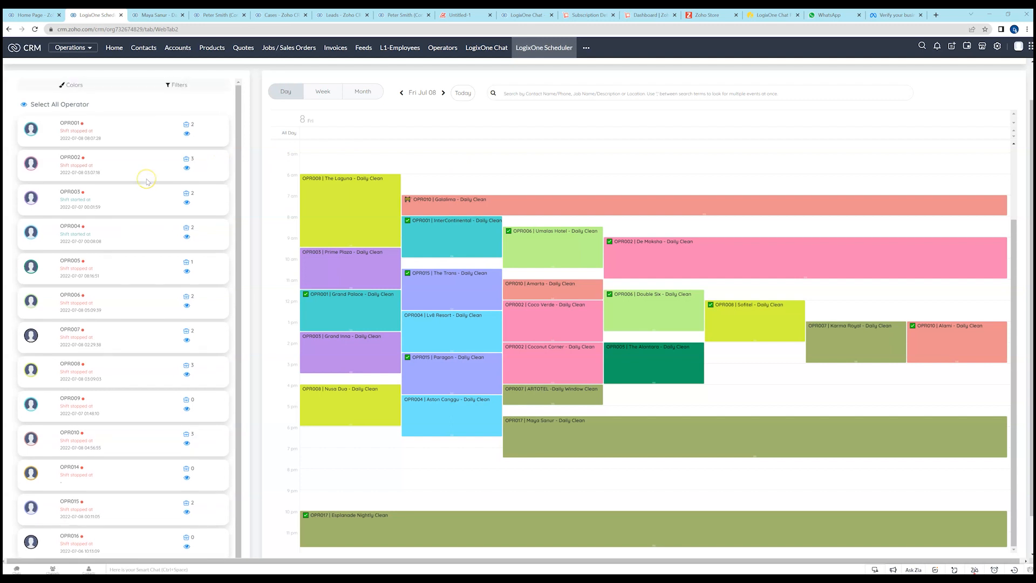
scroll(250, 170, up, 2)
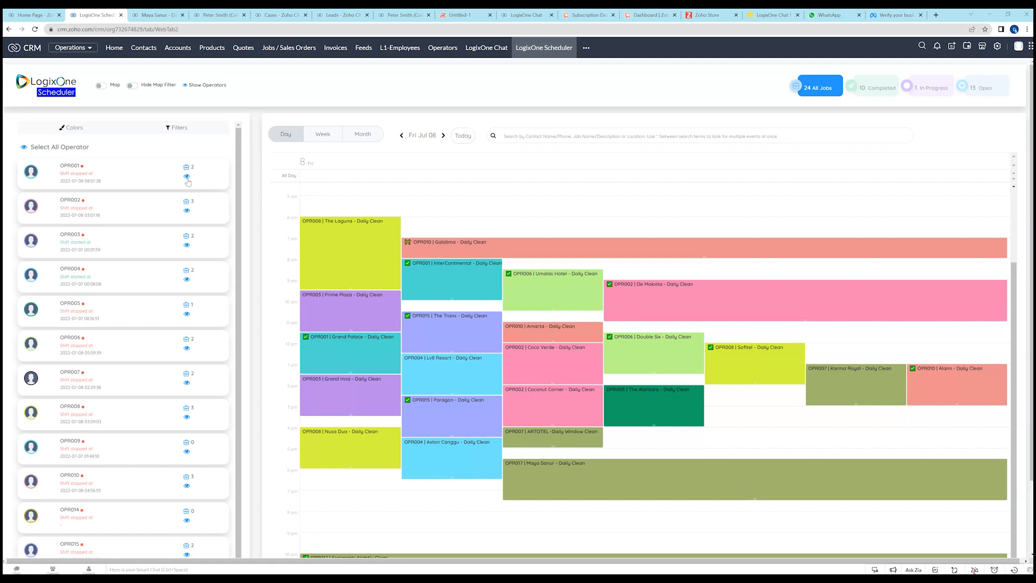
click(23, 148)
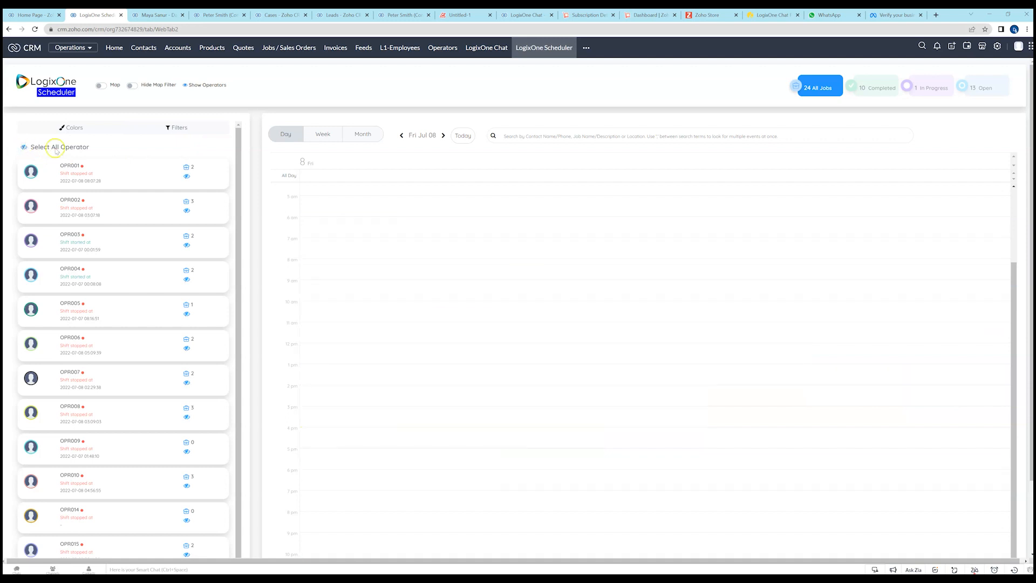
scroll(117, 260, down, 1)
scroll(130, 324, down, 2)
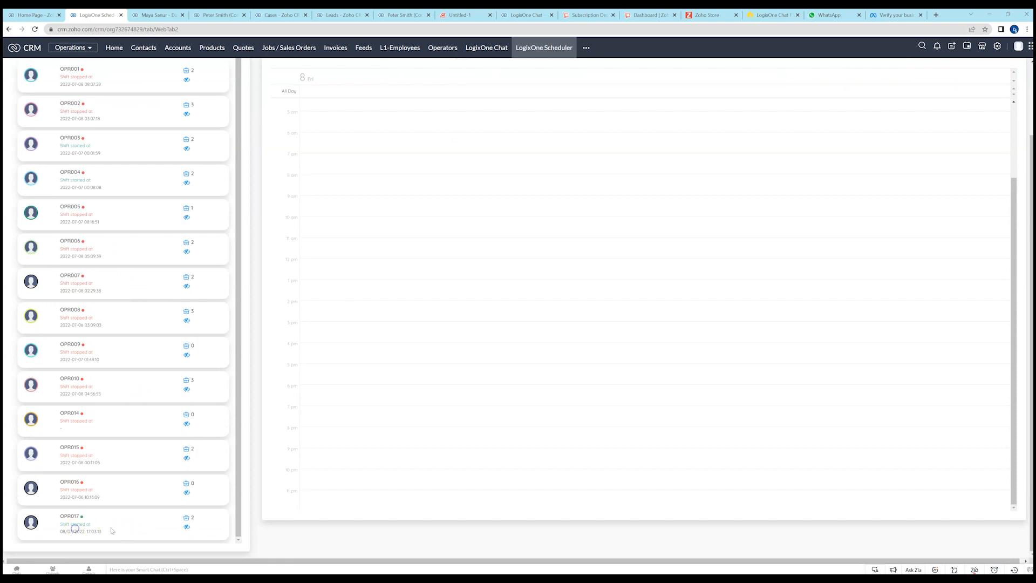
click(187, 527)
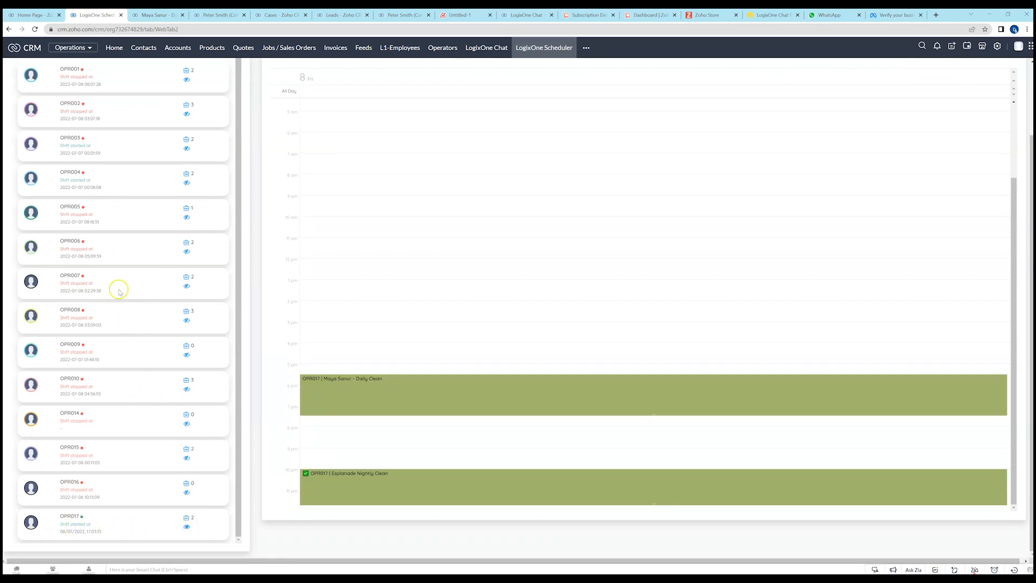
click(187, 147)
Change OPR004's calendar color to a light blue, RGB 152, 235, 251, and return to the scheduler.
scroll(570, 291, up, 3)
scroll(571, 291, up, 2)
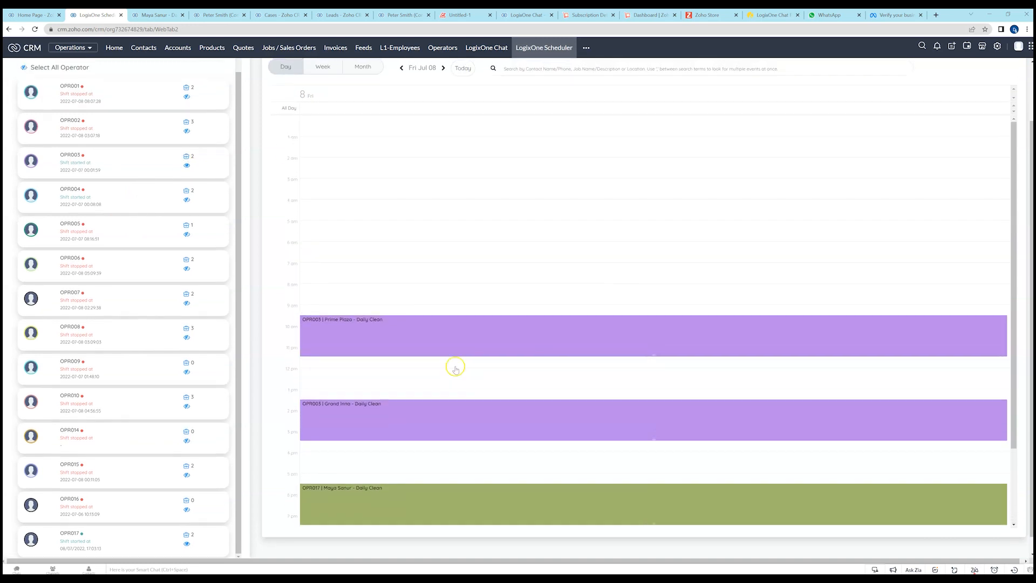
scroll(121, 221, up, 1)
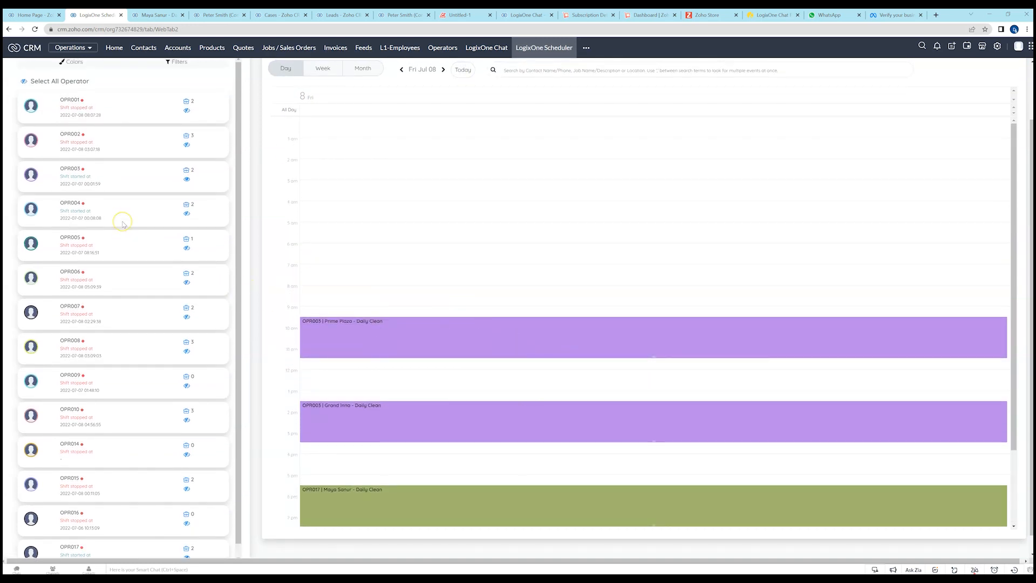
scroll(111, 138, up, 3)
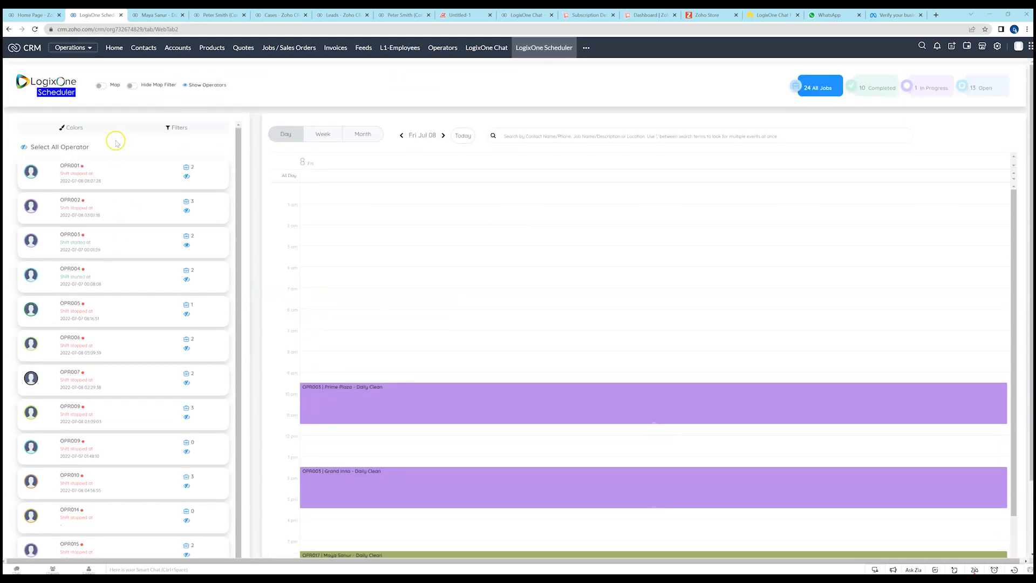
click(76, 128)
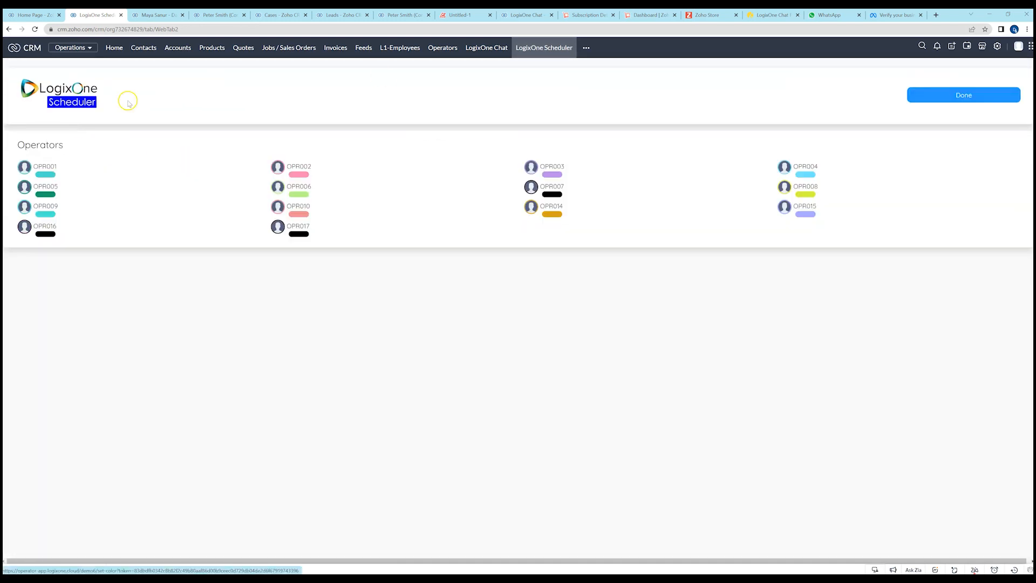
click(806, 174)
click(835, 181)
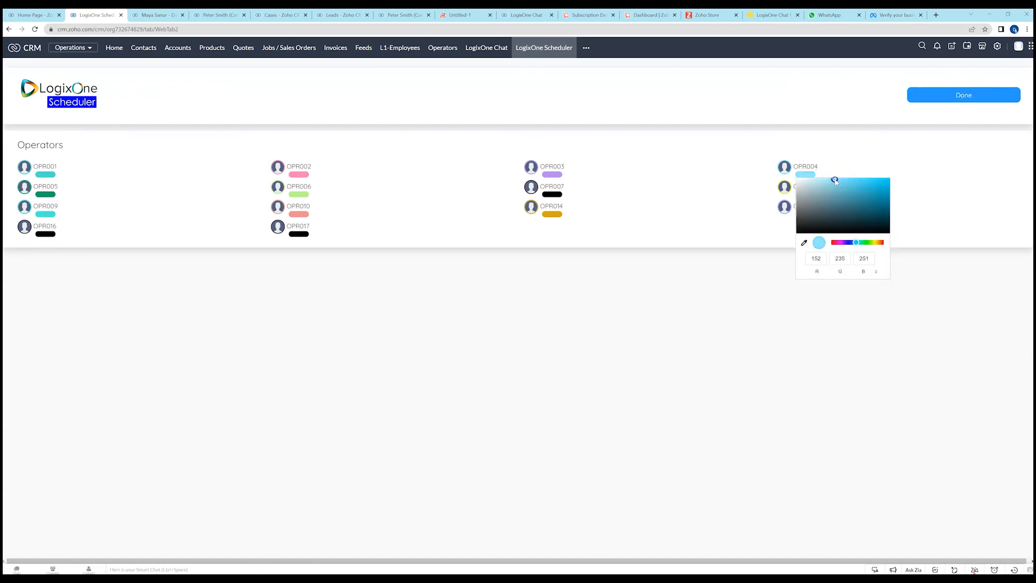
click(865, 150)
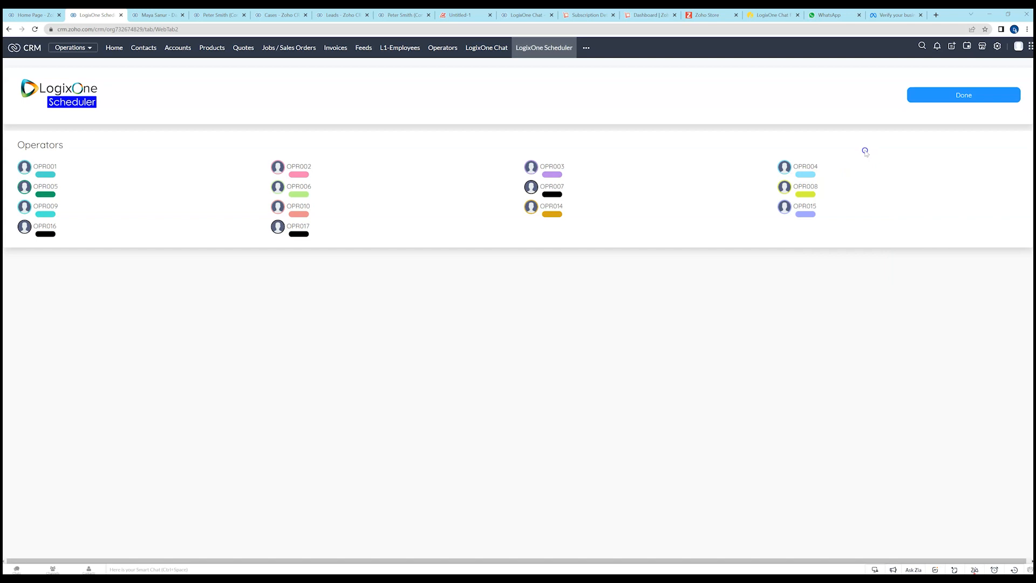
click(976, 93)
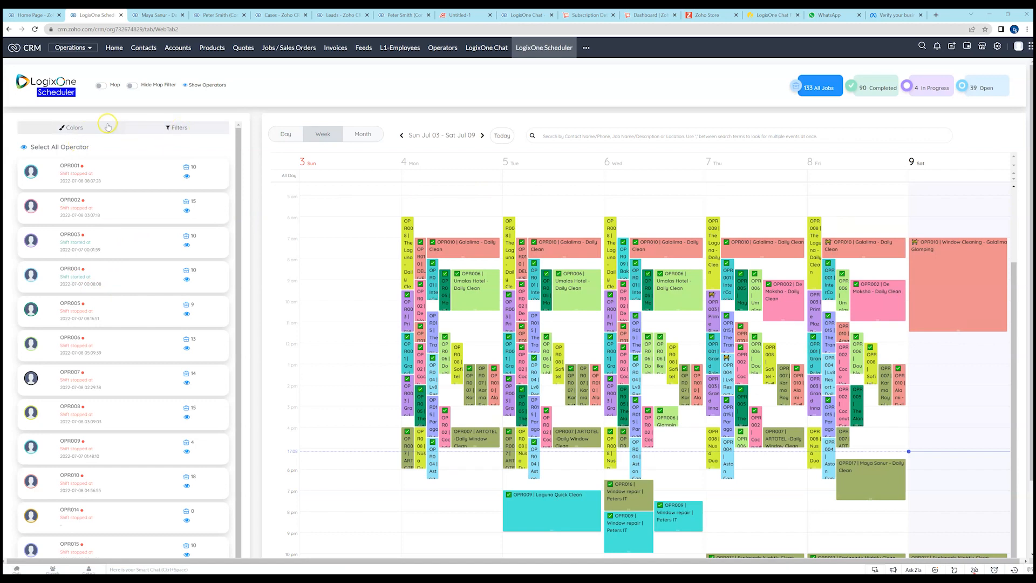
Filter the operator list by the name opr017 and return to the scheduler.
click(178, 128)
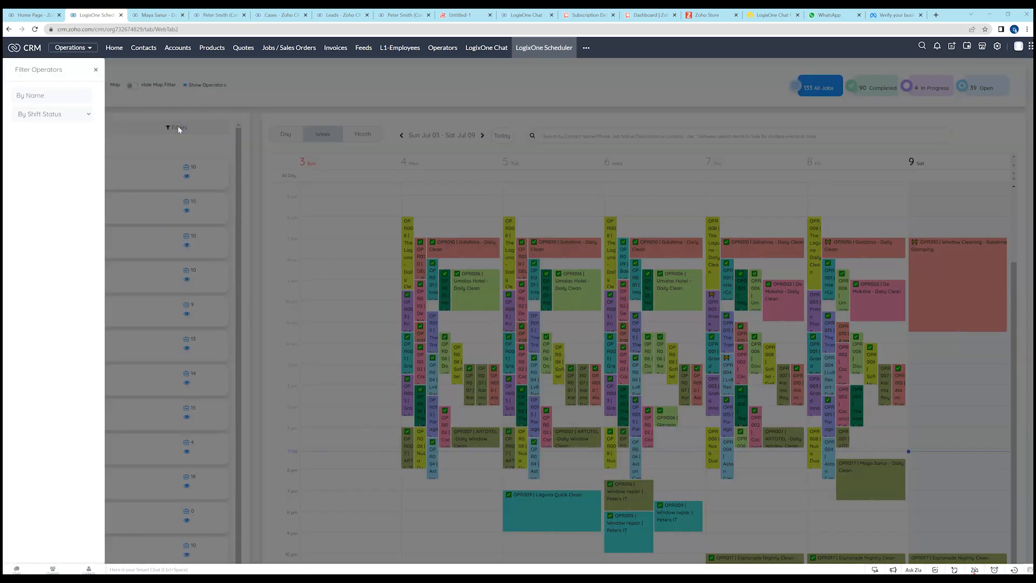
click(60, 97)
text(opr017)
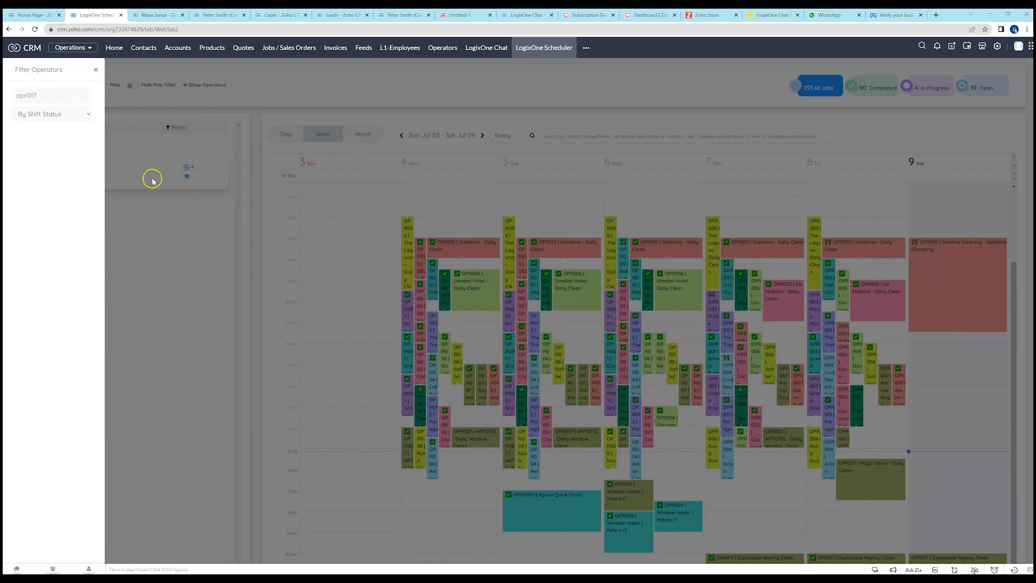
click(168, 193)
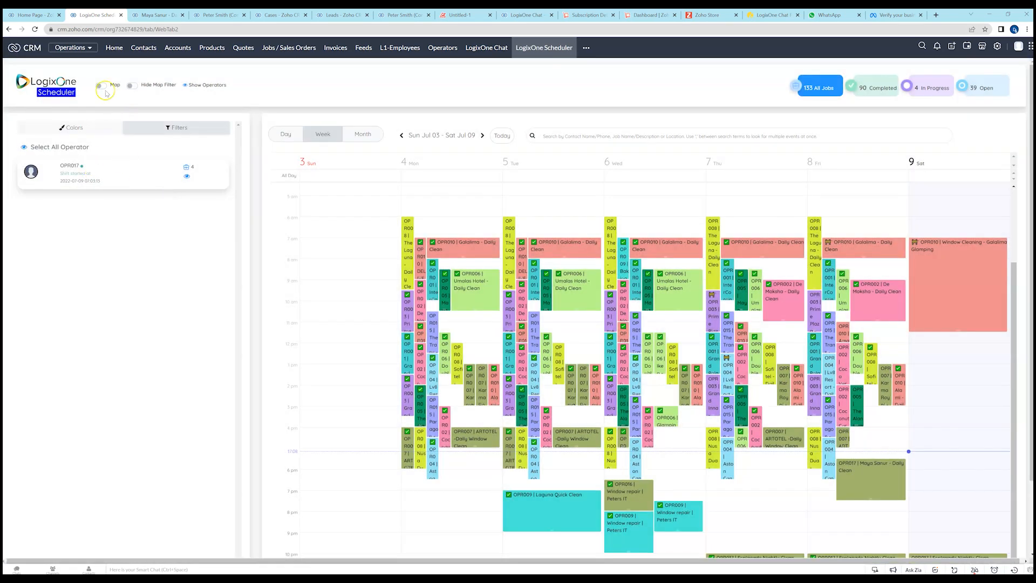
Clear the operator name filter and filter the operator list by the shift status Shift Started.
click(179, 128)
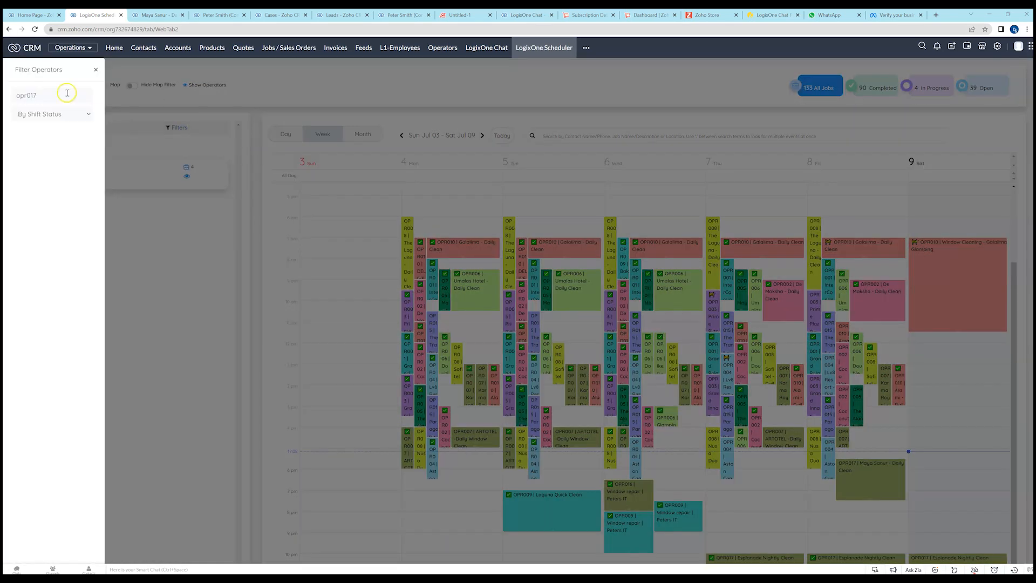
drag(66, 95, 6, 95)
key(BackSpace)
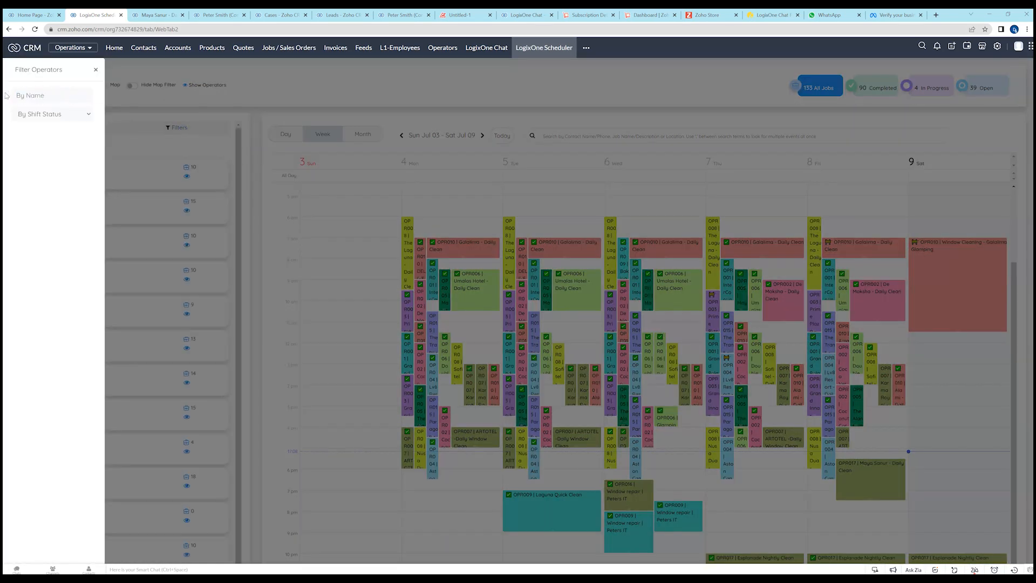
click(85, 115)
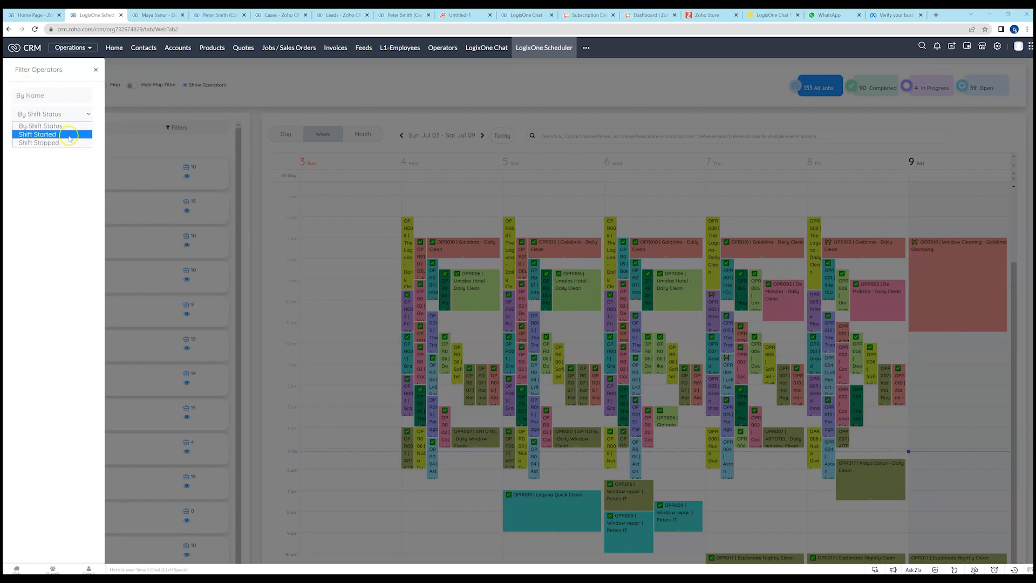
click(66, 135)
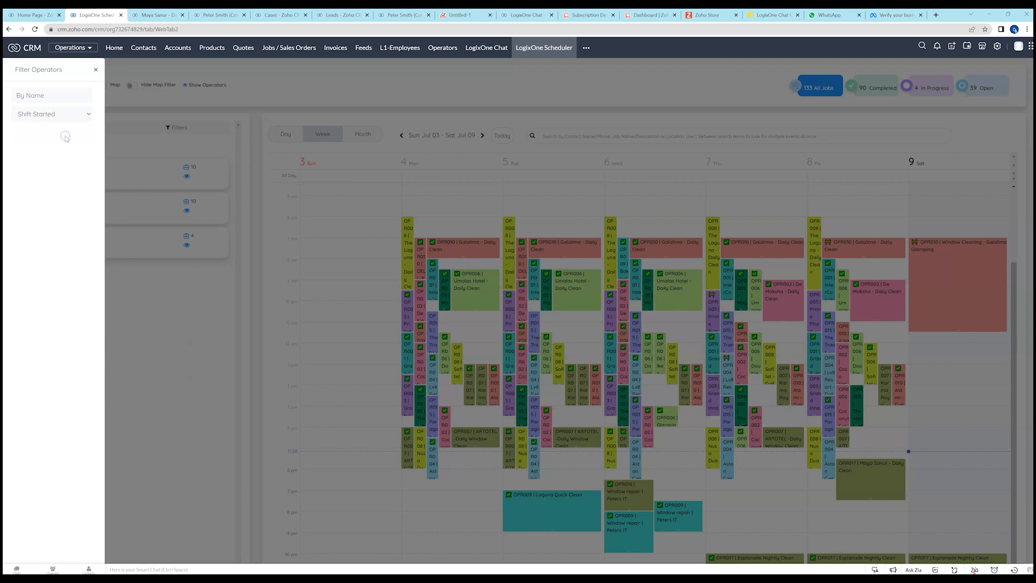
click(96, 70)
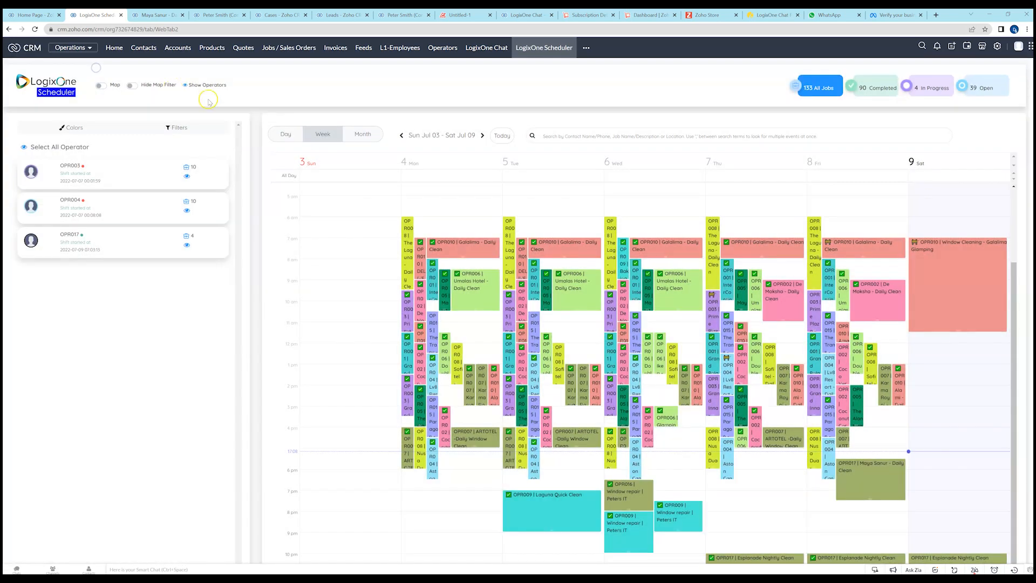
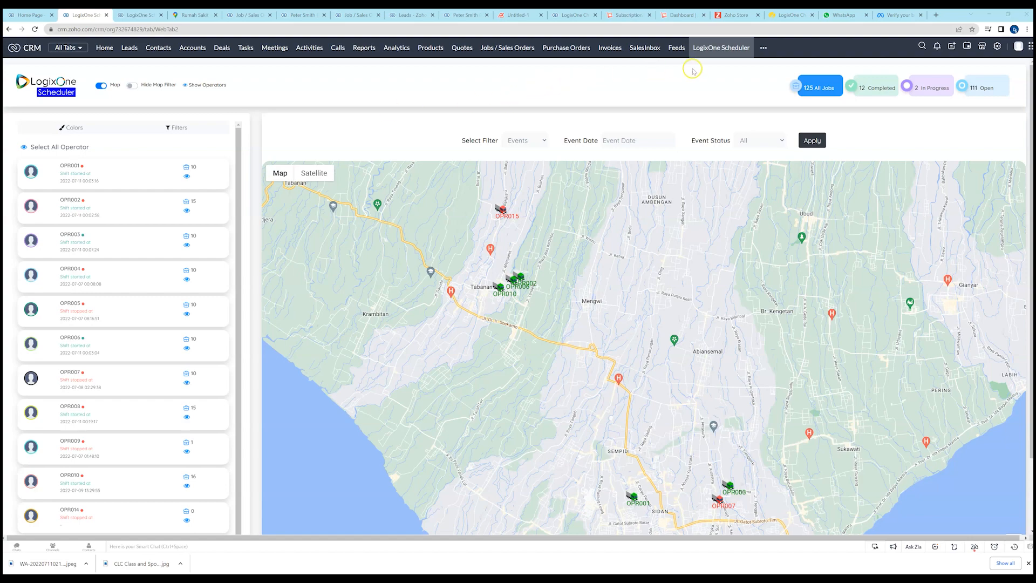
Switch the scheduler from the map to the week calendar and back to the map.
click(100, 86)
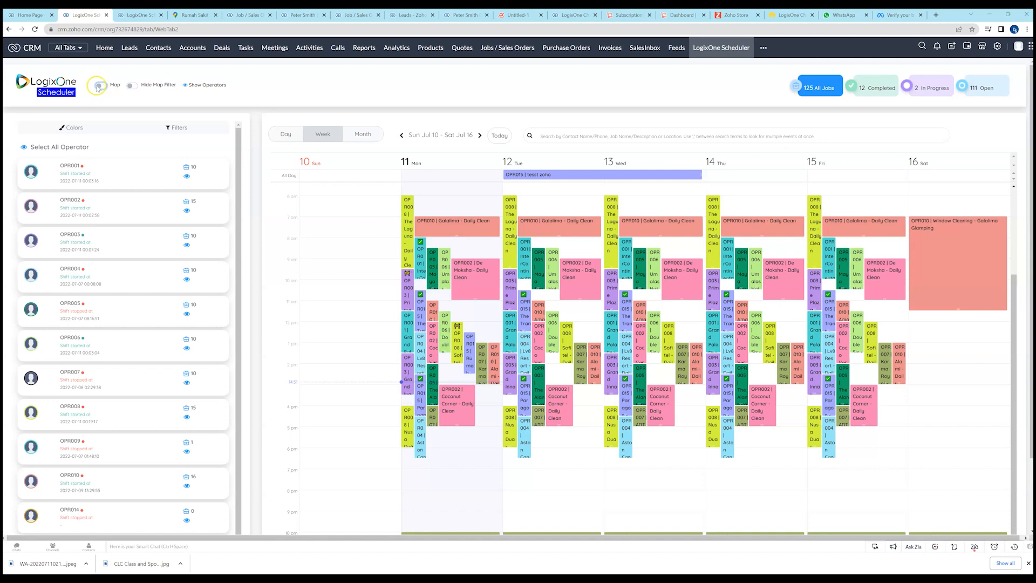
click(100, 87)
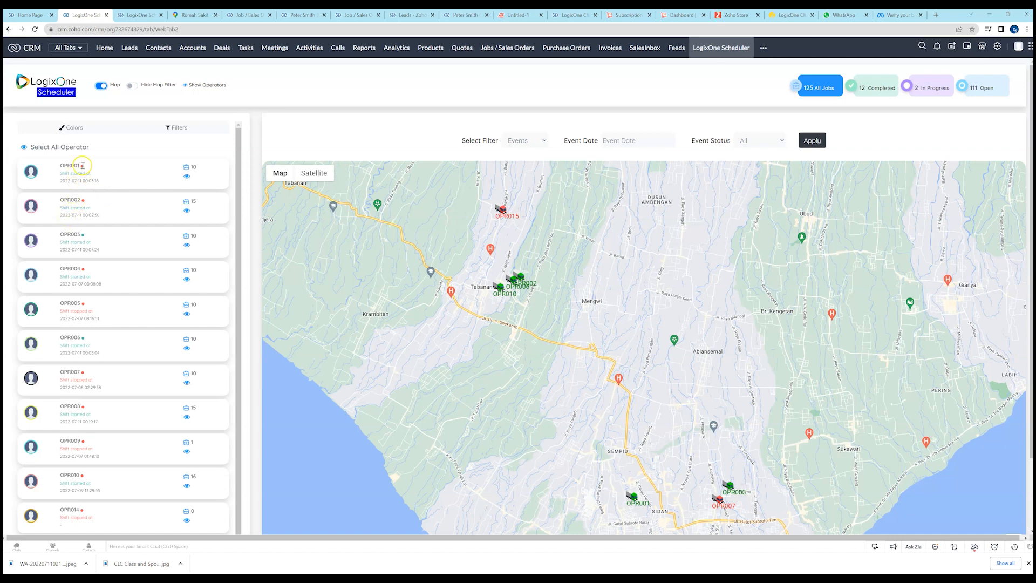
mouse_move(82, 166)
Look at the shift status choice in the operator filters and return to the map without filtering.
click(173, 127)
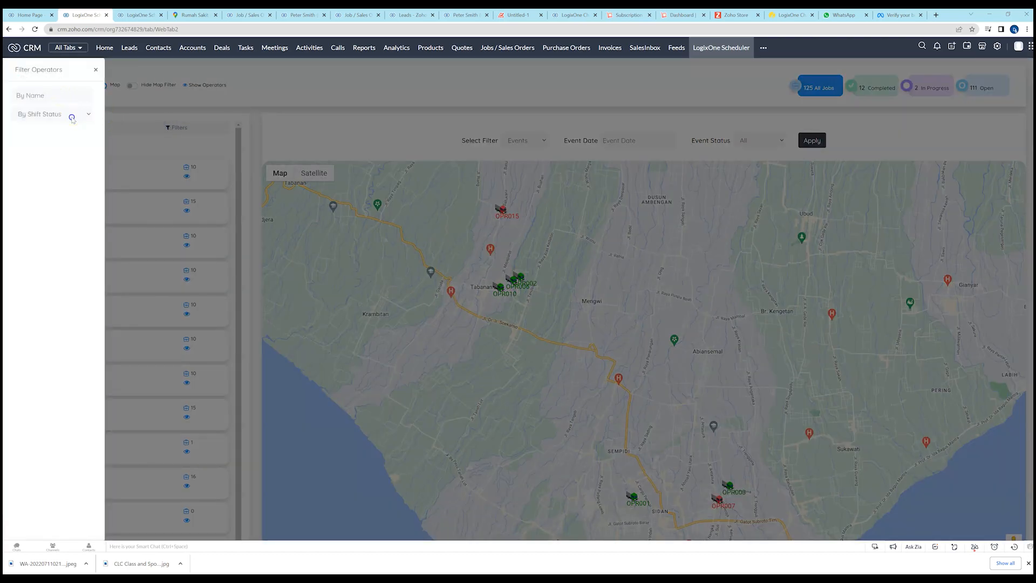
click(72, 114)
click(96, 70)
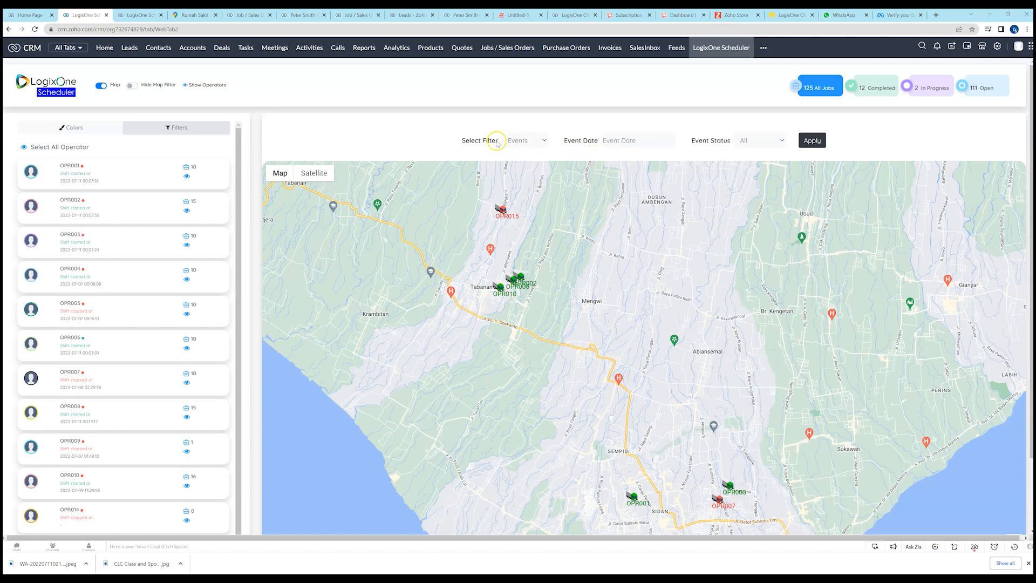
Review the map's filter types, event date calendar and event status options, keeping Events, no date and All.
click(537, 141)
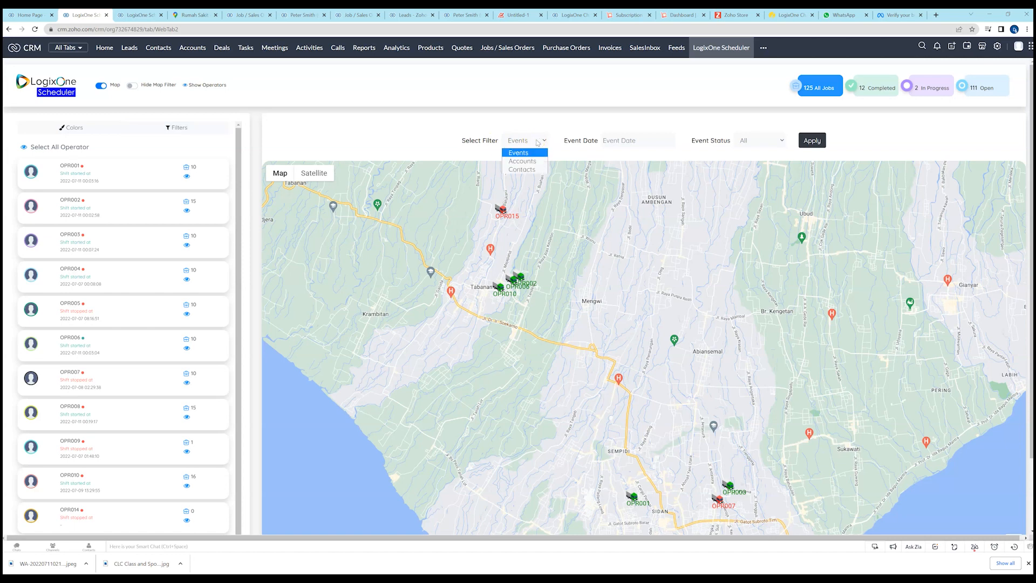
click(529, 154)
click(536, 122)
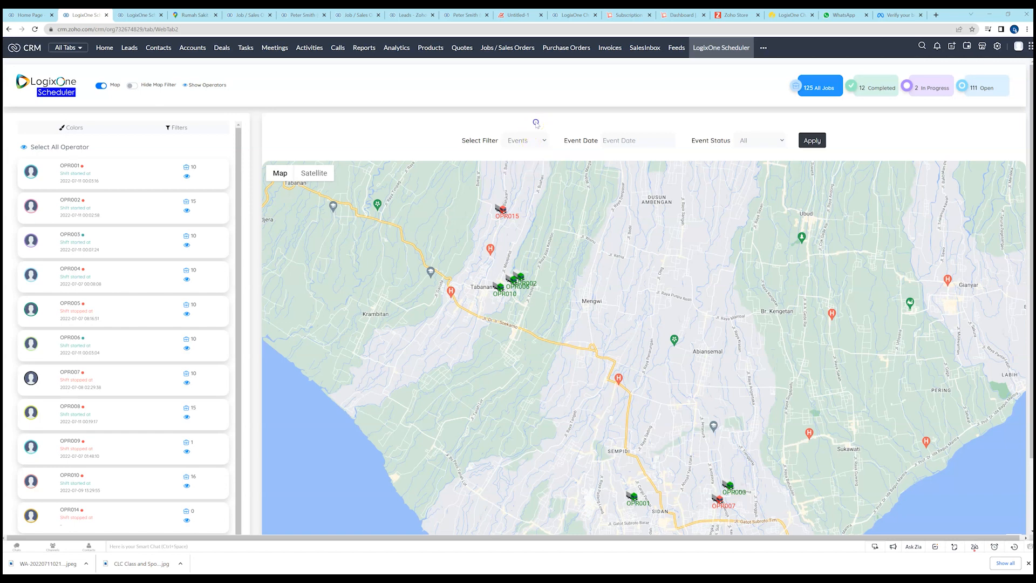
click(623, 138)
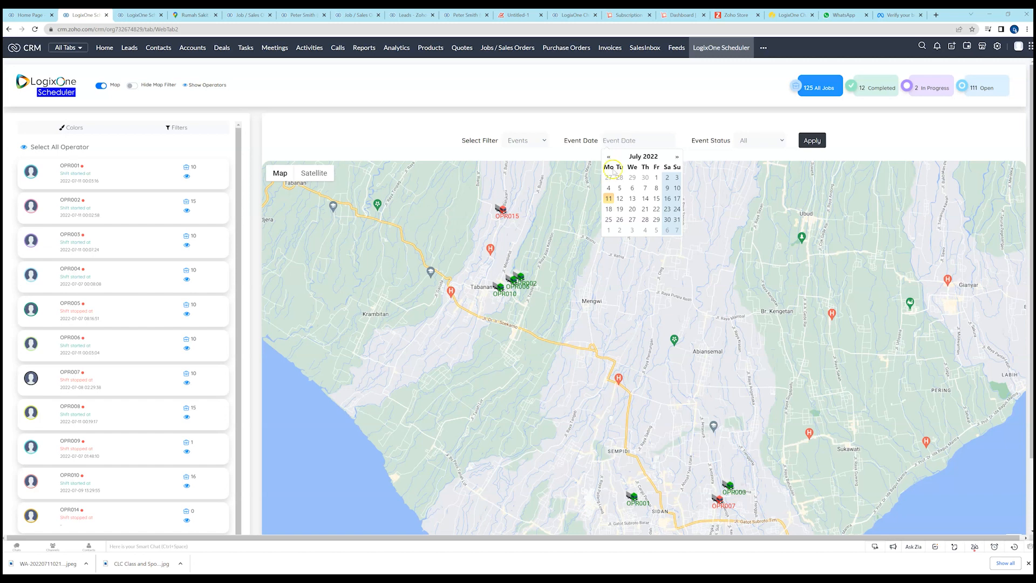
click(645, 122)
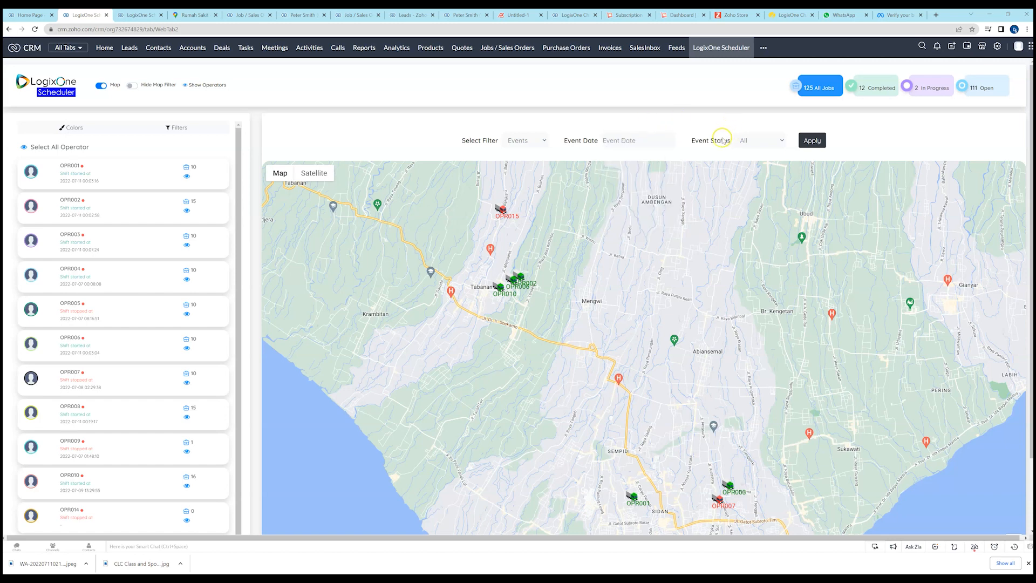
click(773, 140)
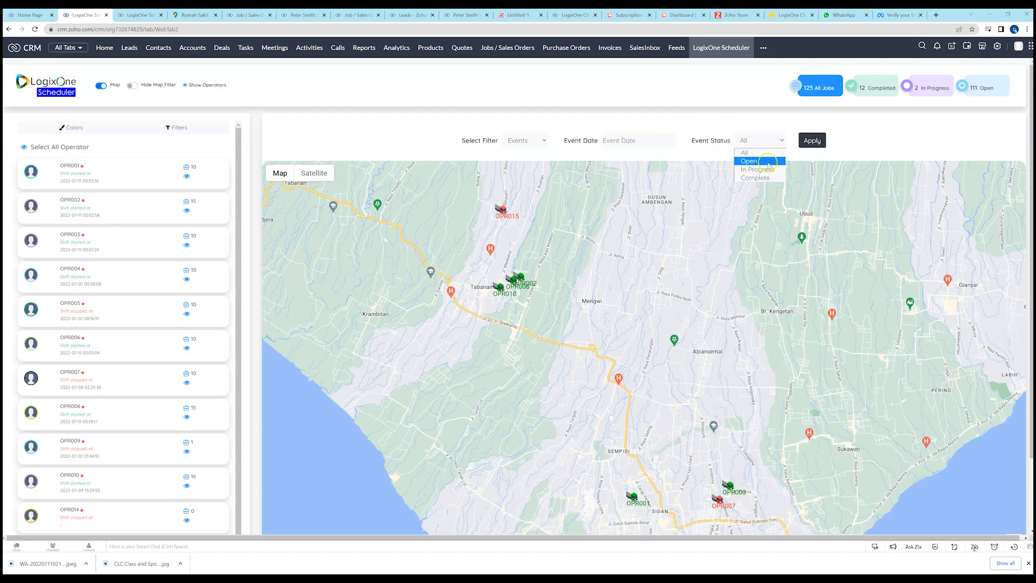
click(748, 153)
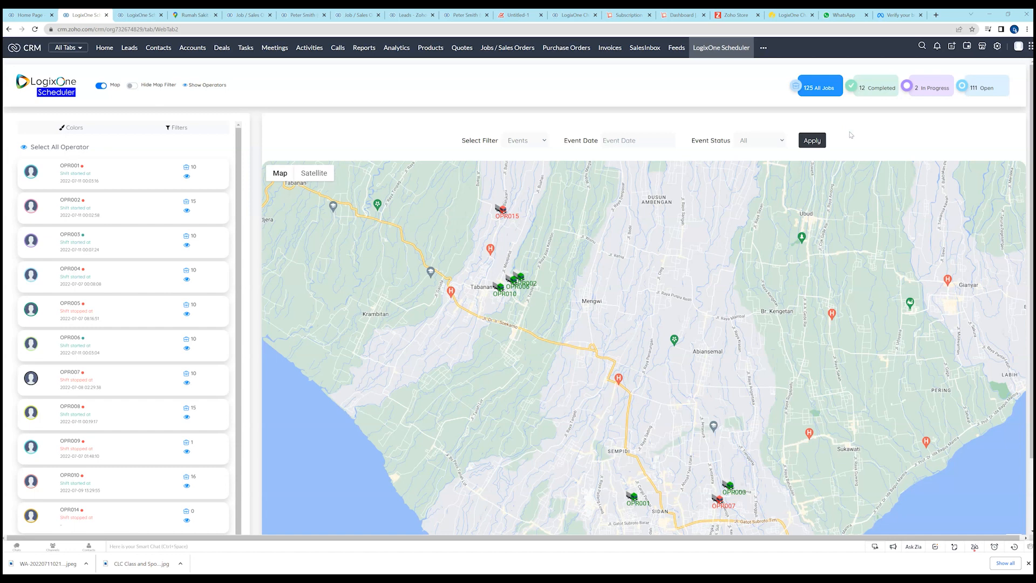
View OPR002's shift and last position details on the map, and close them.
click(504, 214)
scroll(515, 243, up, 3)
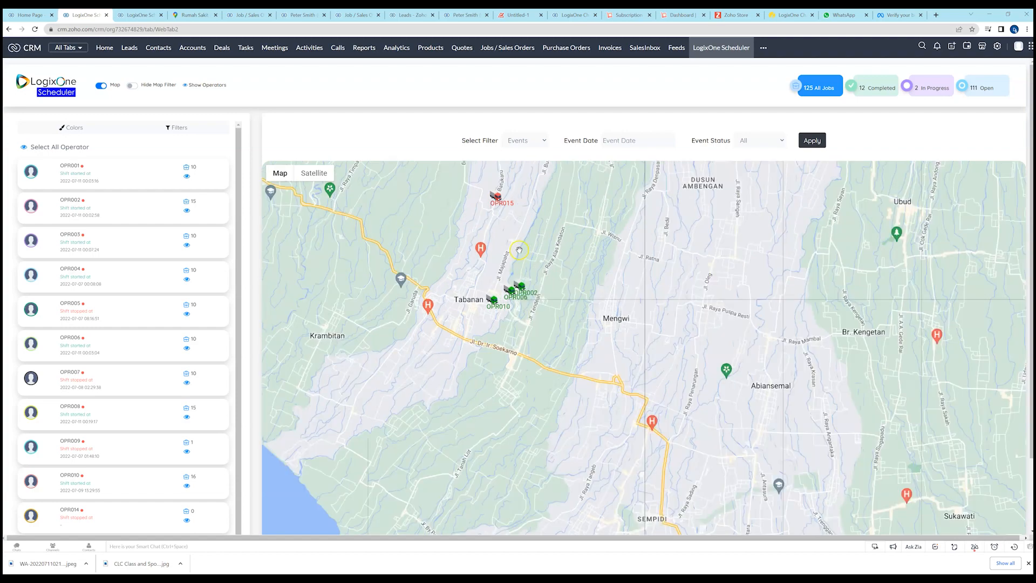
scroll(507, 480, up, 2)
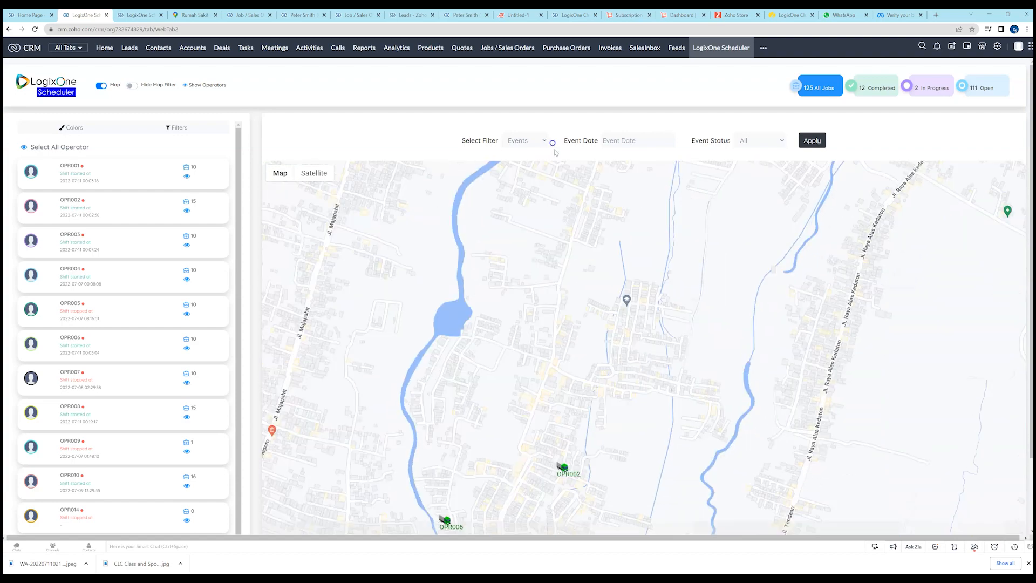
click(574, 431)
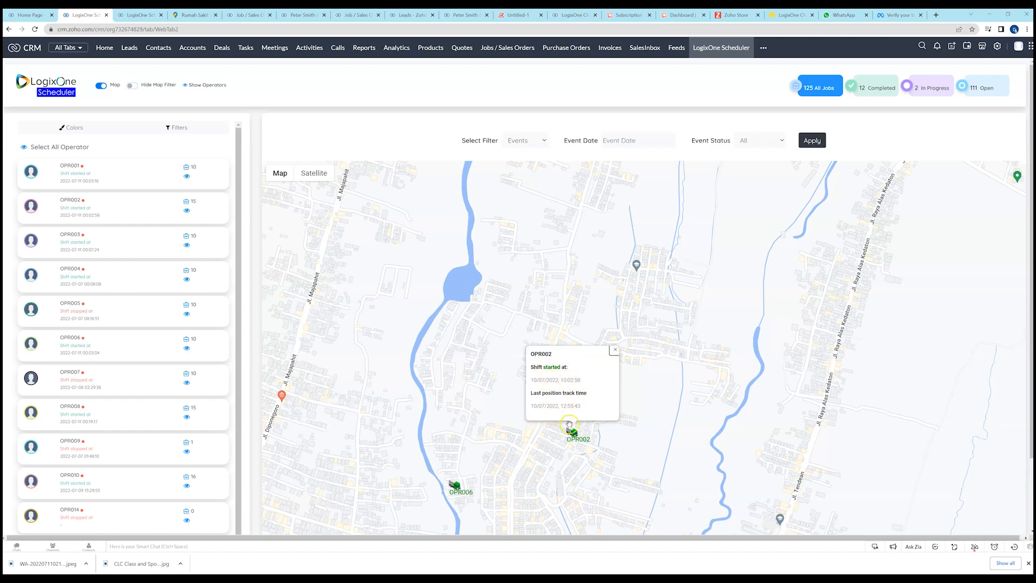
click(614, 349)
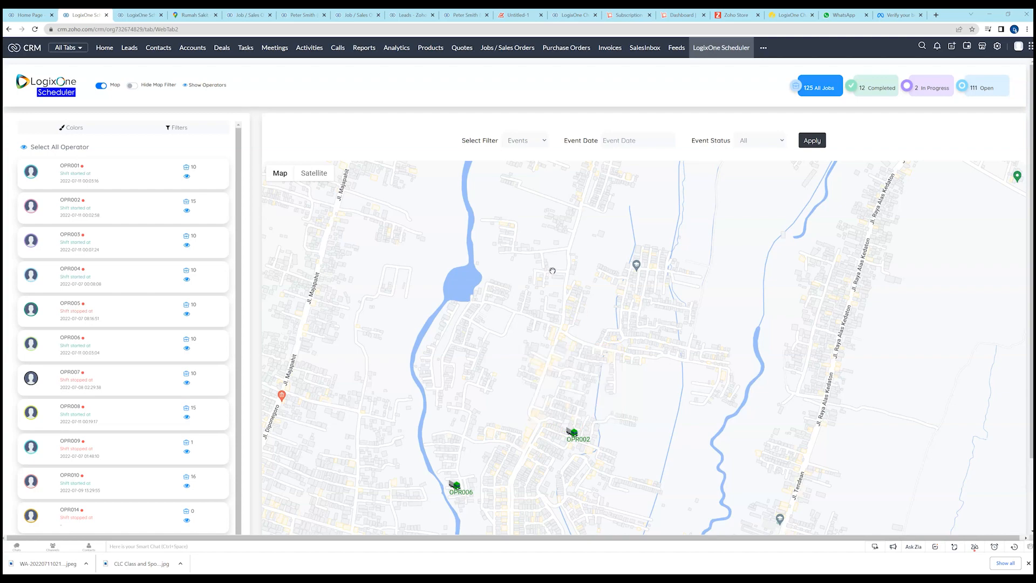
Locate OPR015 north of Tabanan on the map, view its shift and last position details, and close them.
drag(527, 207, 623, 380)
drag(552, 237, 542, 412)
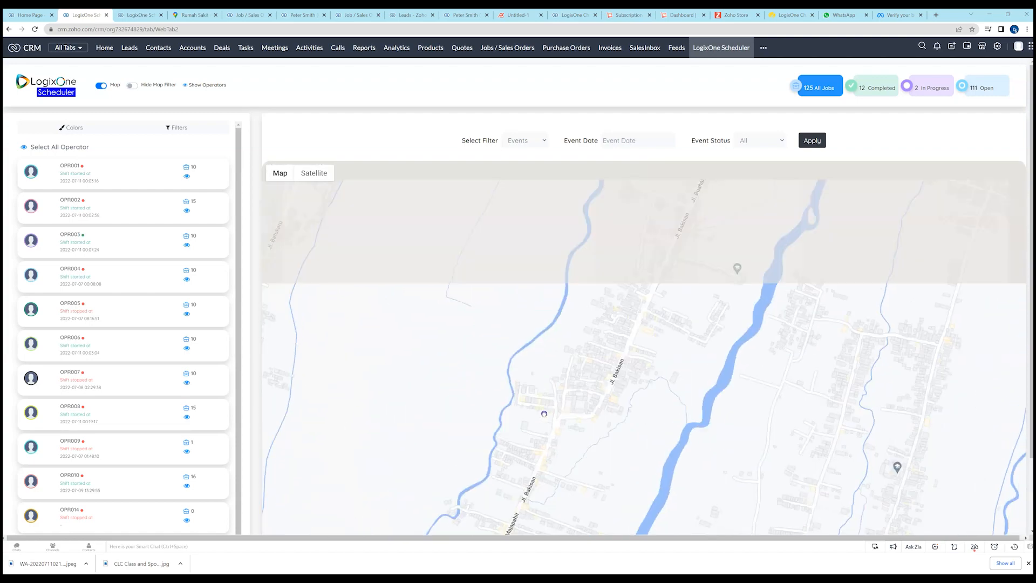
drag(577, 272, 584, 363)
scroll(577, 340, down, 3)
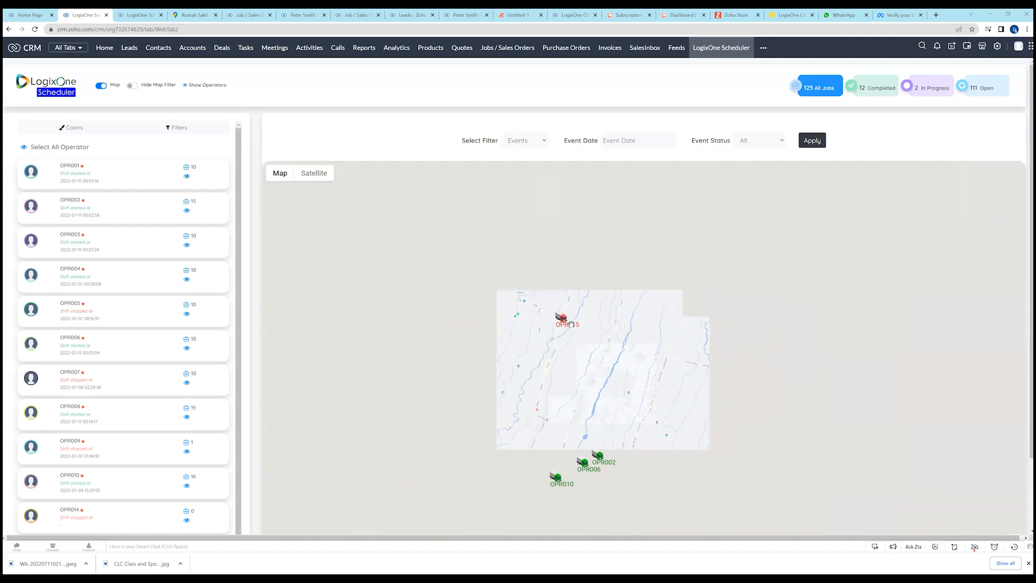
scroll(571, 324, up, 2)
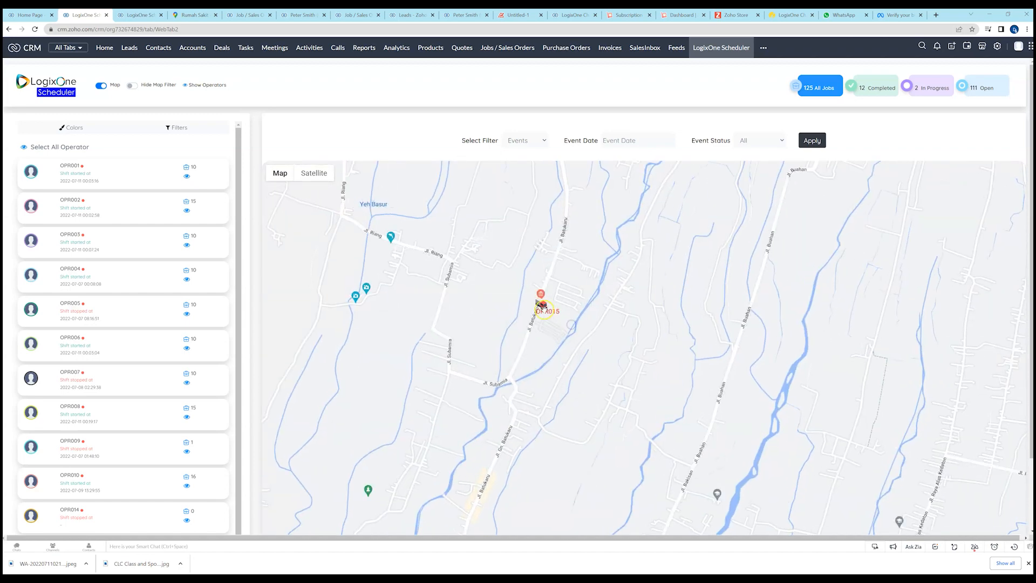
click(544, 307)
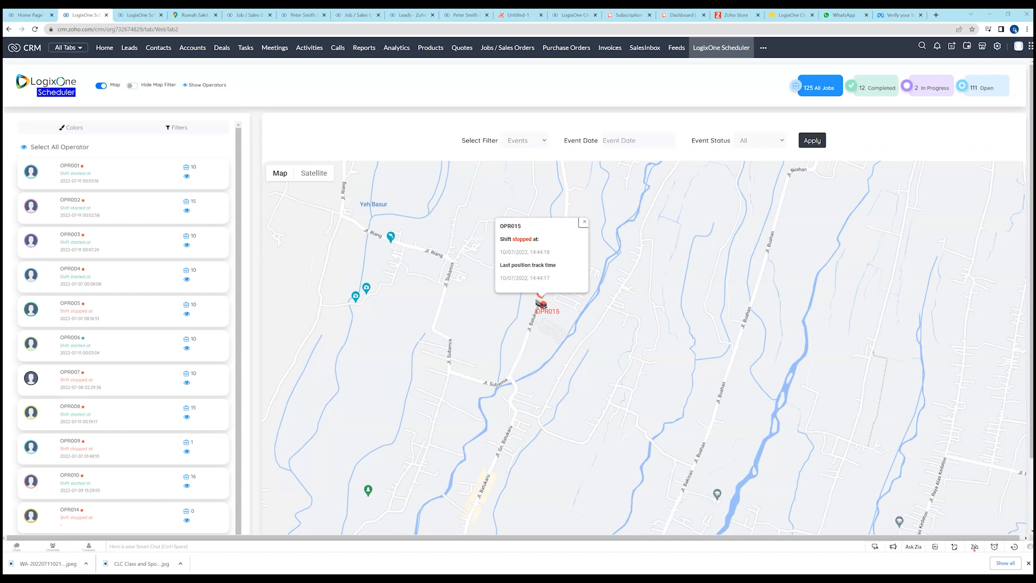
drag(449, 271, 438, 255)
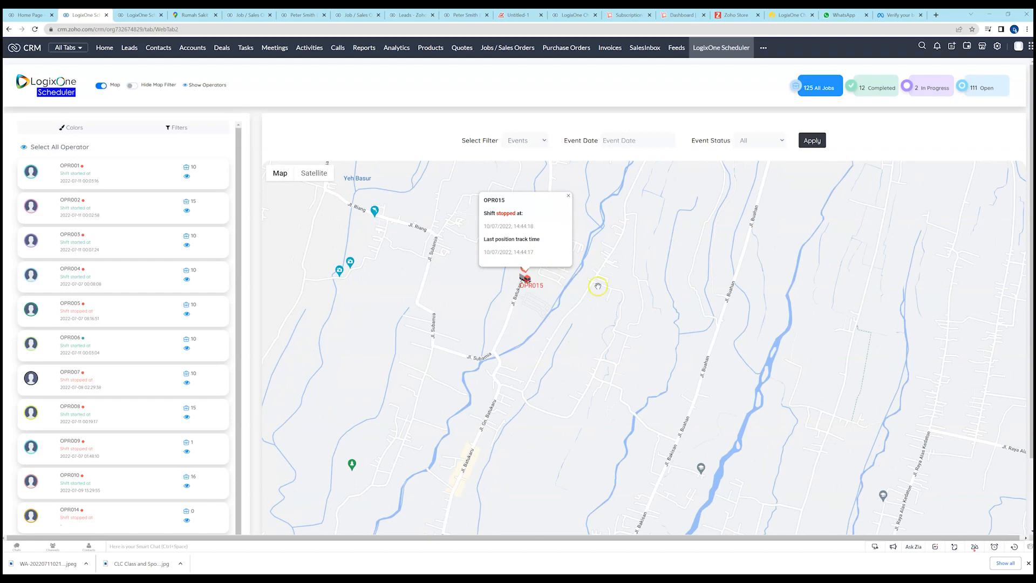
scroll(597, 284, down, 3)
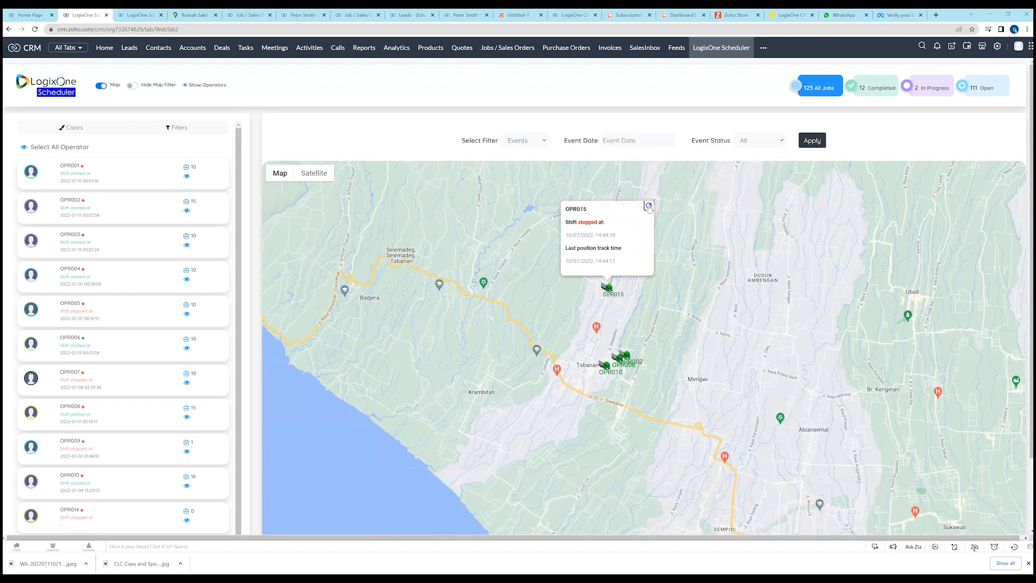
click(649, 206)
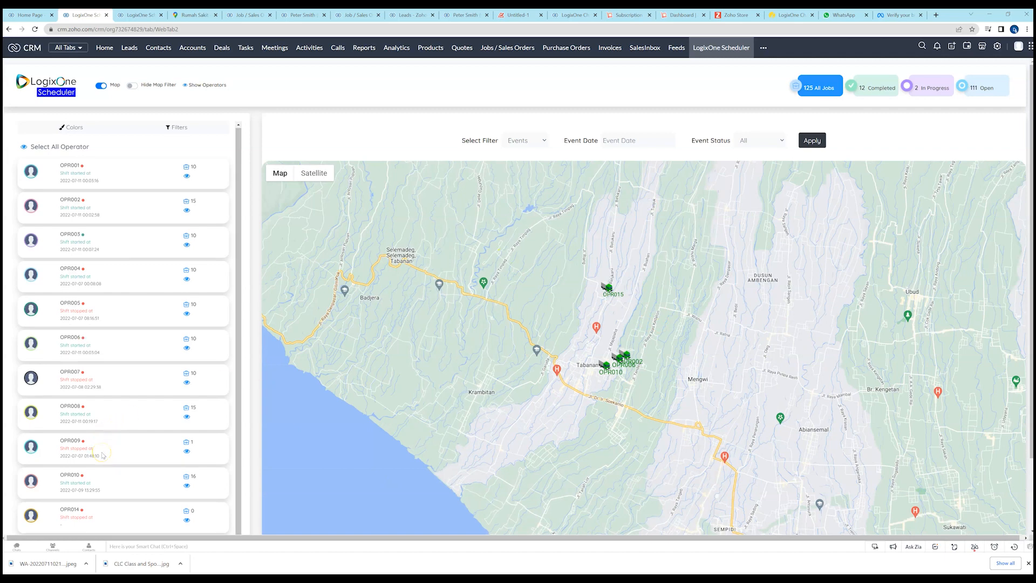
Check OPR015's shift and last position details on the map again, and close them.
scroll(103, 455, down, 3)
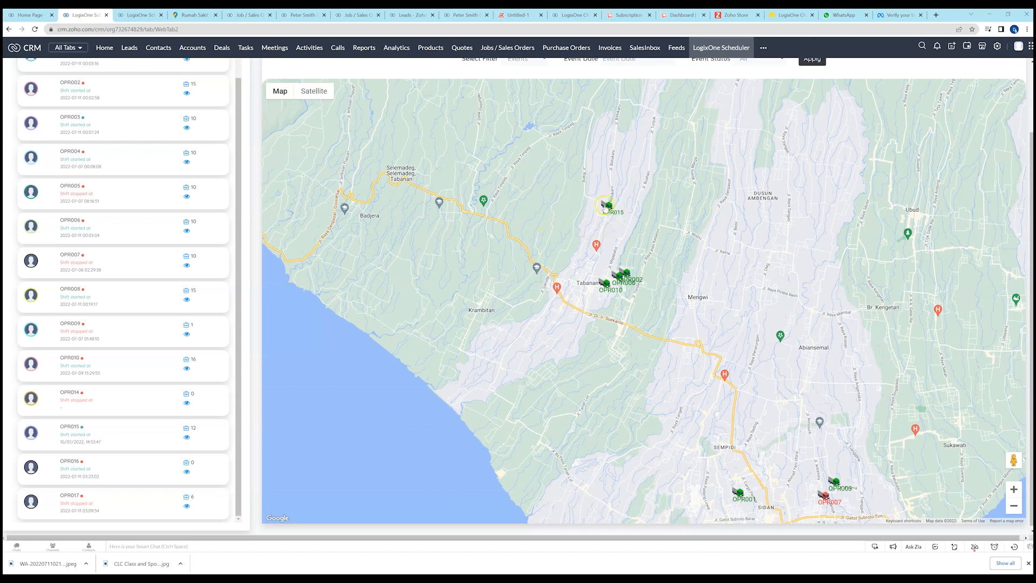
click(608, 207)
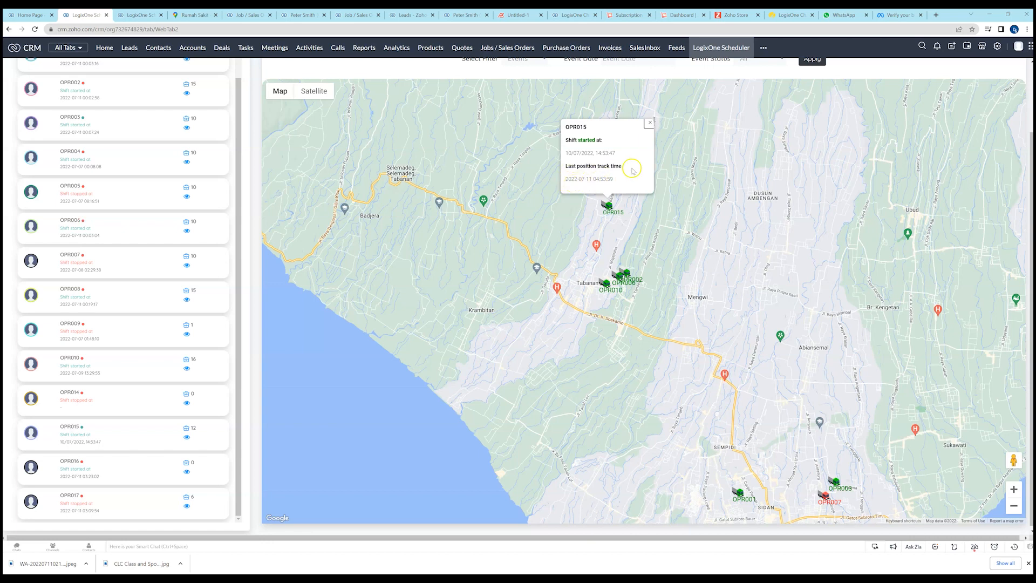
click(650, 124)
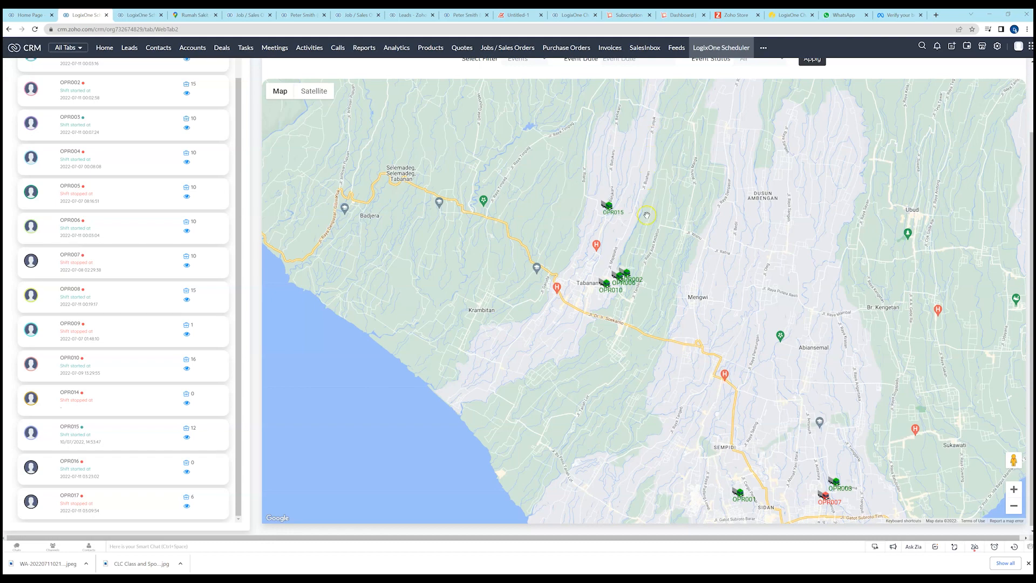
Examine the operators' locations on the map between Tabanan and Denpasar.
drag(653, 239, 650, 287)
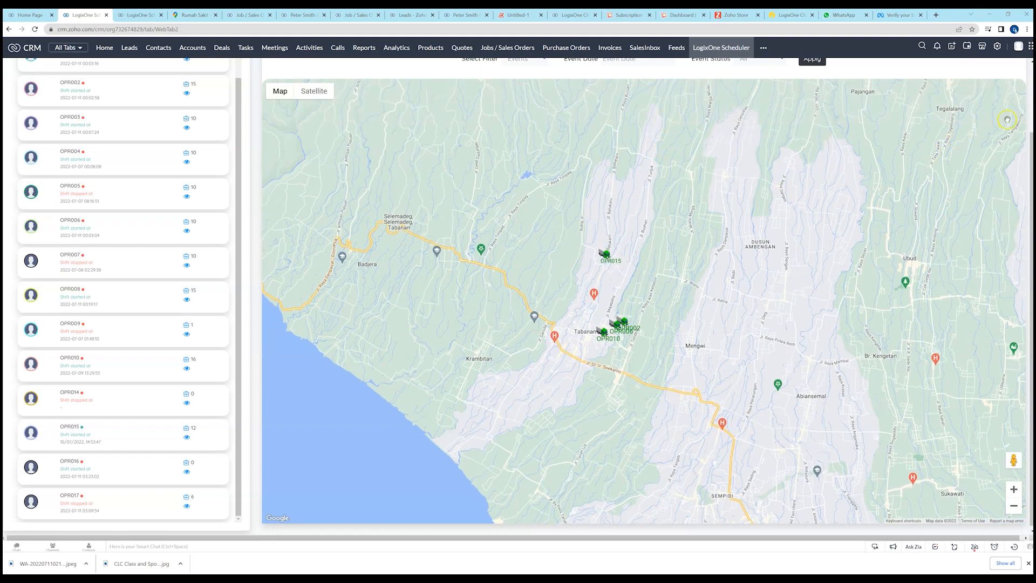
scroll(1007, 119, up, 2)
scroll(1007, 120, down, 3)
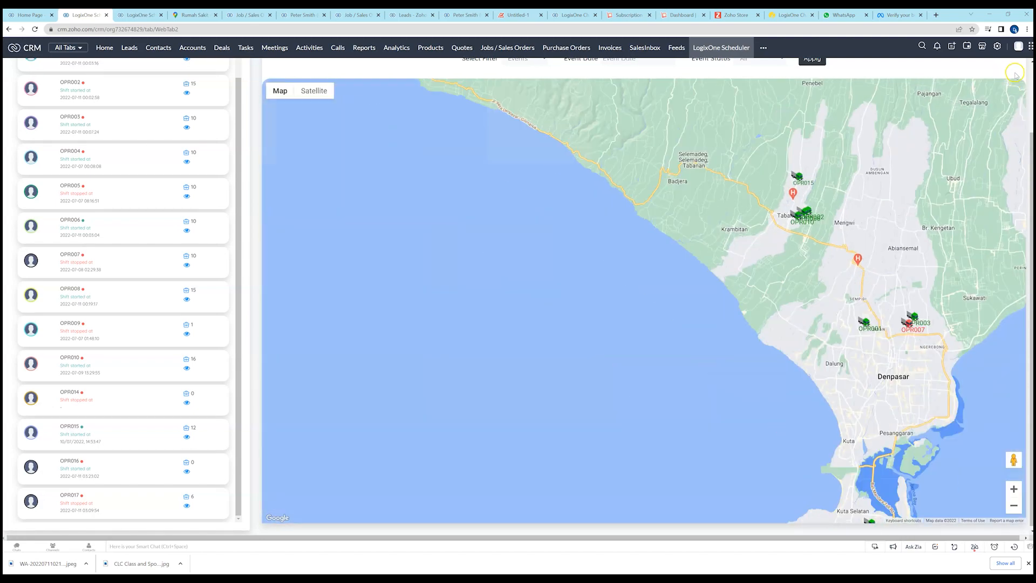
scroll(1014, 74, up, 2)
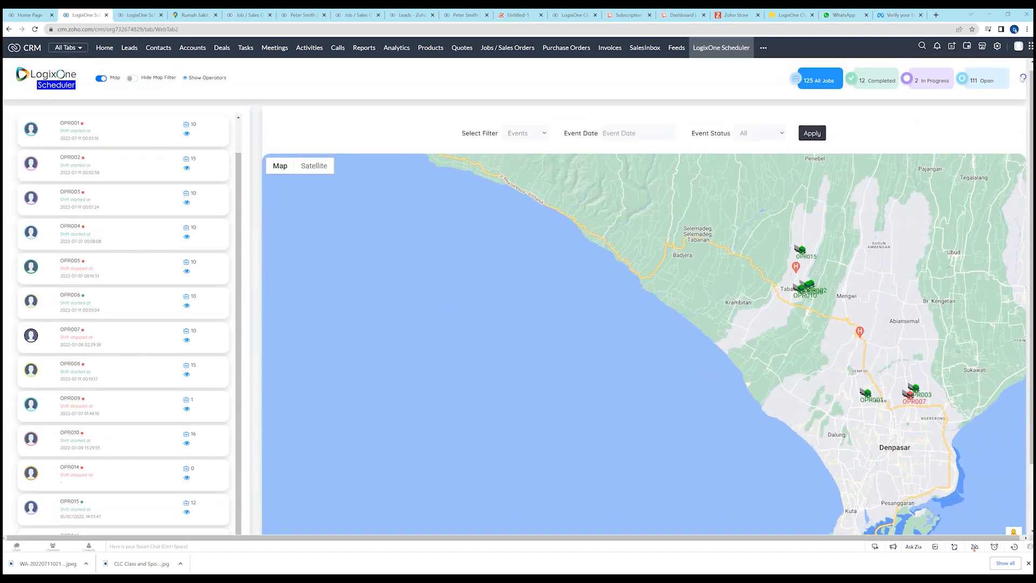
scroll(809, 281, up, 4)
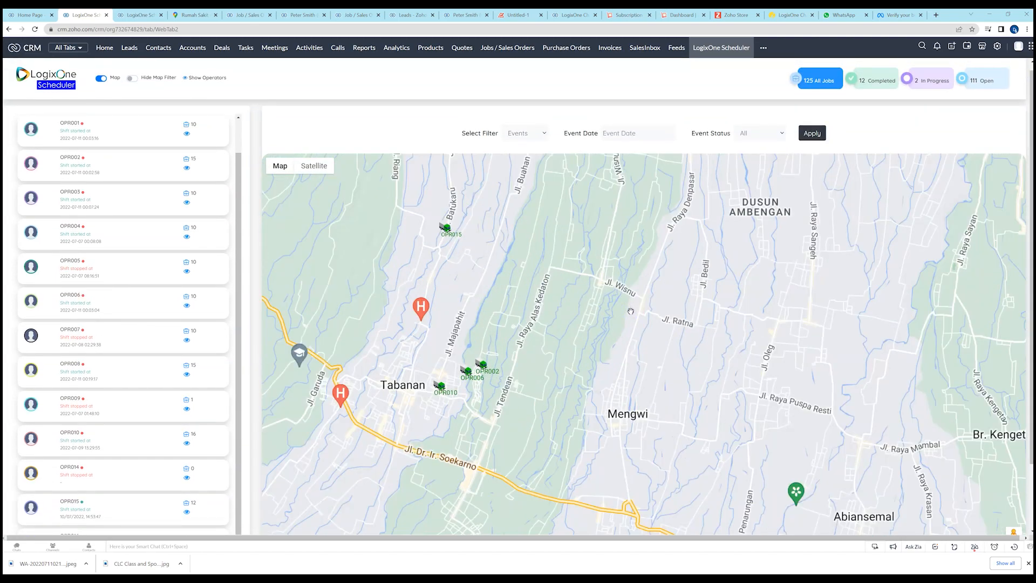
scroll(630, 312, down, 3)
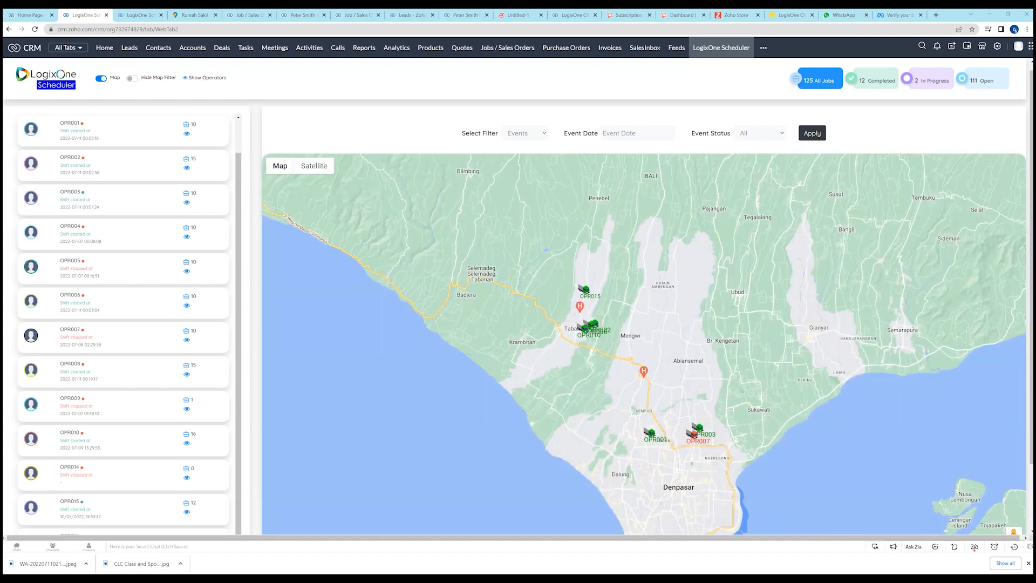
scroll(599, 289, up, 2)
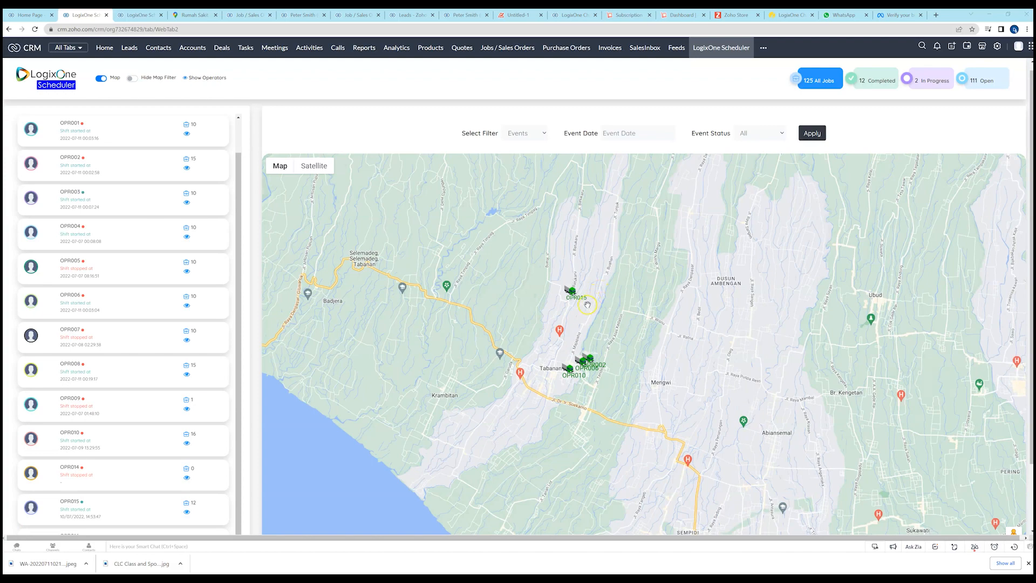
scroll(587, 305, up, 2)
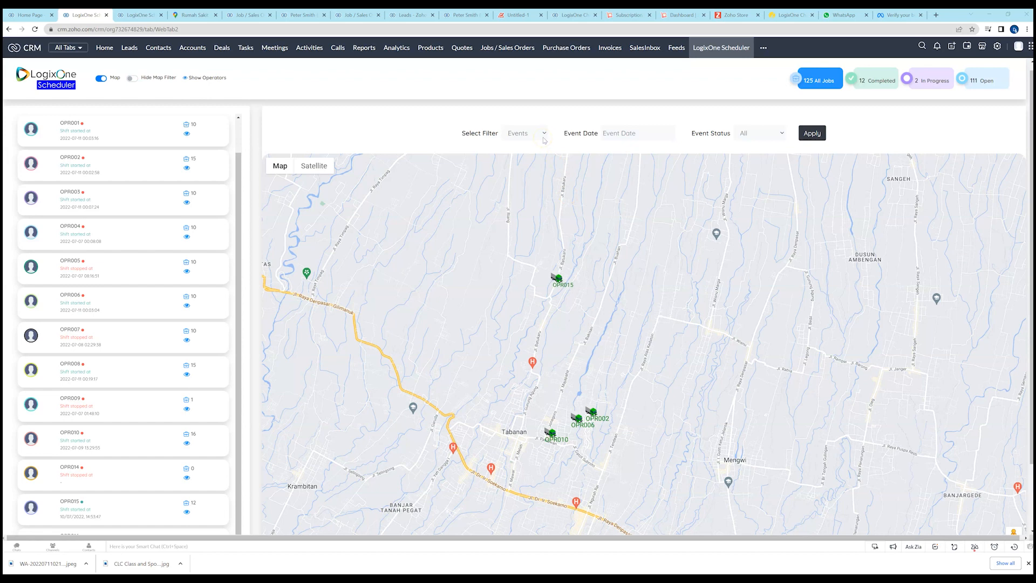
Filter the map to show Events dated 2022-07-11 with any event status.
click(545, 134)
click(546, 134)
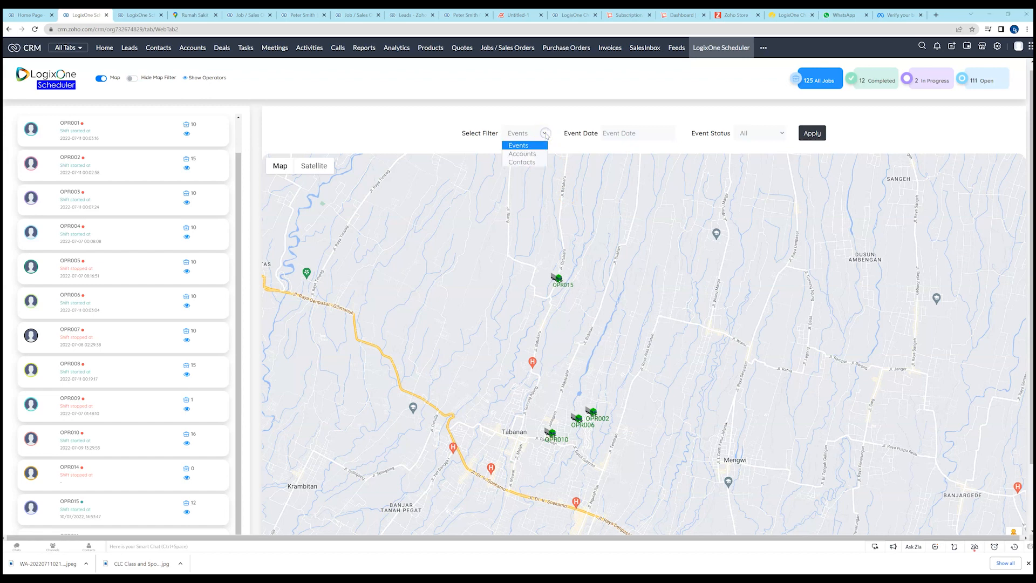
click(523, 146)
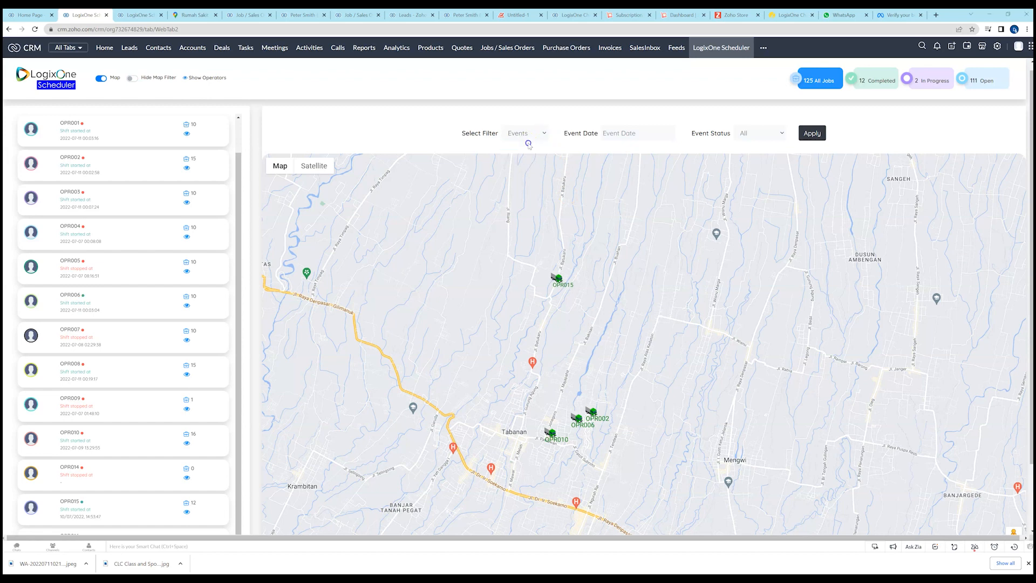
click(627, 133)
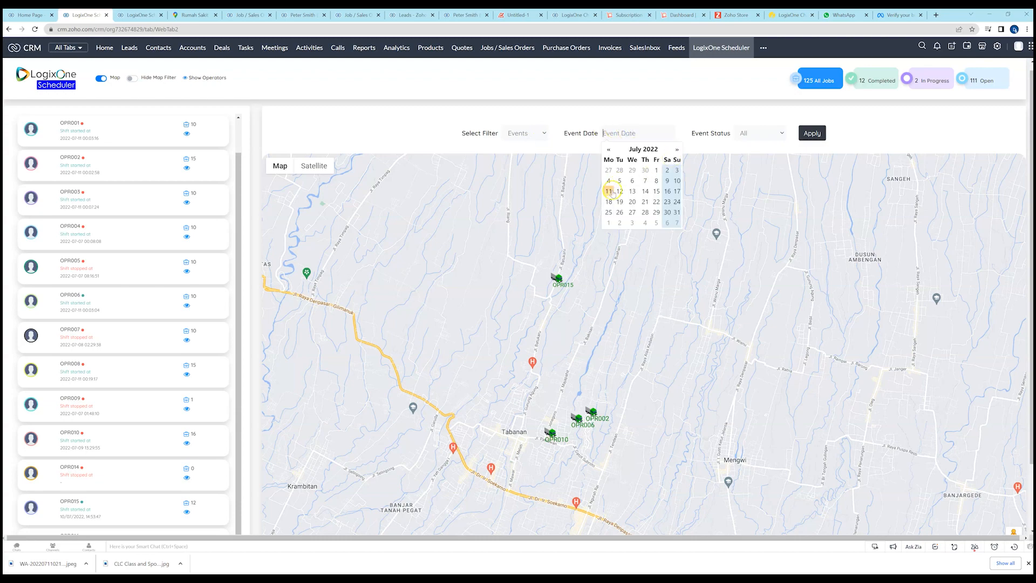
click(608, 191)
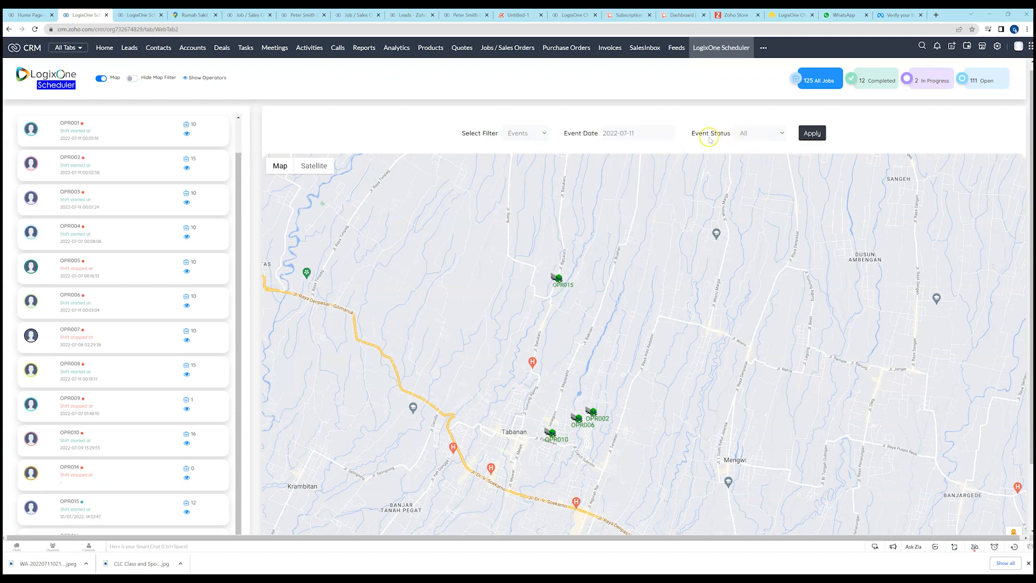
click(814, 133)
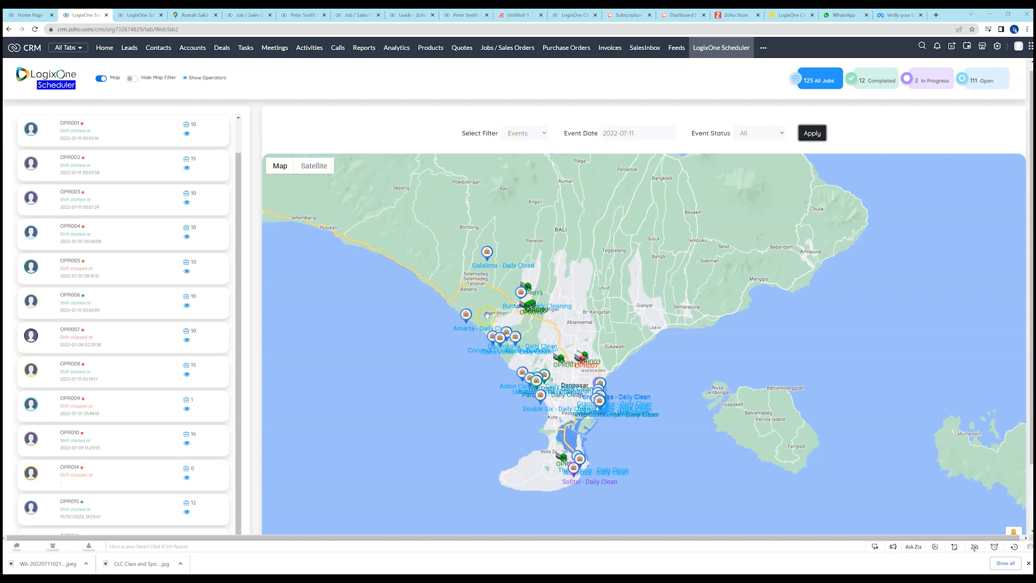
View the Amarta - Daily Clean event on the map, open its job record, return to the scheduler and close the event details.
click(465, 317)
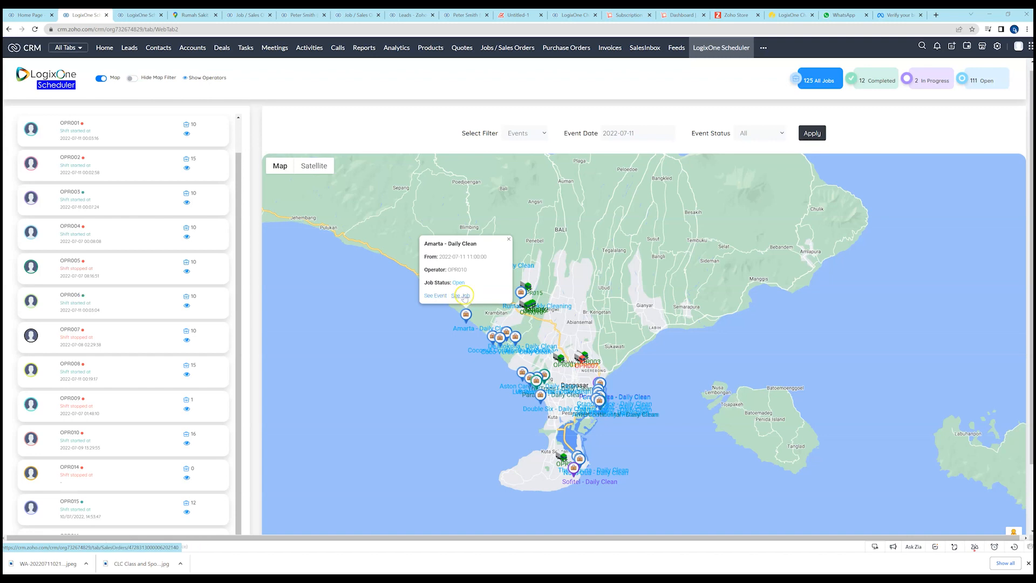
click(462, 296)
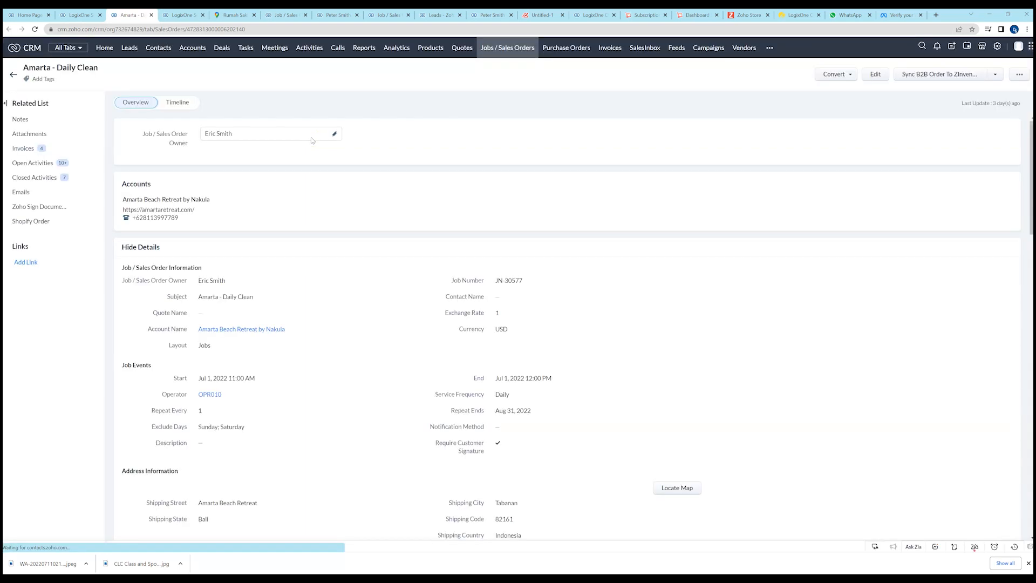
click(81, 15)
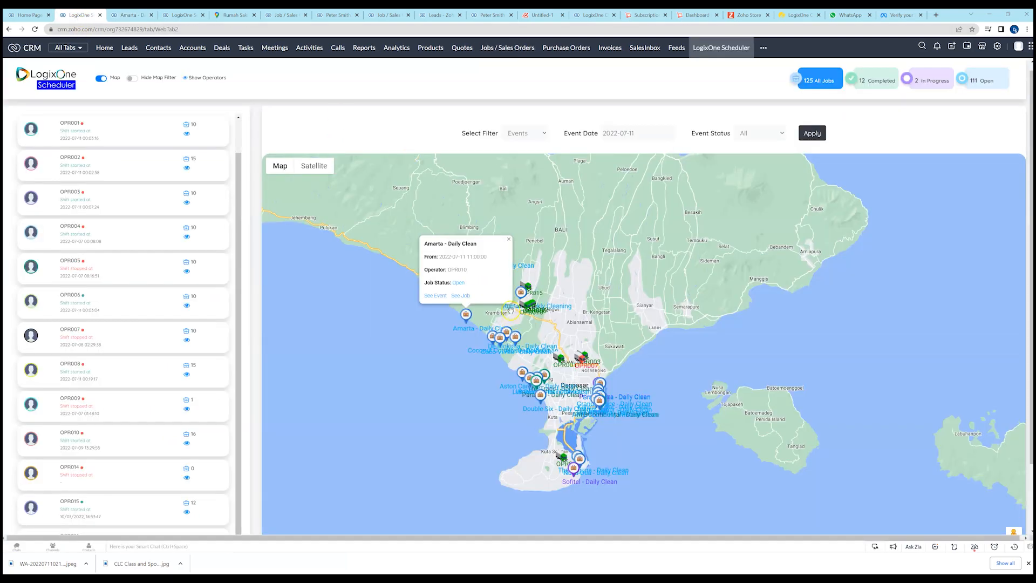
click(508, 239)
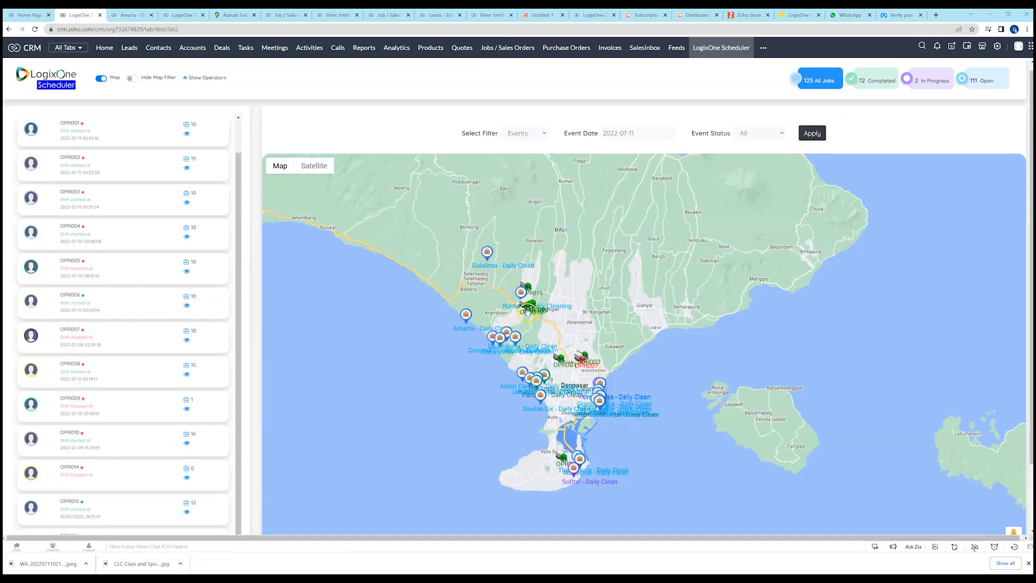
Restrict the map's events to the In Progress status and apply the filter.
scroll(532, 306, up, 3)
drag(545, 309, 589, 329)
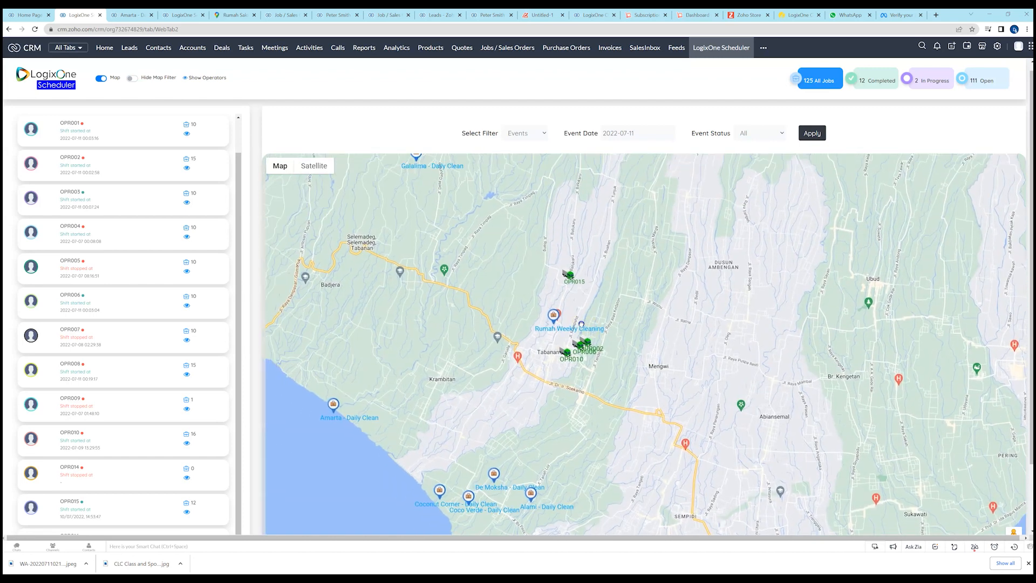
click(783, 133)
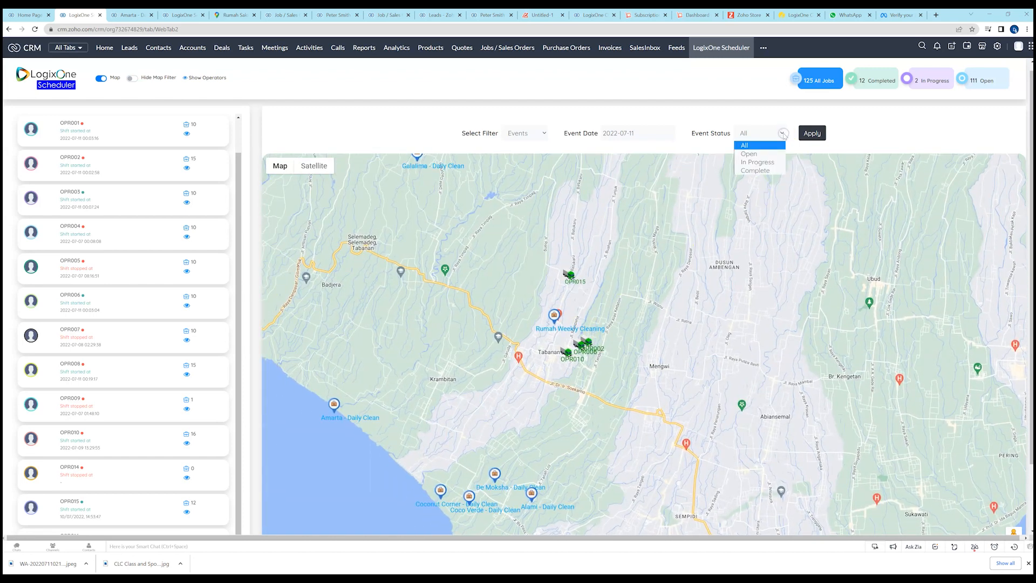
click(766, 162)
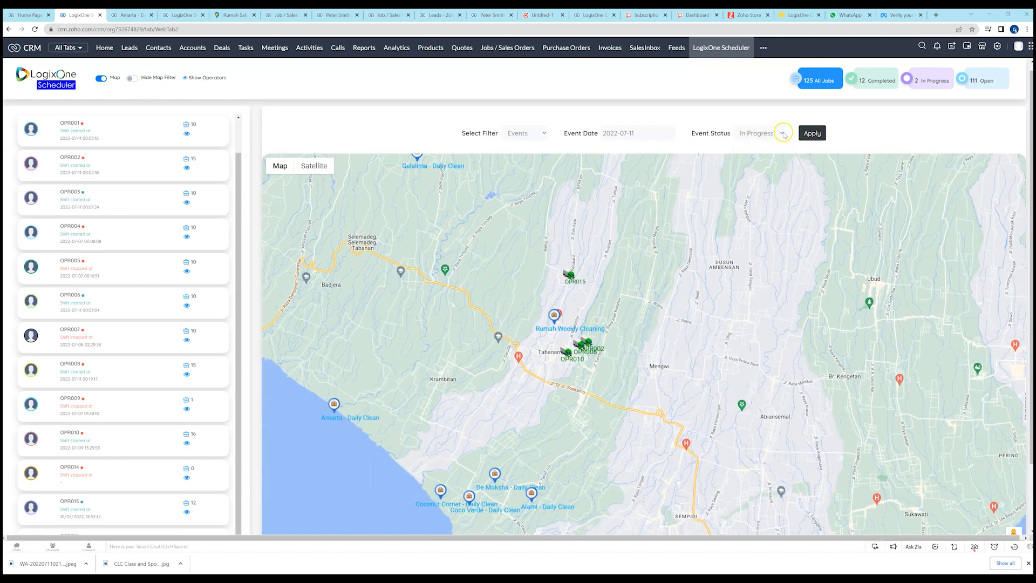
click(812, 133)
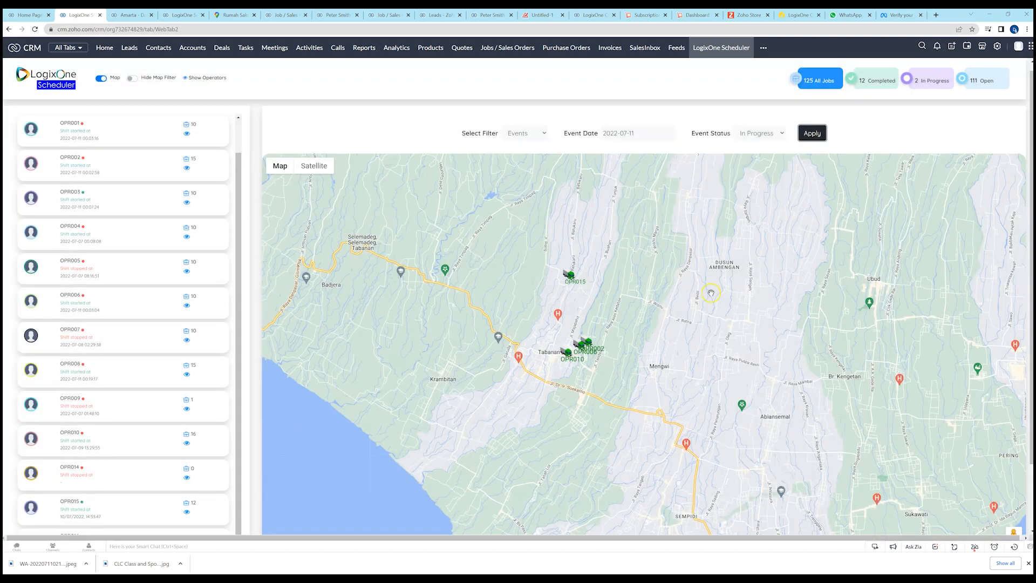
Locate the Prime Plaza - Daily Clean job east of Denpasar, view its event details, and close them.
scroll(711, 293, down, 5)
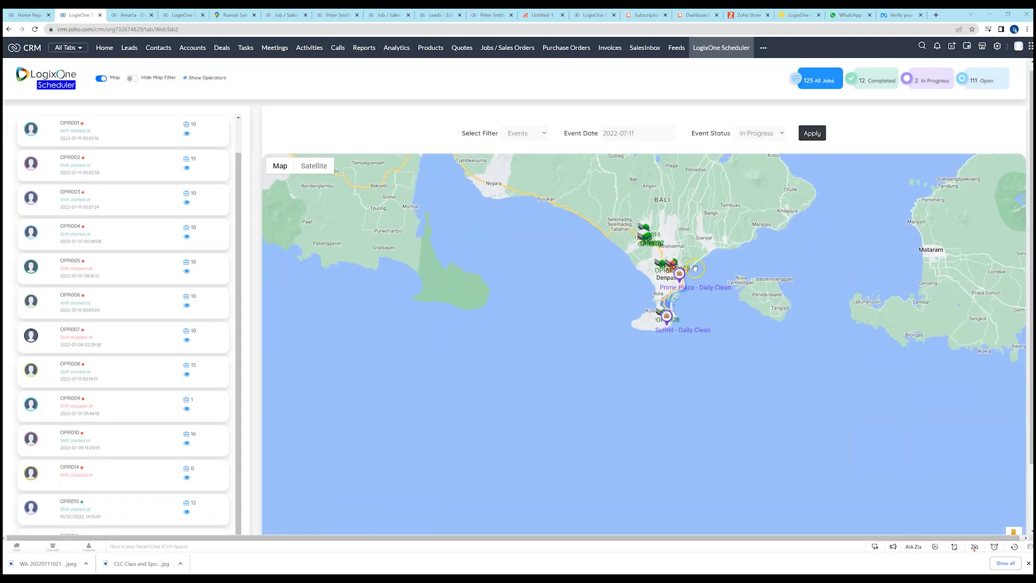
scroll(695, 268, up, 4)
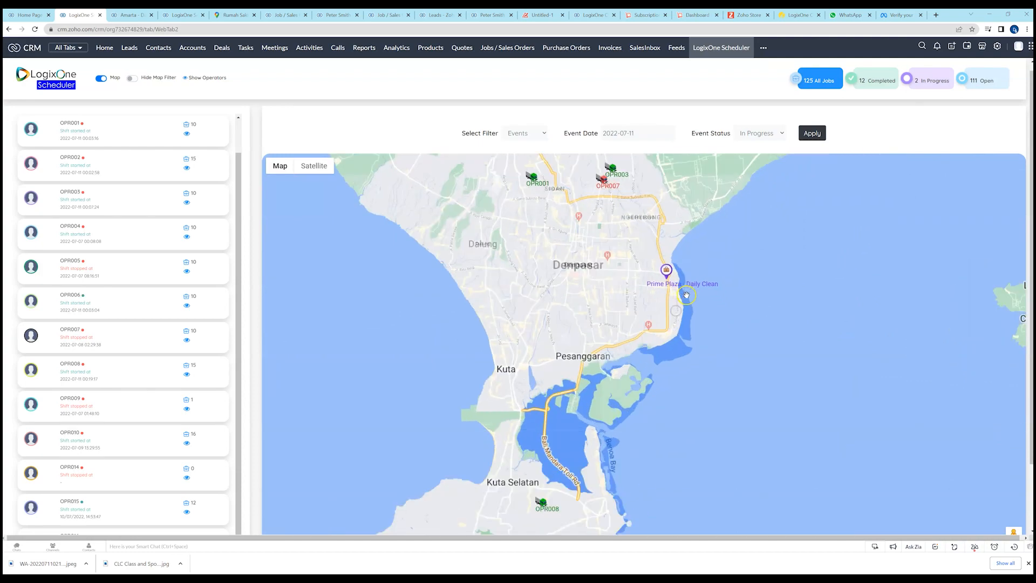
scroll(686, 295, up, 3)
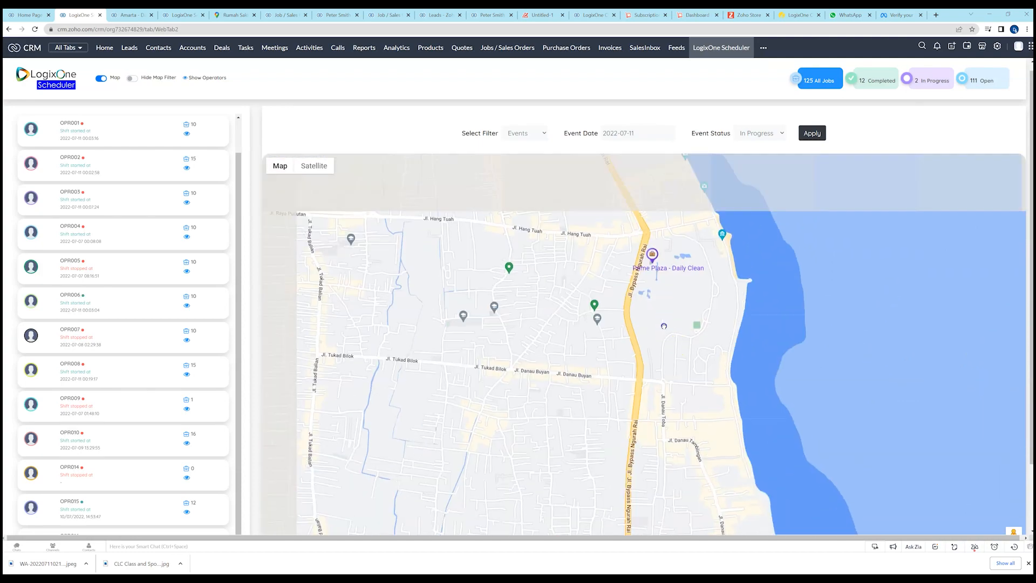
click(658, 270)
click(911, 81)
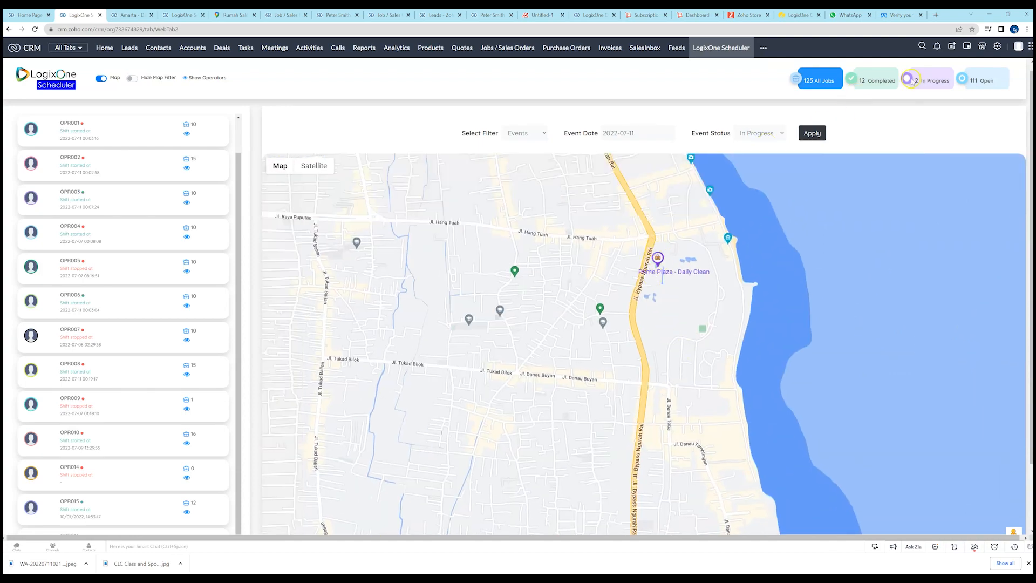
click(659, 260)
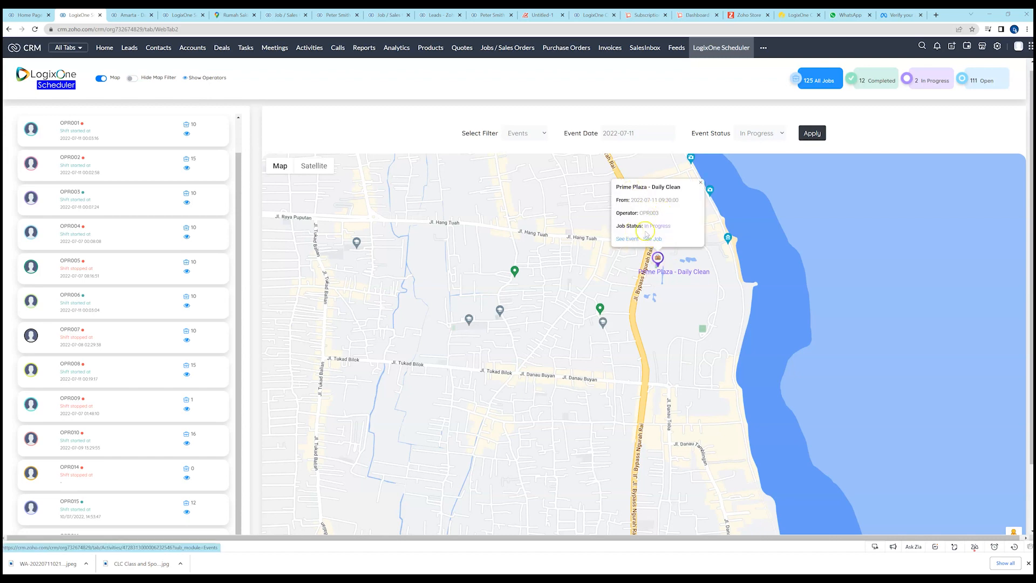
click(701, 183)
Locate operator OPR015 on the map north of Tabanan.
scroll(557, 248, down, 3)
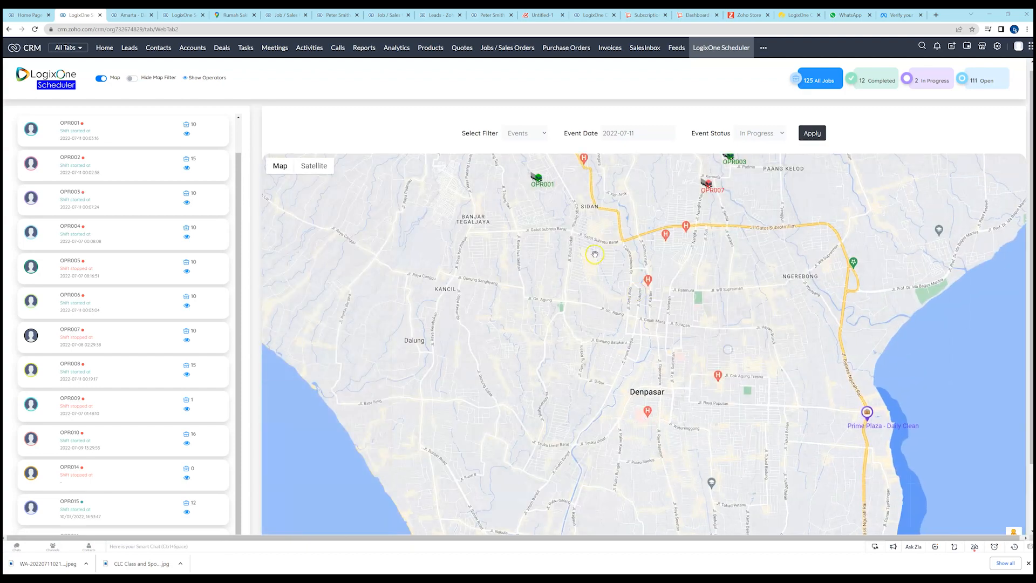
scroll(557, 248, down, 2)
scroll(604, 269, down, 2)
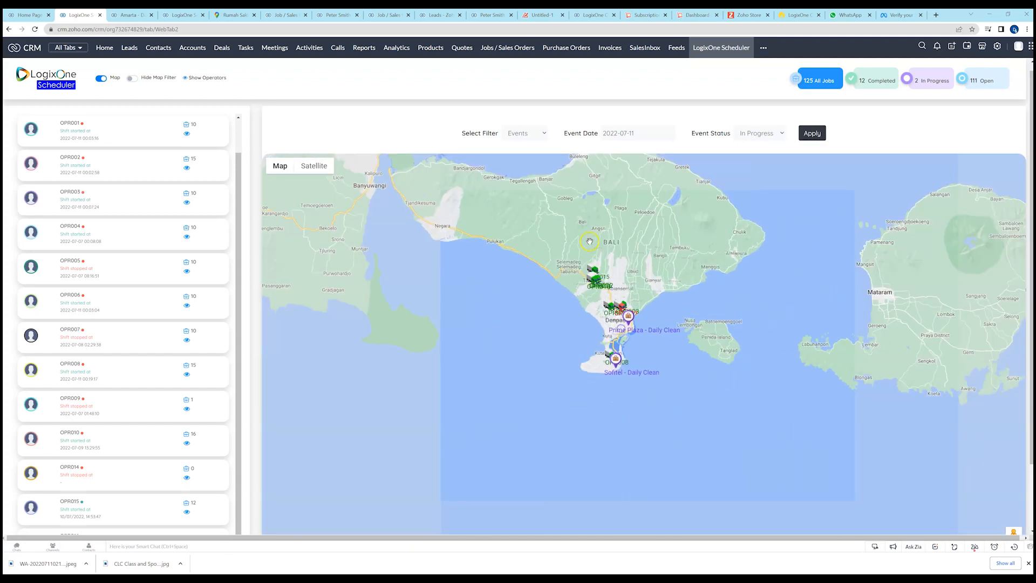
scroll(590, 242, up, 2)
scroll(603, 301, up, 5)
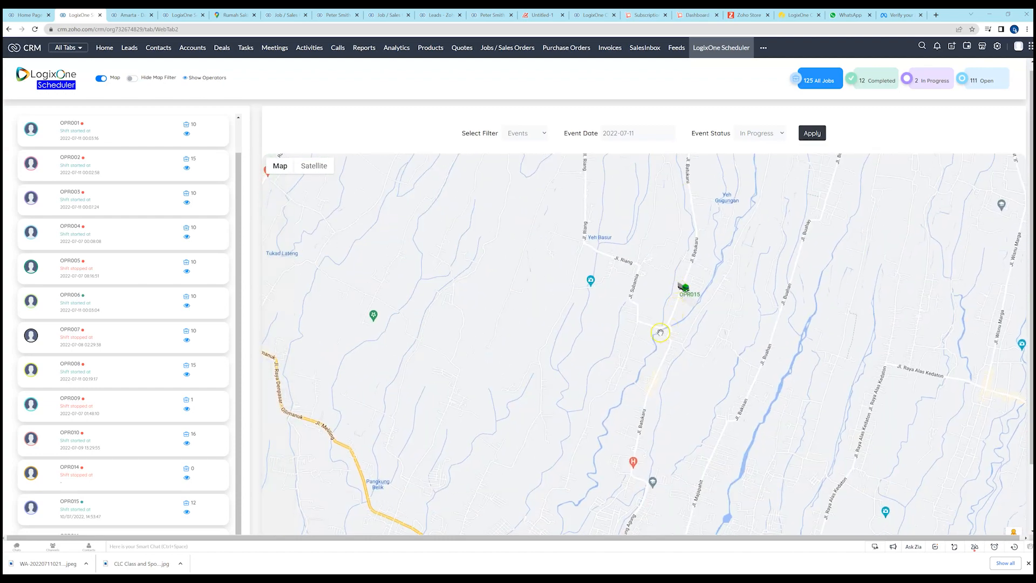
drag(652, 325, 593, 234)
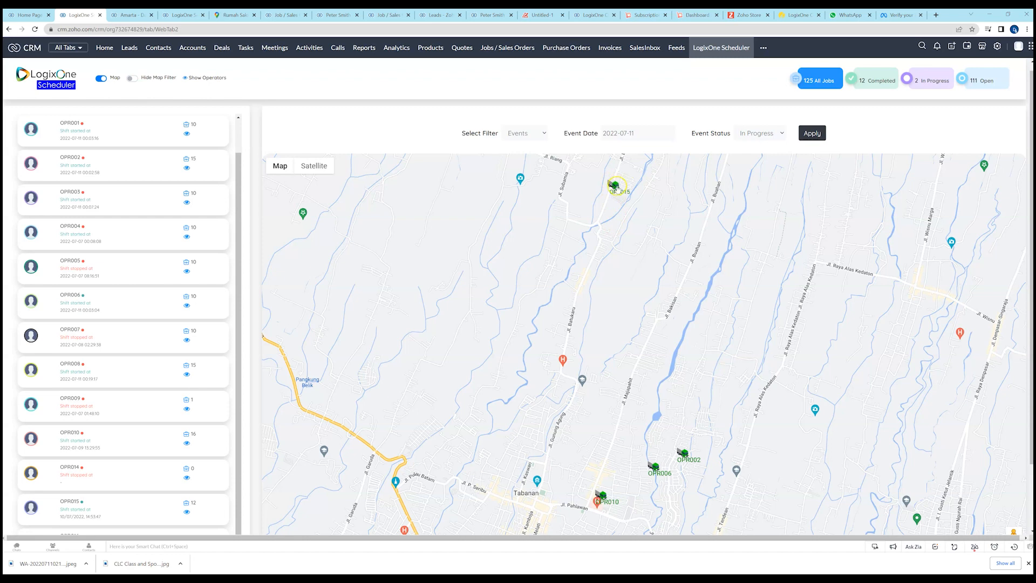
mouse_move(613, 181)
mouse_down()
mouse_move(549, 227)
mouse_move(540, 201)
mouse_up()
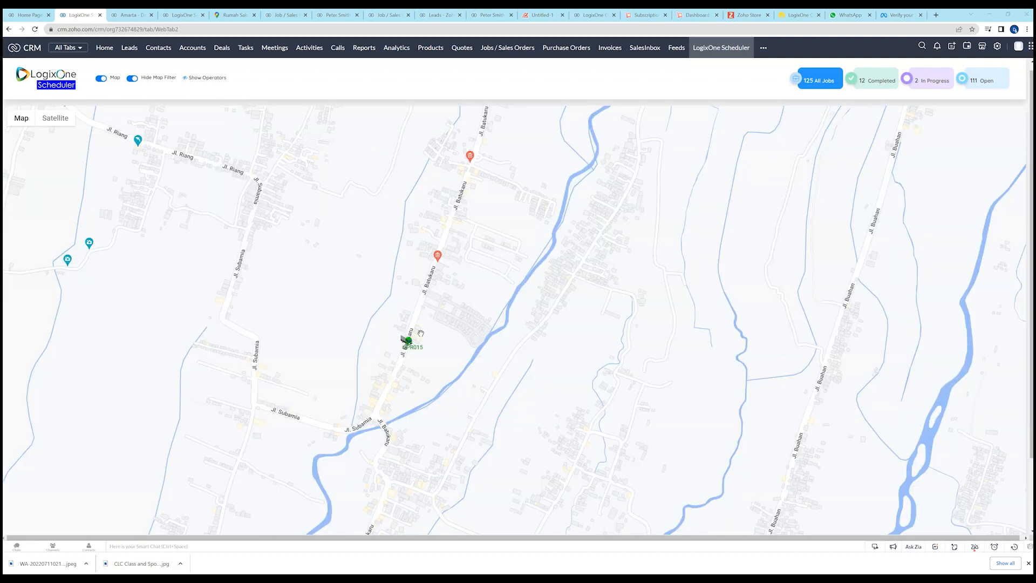
Track OPR015's live movement along Jl. Batukaru in relation to the Rumah Weekly Cleaning job.
drag(421, 333, 427, 204)
scroll(438, 263, up, 3)
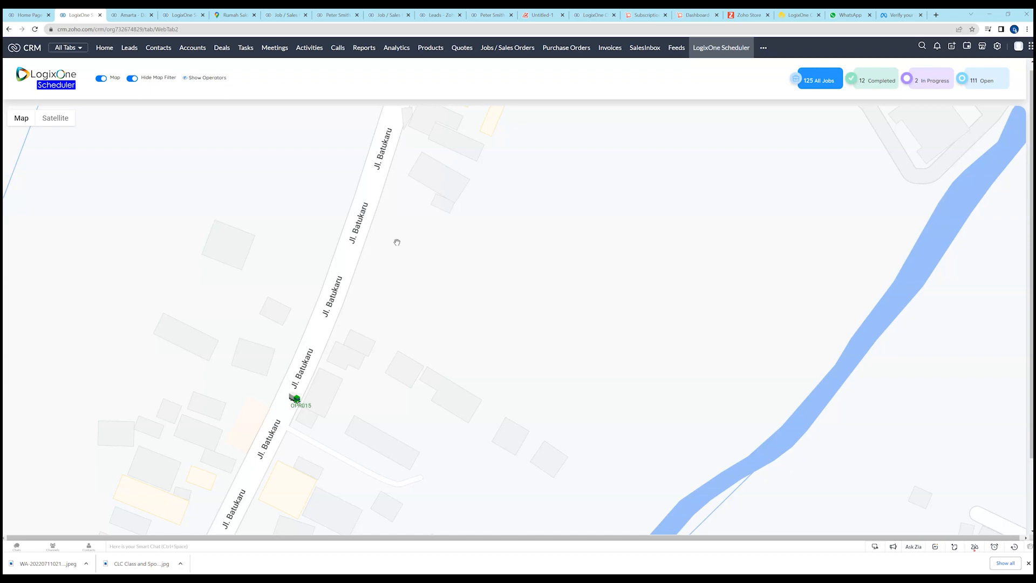
scroll(347, 332, down, 2)
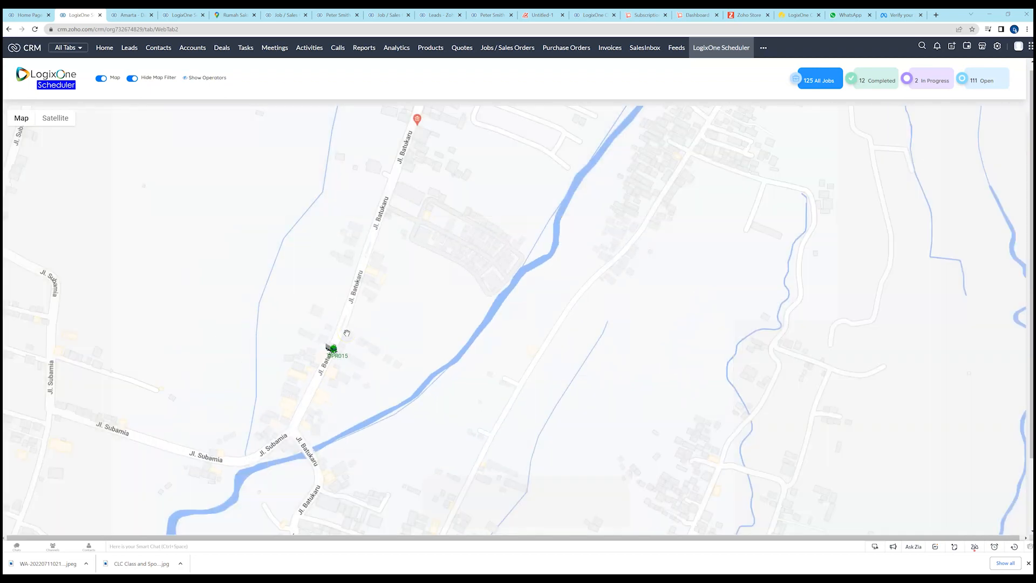
scroll(351, 330, down, 2)
scroll(355, 328, down, 2)
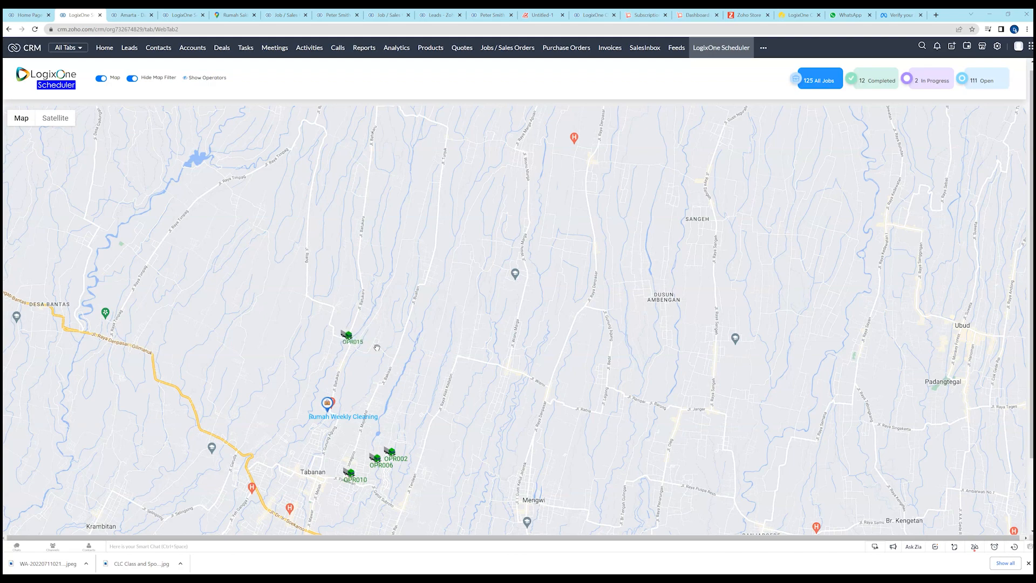
scroll(370, 344, up, 5)
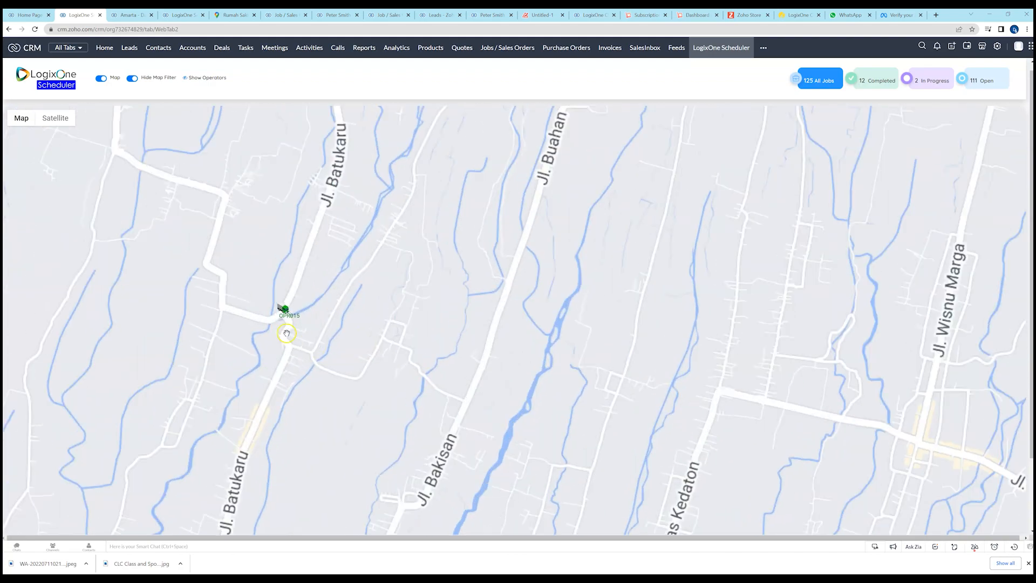
scroll(429, 287, up, 2)
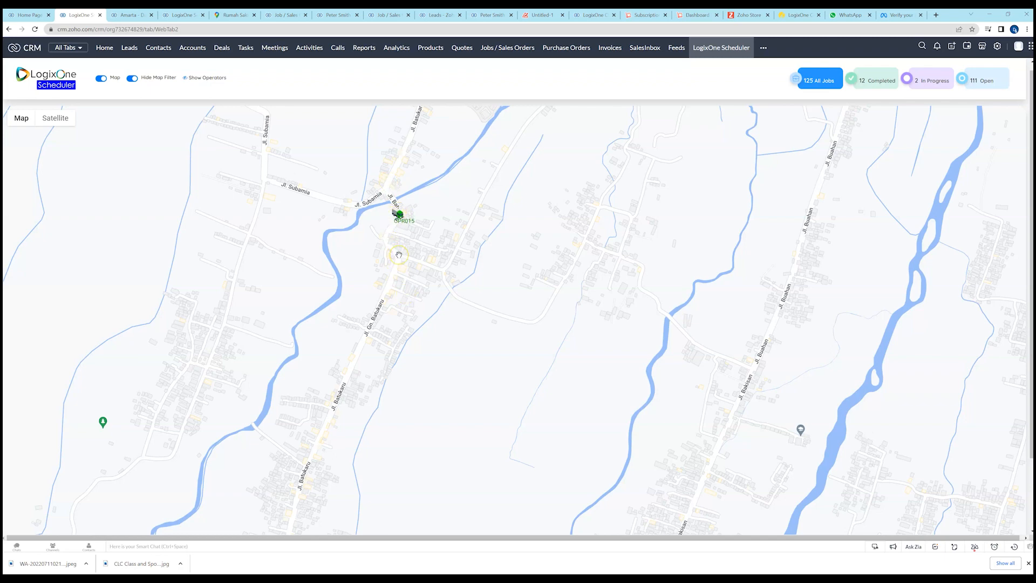
View the Rumah Weekly Cleaning event's operator and job status on the map, and close the details.
scroll(419, 284, down, 3)
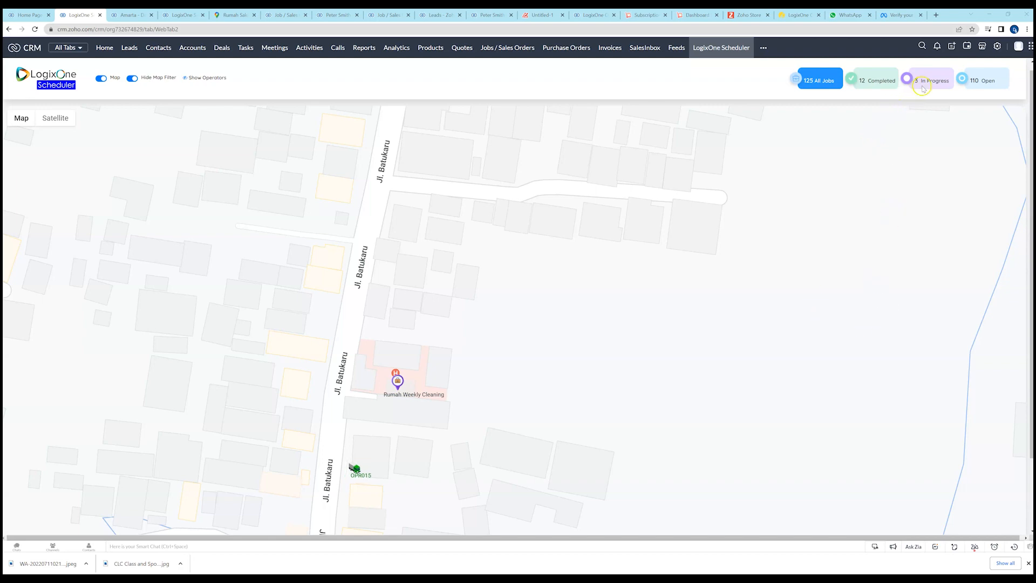
click(397, 383)
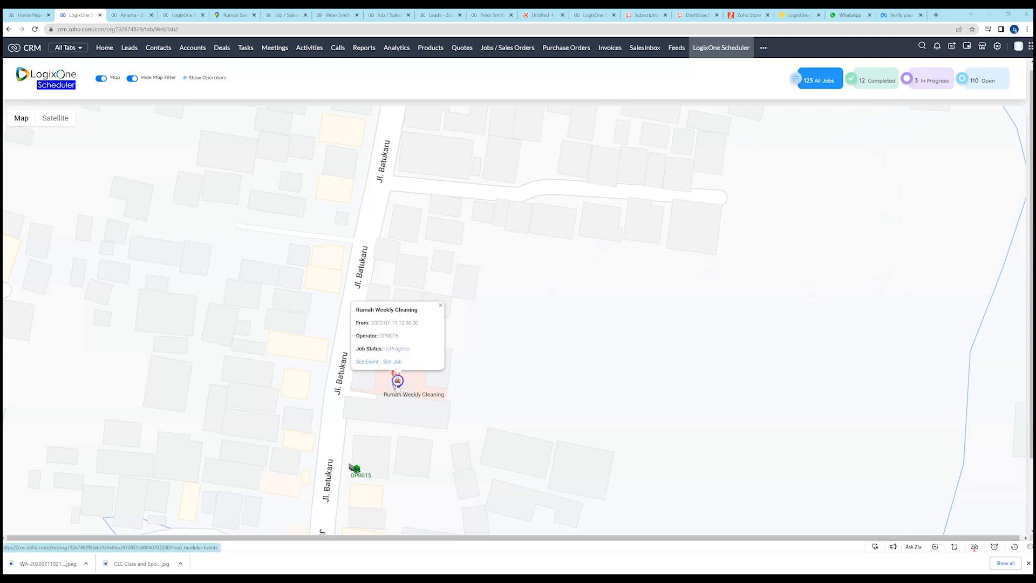
click(440, 306)
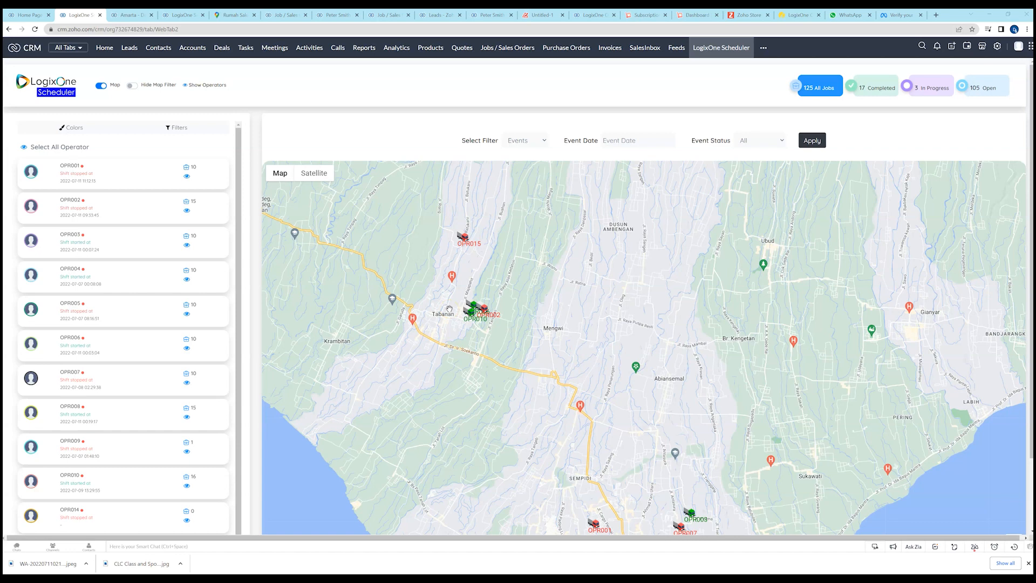
Filter the map to accounts in state BALI with postcode BALI - 82162, and view their locations across the island.
click(489, 278)
click(491, 274)
click(551, 142)
click(544, 142)
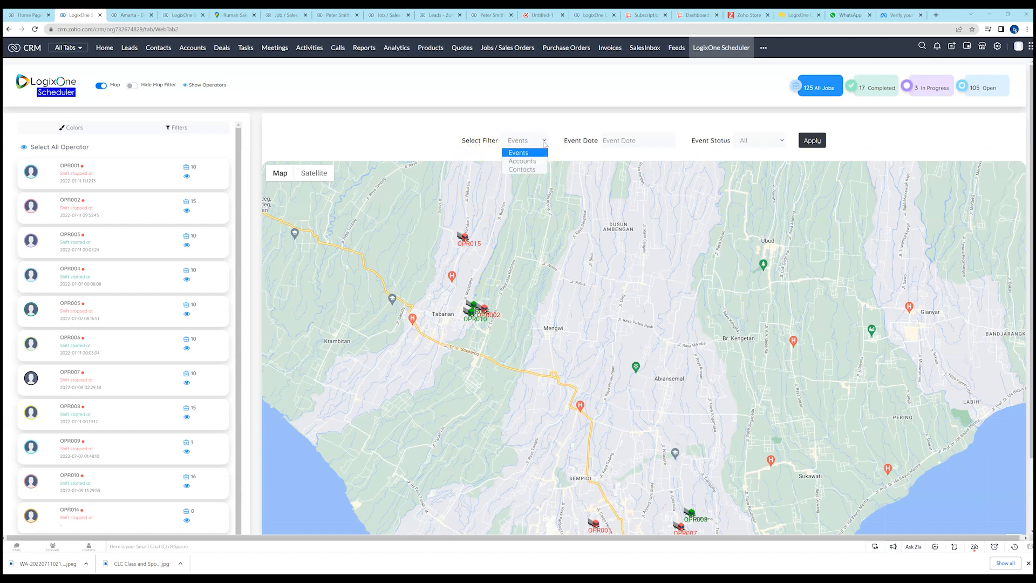
click(540, 160)
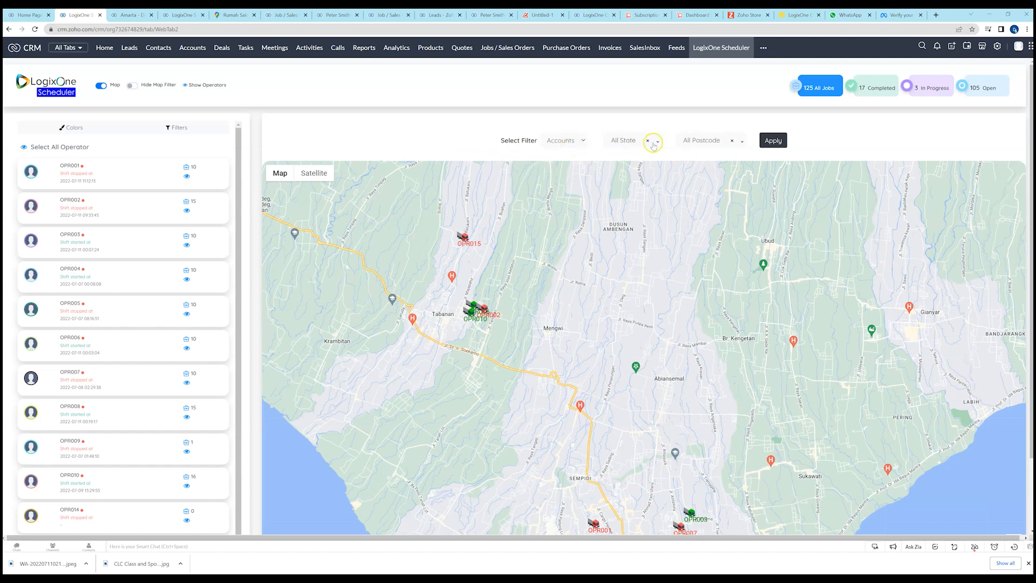
click(658, 142)
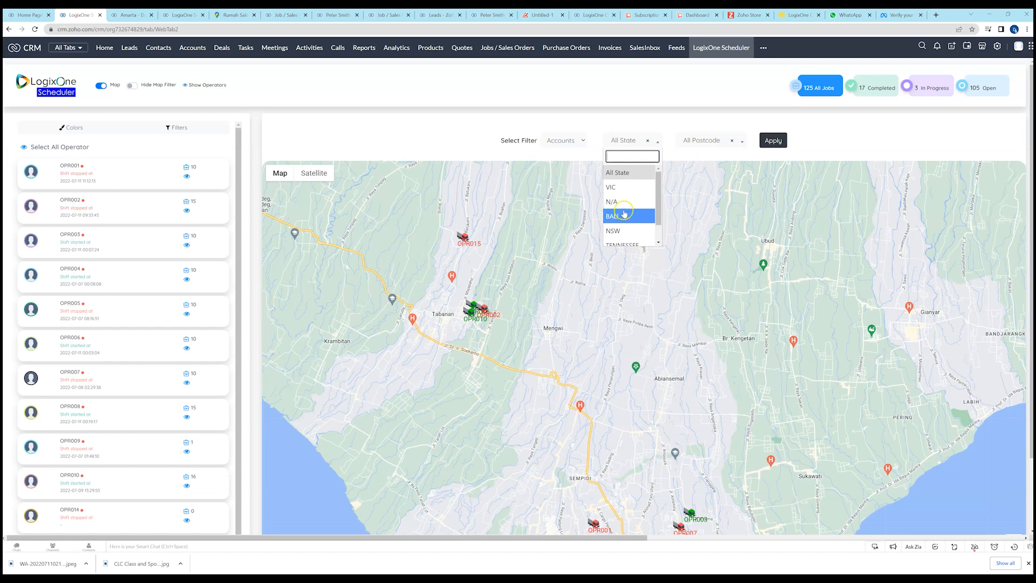
click(619, 216)
click(735, 143)
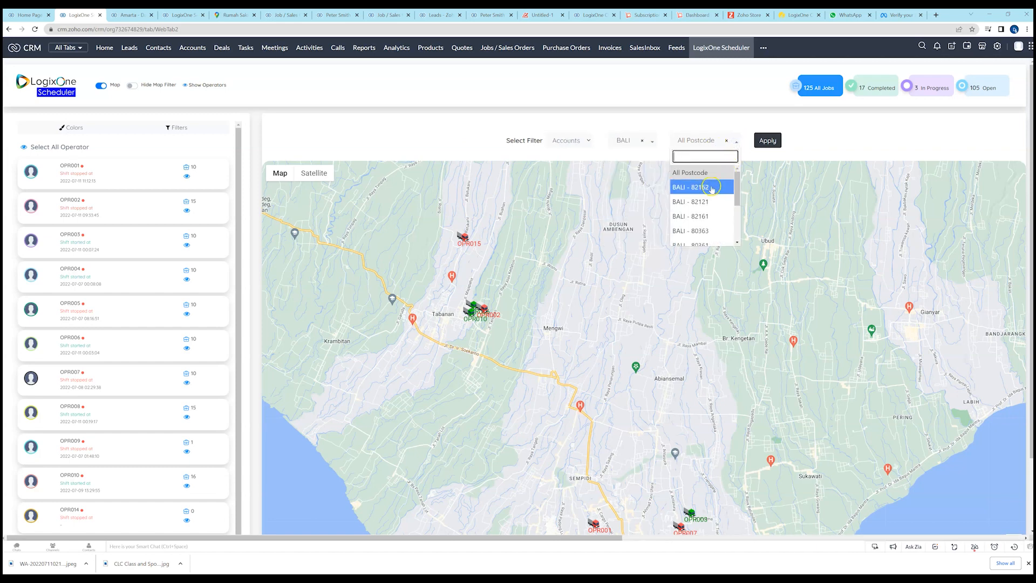
click(708, 187)
click(771, 142)
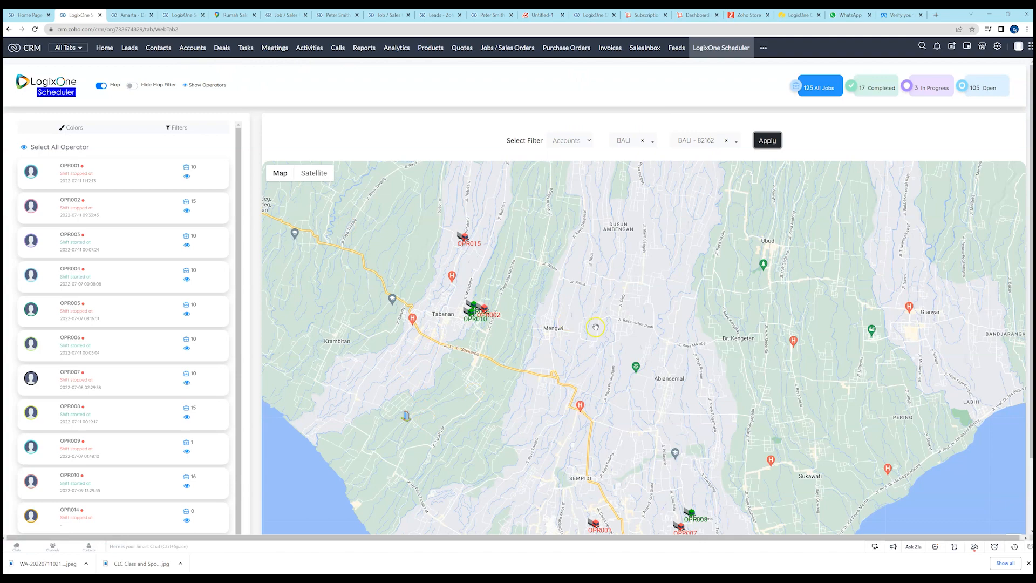
scroll(596, 327, down, 3)
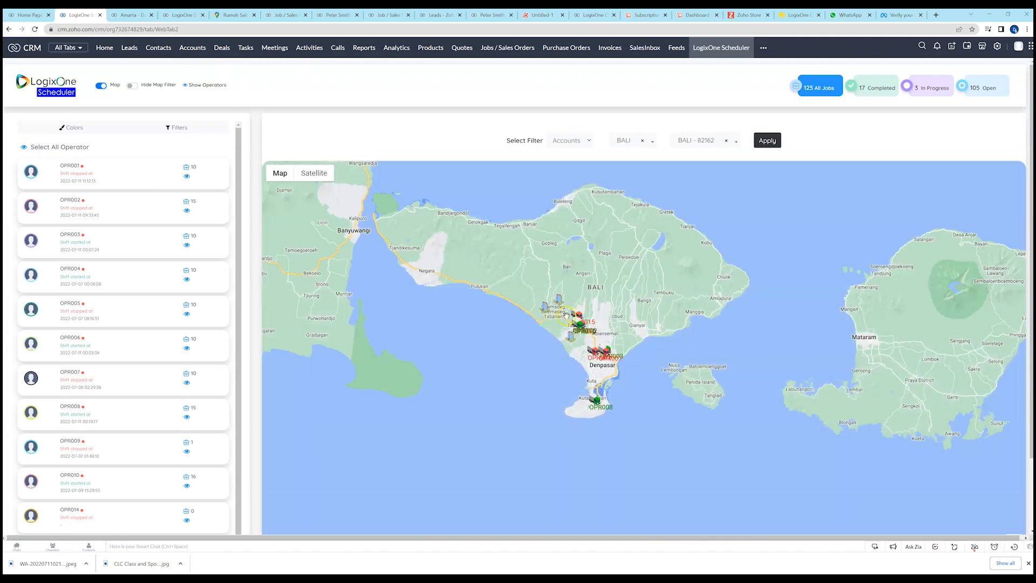
scroll(565, 314, up, 2)
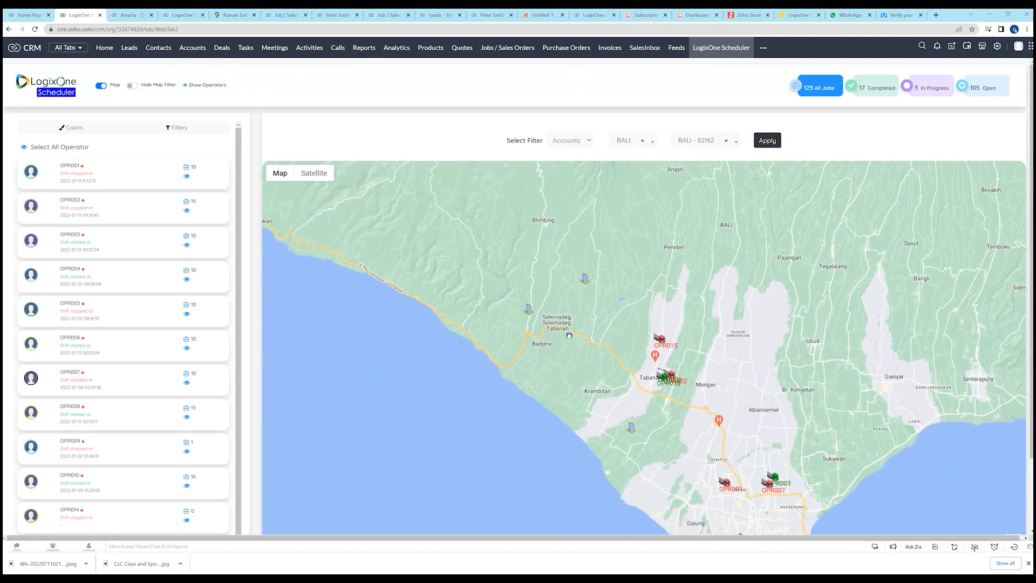
Widen the BALI accounts filter to All Postcode, apply it, and view the accounts around Denpasar.
click(735, 144)
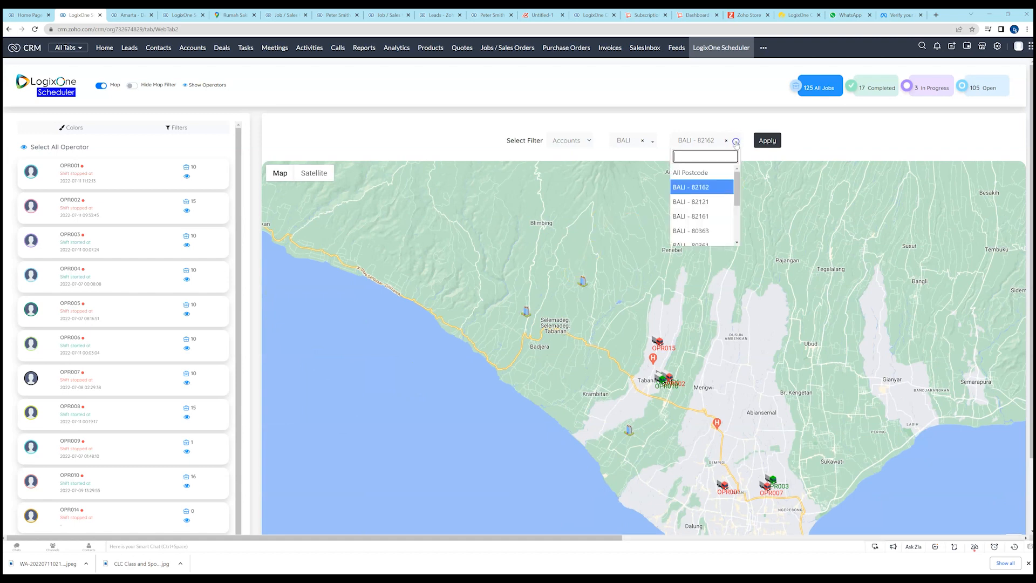
click(699, 172)
click(757, 142)
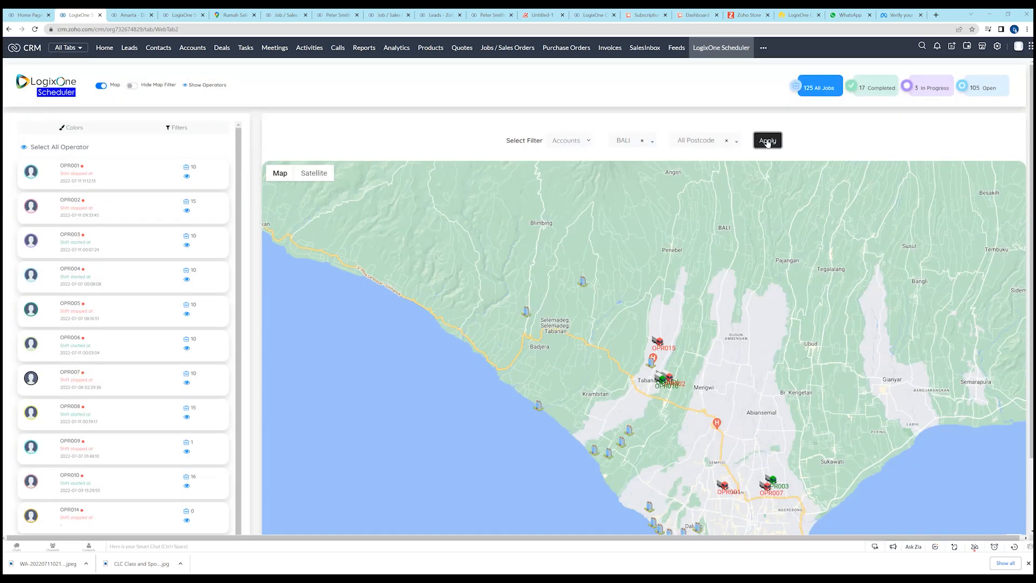
drag(740, 344, 696, 244)
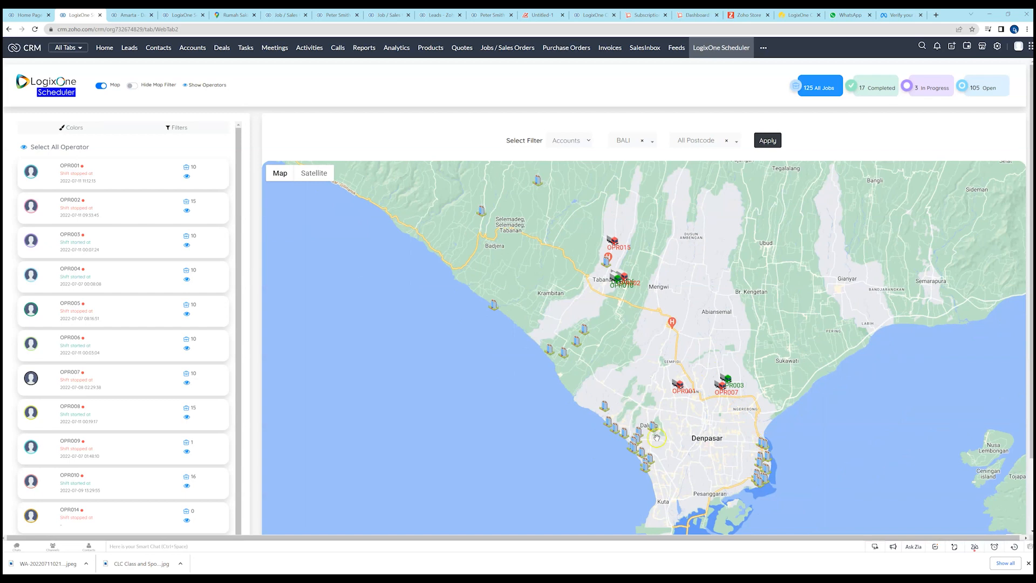
Switch the map filter to Contacts and review the available filter types.
click(588, 141)
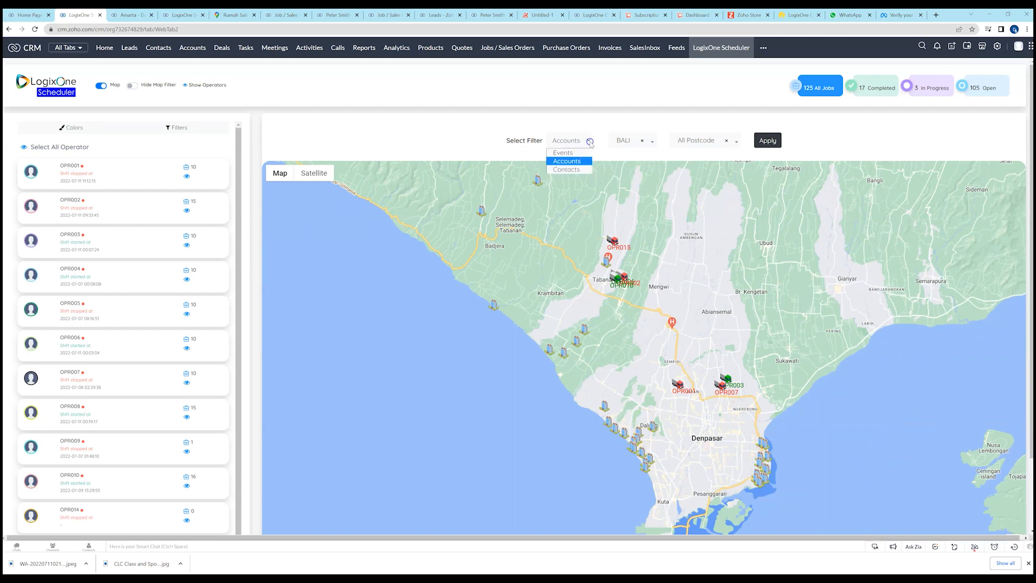
click(584, 170)
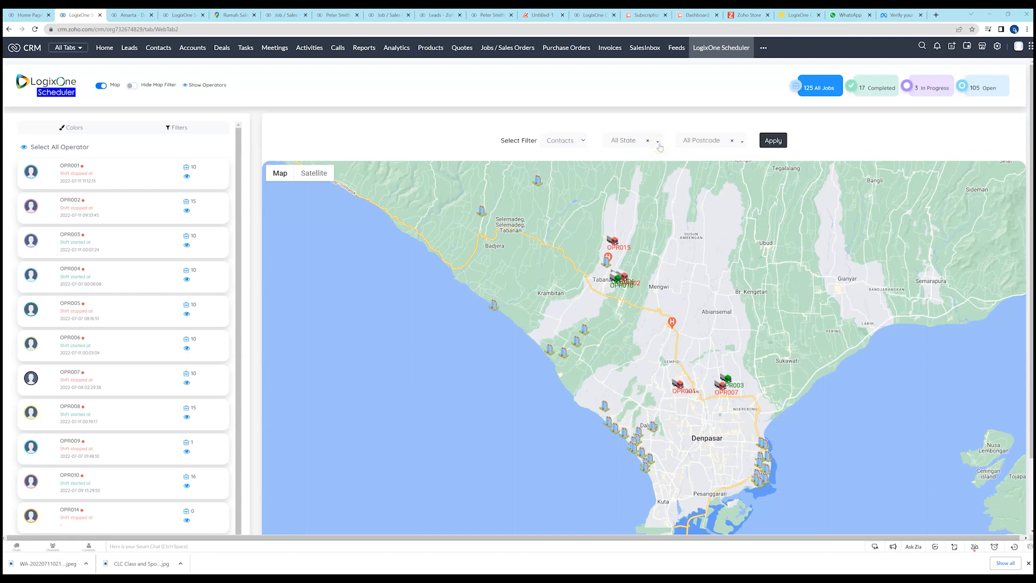
click(584, 140)
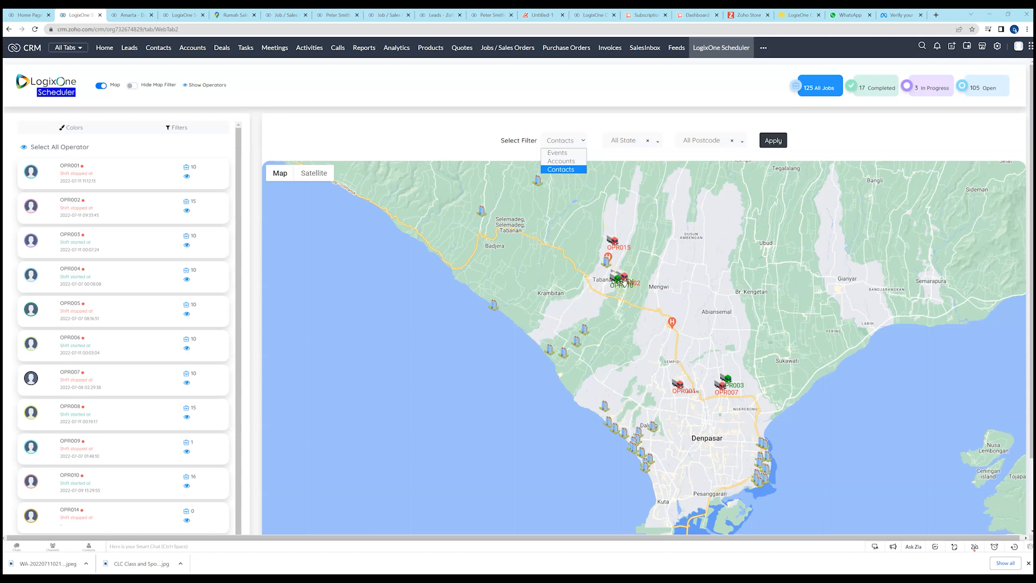
click(473, 141)
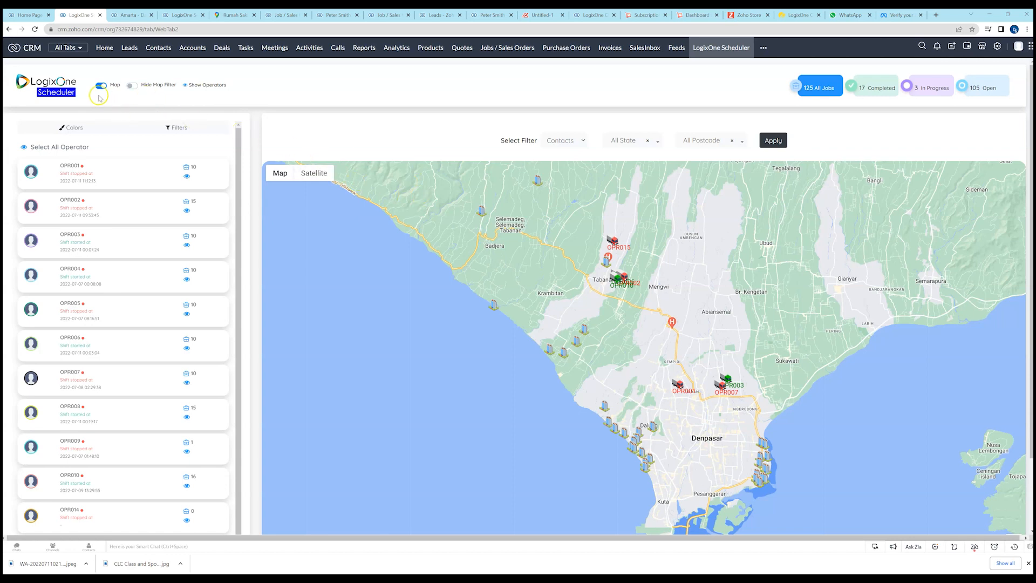
Hide the operator list beside the map and toggle the Hide Map Filter option.
click(186, 86)
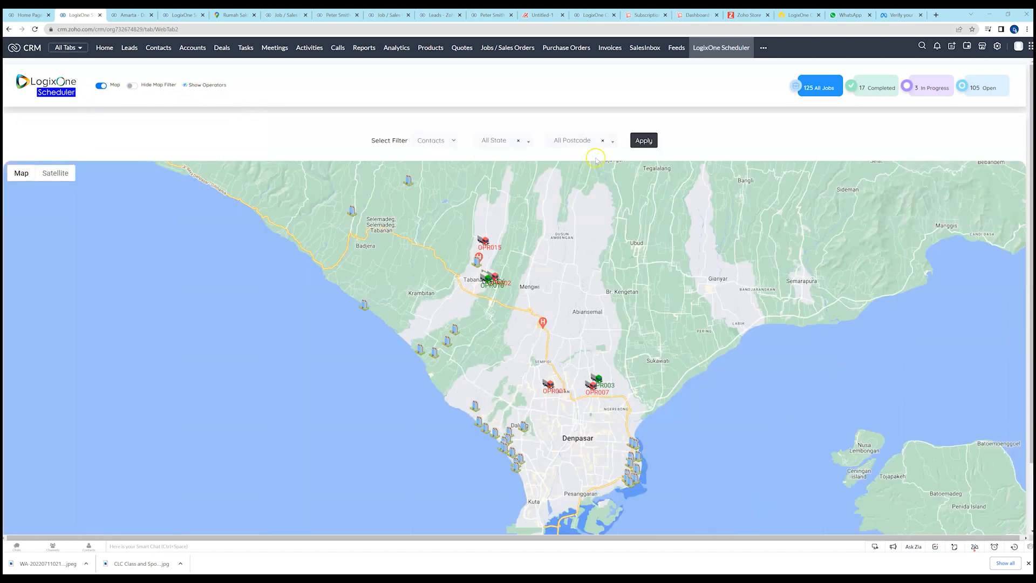
click(132, 85)
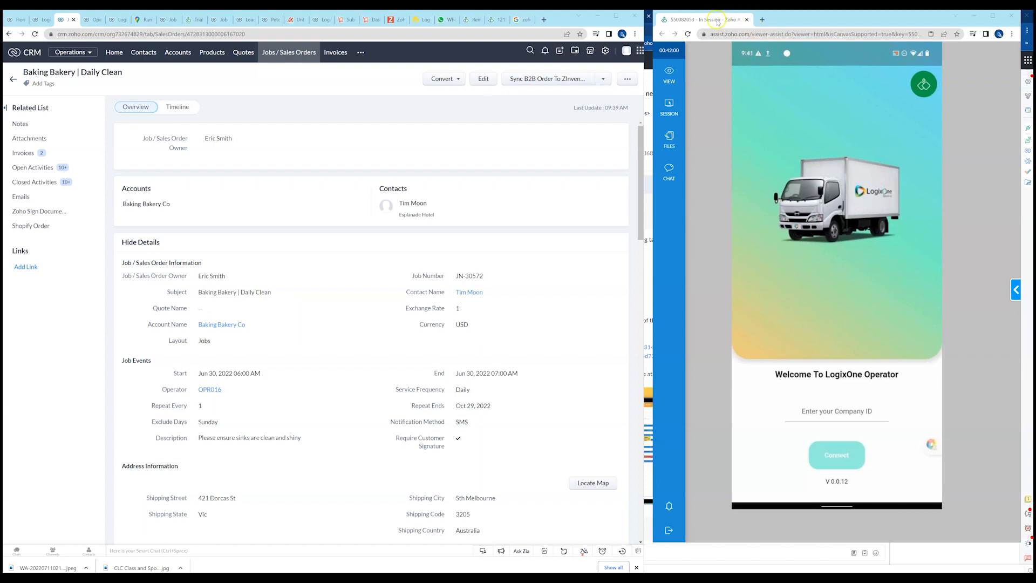
Switch the CRM window to the LogixOne Scheduler and turn off the map to show the weekly calendar.
drag(824, 16, 820, 17)
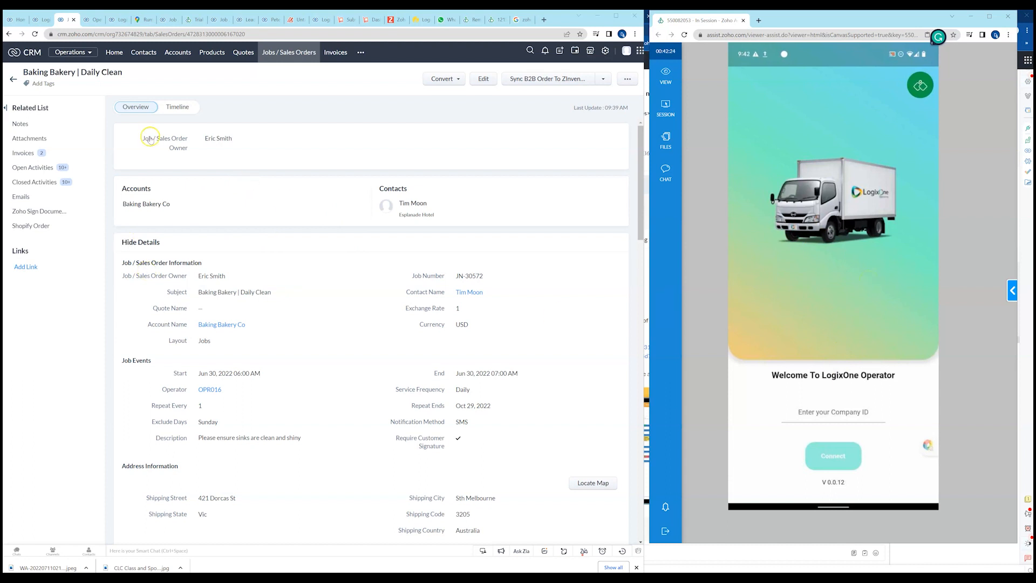
click(38, 20)
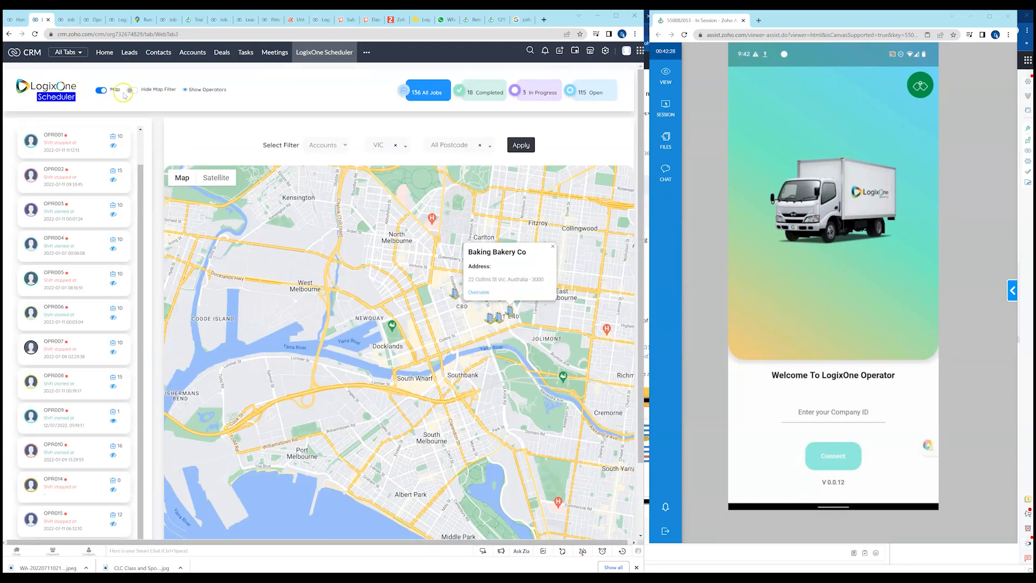
click(101, 90)
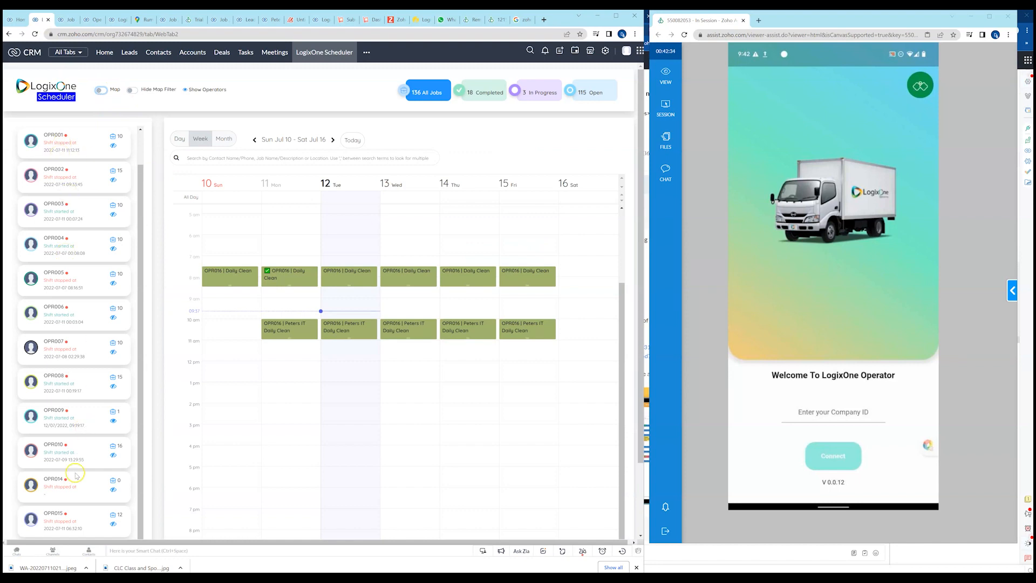
Filter the scheduler's operator list by the name opr016 and close the filter options.
scroll(76, 475, down, 3)
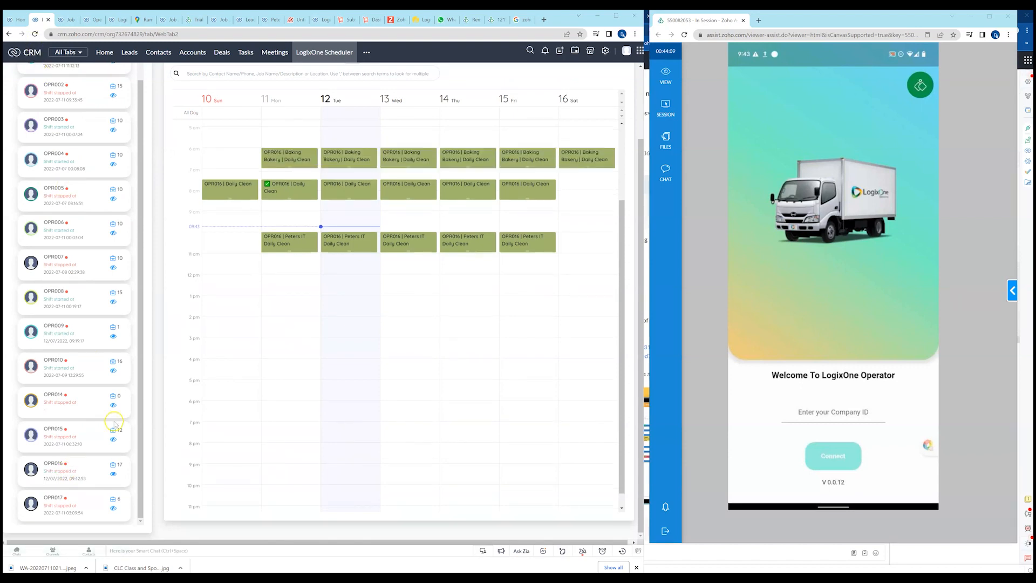
scroll(96, 217, up, 1)
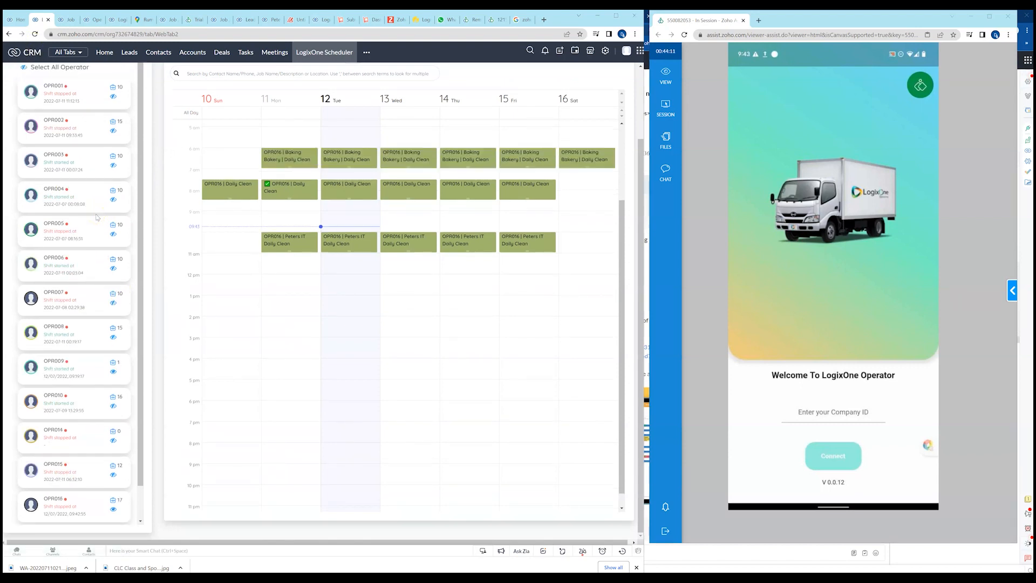
scroll(173, 196, up, 2)
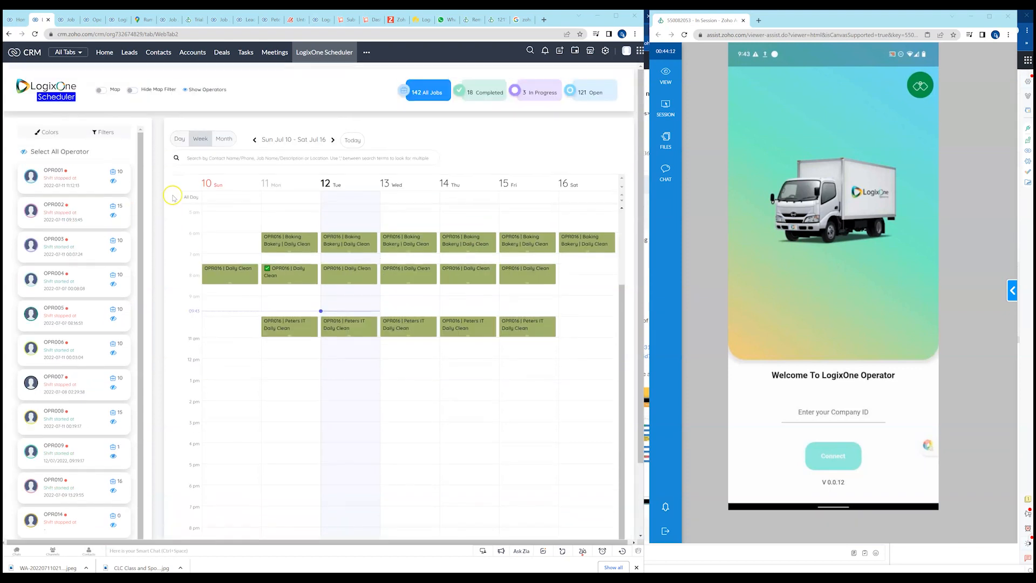
click(97, 133)
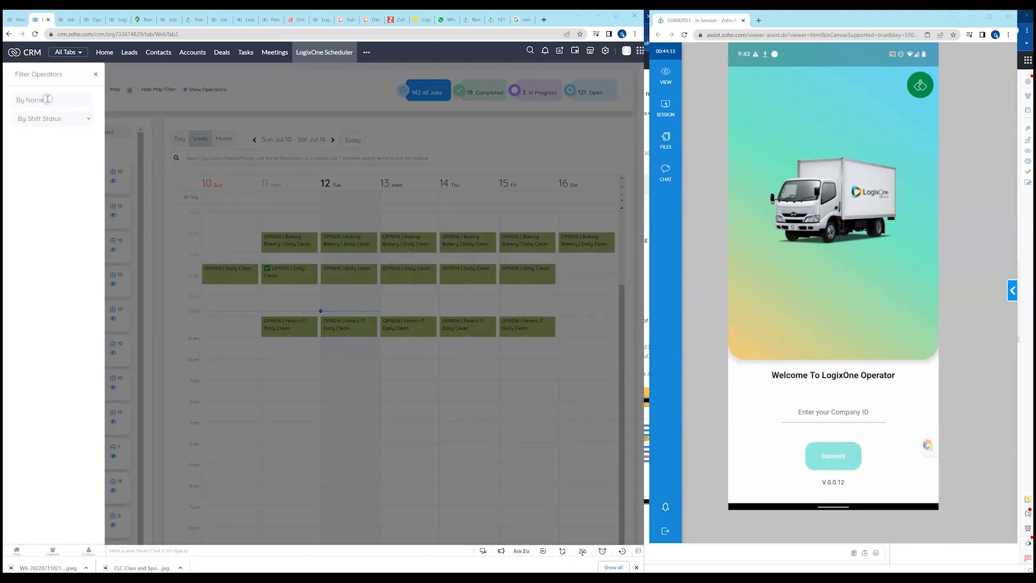
click(47, 99)
text(opr016)
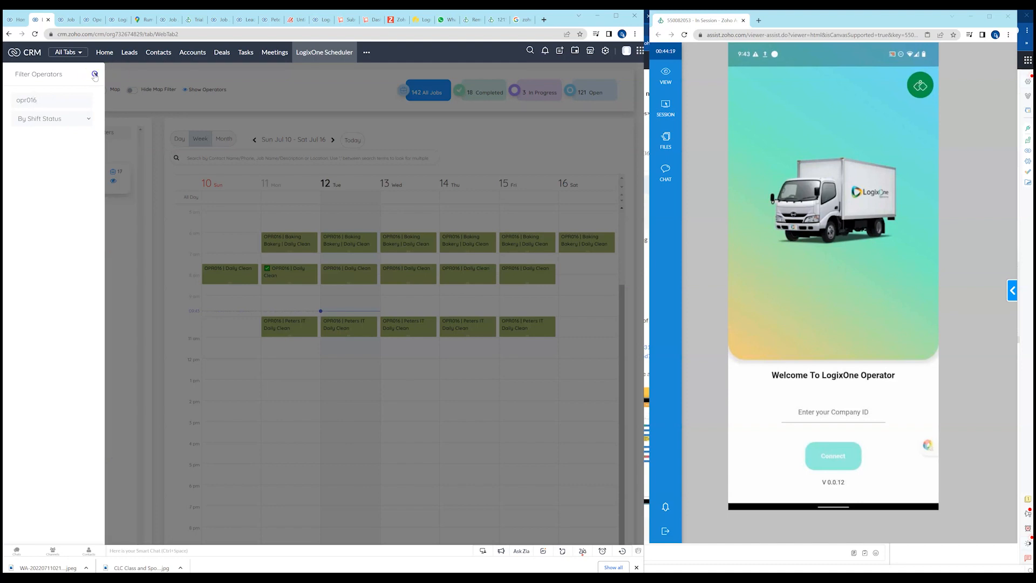
click(94, 74)
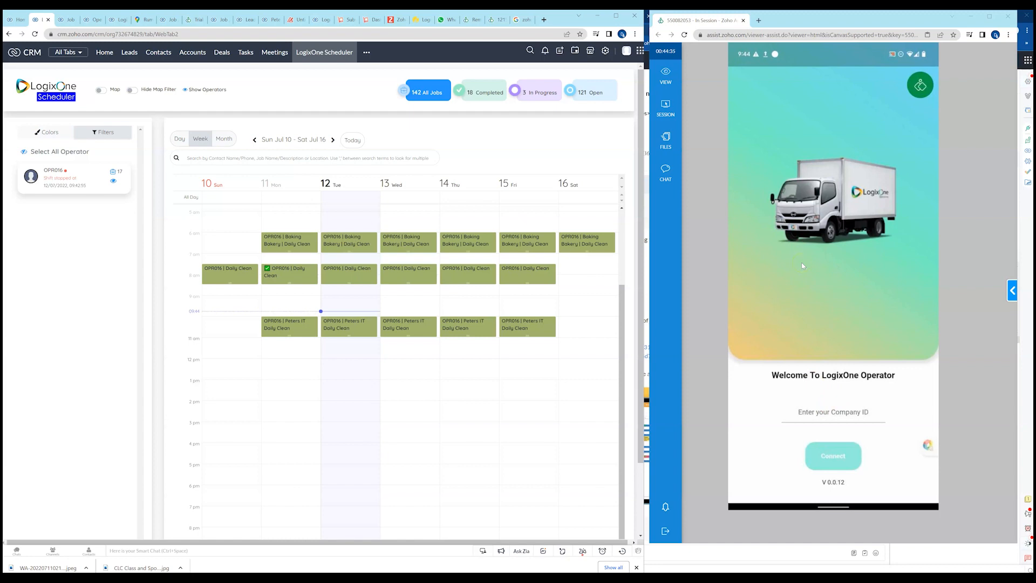
Connect the LogixOne Operator mobile app using the company ID demo6.
click(834, 416)
click(834, 417)
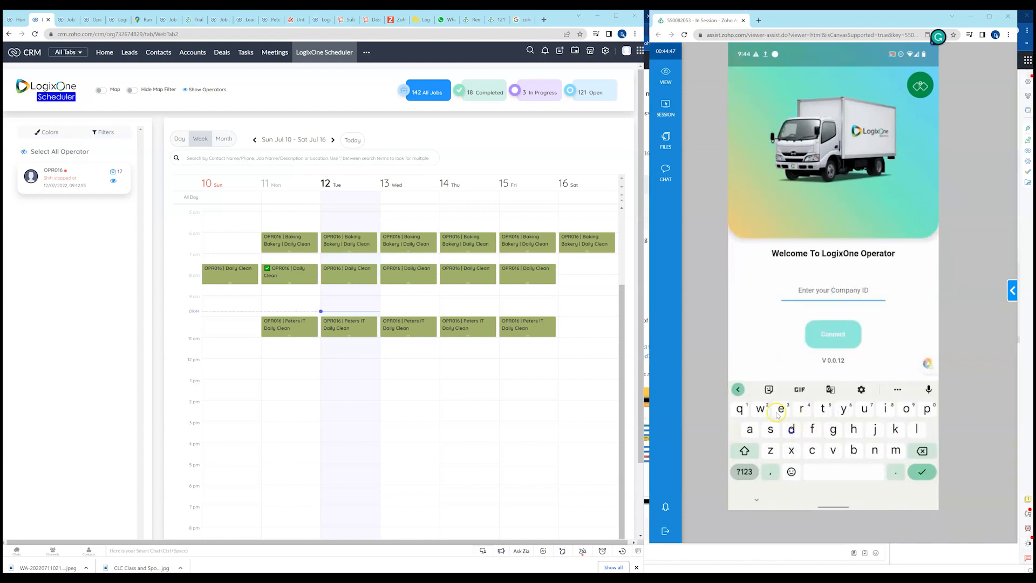
click(791, 429)
click(781, 408)
click(833, 389)
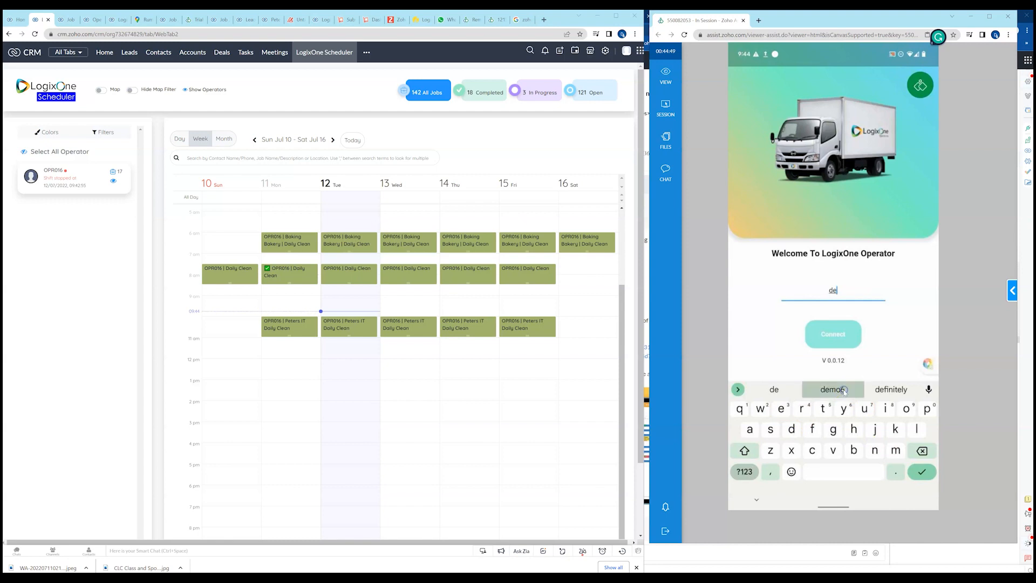
click(924, 453)
click(846, 341)
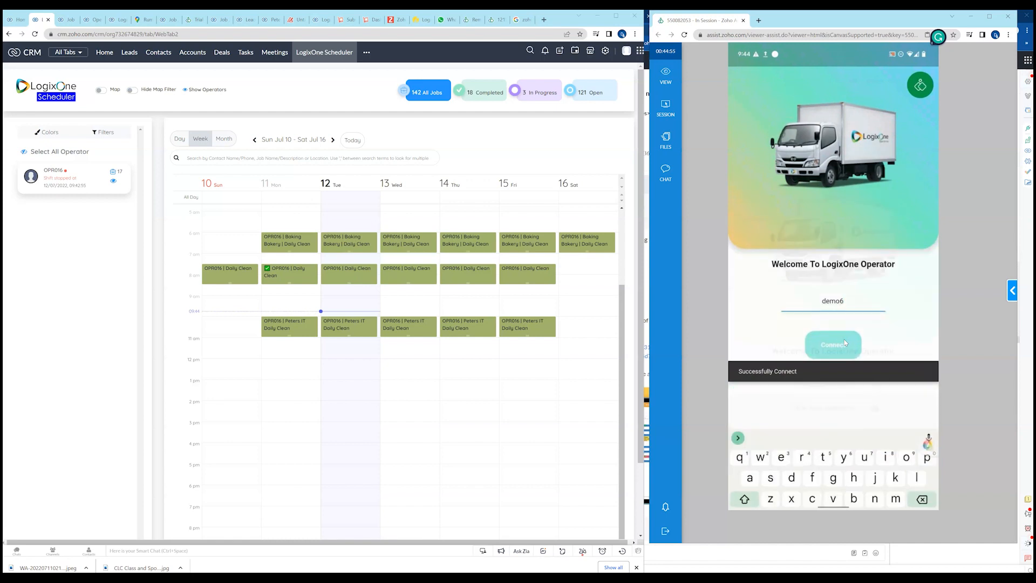
click(855, 404)
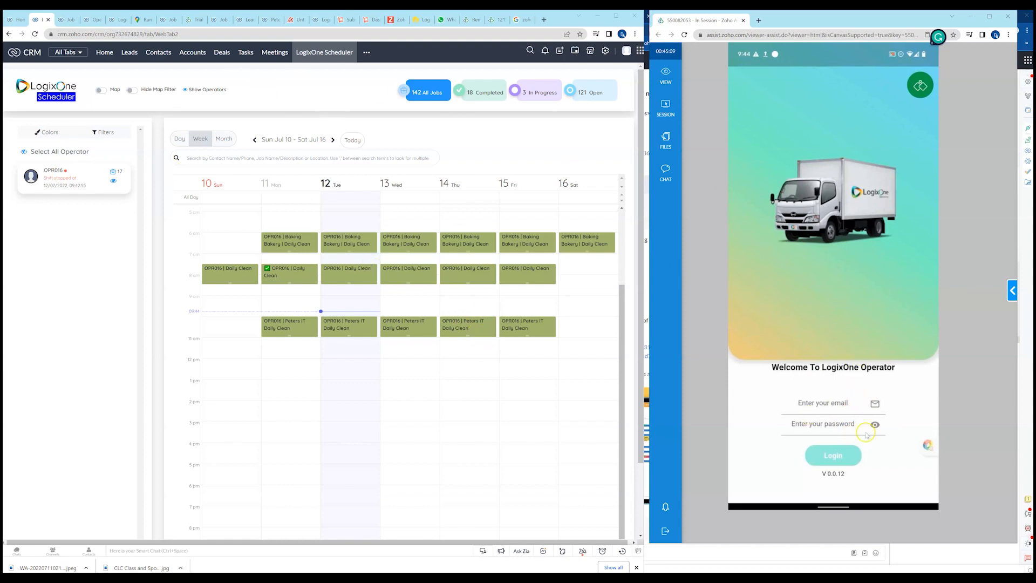
Look up operator OPR016's login email and password in the CRM's Operators list.
click(90, 20)
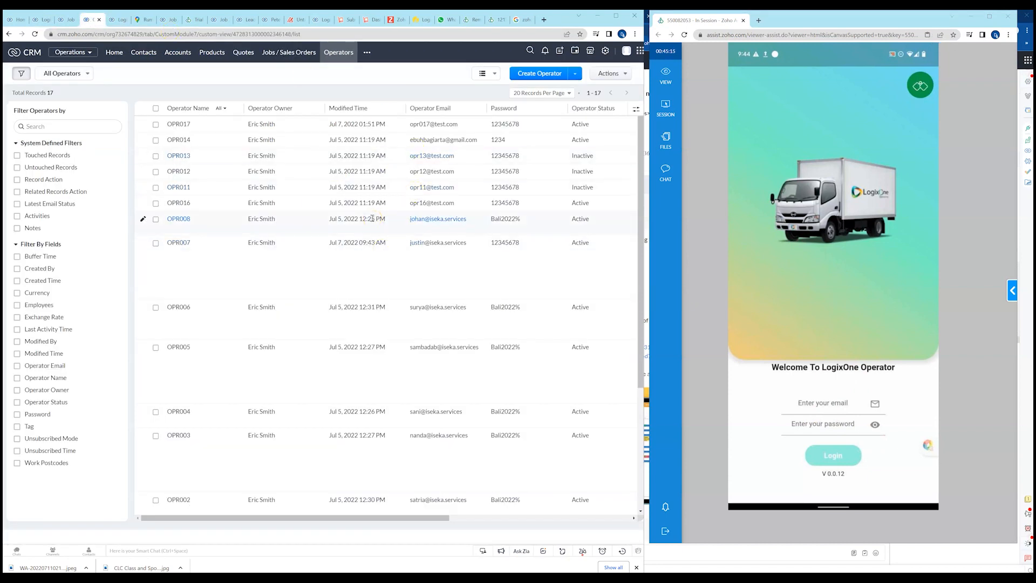
click(332, 58)
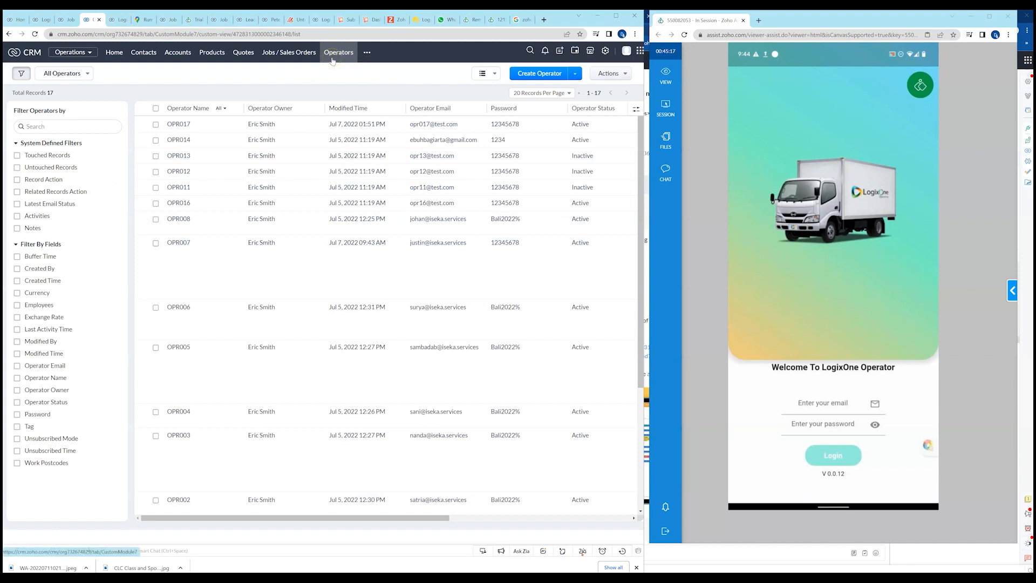
click(186, 204)
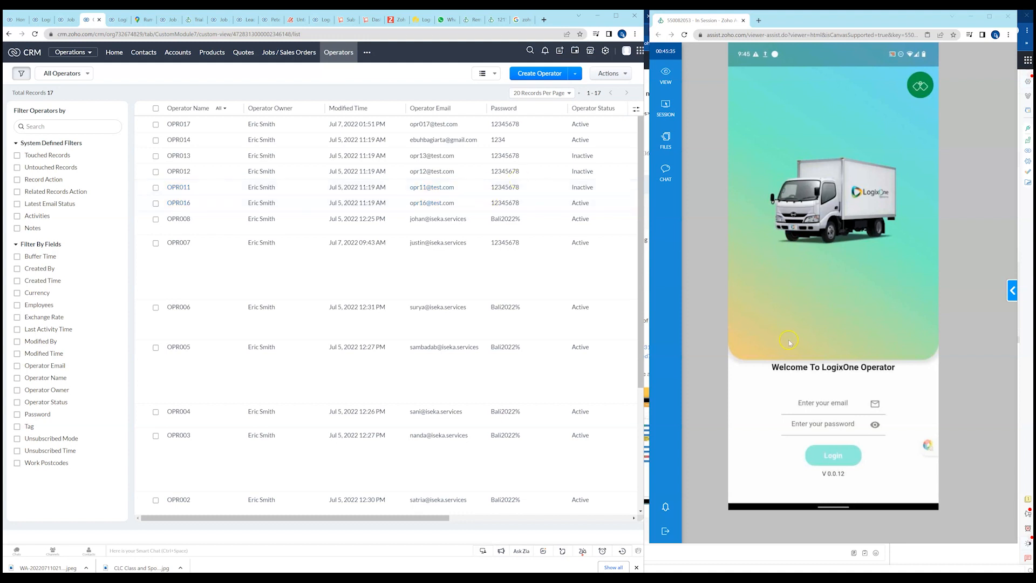
Enter operator OPR016's login email on the LogixOne Operator login screen.
click(836, 399)
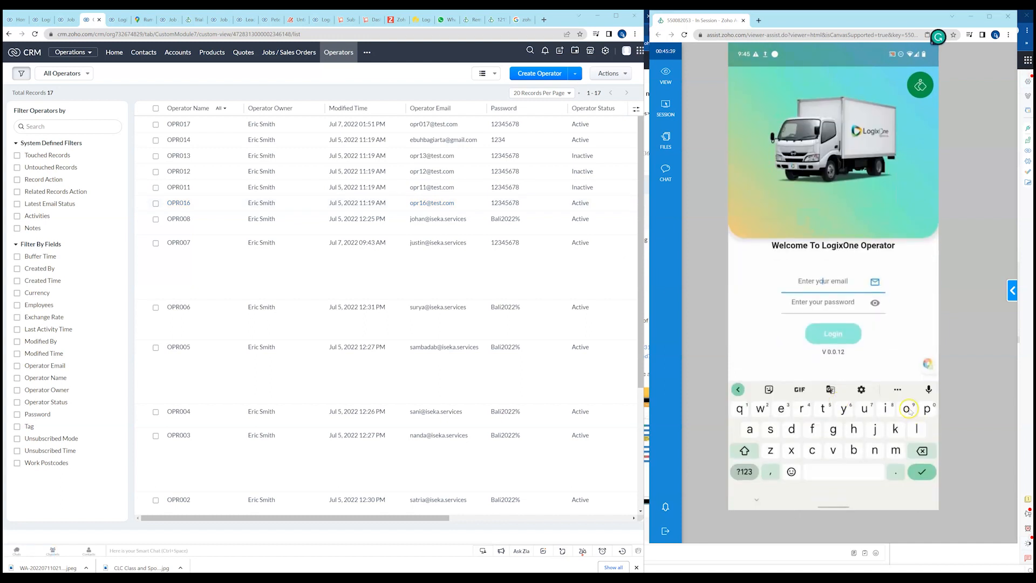
click(906, 408)
click(928, 409)
click(845, 399)
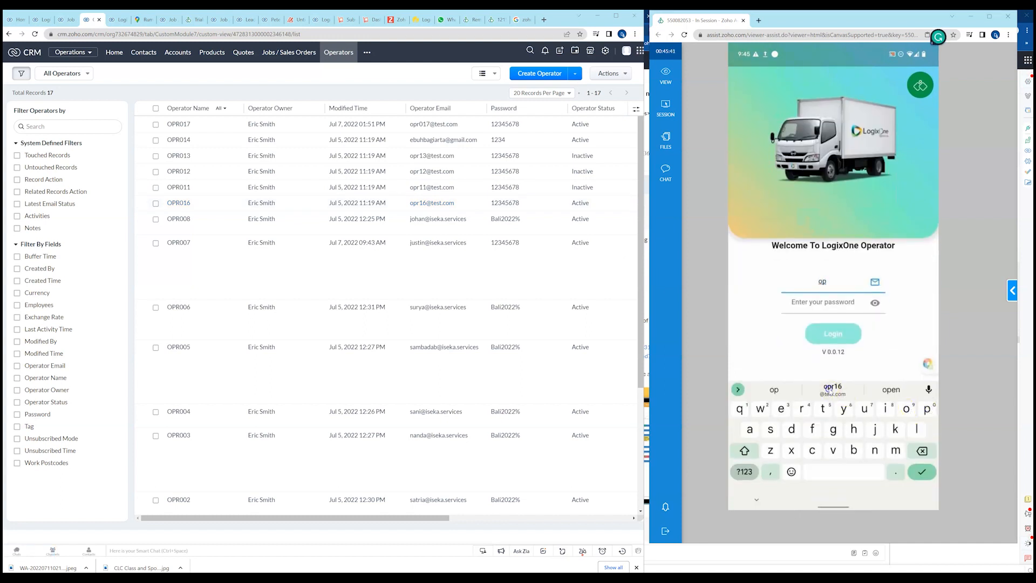
Enter the operator's account password and log in to the LogixOne Operator app.
click(825, 302)
click(738, 391)
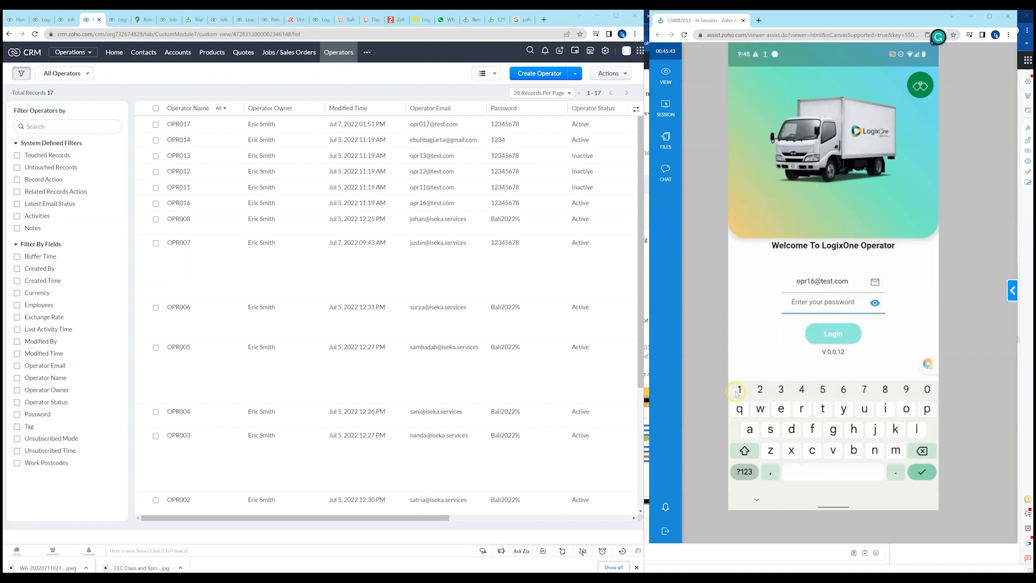
click(760, 389)
click(780, 387)
click(801, 388)
click(843, 389)
click(865, 389)
click(885, 389)
click(838, 336)
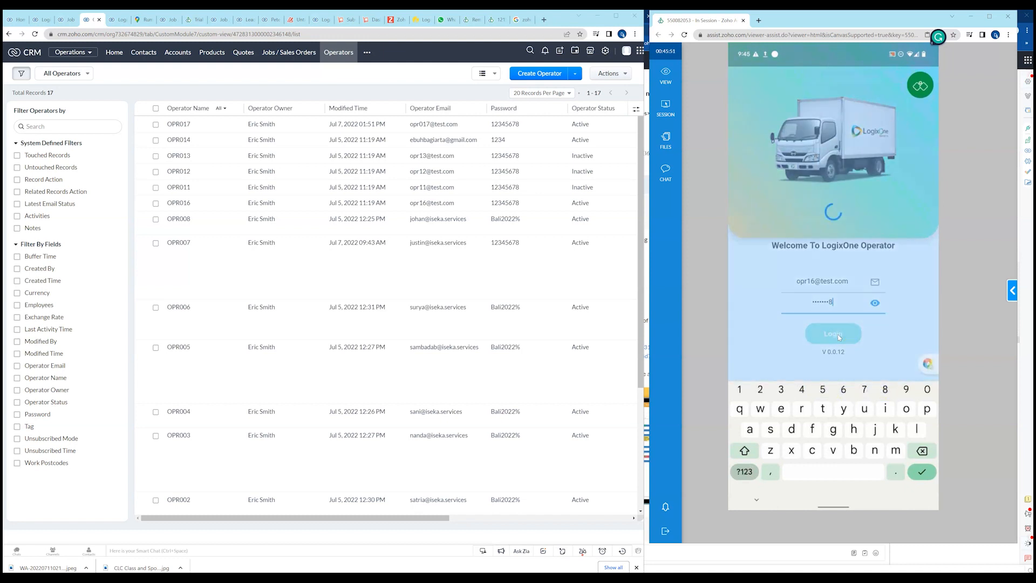
Switch the CRM window to the LogixOne Scheduler and open the operator app's Settings page.
click(665, 180)
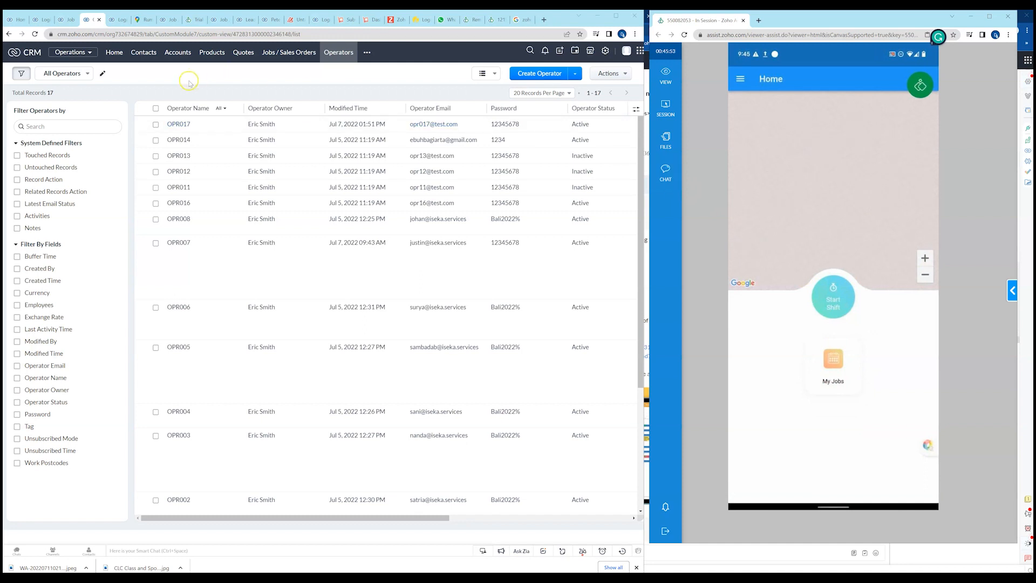
click(37, 19)
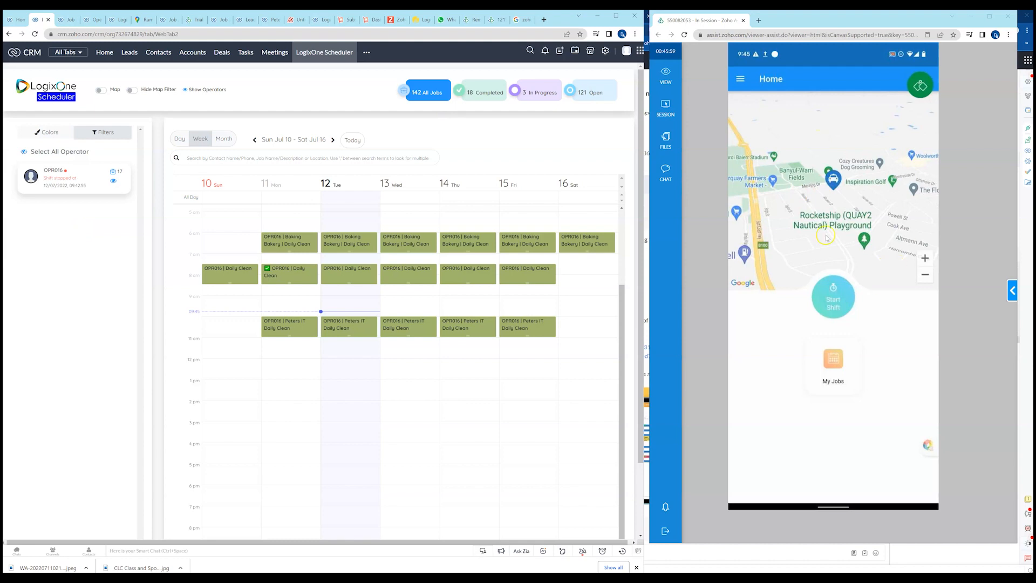
click(741, 79)
click(754, 167)
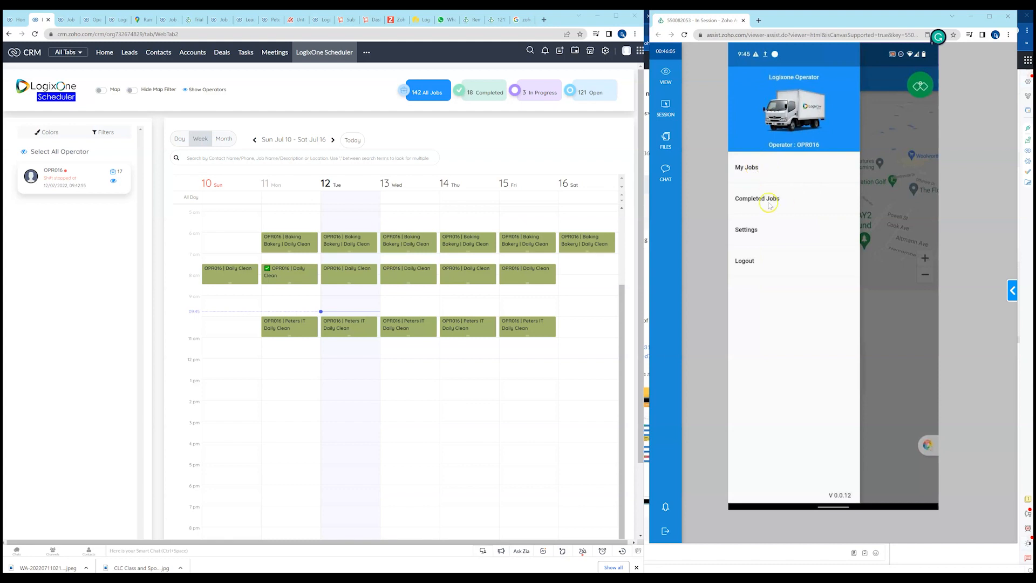
click(751, 231)
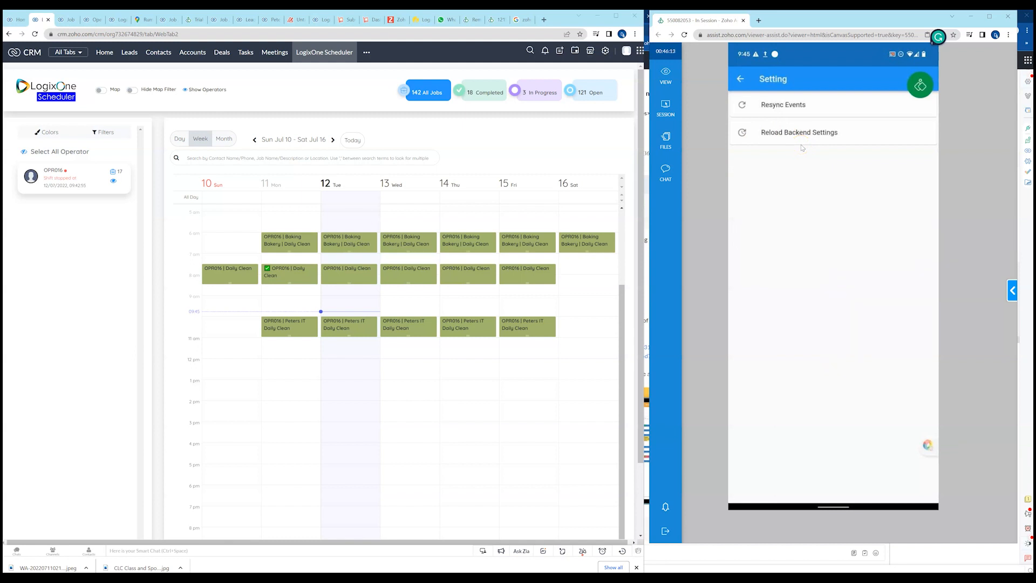
Return to the operator app's Home screen, look over the navigation options and close them.
click(741, 81)
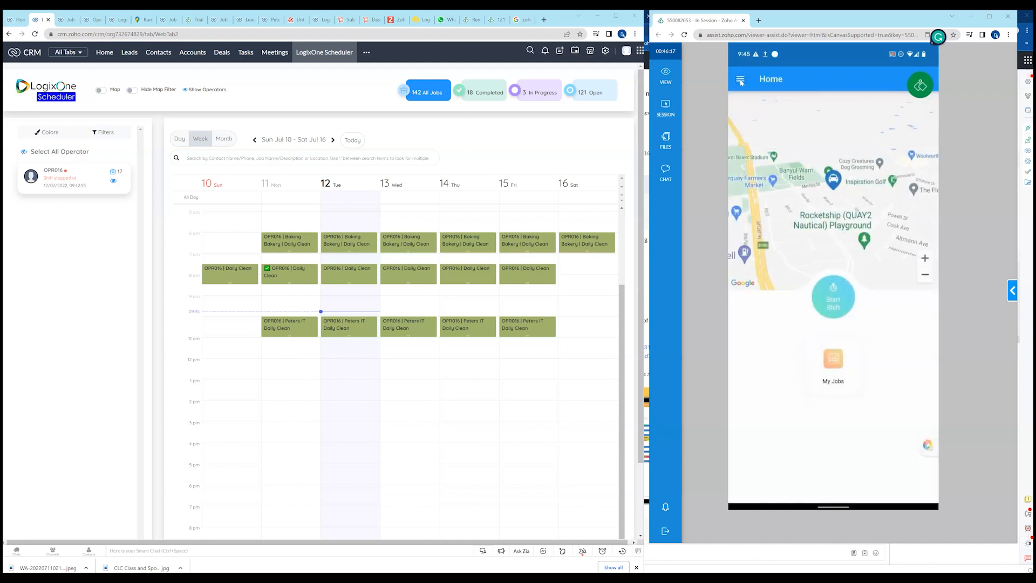
click(740, 79)
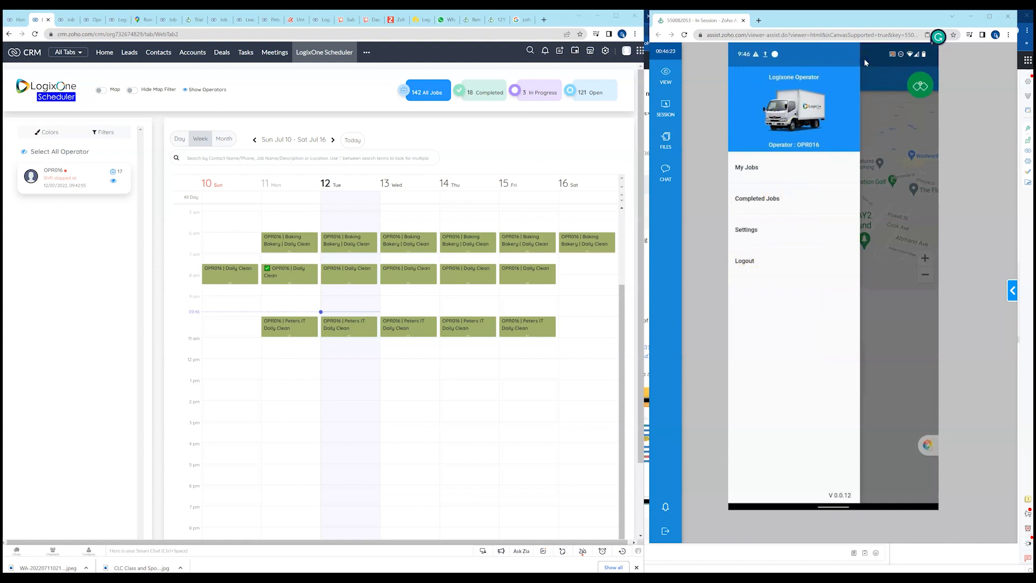
click(906, 329)
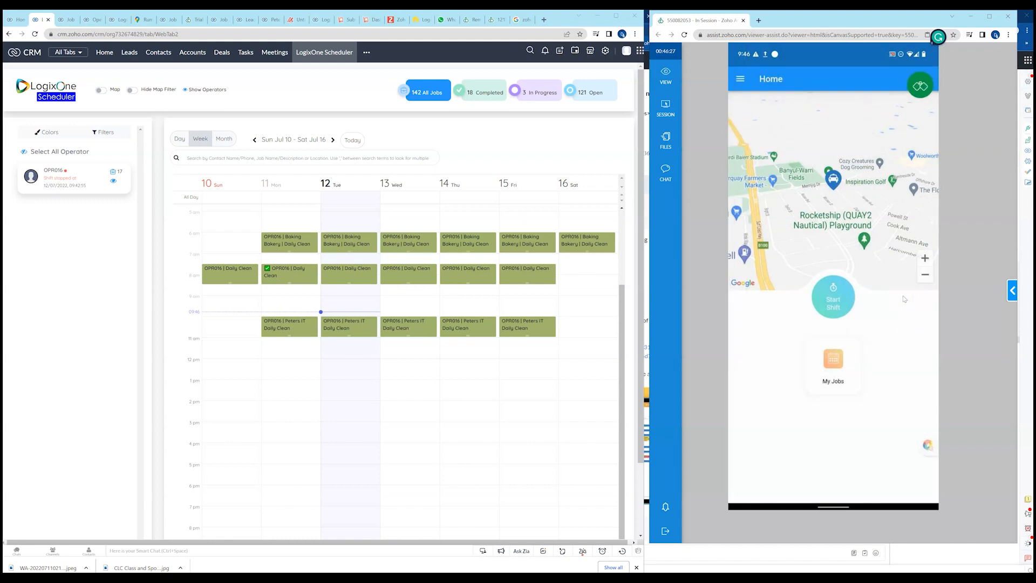
click(906, 298)
Start the operator's shift by accepting the fit-for-work declaration, then stop the shift and start it once more.
click(829, 296)
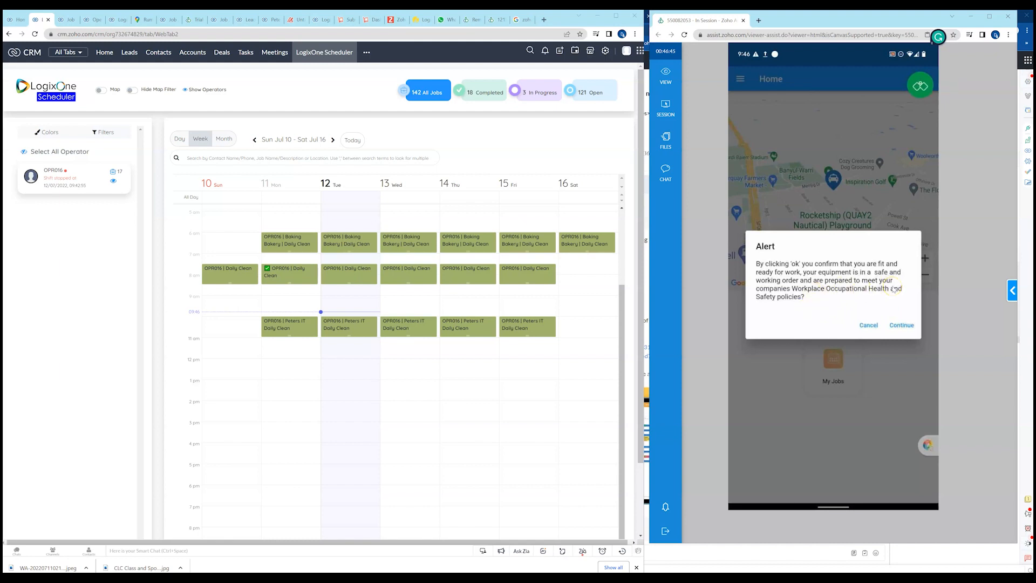
click(900, 325)
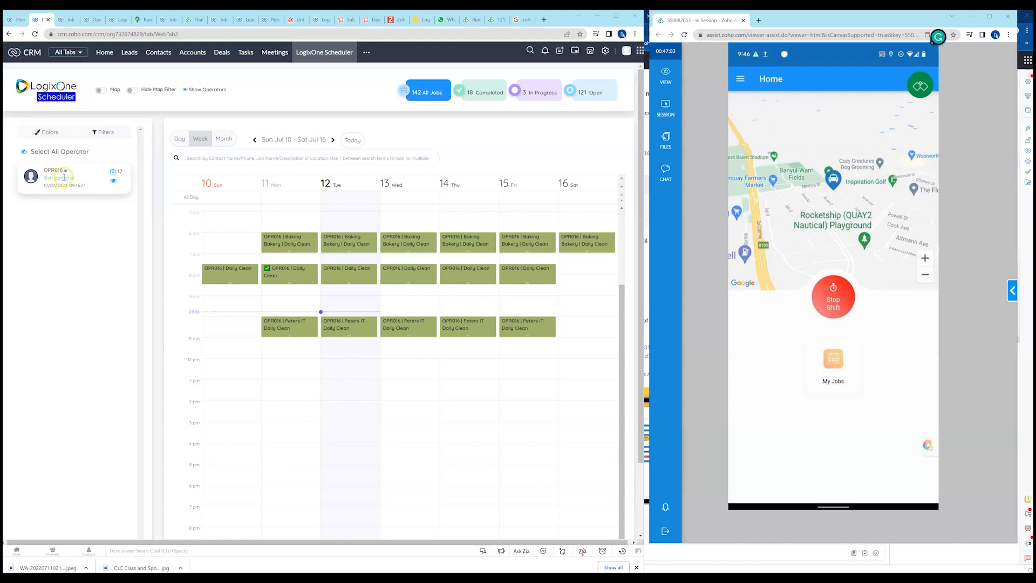
click(831, 296)
click(877, 309)
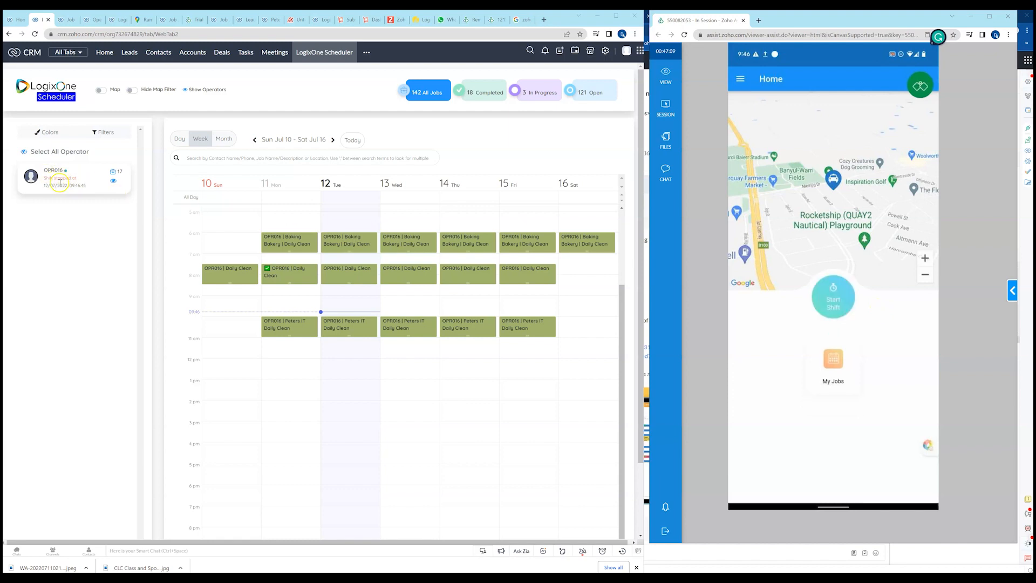
click(835, 303)
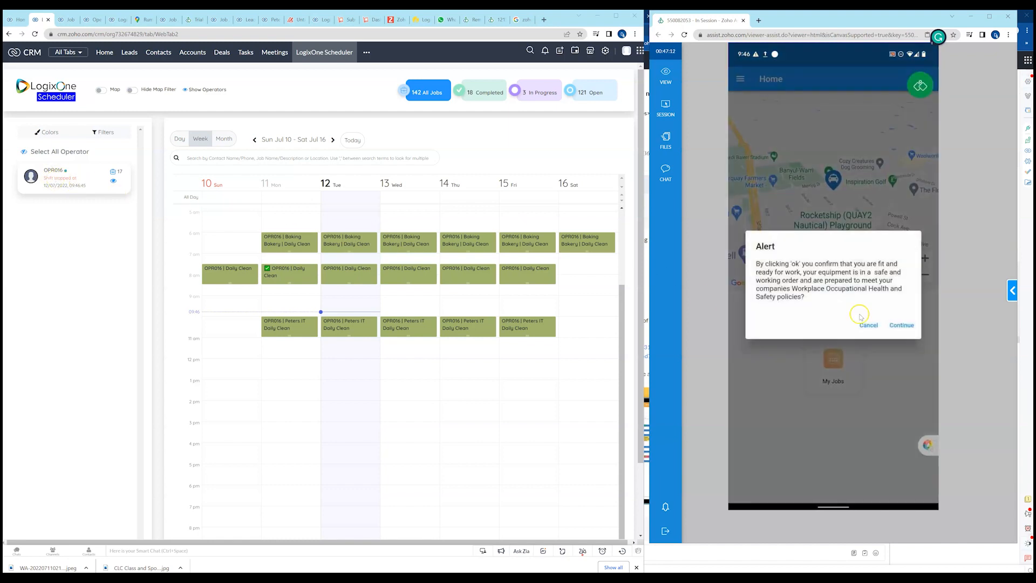
click(899, 324)
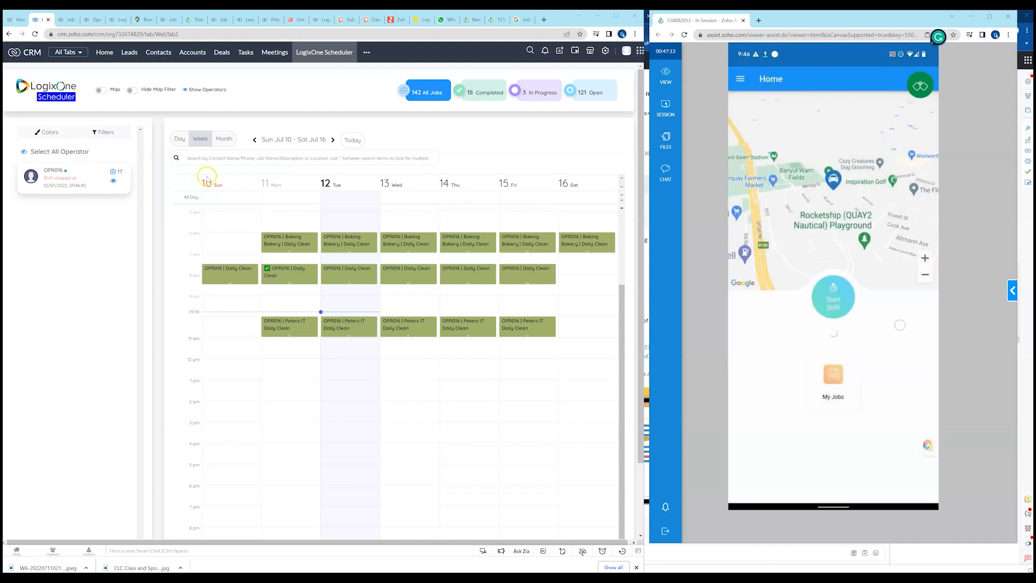
Turn on the scheduler's map and locate operator OPR016 near Torquay.
click(102, 92)
scroll(538, 246, down, 4)
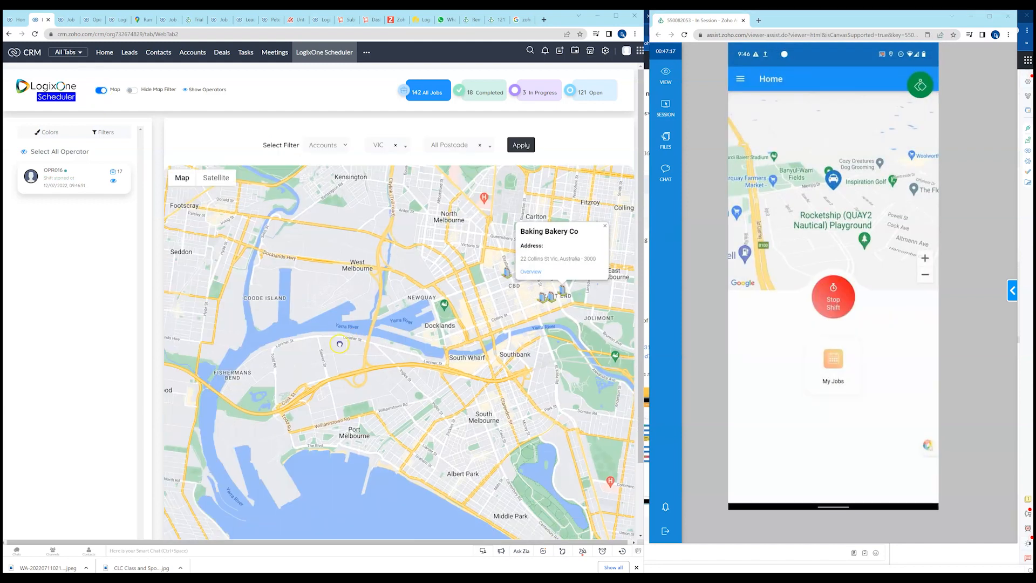
drag(538, 245, 574, 207)
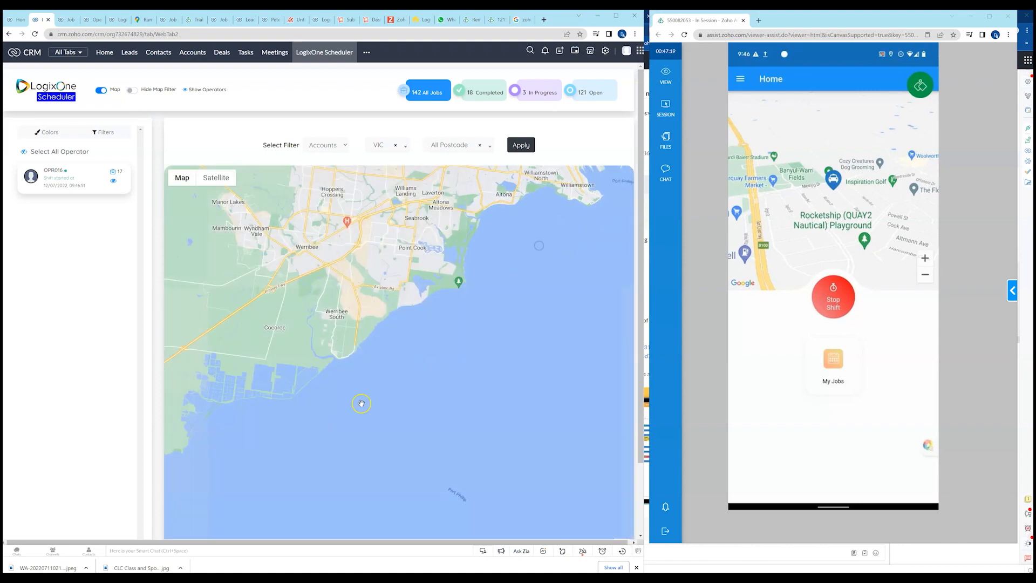
drag(361, 402, 584, 264)
drag(412, 419, 485, 251)
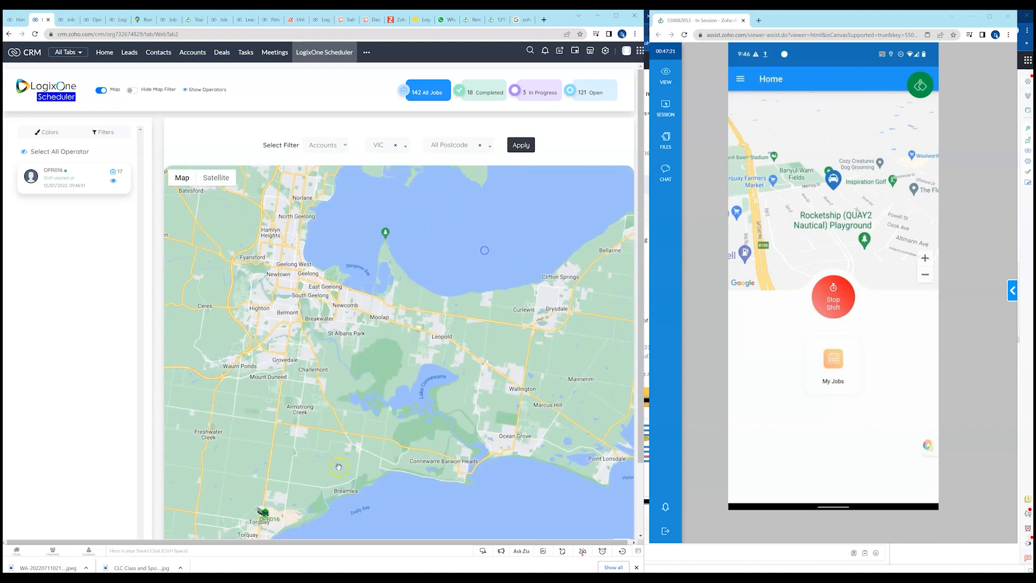
mouse_move(336, 492)
mouse_down()
mouse_move(433, 305)
mouse_move(445, 257)
mouse_up()
scroll(379, 278, up, 1)
scroll(378, 278, up, 1)
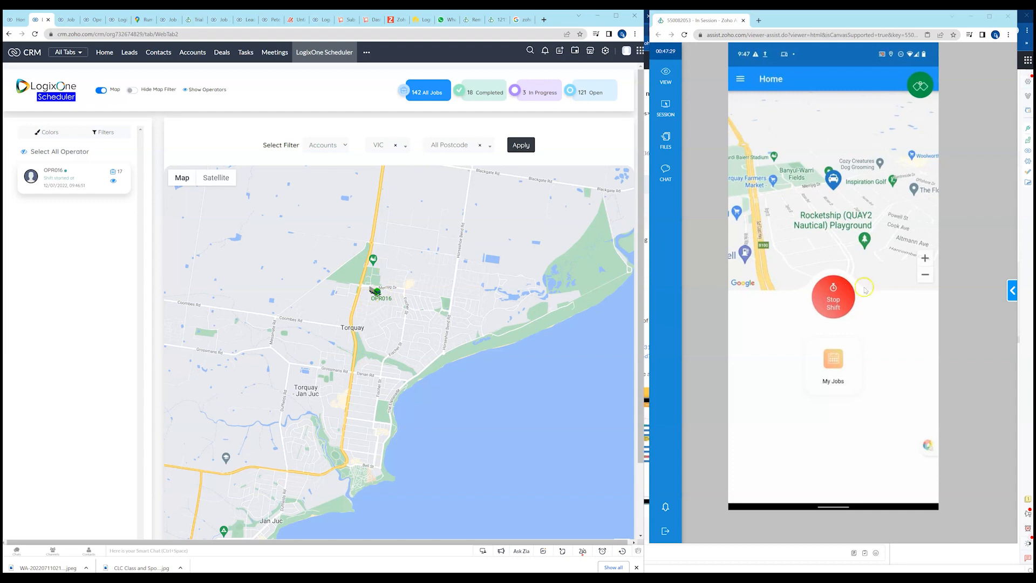
Stop the operator's shift in the app and restart it, accepting the fit-for-work declaration.
click(833, 298)
click(878, 308)
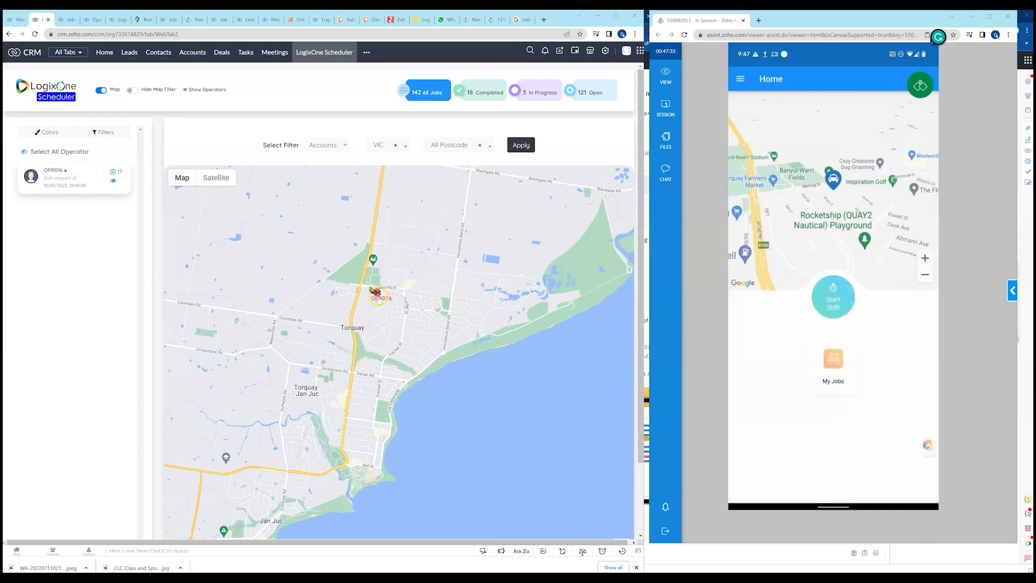
click(840, 295)
click(907, 325)
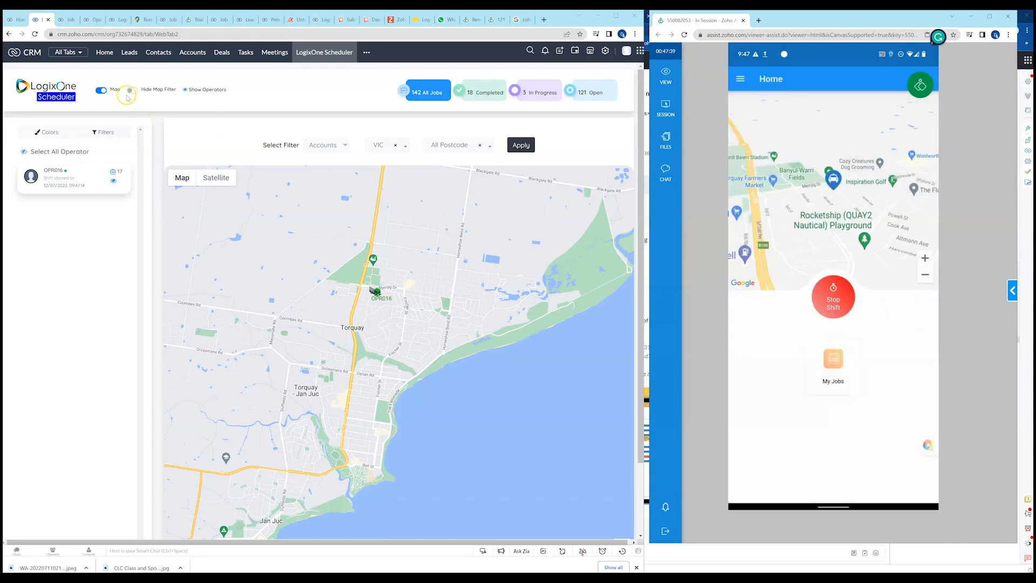
Return the scheduler to the weekly calendar and show the operator app's My Jobs list for 11 July 2022.
click(102, 90)
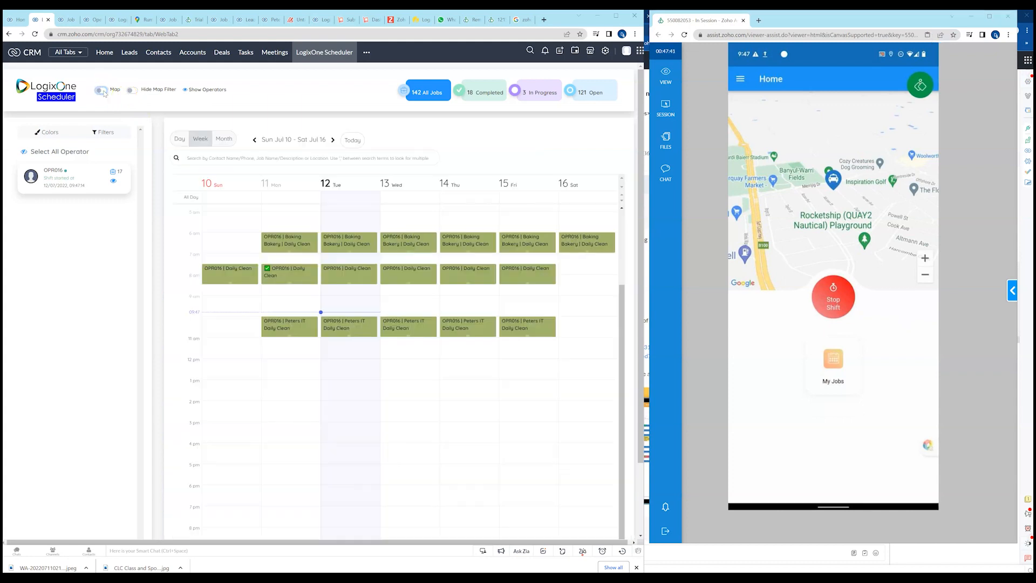
click(842, 361)
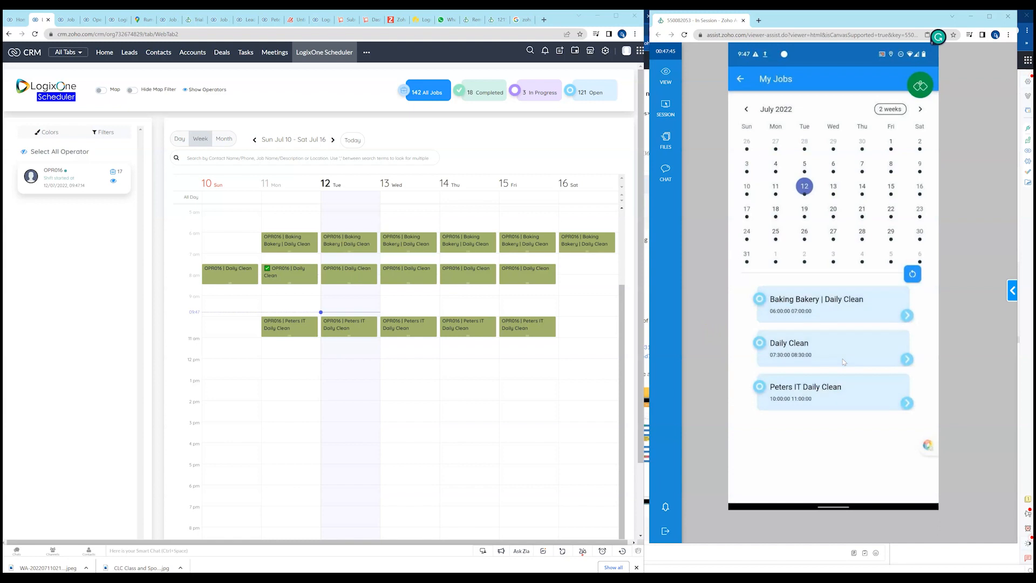
click(798, 188)
click(827, 334)
click(776, 190)
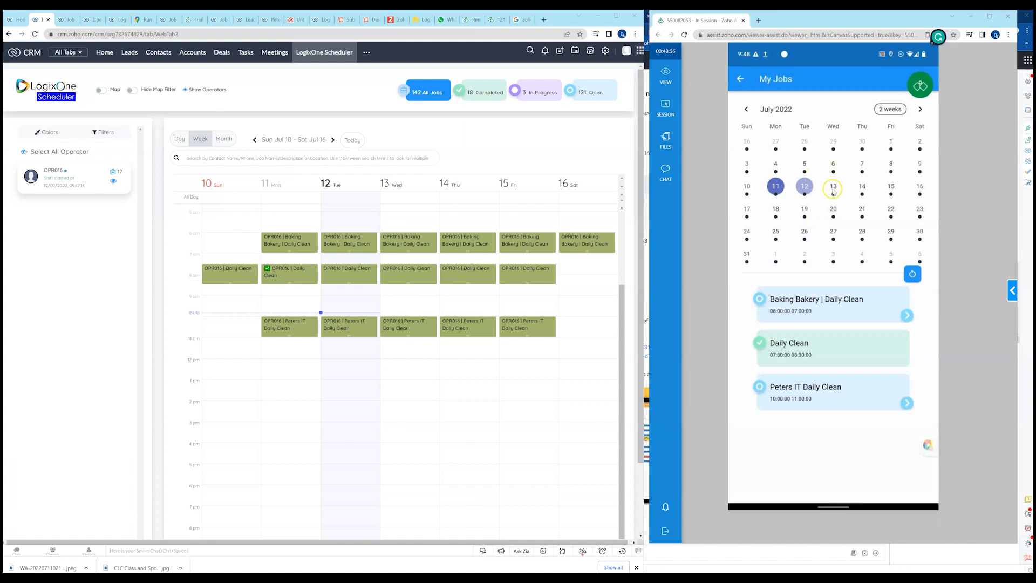
Reduce the My Jobs calendar to two weeks and then one week, and page forward and back one period.
click(894, 109)
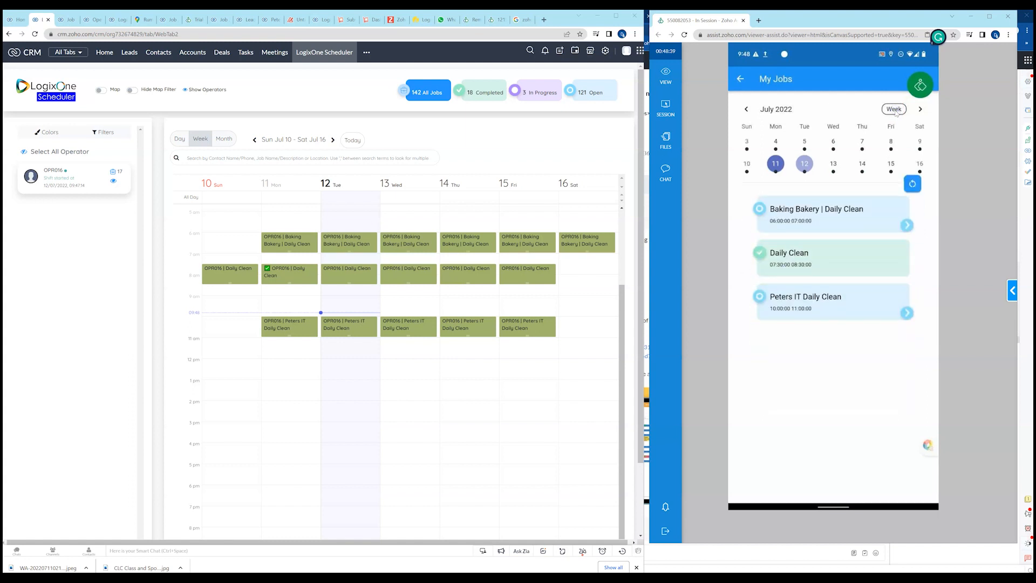
click(895, 110)
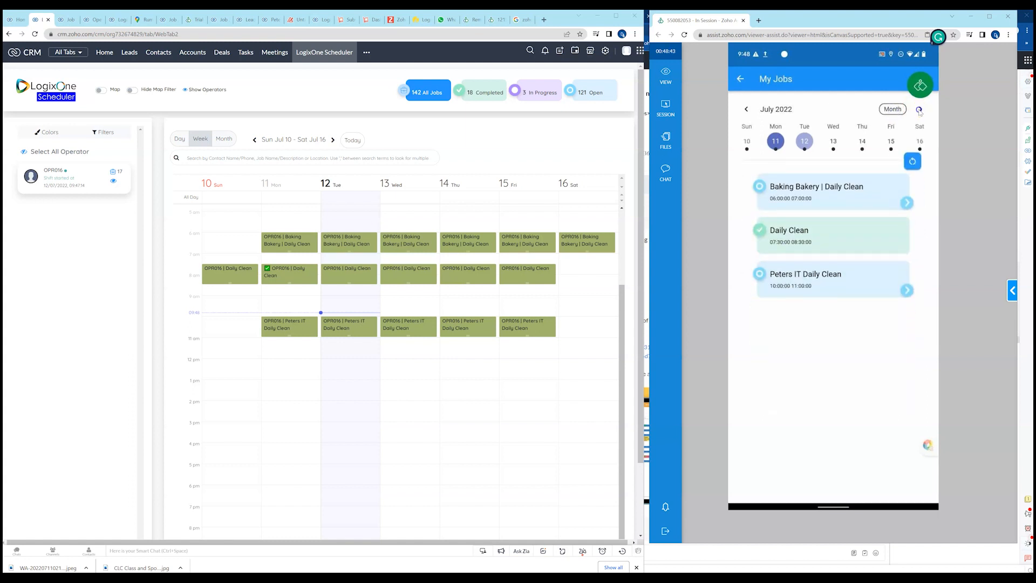
click(920, 109)
click(746, 109)
Open the Baking Bakery | Daily Clean job for 11 July and review its details, operator notes field and map location.
click(908, 202)
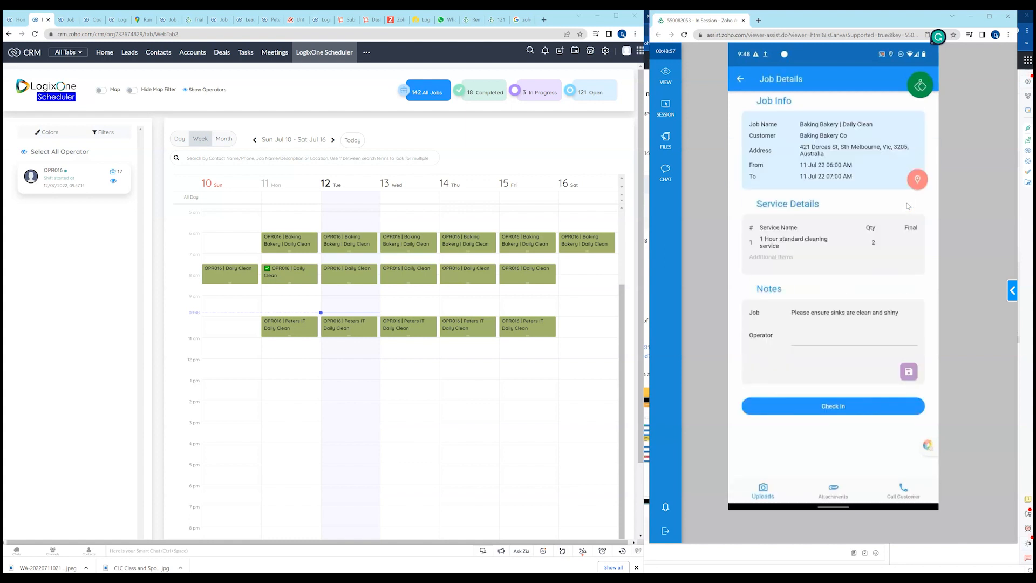
click(799, 147)
click(798, 340)
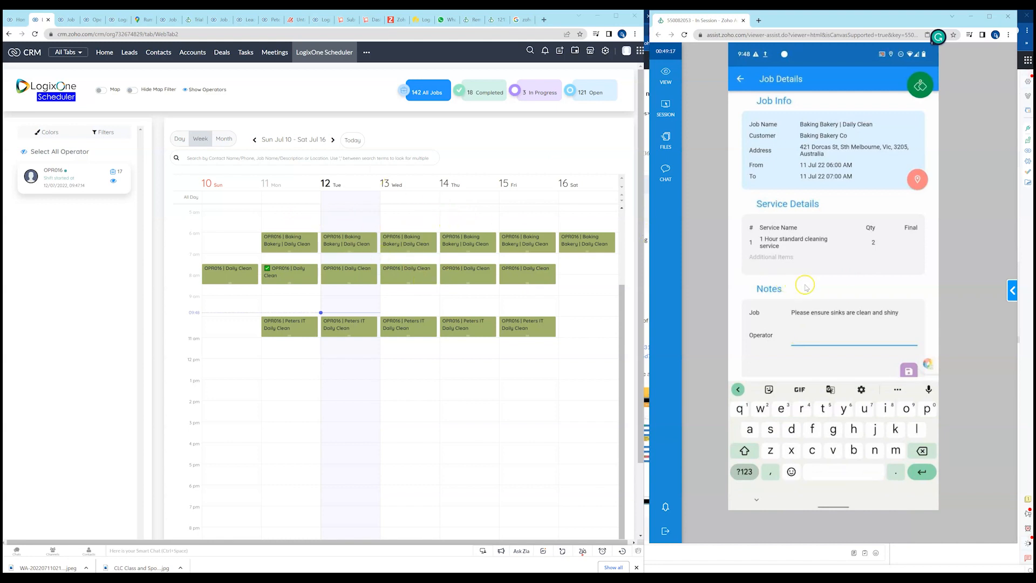
click(852, 285)
click(756, 501)
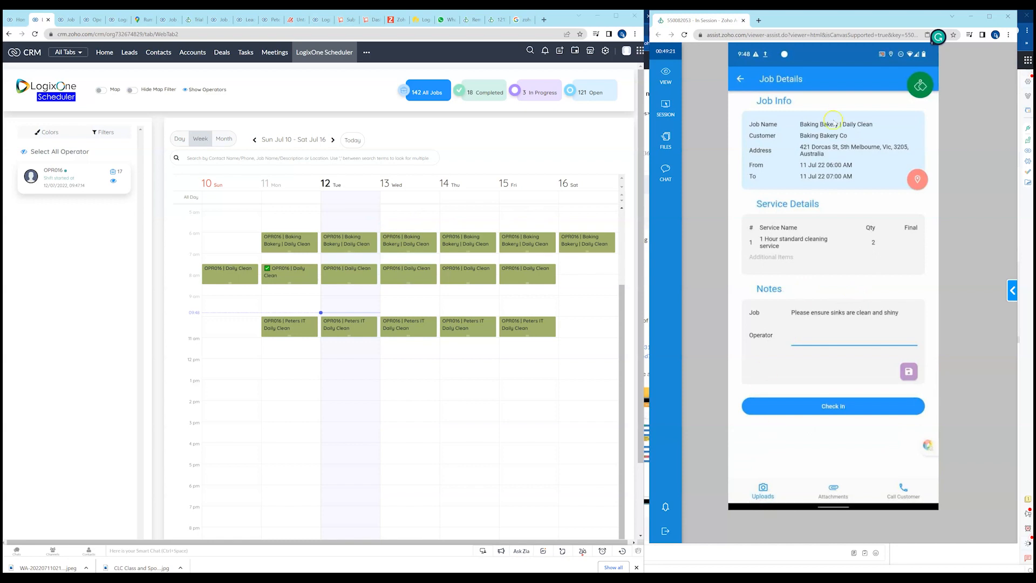
click(917, 182)
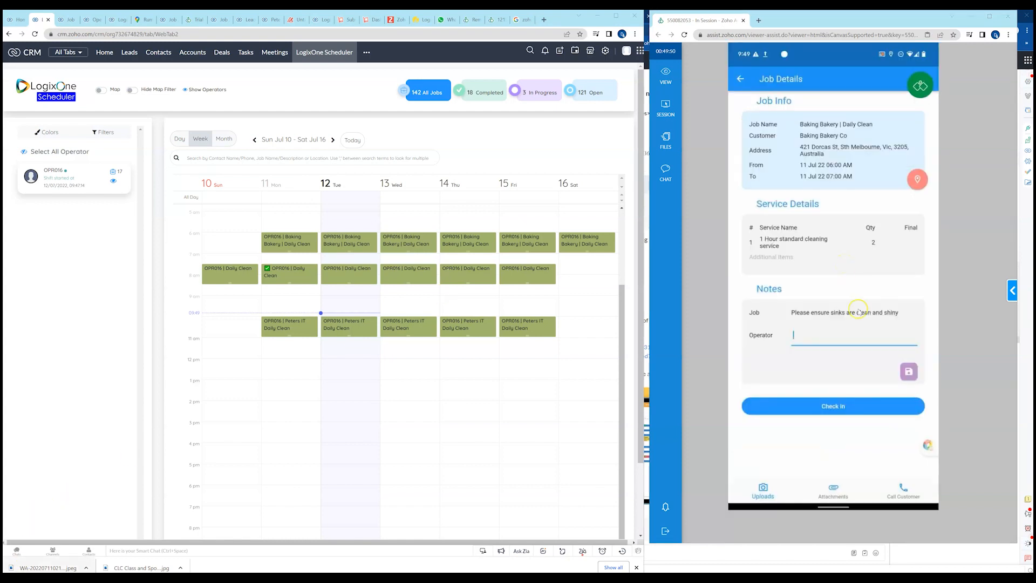
Check in to the Baking Bakery | Daily Clean job and look at the empty operator notes field.
click(836, 408)
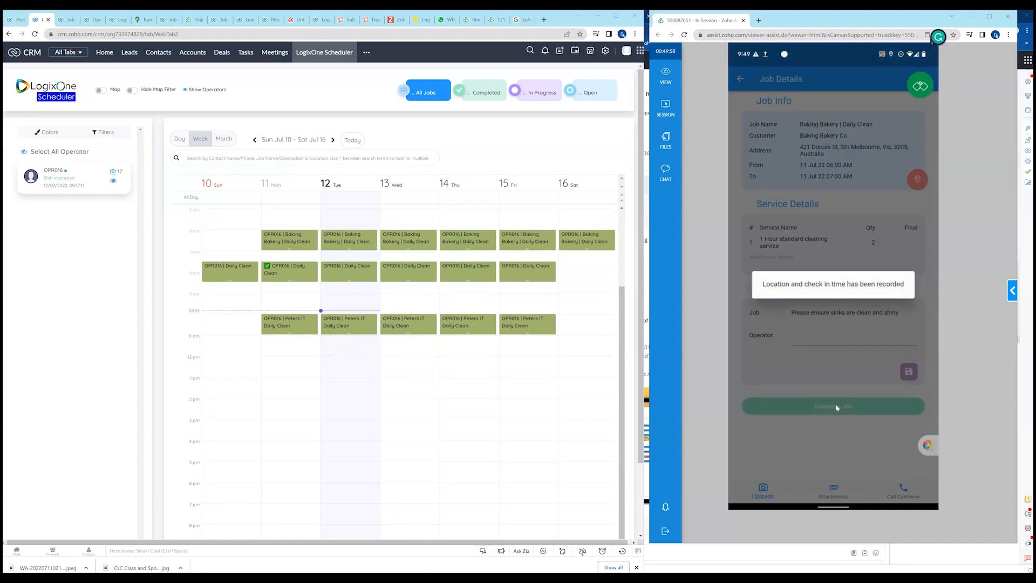
click(835, 406)
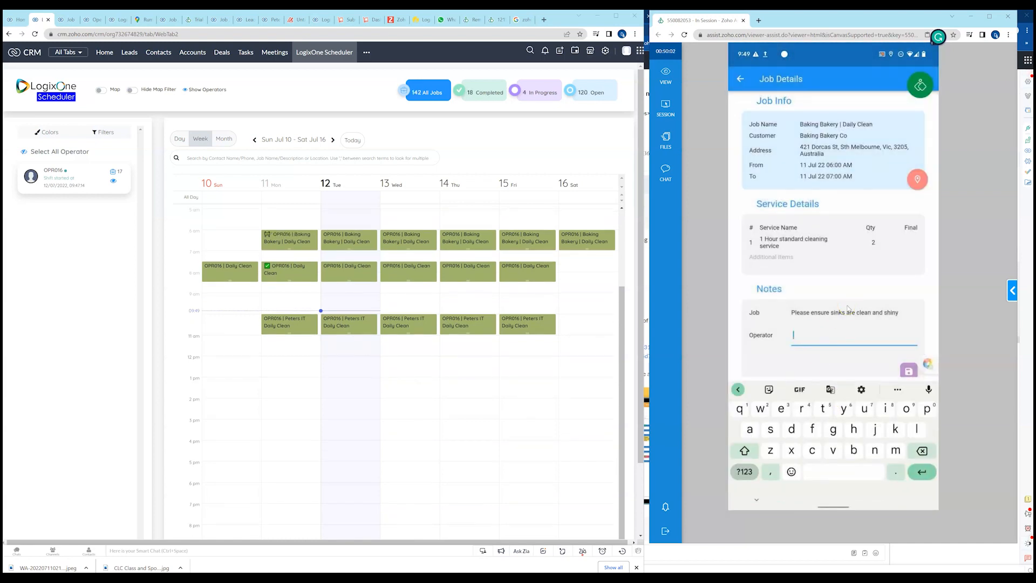
click(846, 314)
click(756, 500)
Start completing the Baking Bakery | Daily Clean job and set the final quantity of its 1 Hour standard cleaning service to 2.
click(868, 406)
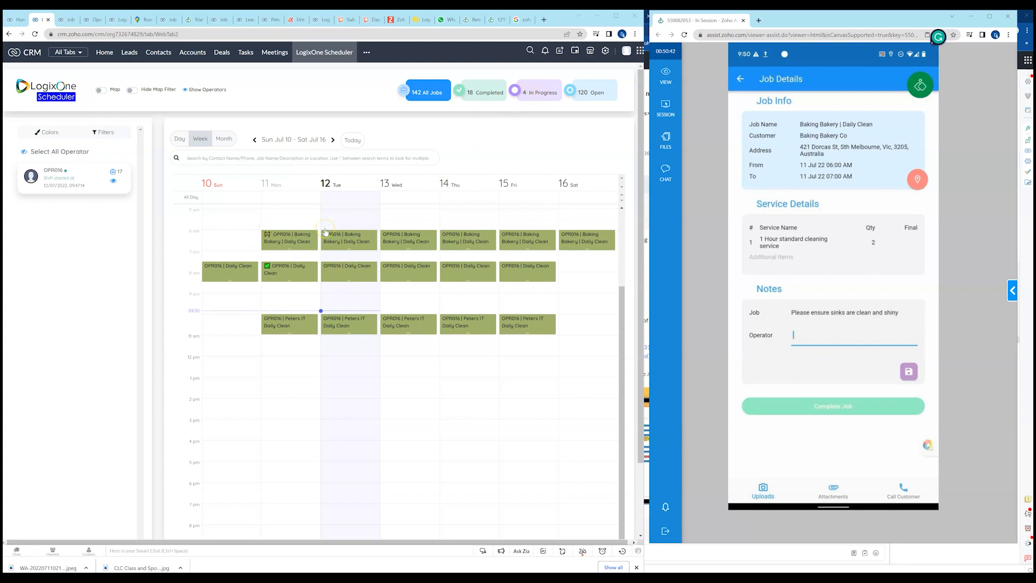
click(832, 405)
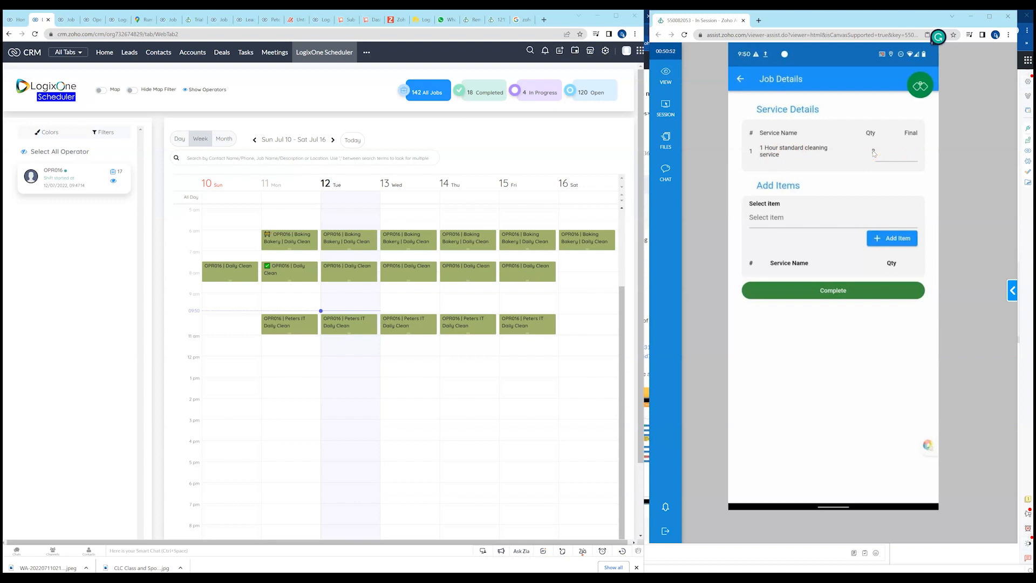
click(909, 155)
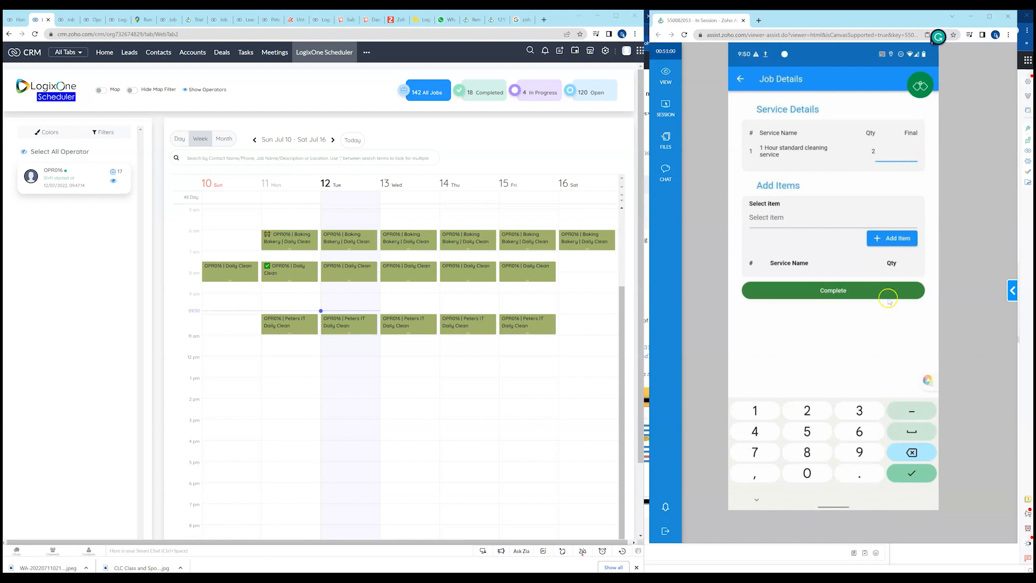
click(808, 411)
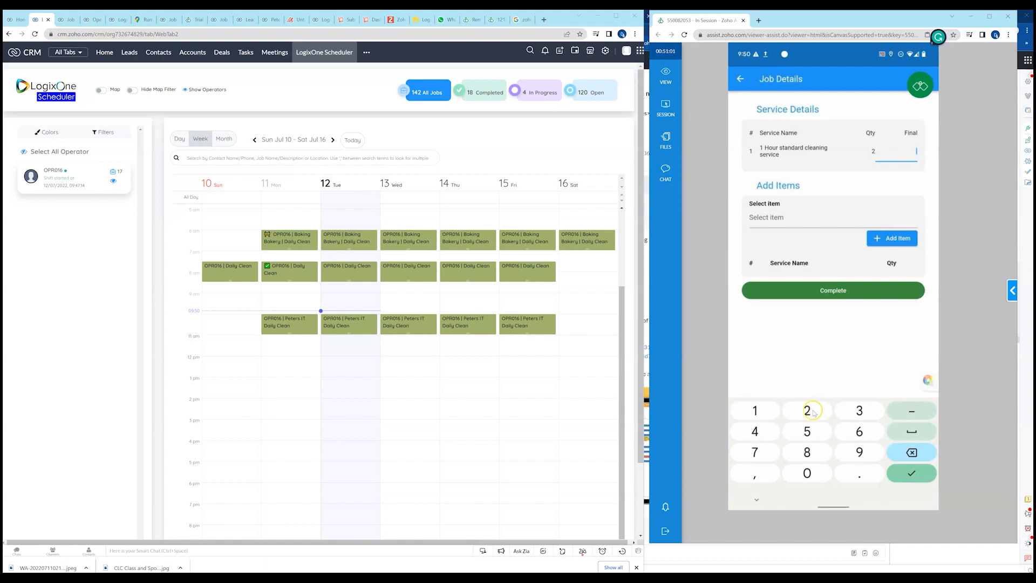
Add Window Cleaning Soap with a quantity of 20 as an additional item on the job.
click(771, 217)
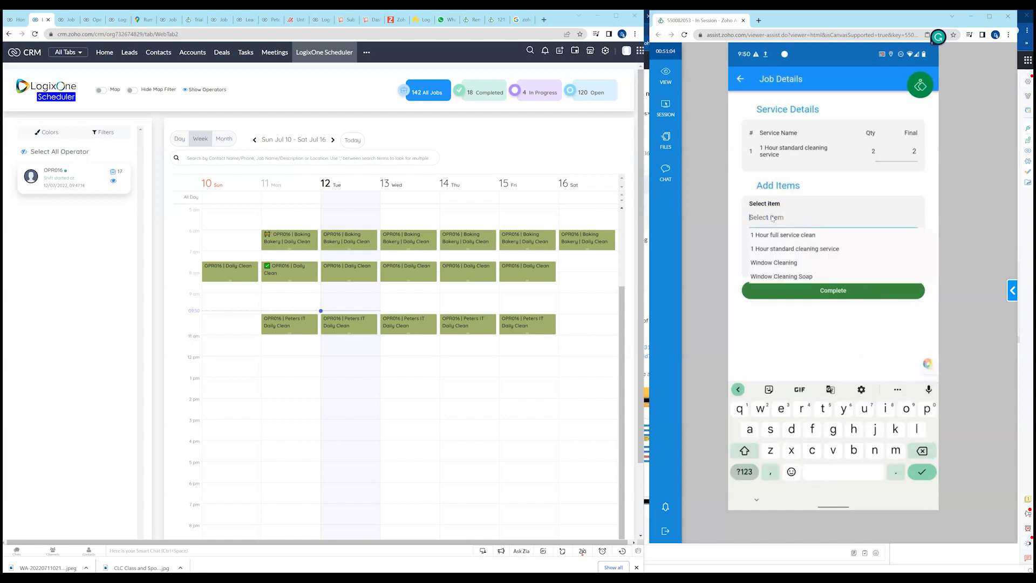
click(785, 263)
click(789, 277)
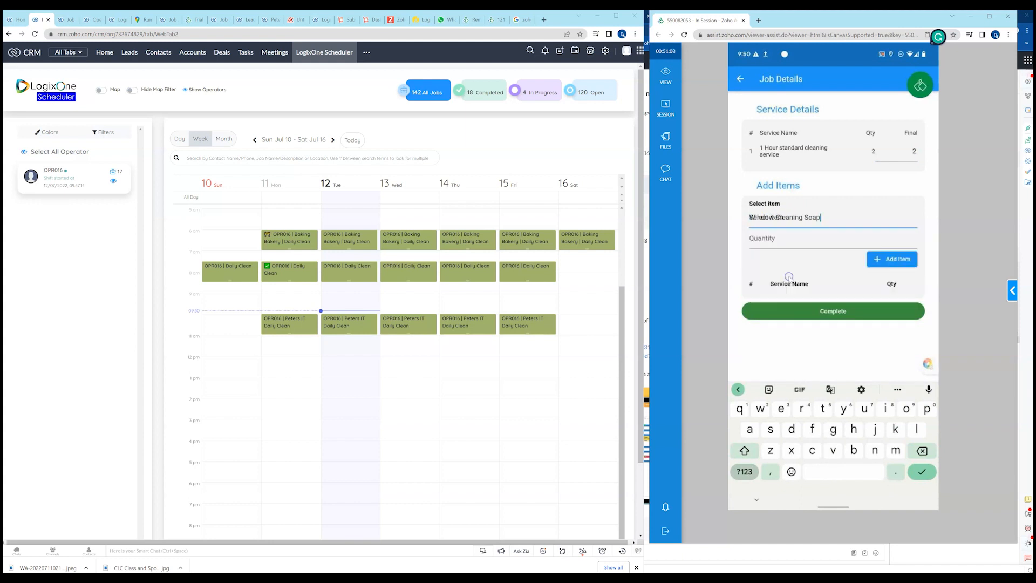
click(777, 241)
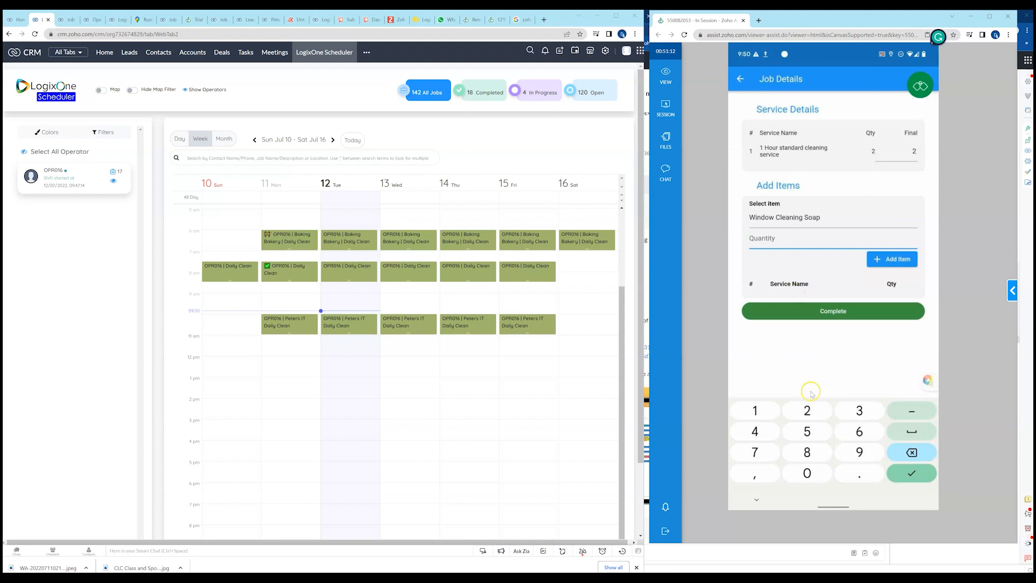
click(807, 411)
click(808, 473)
click(898, 258)
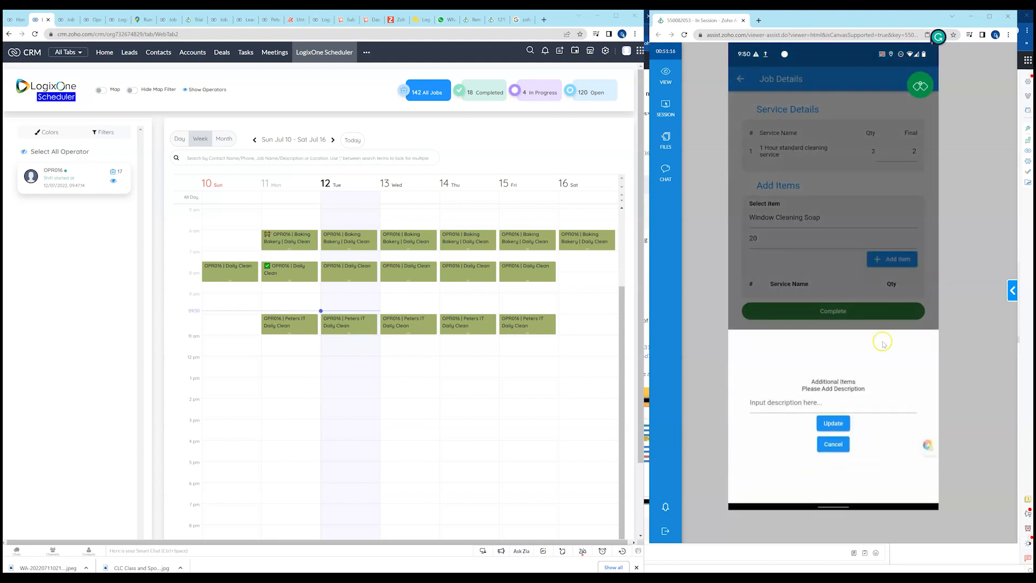
Give the Window Cleaning Soap item the description "test" and update it.
click(756, 405)
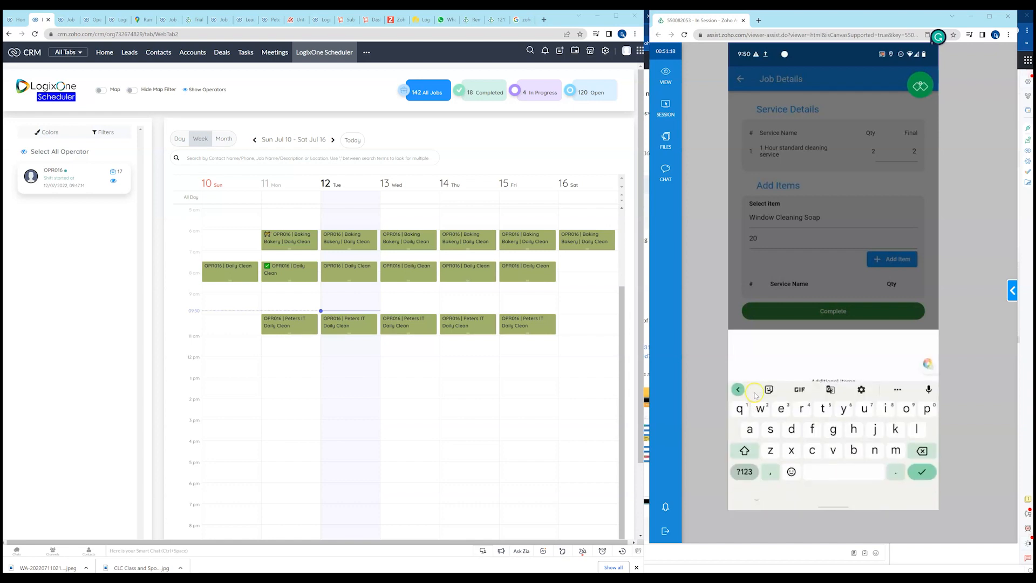
click(823, 408)
click(781, 408)
click(771, 429)
click(832, 389)
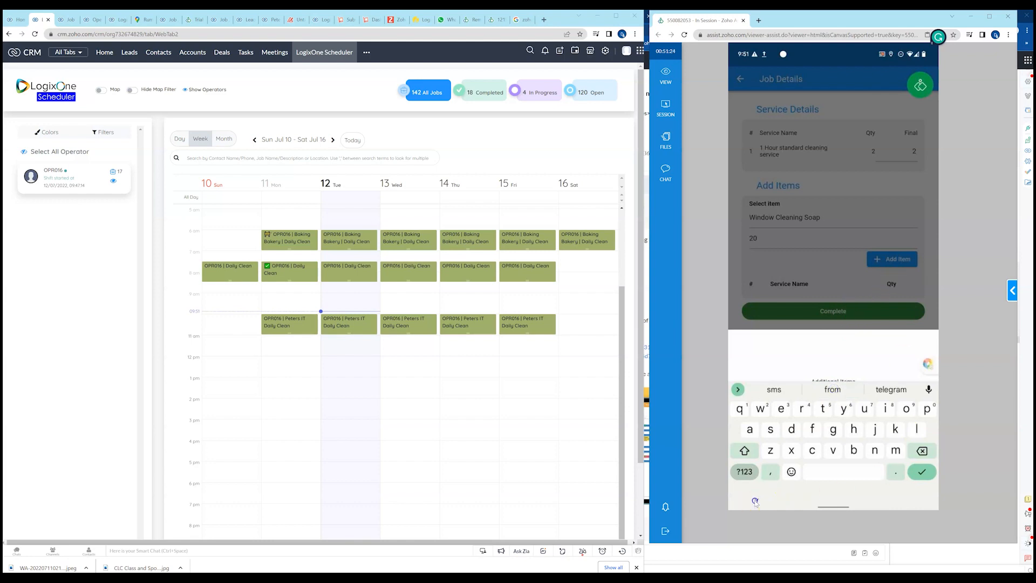
click(755, 502)
click(833, 423)
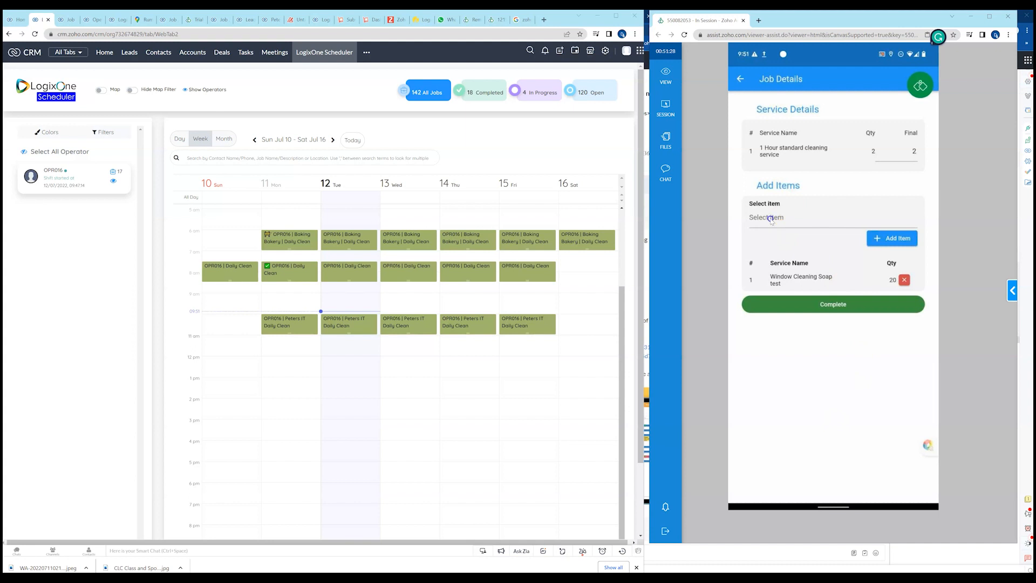
Add Window Cleaning with a quantity of 10 as a second additional item, leaving its description blank.
click(770, 218)
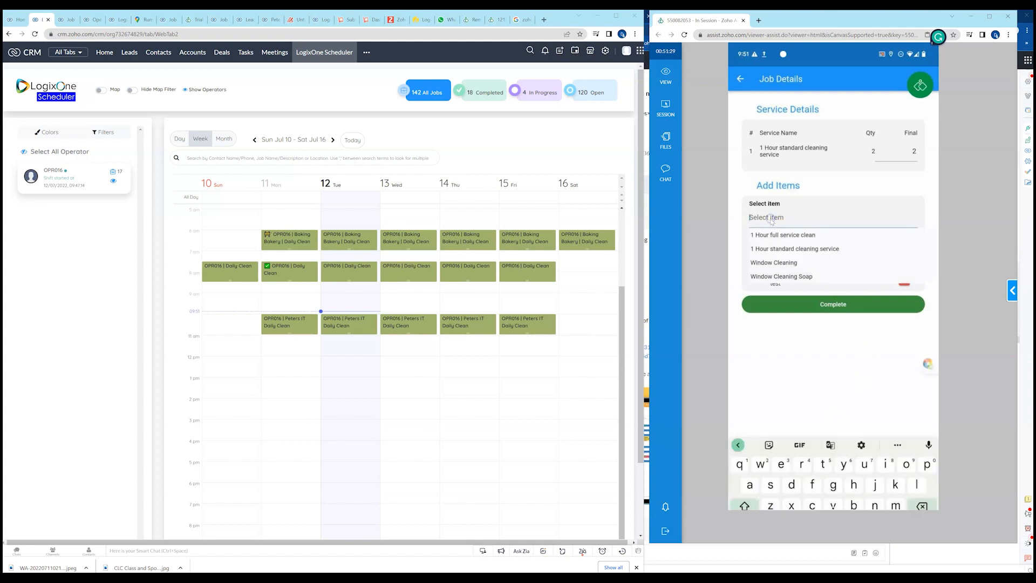
click(780, 263)
click(763, 239)
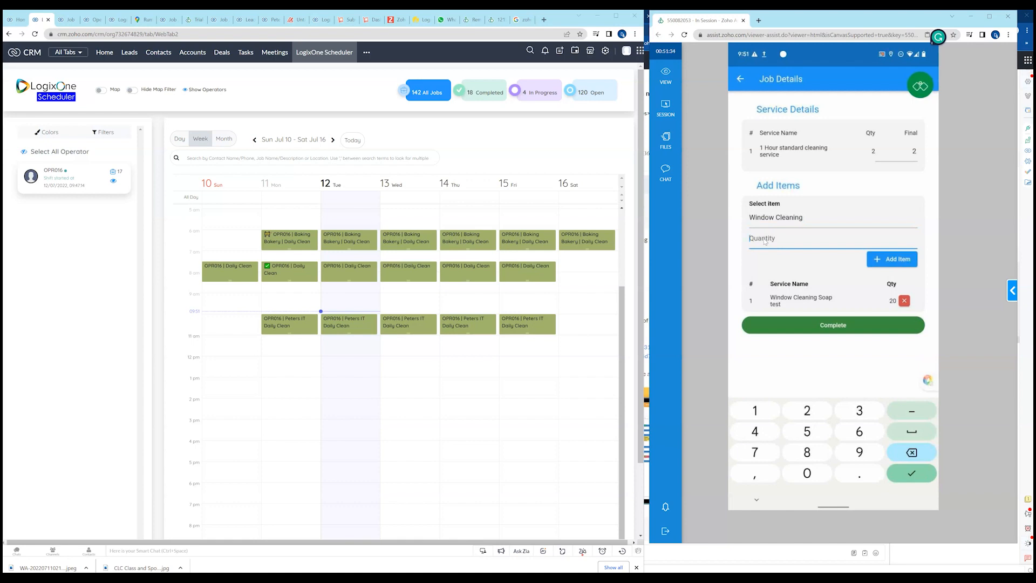
click(755, 411)
click(807, 472)
click(884, 265)
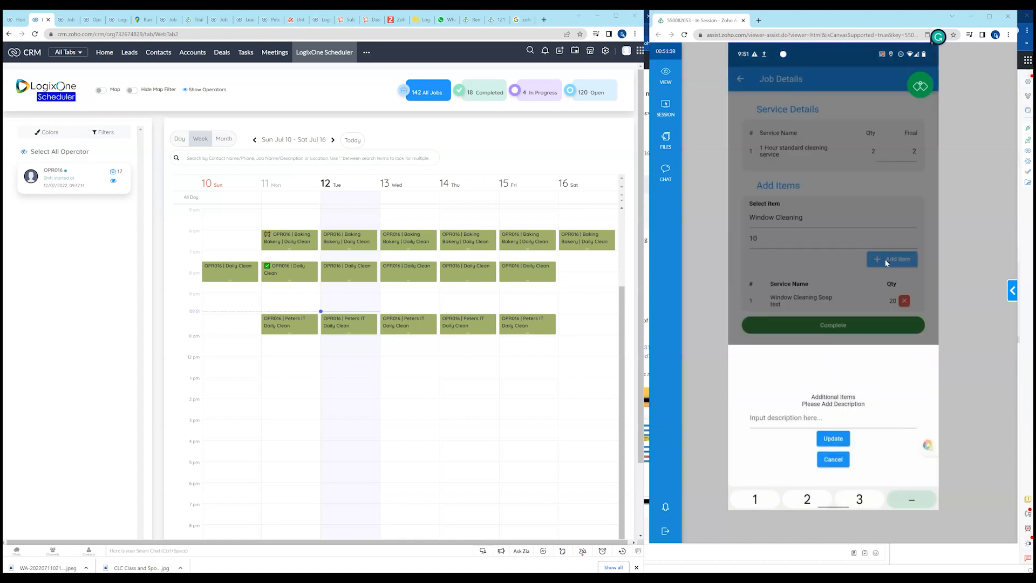
click(833, 423)
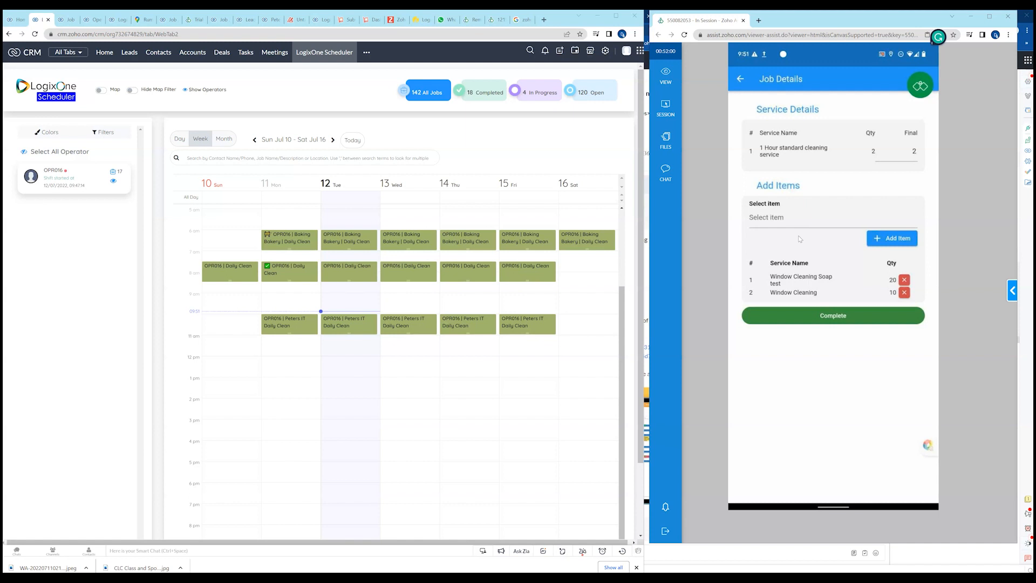
Complete the Baking Bakery | Daily Clean job and draw a freehand signature in the customer signature box.
click(778, 143)
click(837, 318)
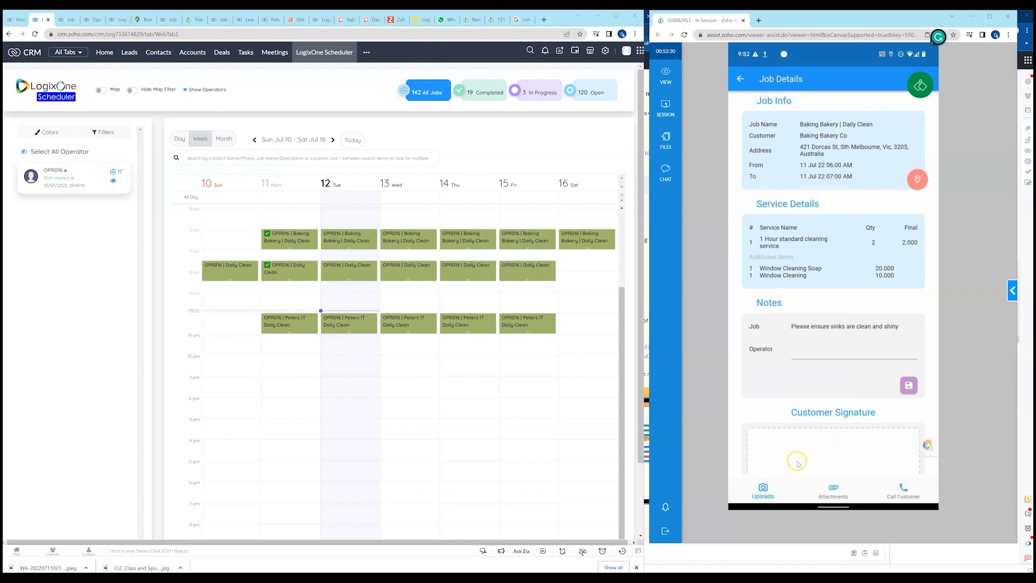
mouse_move(792, 438)
mouse_down()
mouse_move(804, 464)
mouse_move(872, 434)
mouse_move(886, 440)
mouse_up()
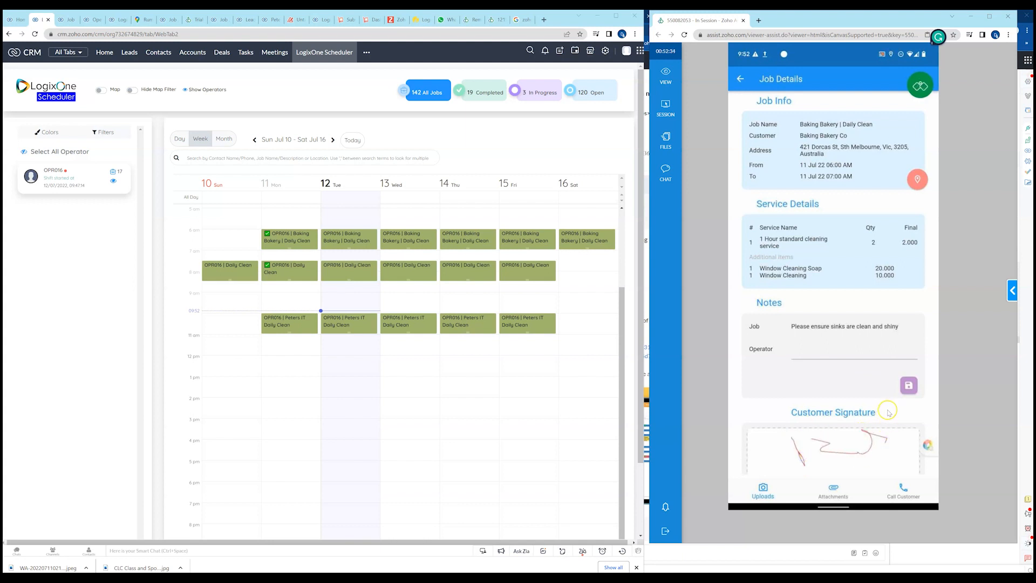
scroll(888, 413, down, 2)
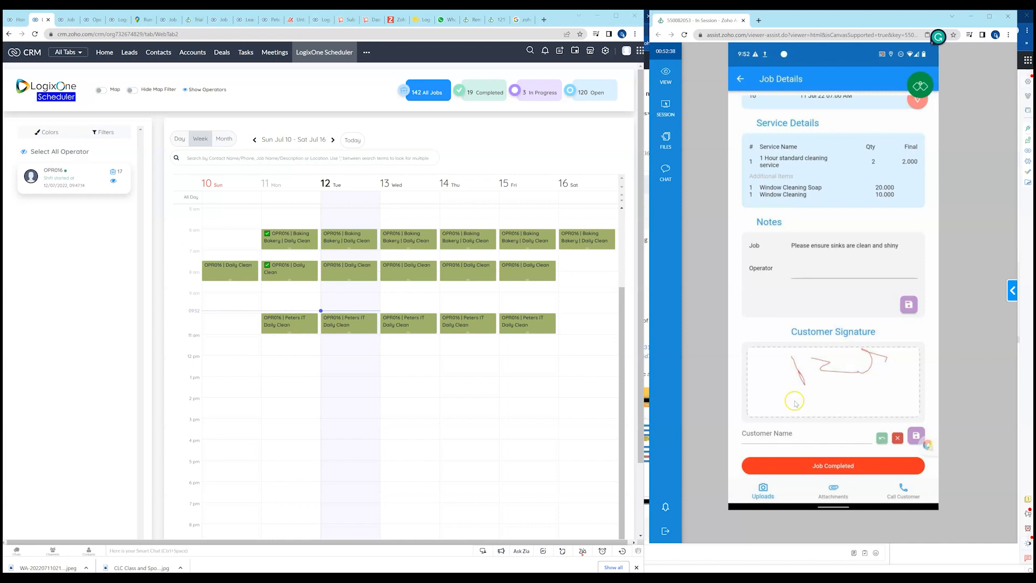
mouse_move(802, 376)
mouse_down()
mouse_move(806, 399)
mouse_move(818, 384)
mouse_move(850, 384)
mouse_move(888, 403)
mouse_up()
Enter the customer's name below the signature and save the signature.
click(809, 444)
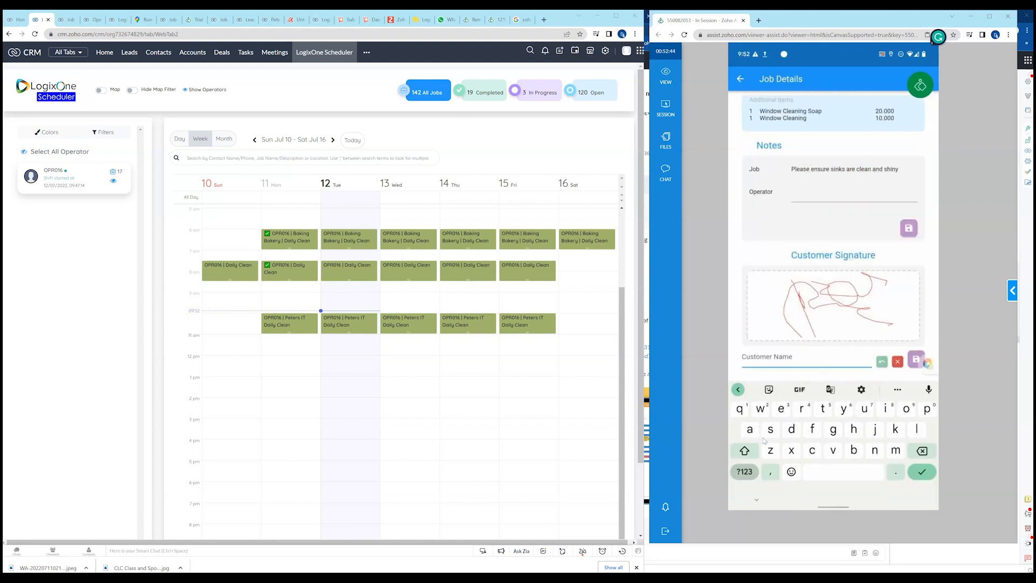
click(927, 408)
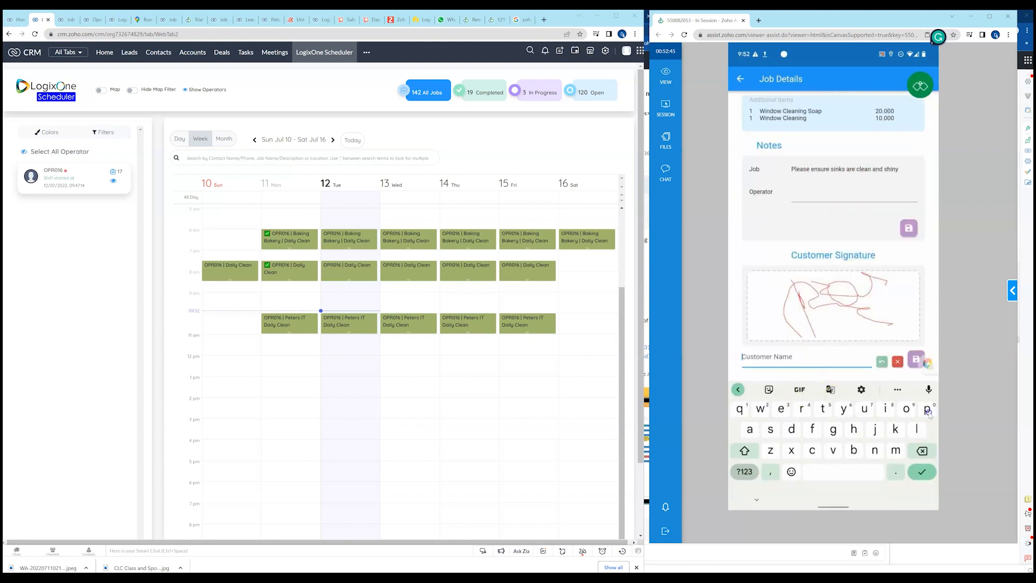
click(782, 410)
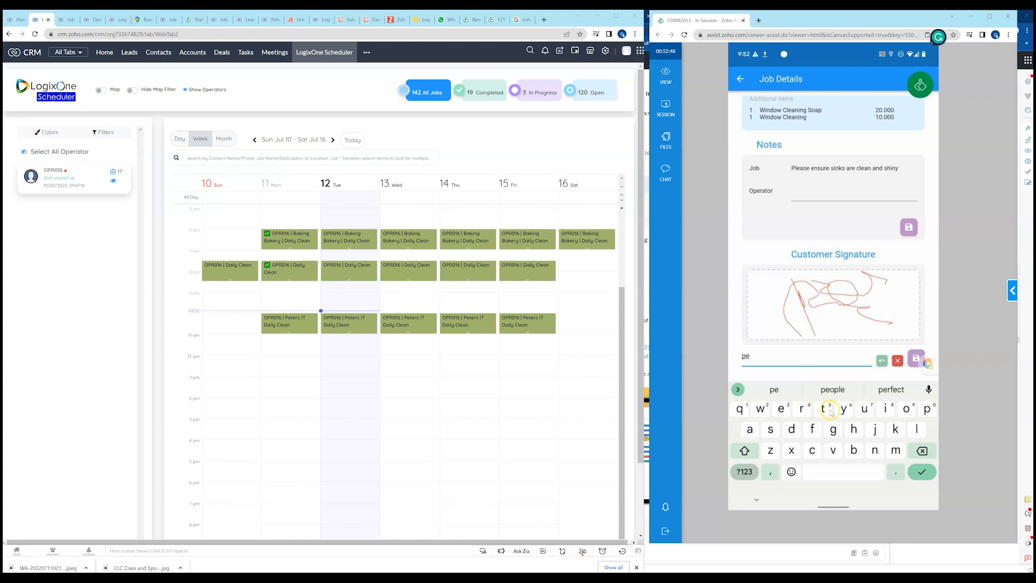
click(823, 410)
click(785, 410)
click(802, 409)
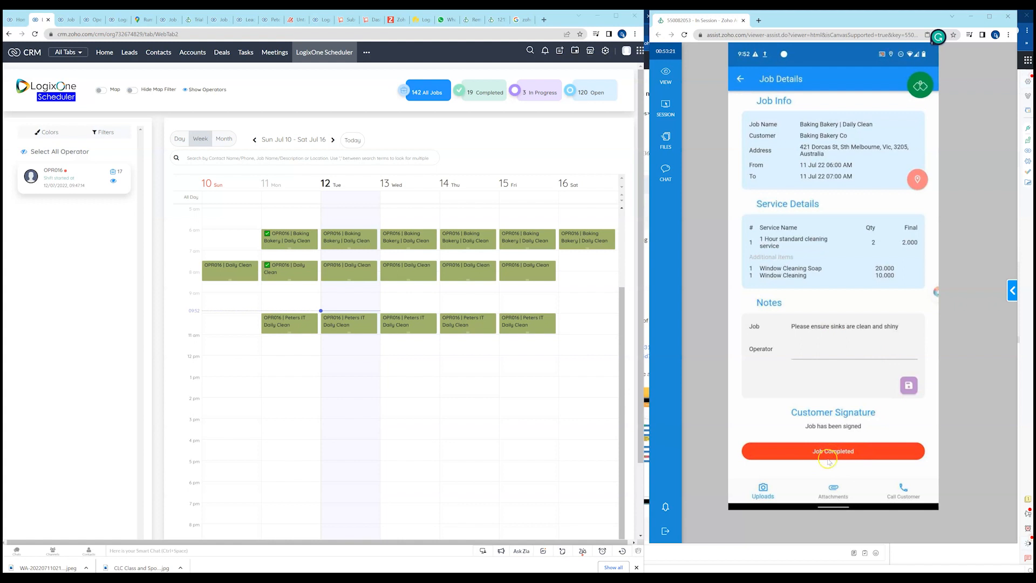
Open the 11 July Baking Bakery job's invoice from the scheduler and view the Daily Clean job's details in the operator app.
click(741, 78)
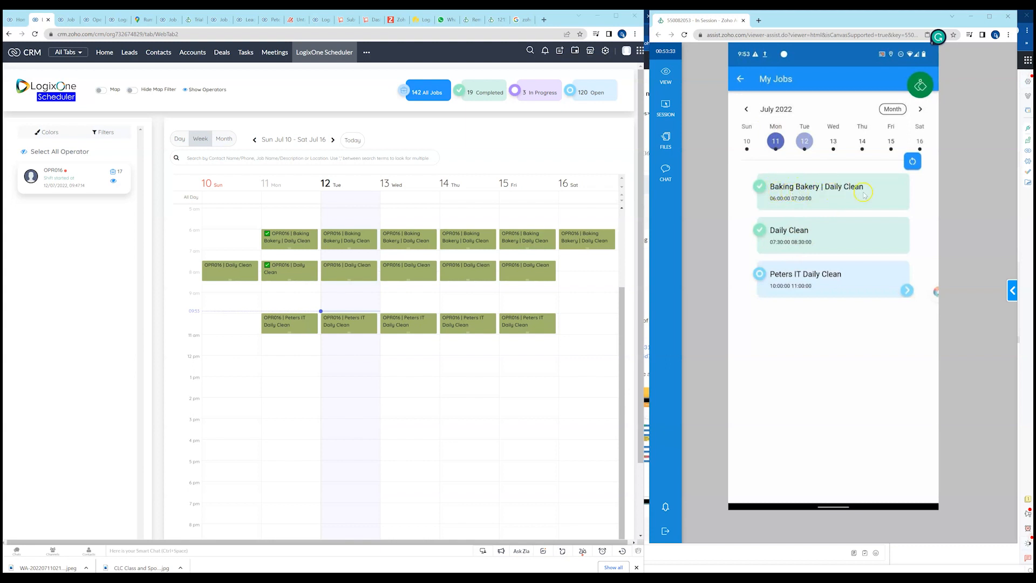
click(289, 240)
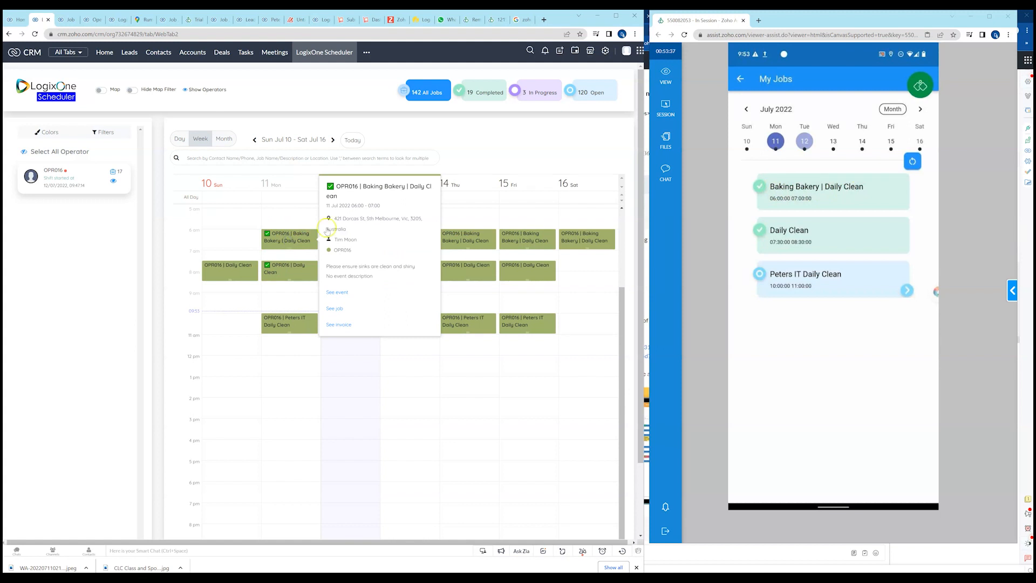
click(338, 324)
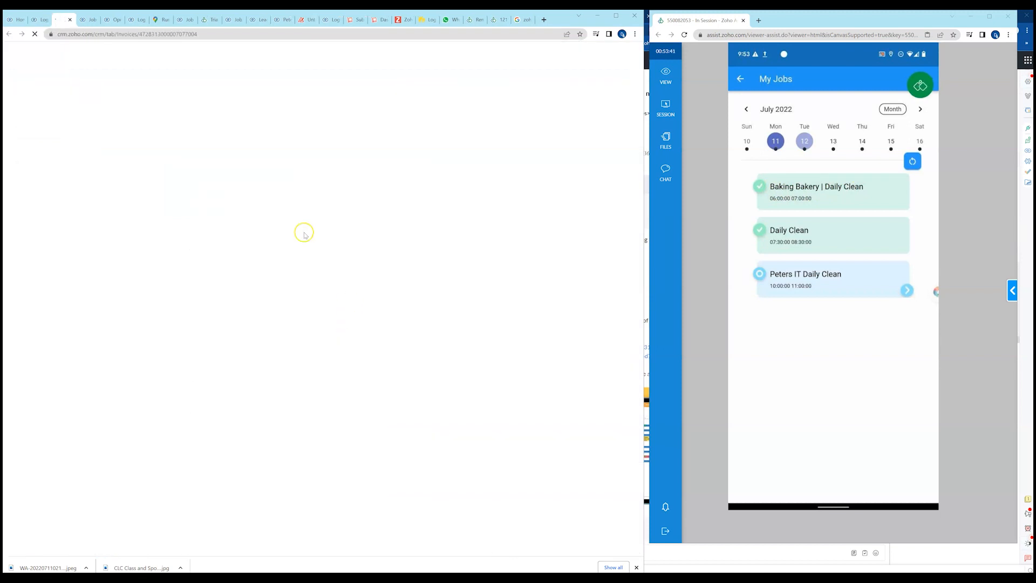
click(41, 20)
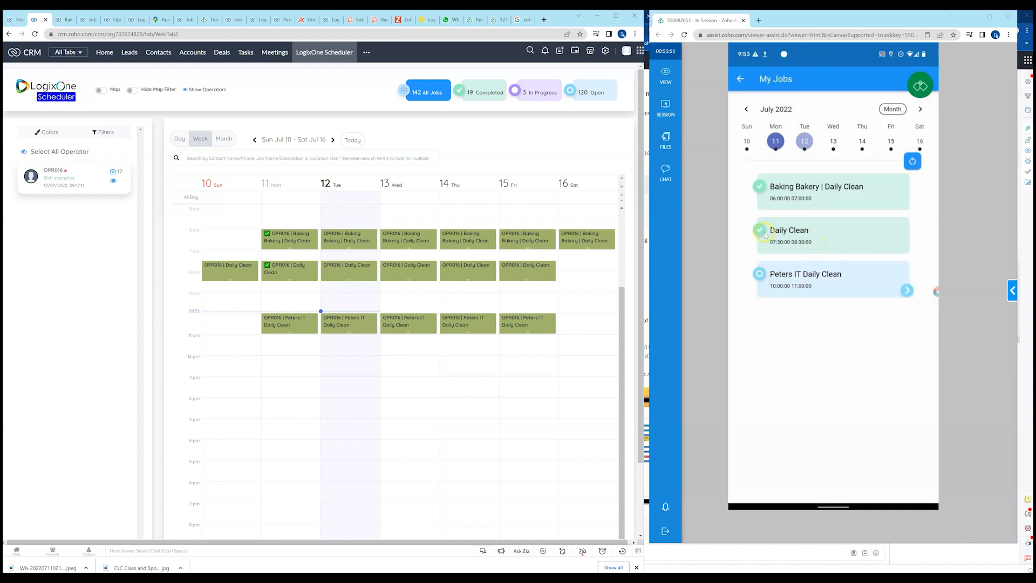
click(802, 233)
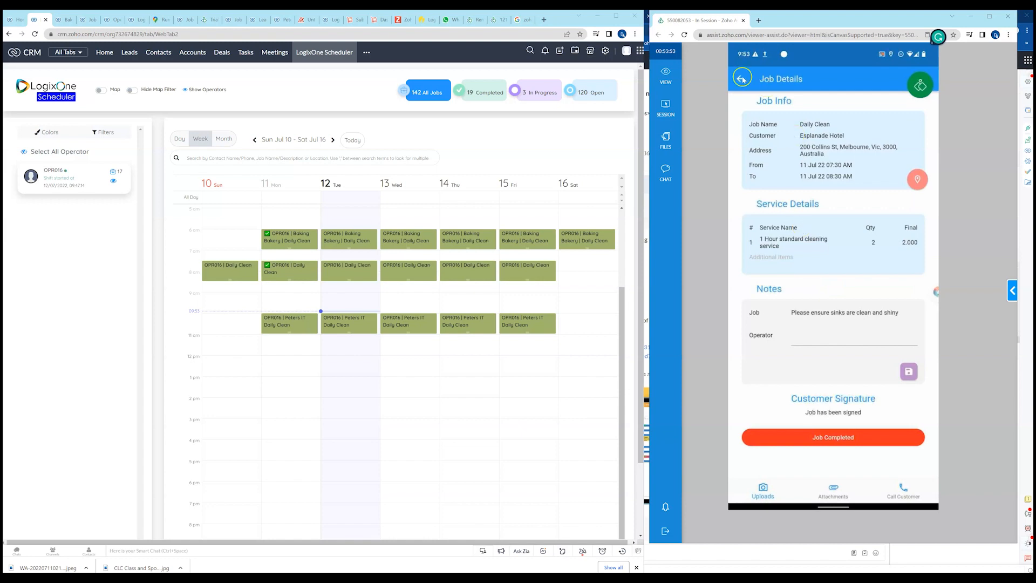
click(738, 80)
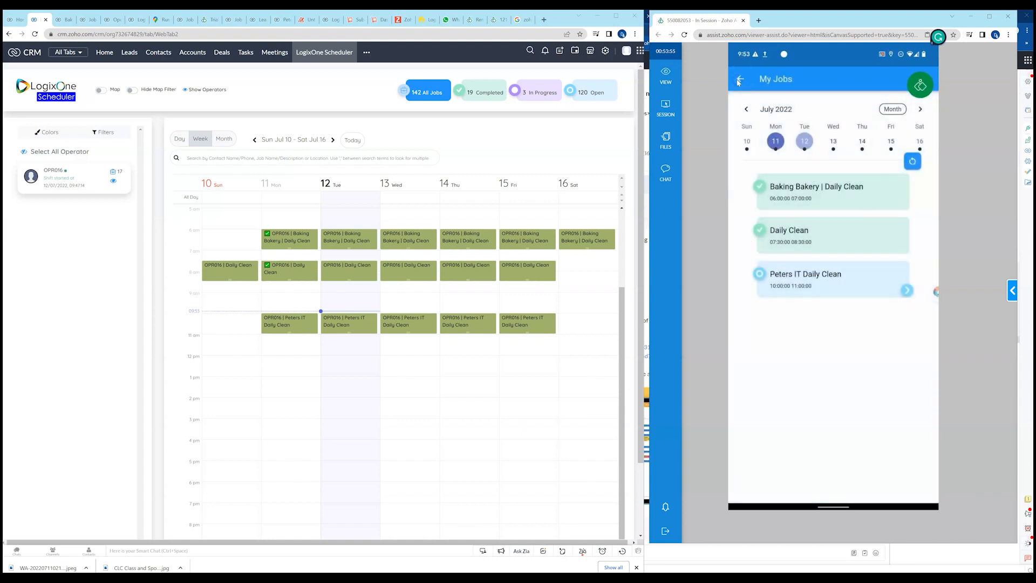
Check in to the Peters IT Daily Clean job for 11 July and return to the My Jobs list.
click(907, 290)
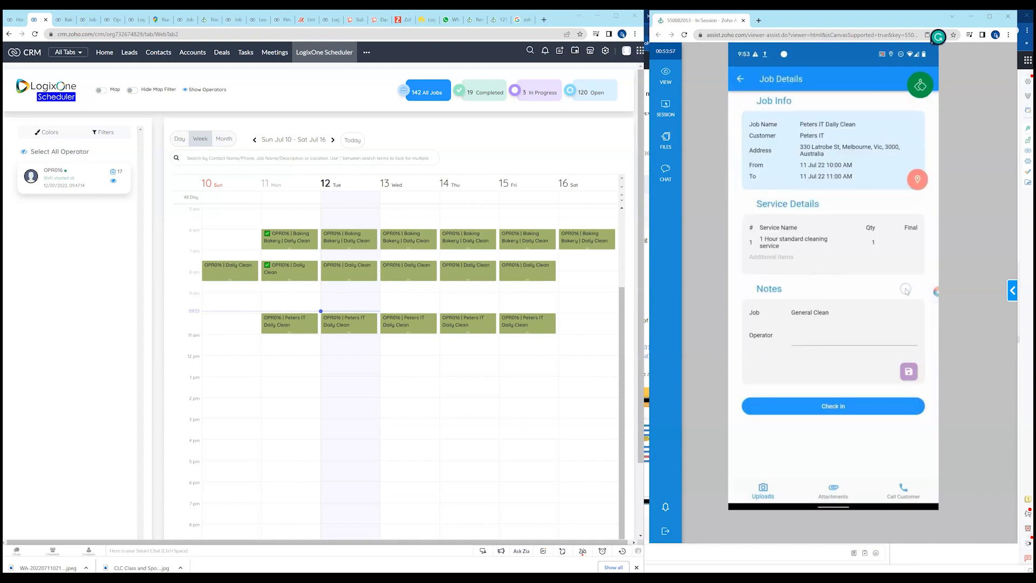
click(846, 411)
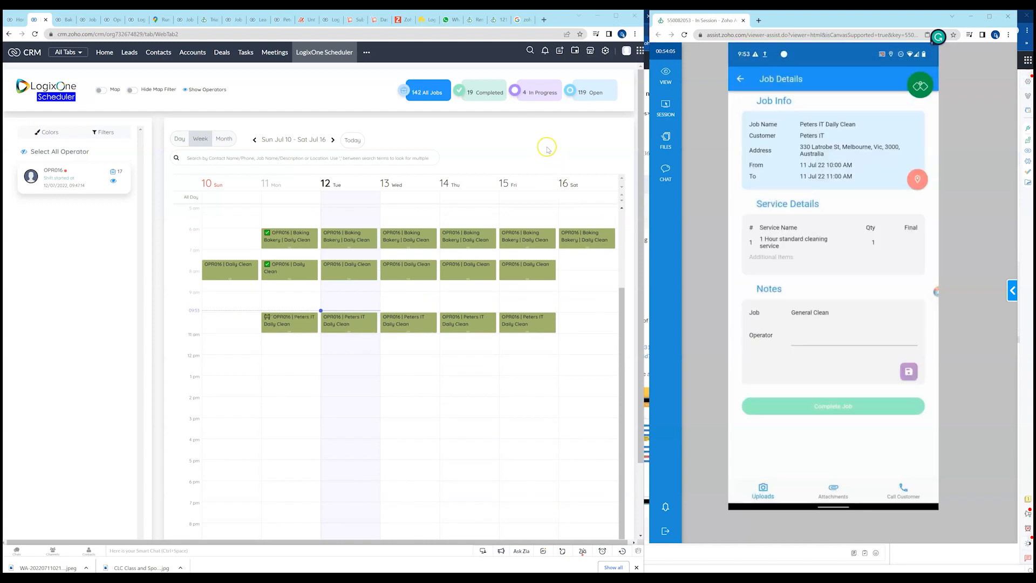
scroll(456, 263, up, 2)
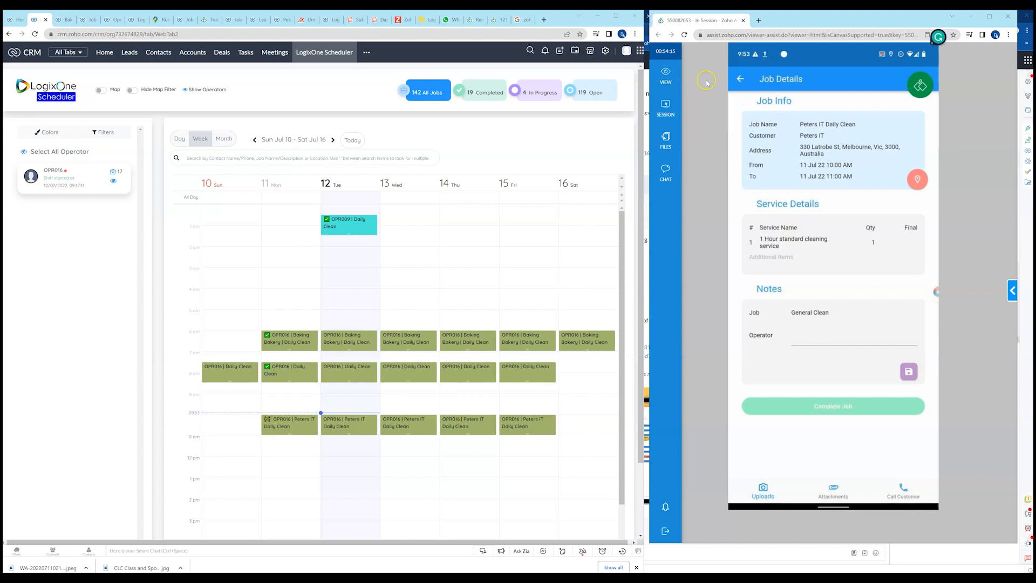
click(741, 79)
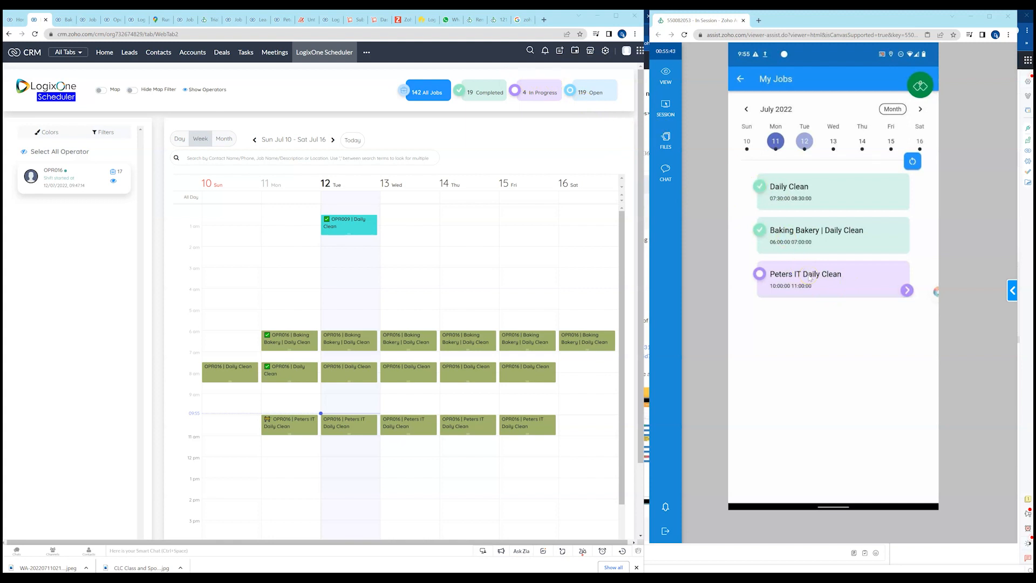
Open the checked-in Peters IT Daily Clean job and complete it with a final quantity of 1 for the 1 Hour standard cleaning service.
click(907, 291)
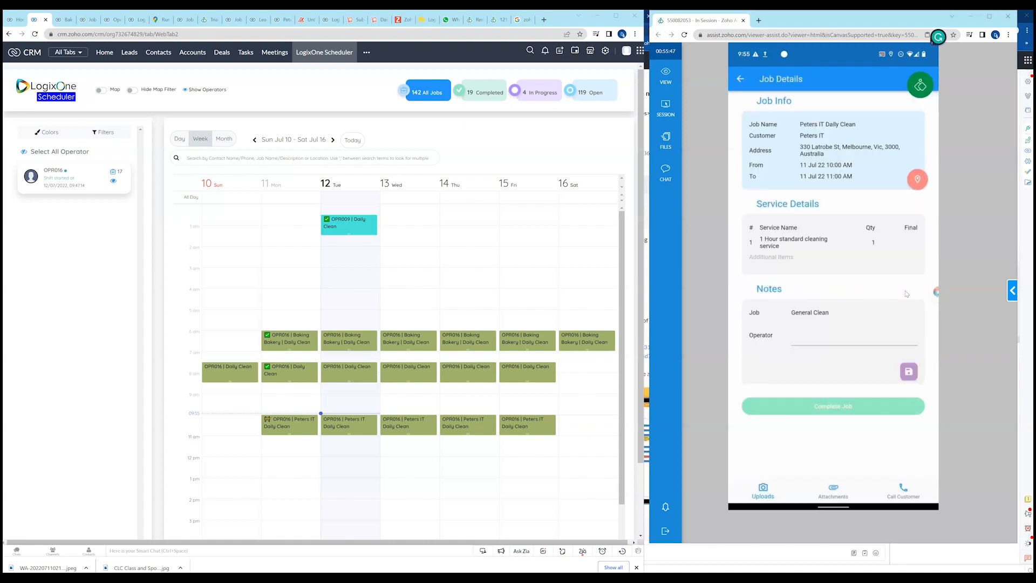
click(838, 410)
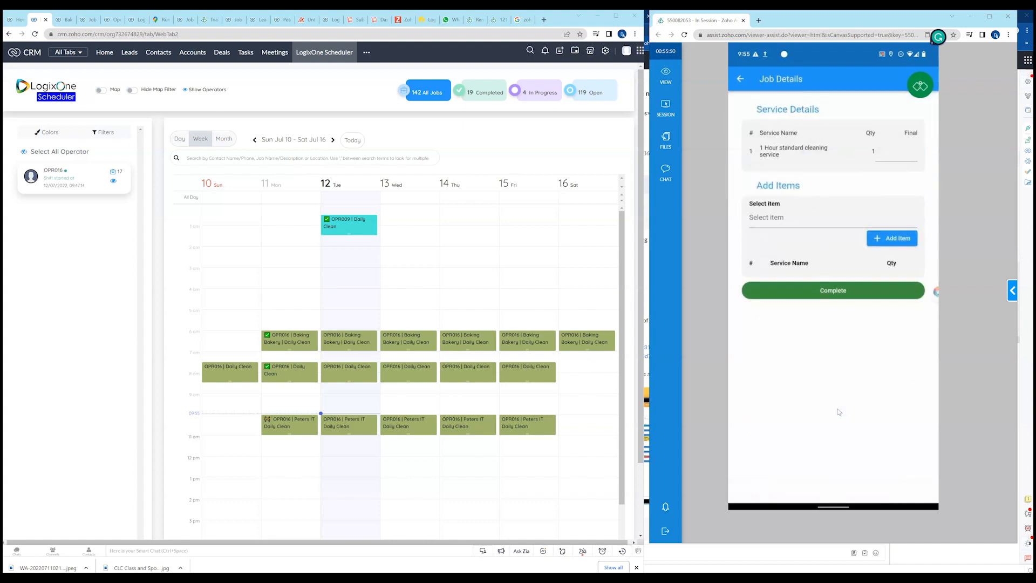
click(904, 154)
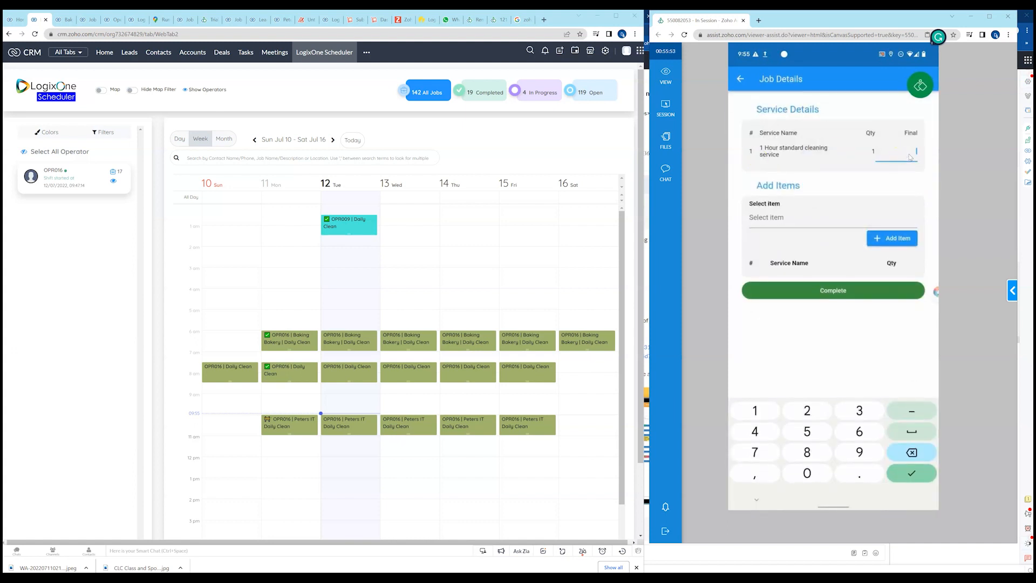
click(776, 219)
click(838, 290)
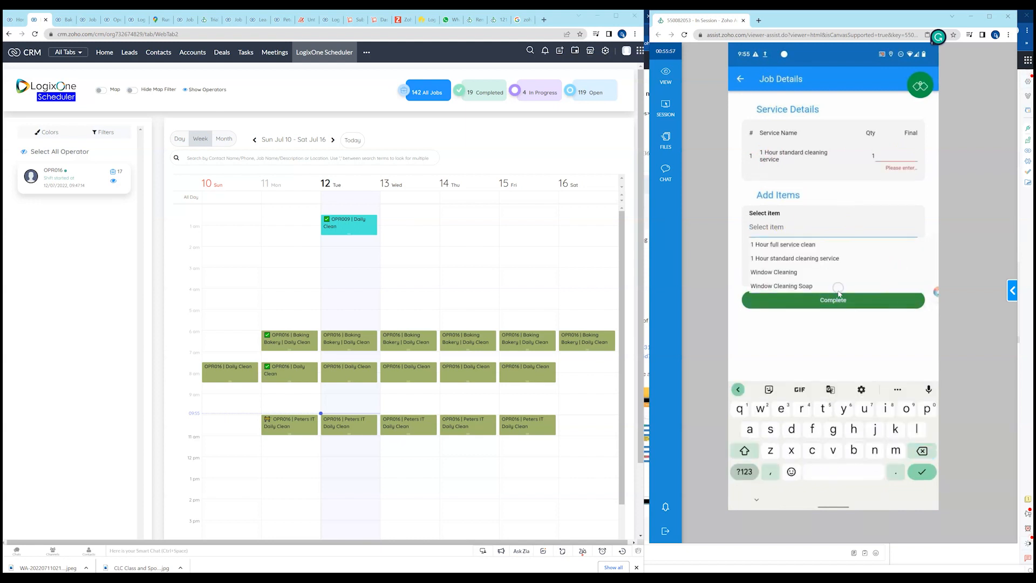
click(909, 156)
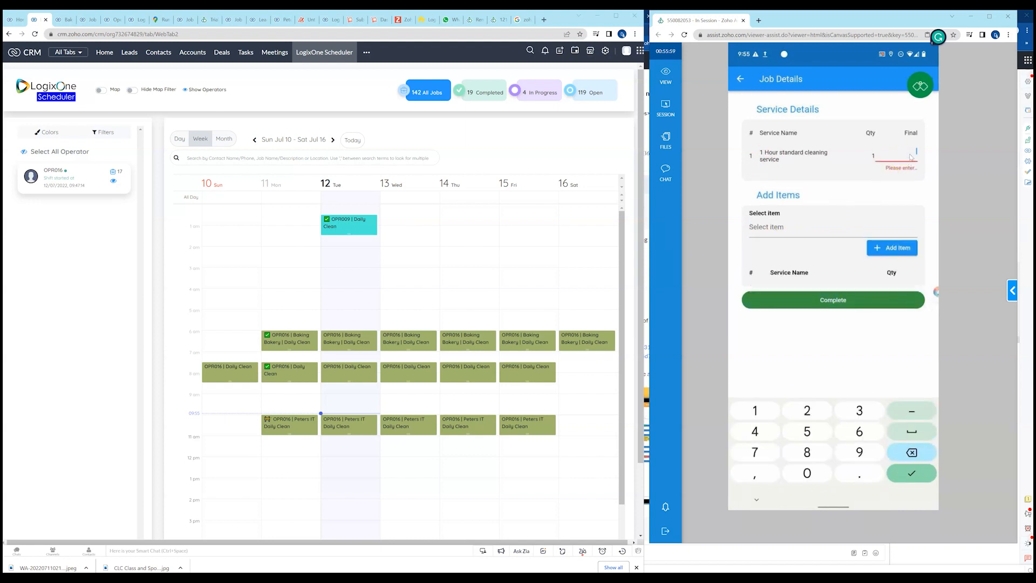
text(1)
click(839, 296)
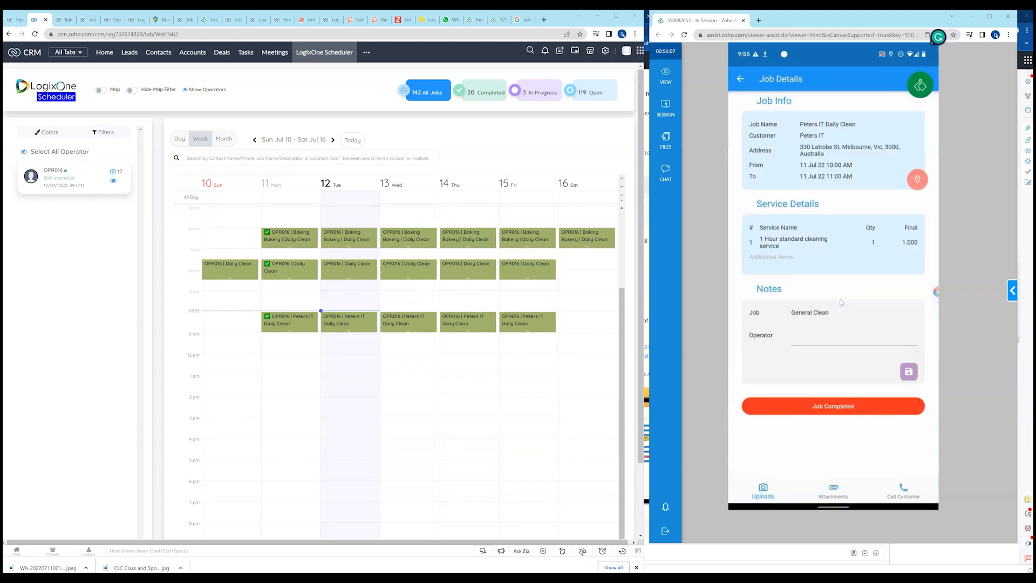
click(851, 410)
Add the operator note "customer happy" to the Peters IT Daily Clean job and save it.
click(798, 336)
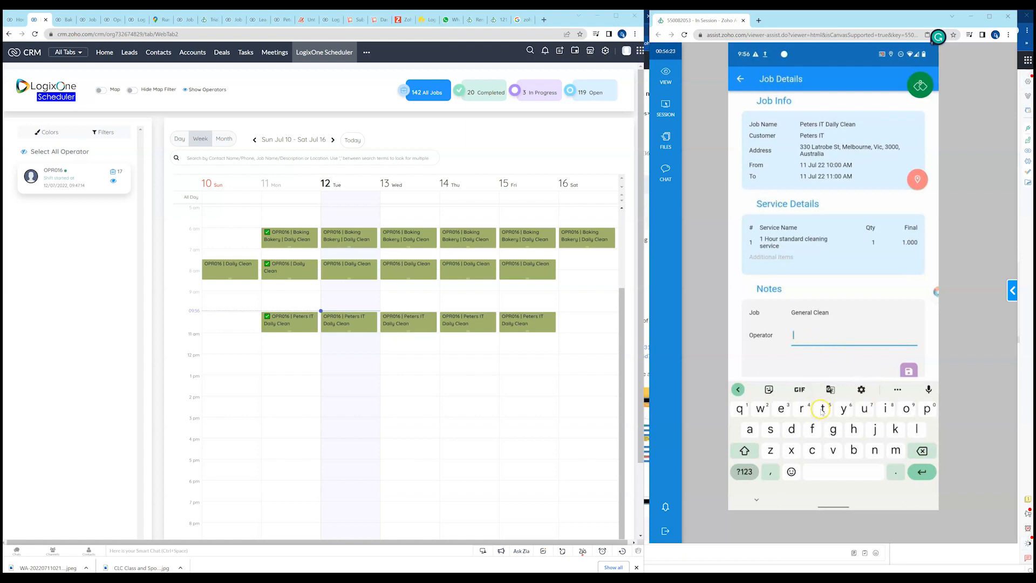
click(812, 450)
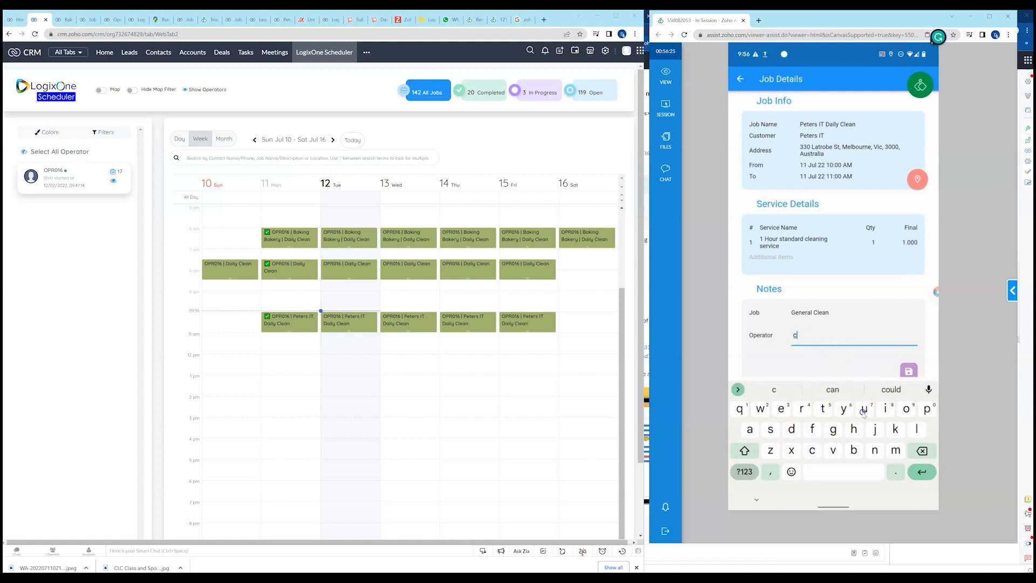
click(864, 411)
click(773, 432)
click(835, 389)
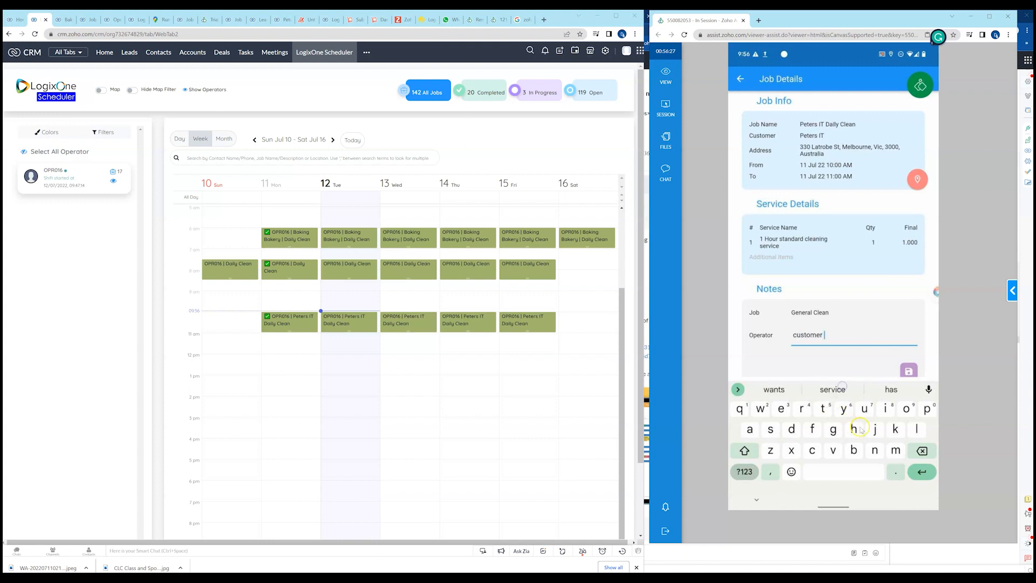
click(856, 430)
click(751, 431)
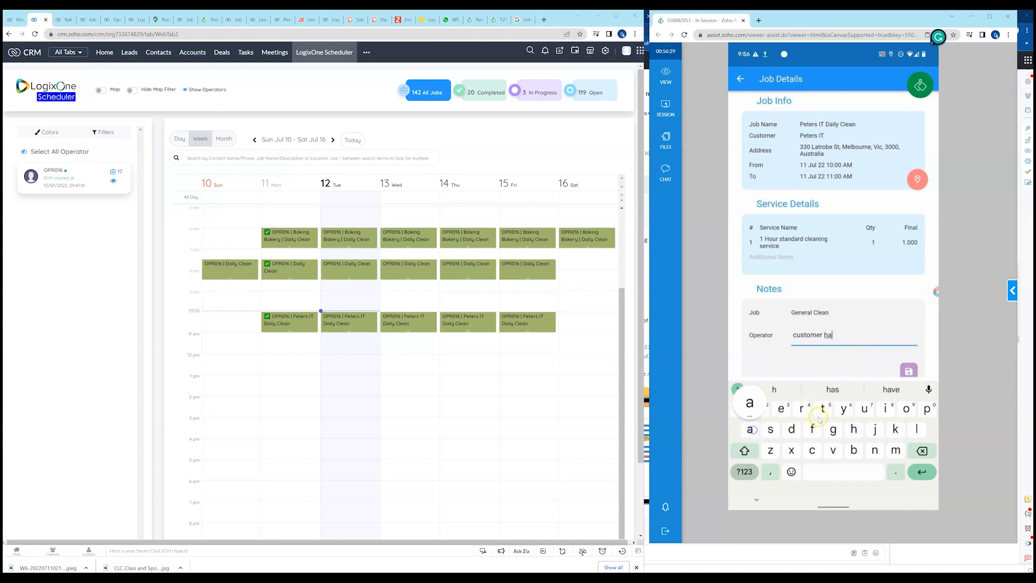
click(927, 409)
click(927, 409)
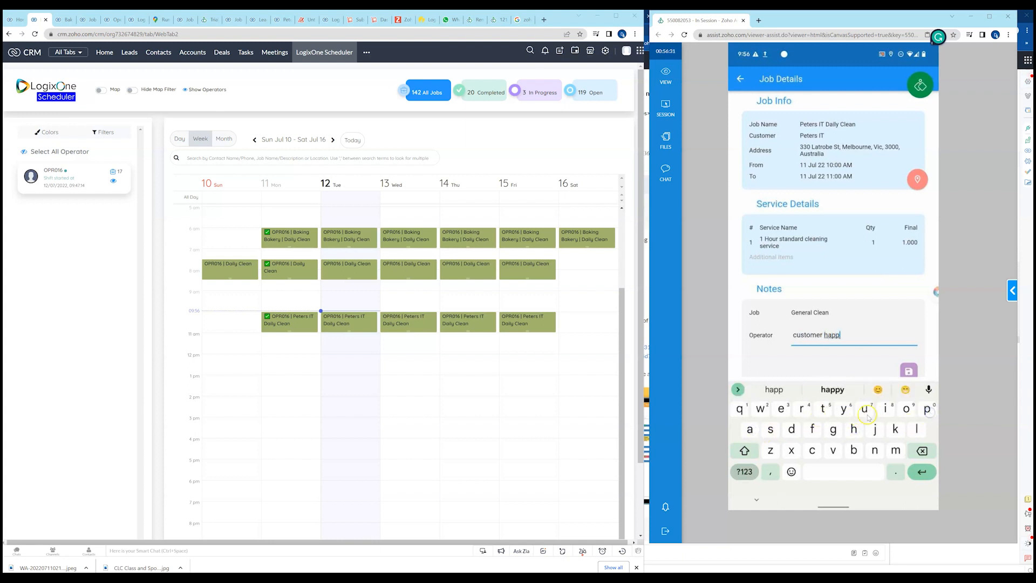
click(832, 390)
click(909, 371)
click(756, 500)
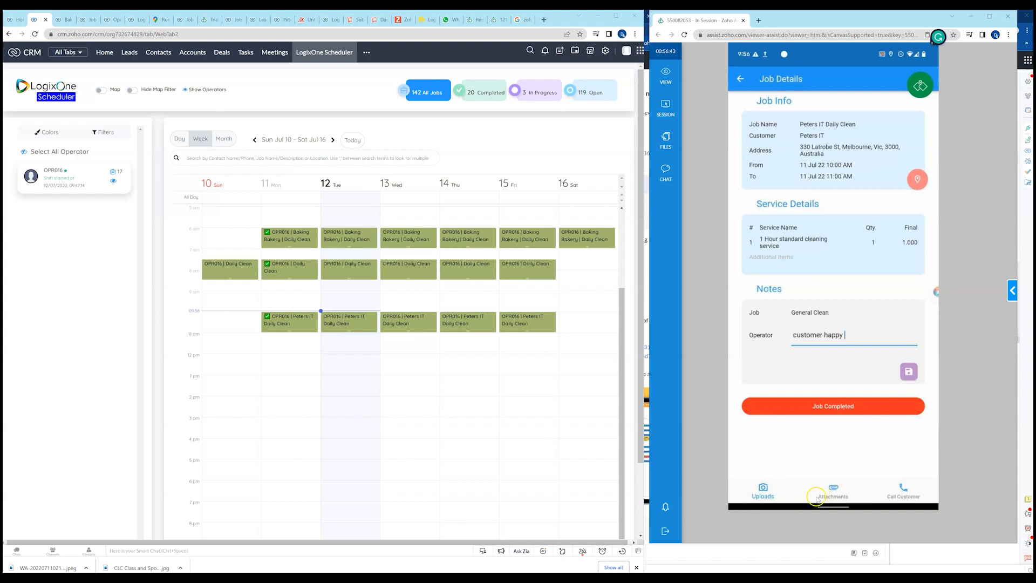
Upload an image from the gallery to the Peters IT Daily Clean job.
click(763, 491)
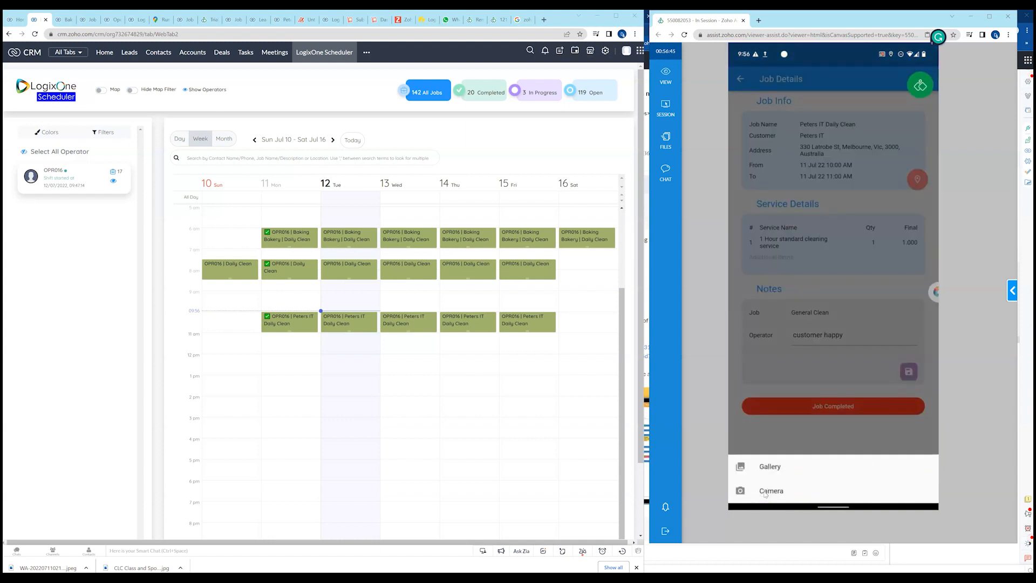
click(769, 479)
click(771, 466)
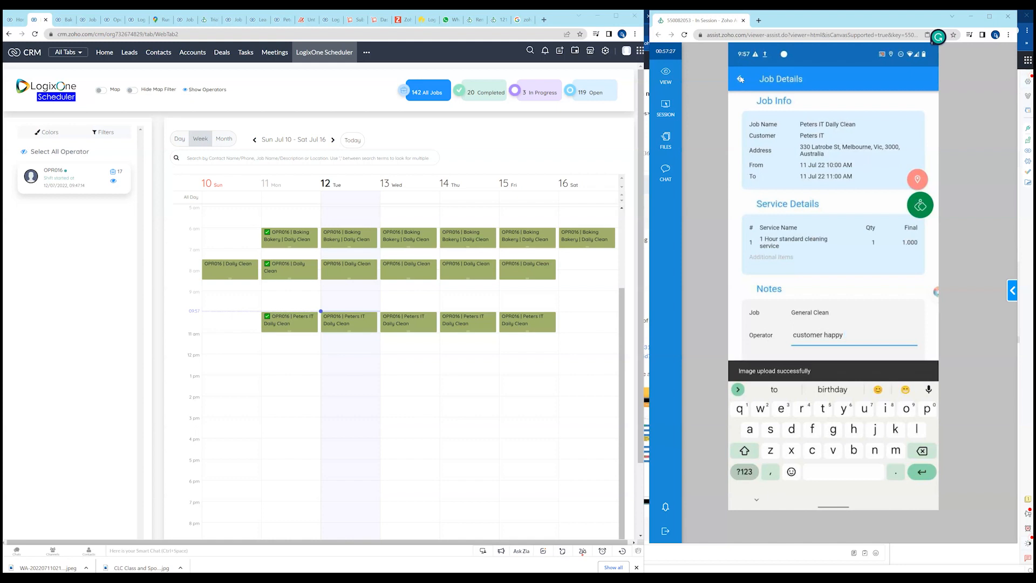
View the Peters IT job's own and uploaded image attachments, and return to the job details.
click(835, 331)
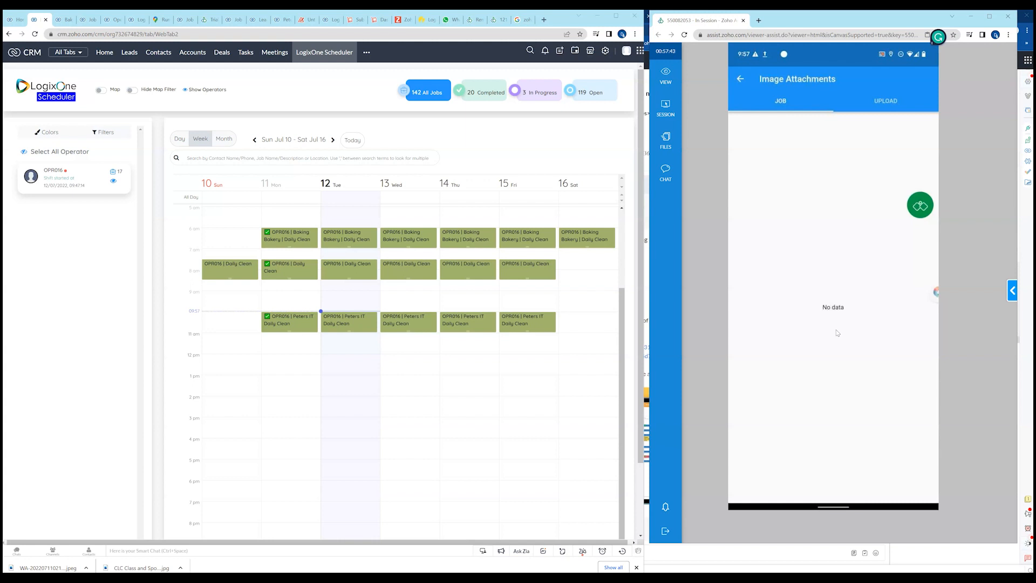
click(877, 104)
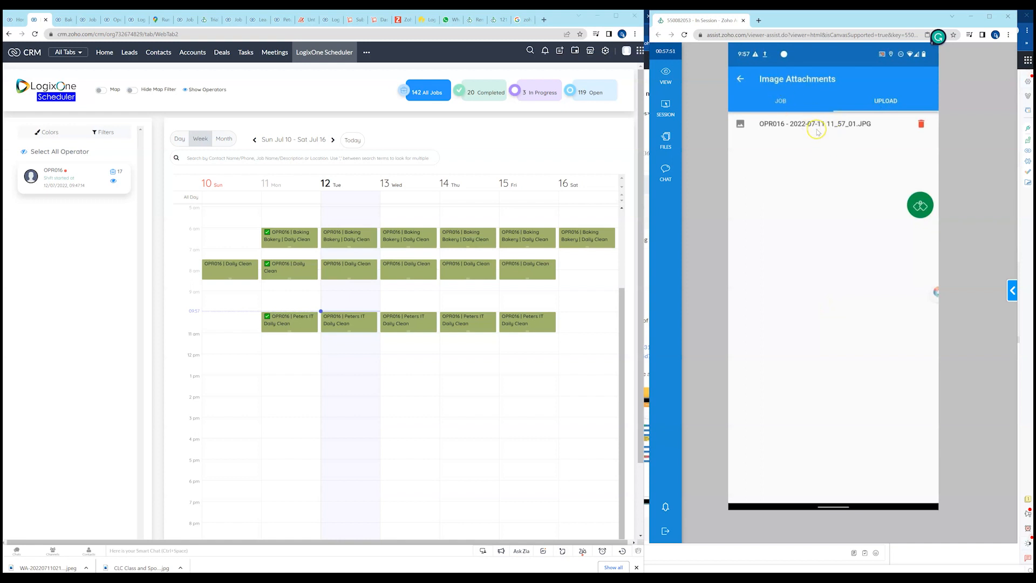
click(782, 99)
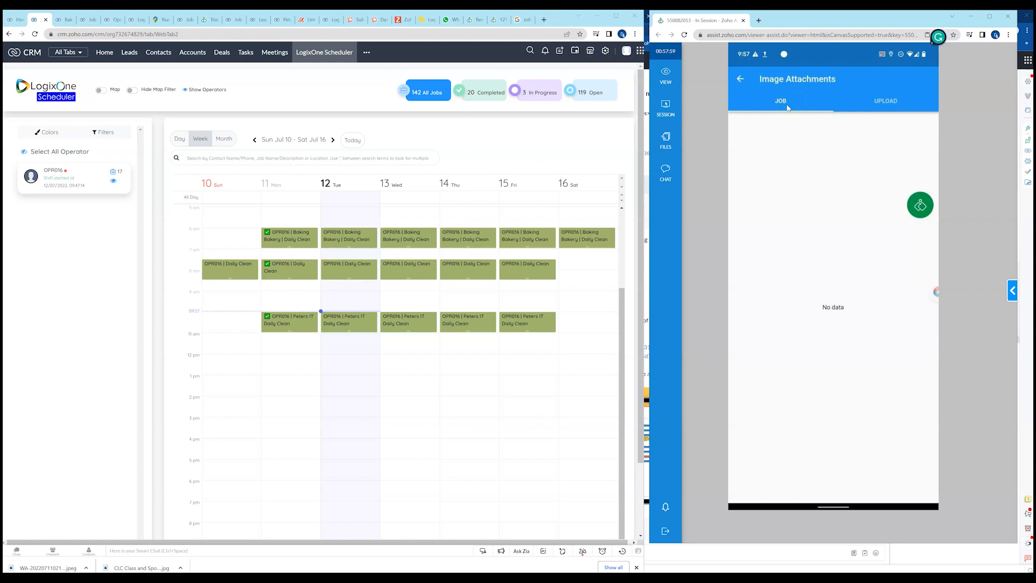
click(739, 82)
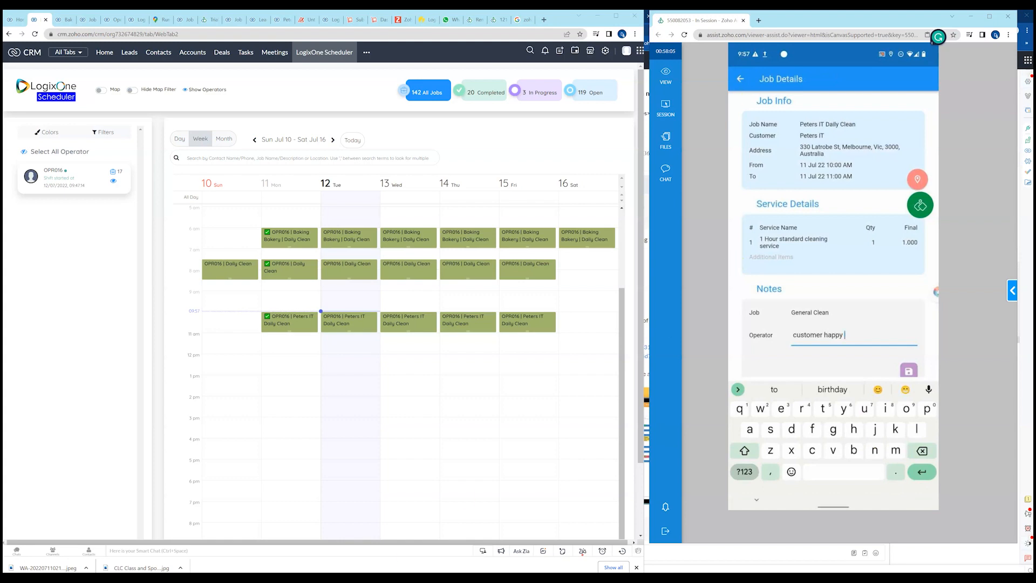
View the attachments of the Baking Bakery | Daily Clean sales order in the CRM and return the operator app to My Jobs.
click(228, 223)
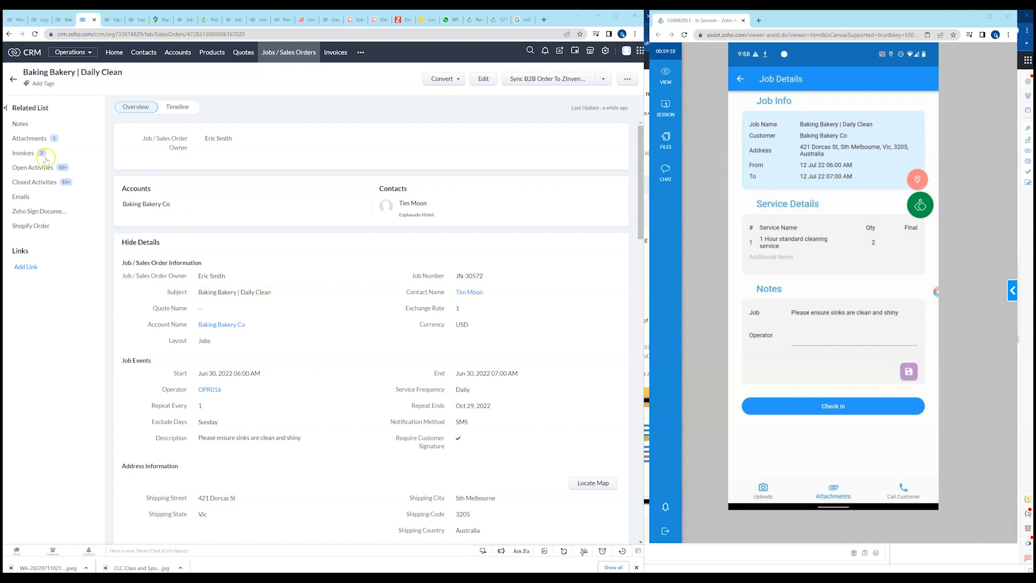
click(29, 139)
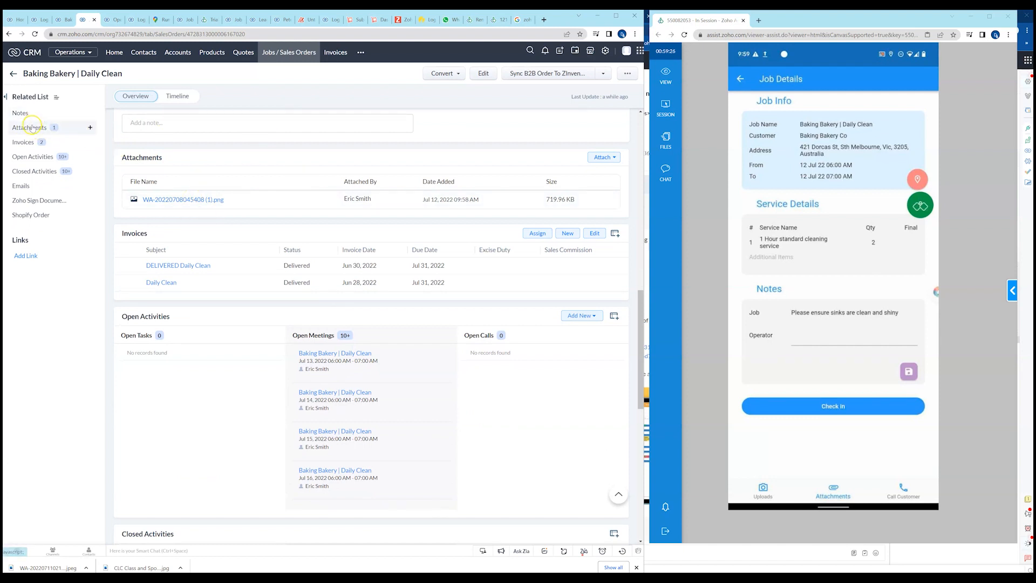
click(741, 80)
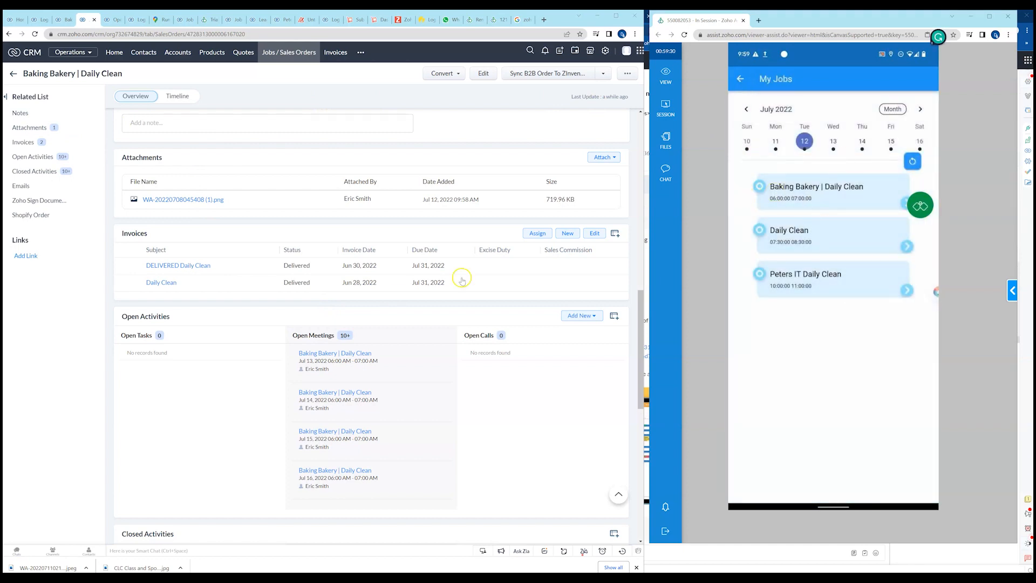
scroll(394, 296, up, 10)
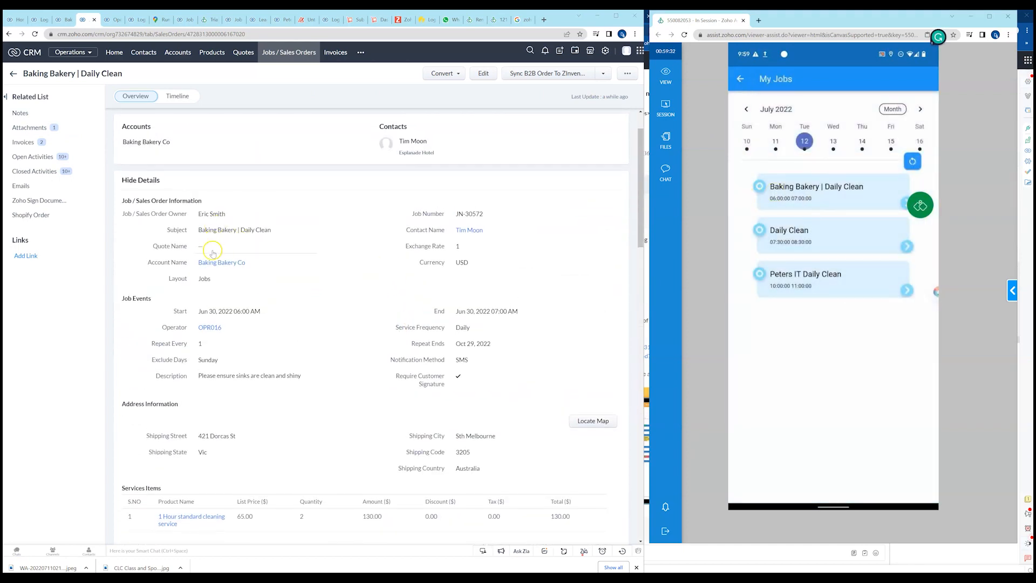
Preview the image attached to the 12 July Baking Bakery | Daily Clean job in the operator app and return to its details.
click(825, 189)
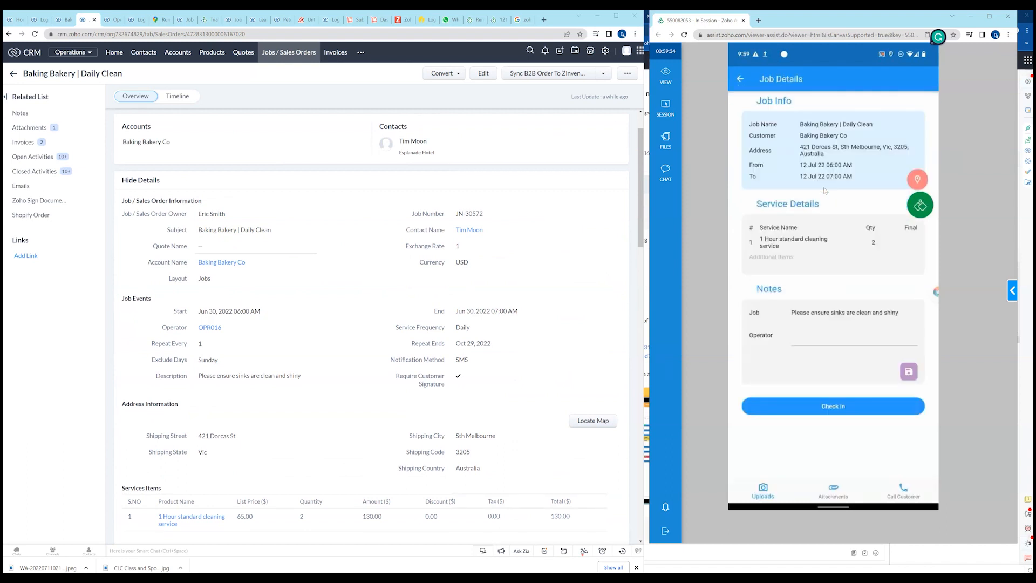
click(833, 490)
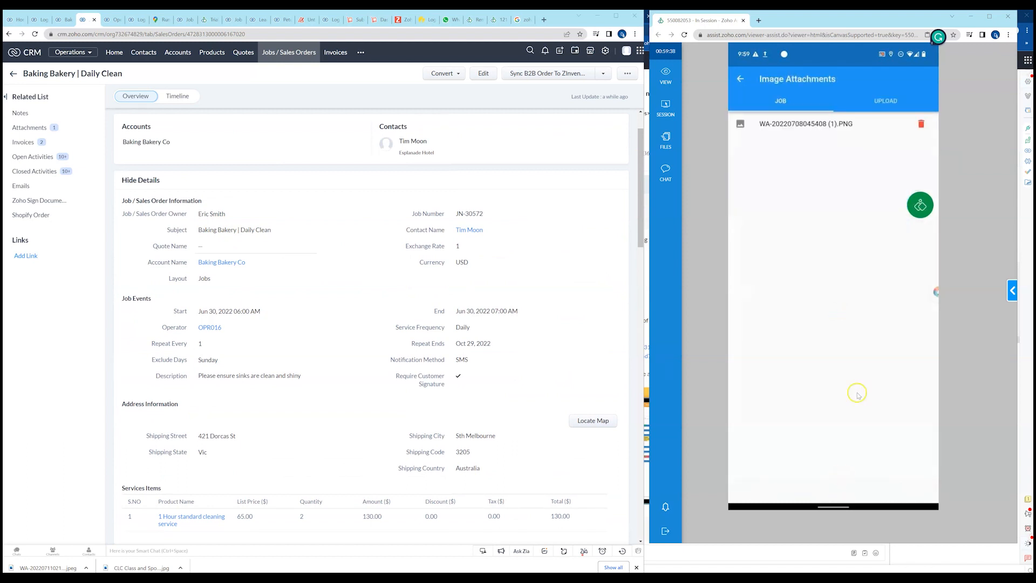
click(788, 126)
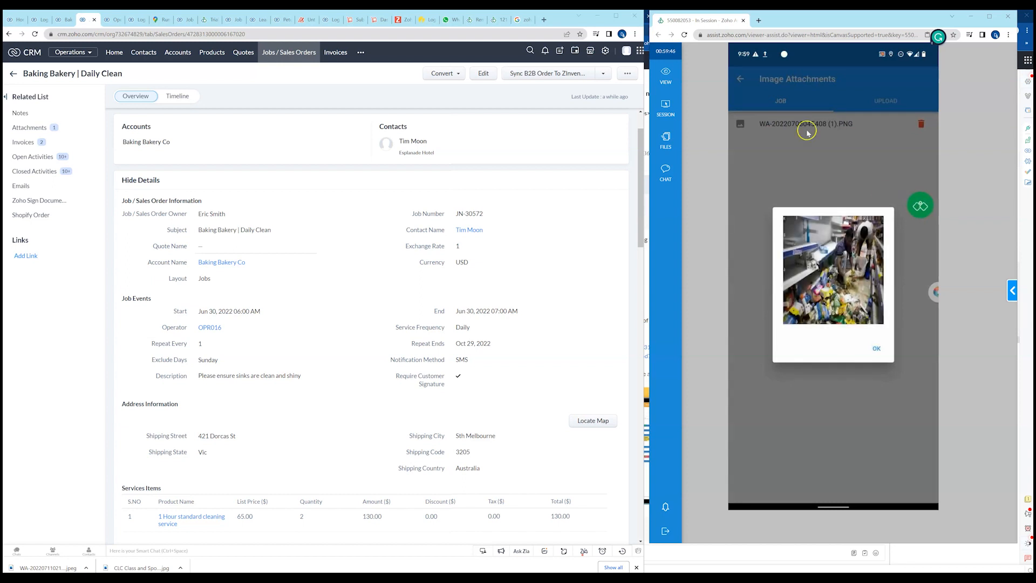
click(877, 350)
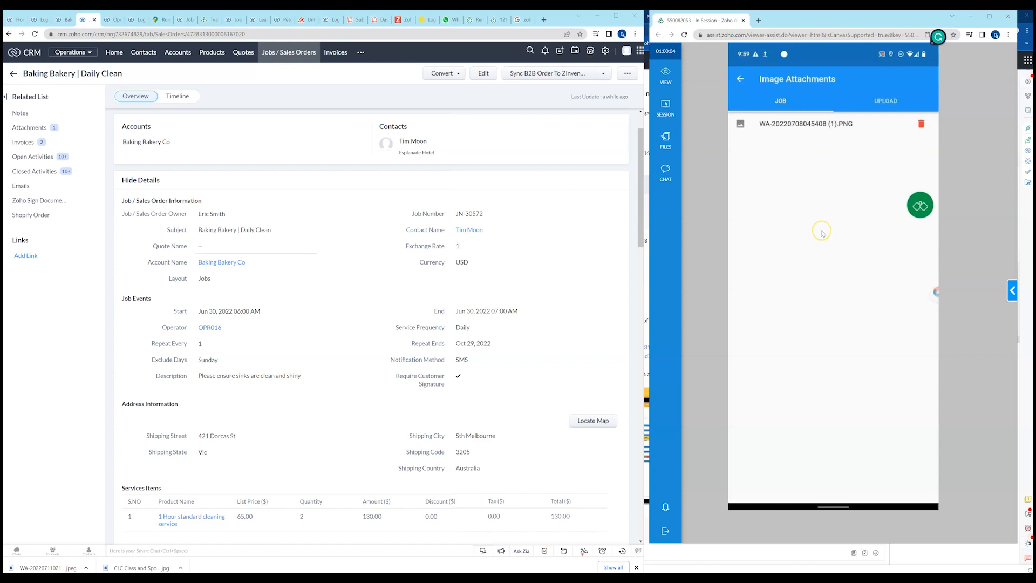
click(739, 80)
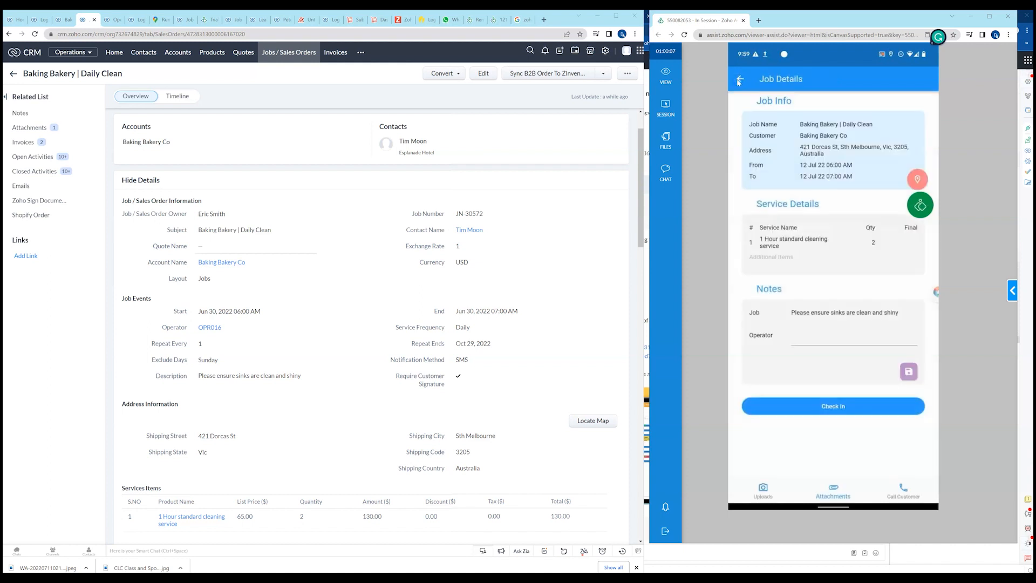
Show the job's upload options, return to the operator app's 11 July job list, and switch the CRM back to the scheduler.
click(763, 492)
click(913, 498)
click(740, 79)
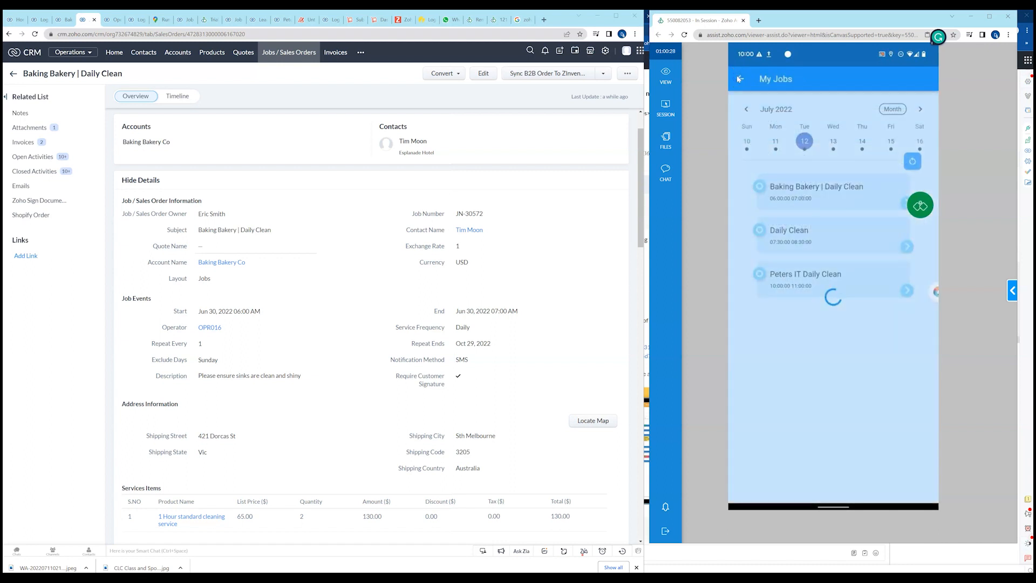
click(776, 142)
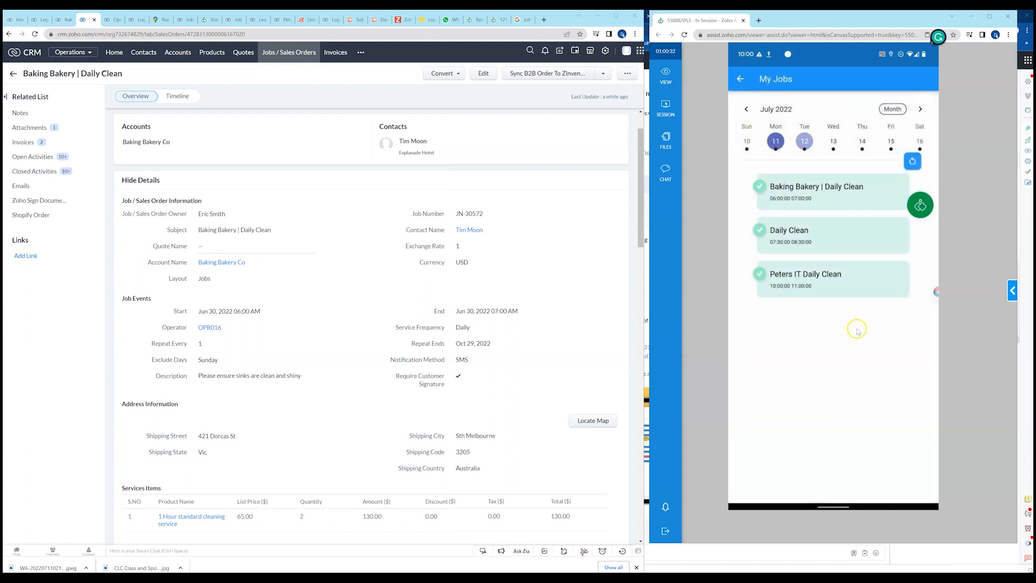
click(65, 20)
click(41, 21)
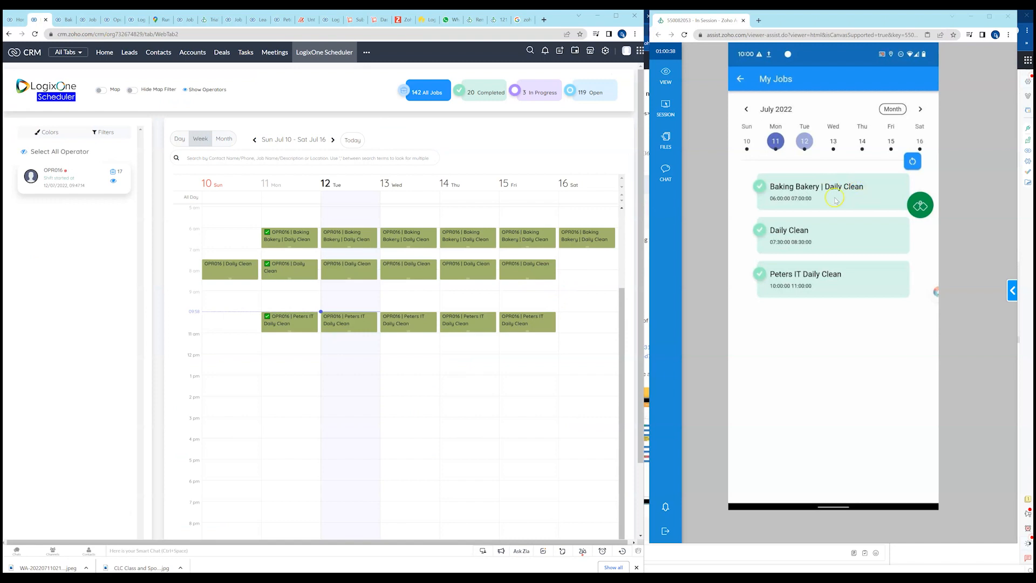
click(102, 90)
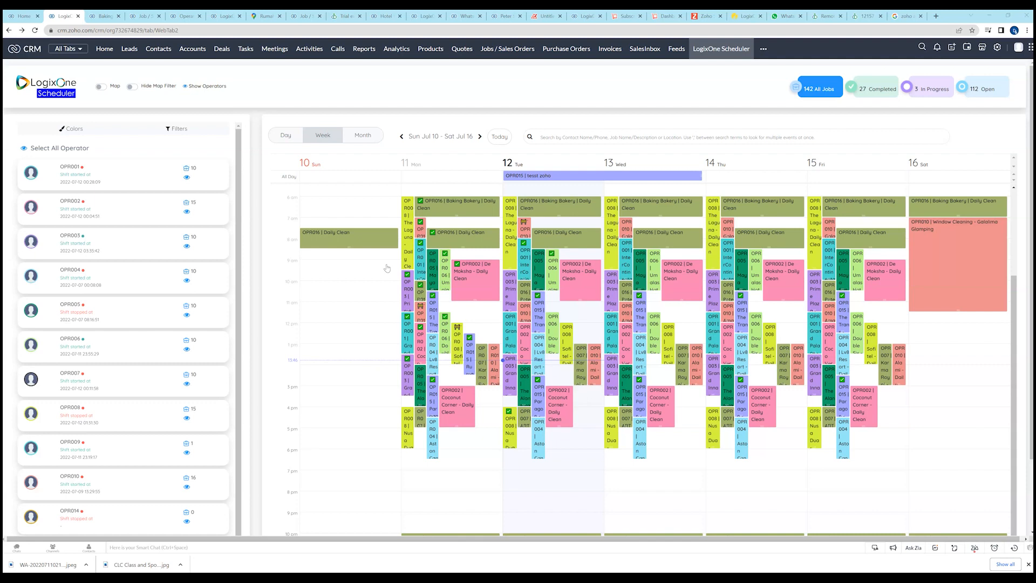
Open the invoice of the completed 11 July OPR016 Daily Clean job from the scheduler.
click(391, 262)
click(456, 239)
click(454, 239)
click(434, 238)
click(433, 233)
click(438, 232)
click(612, 50)
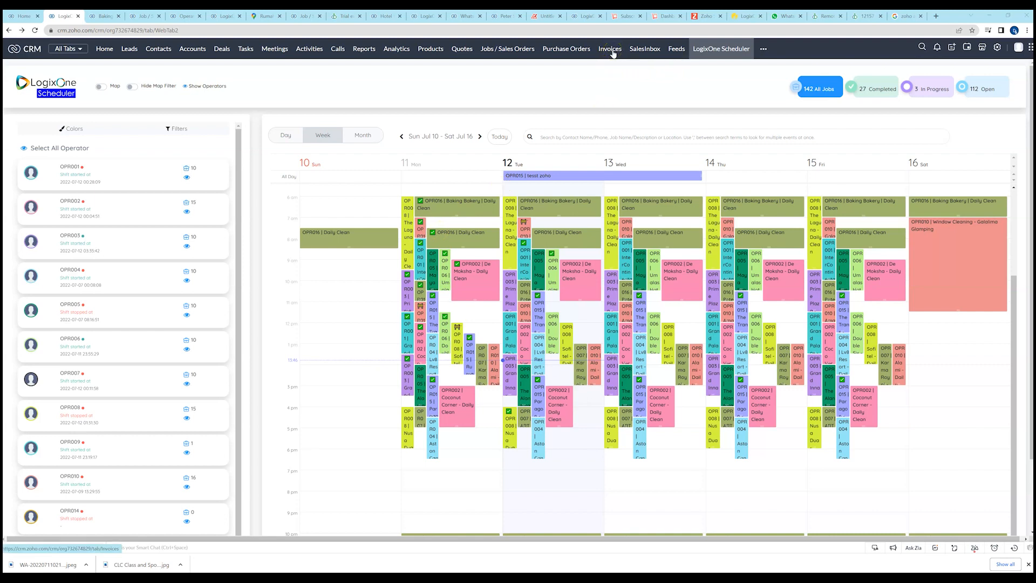
click(450, 237)
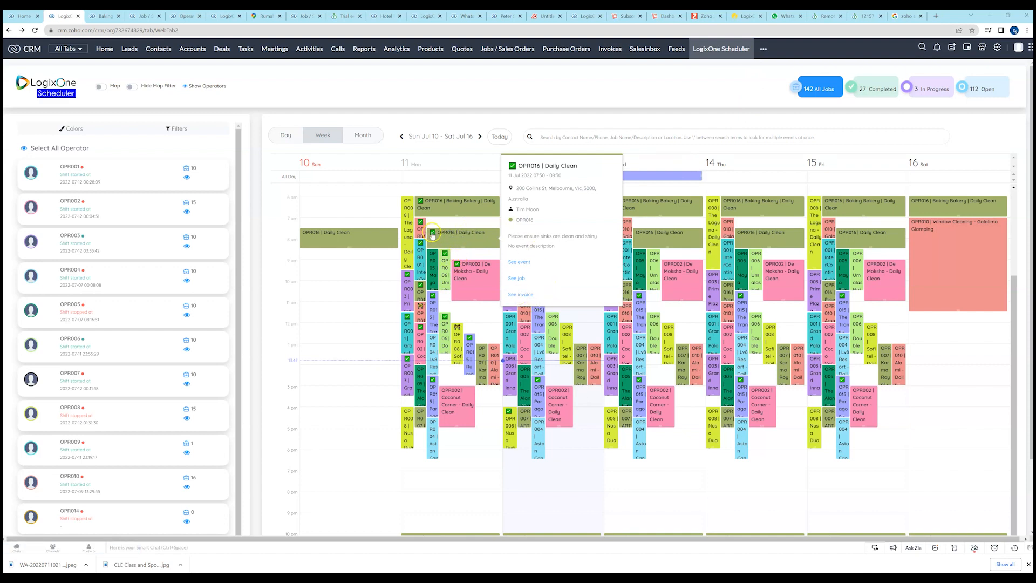
click(526, 294)
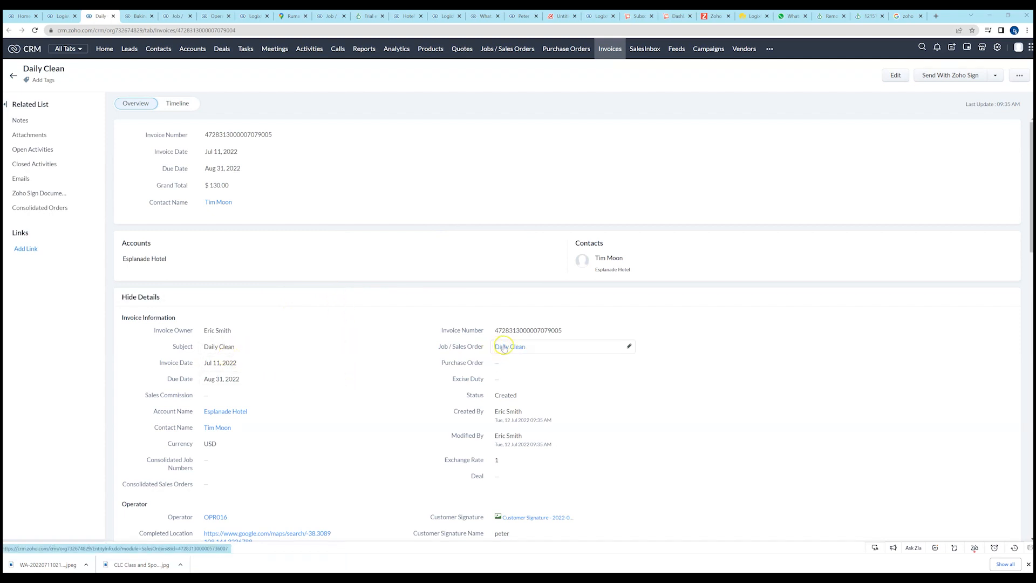
Open the customer signature image from the Daily Clean invoice's operator details.
mouse_move(511, 348)
scroll(356, 389, down, 3)
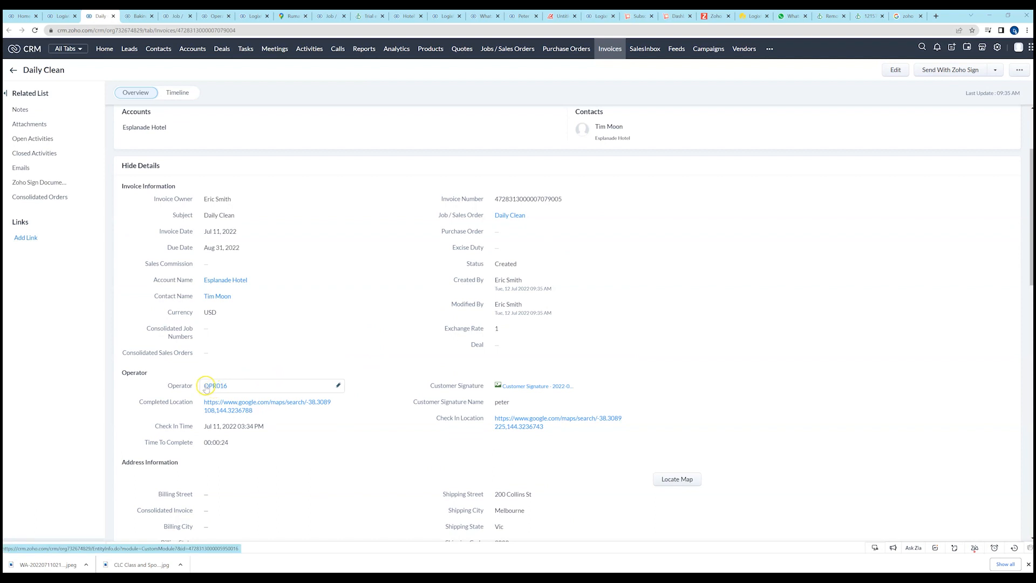
click(516, 386)
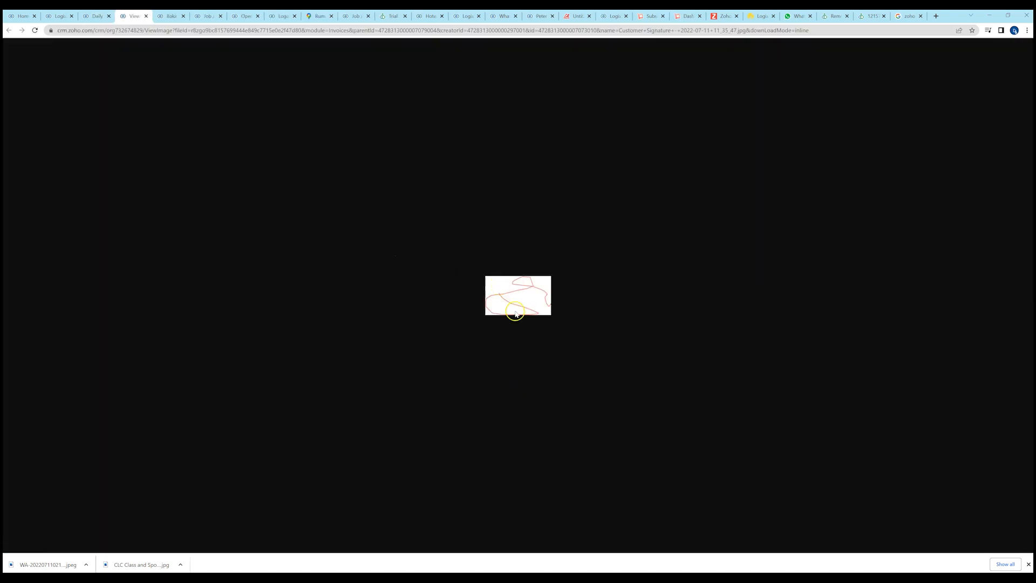
Close the customer signature image and review the Daily Clean invoice's time to complete and invoiced items.
click(146, 16)
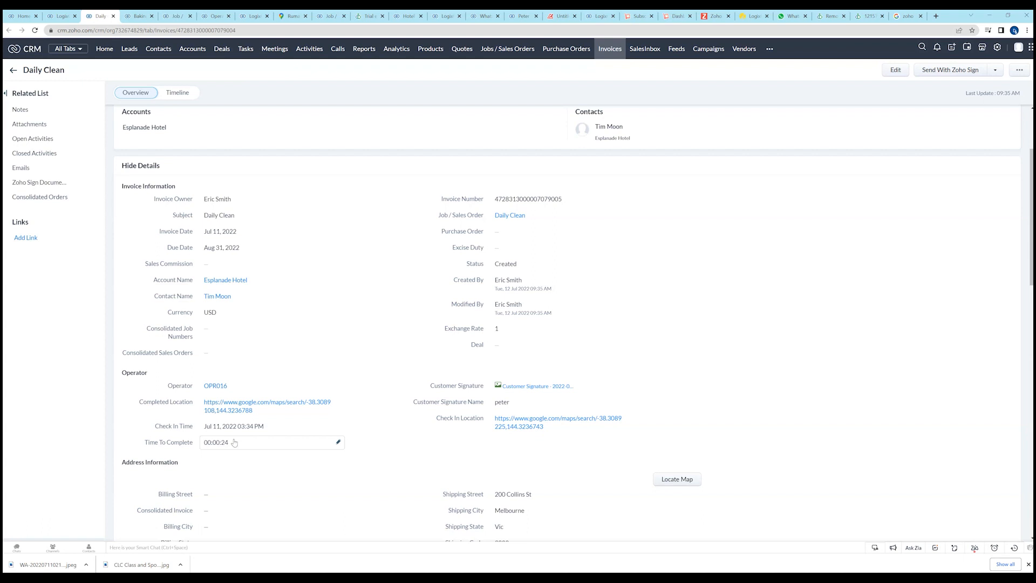
scroll(234, 442, down, 4)
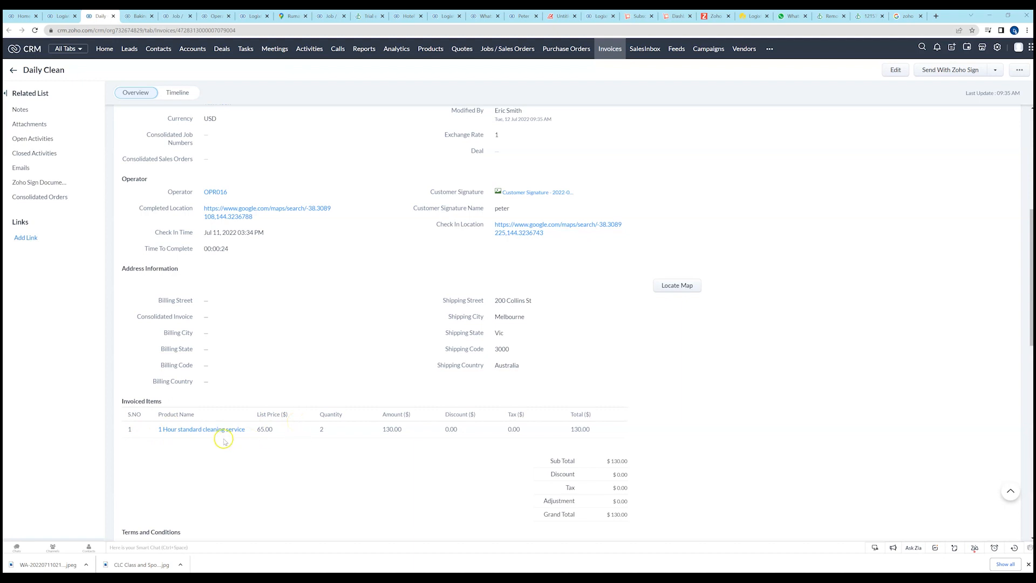
mouse_move(216, 433)
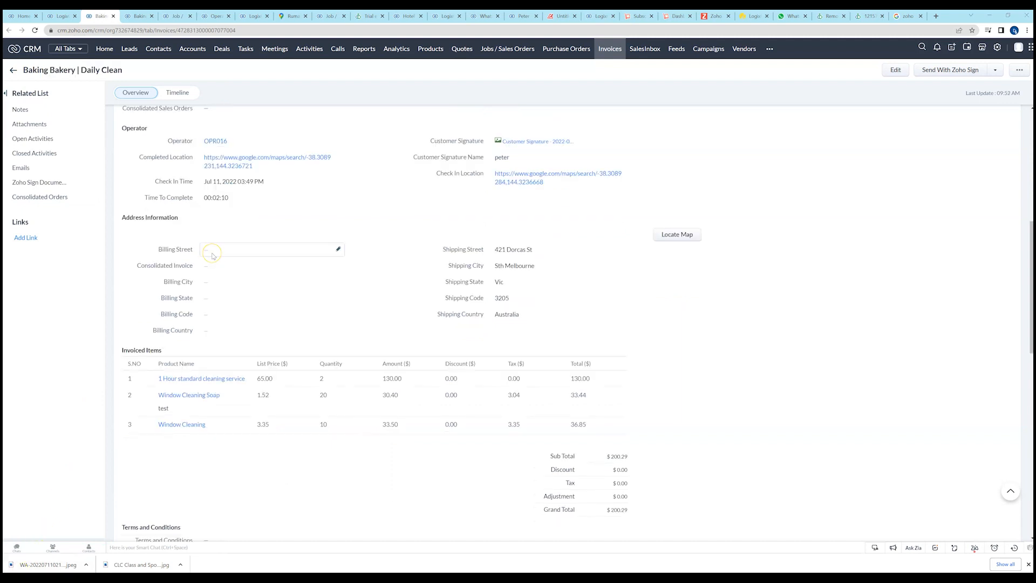
Review the Baking Bakery | Daily Clean invoice's linked job, account, operator details and invoiced items.
scroll(367, 272, up, 5)
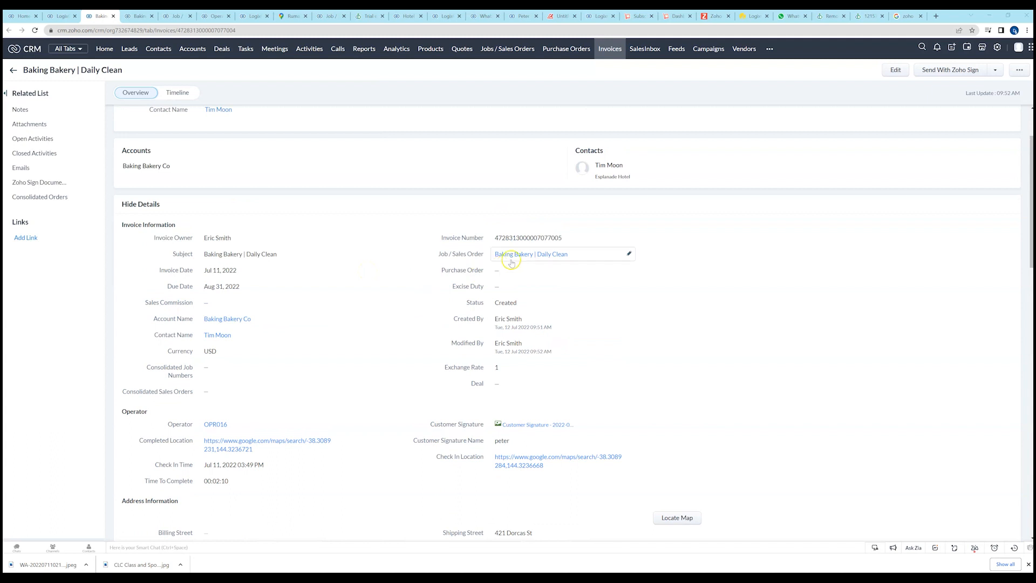
mouse_move(534, 257)
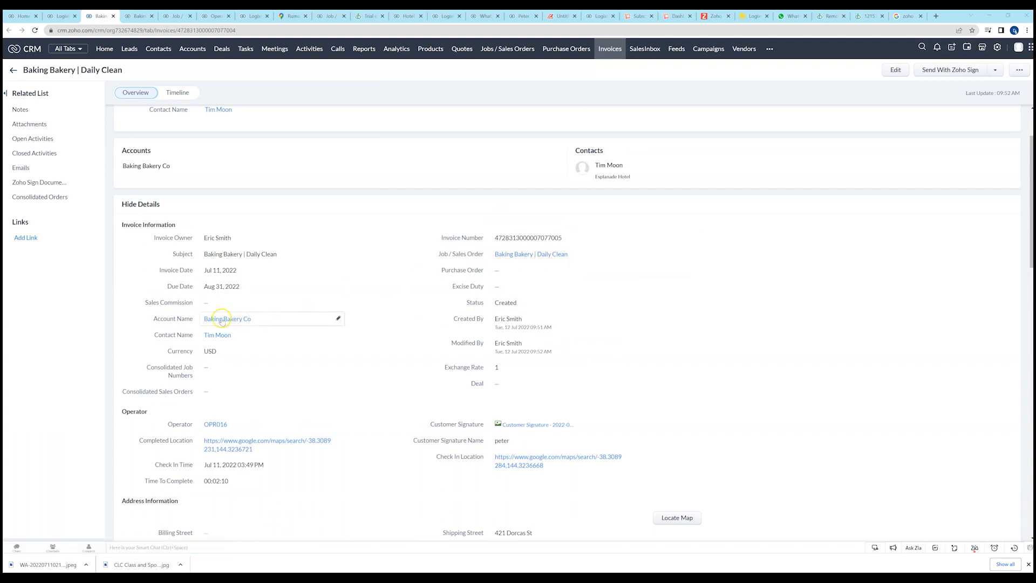
mouse_move(225, 318)
scroll(223, 487, down, 5)
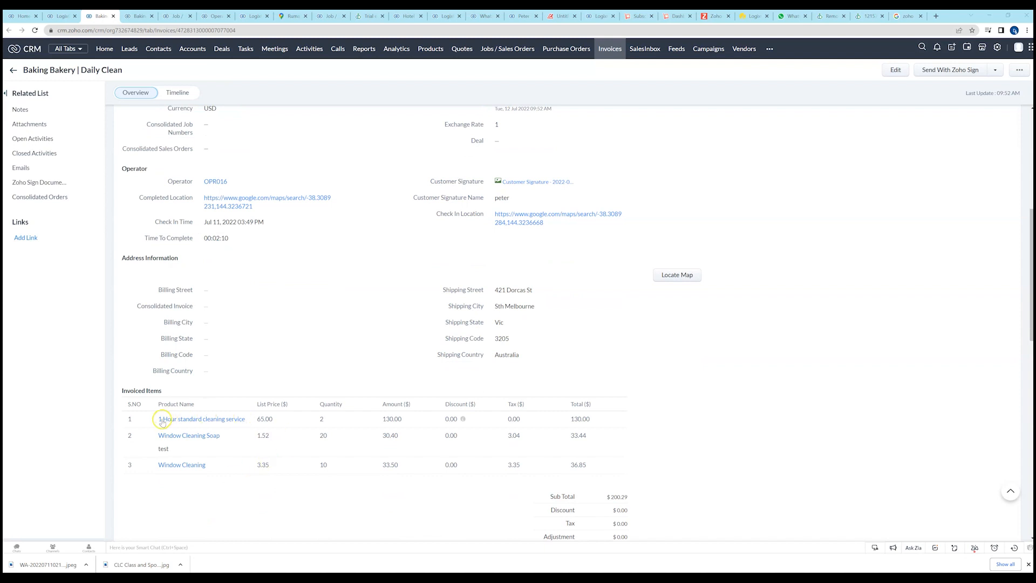
mouse_move(160, 424)
mouse_move(193, 438)
Preview the OPR016 image attached to the Baking Bakery | Daily Clean invoice, close it, and return to the invoice details.
scroll(280, 285, up, 6)
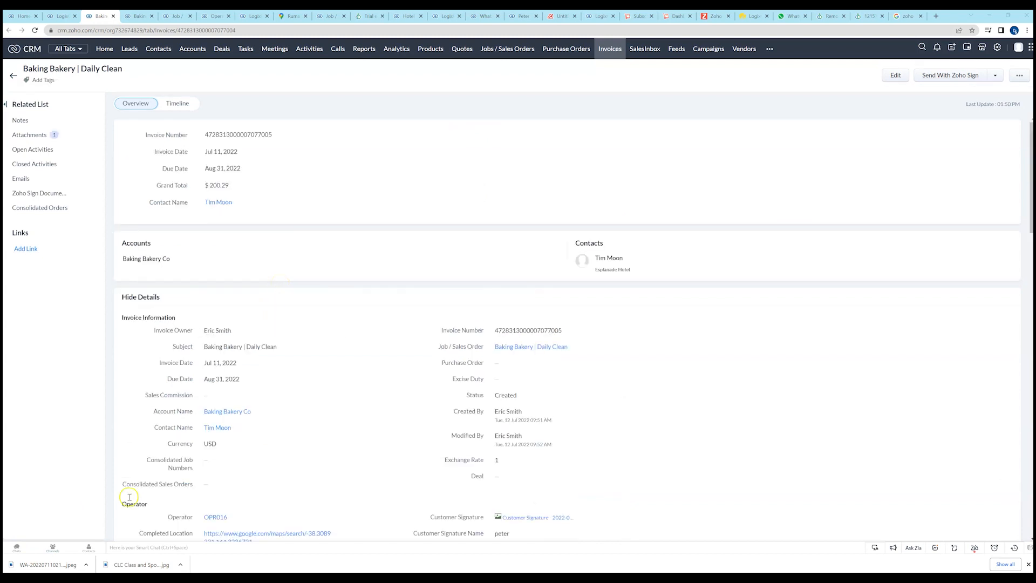
click(31, 136)
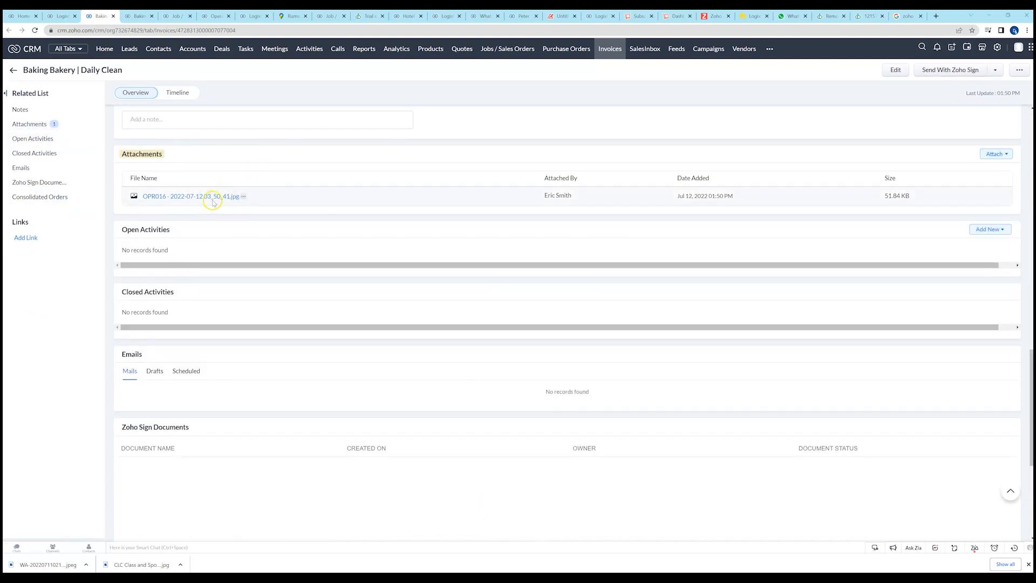
click(214, 197)
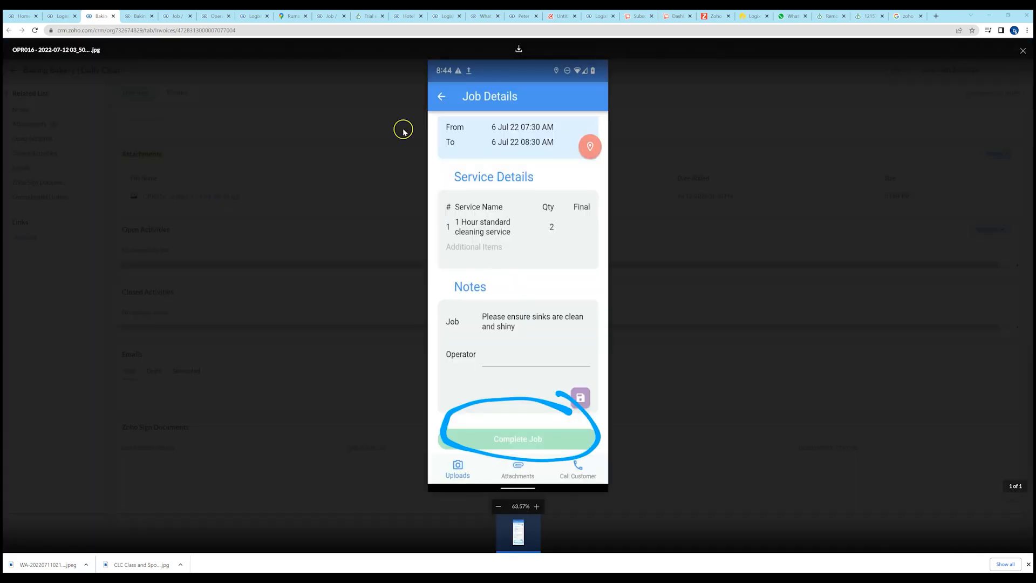
click(1023, 50)
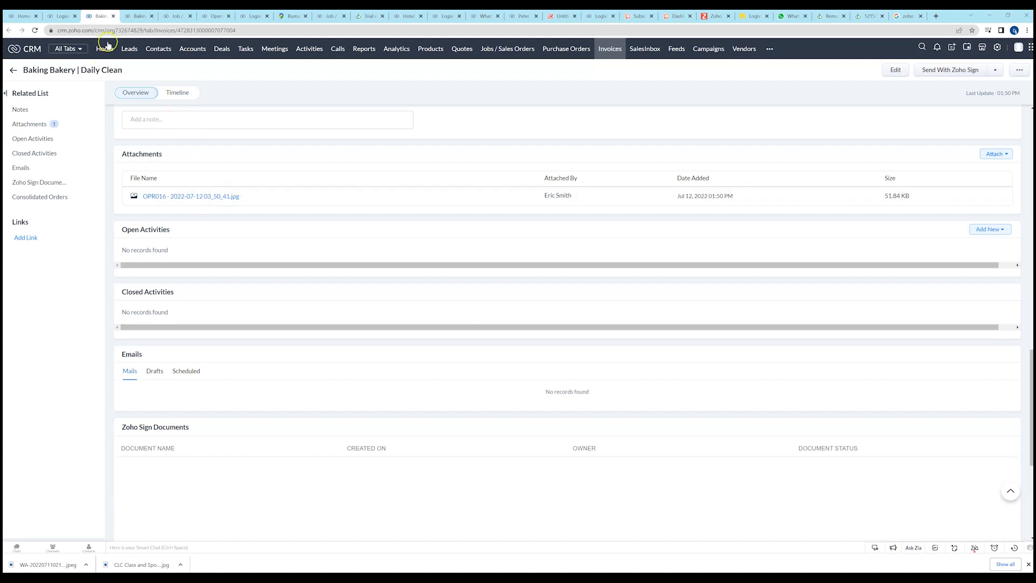
scroll(359, 270, up, 10)
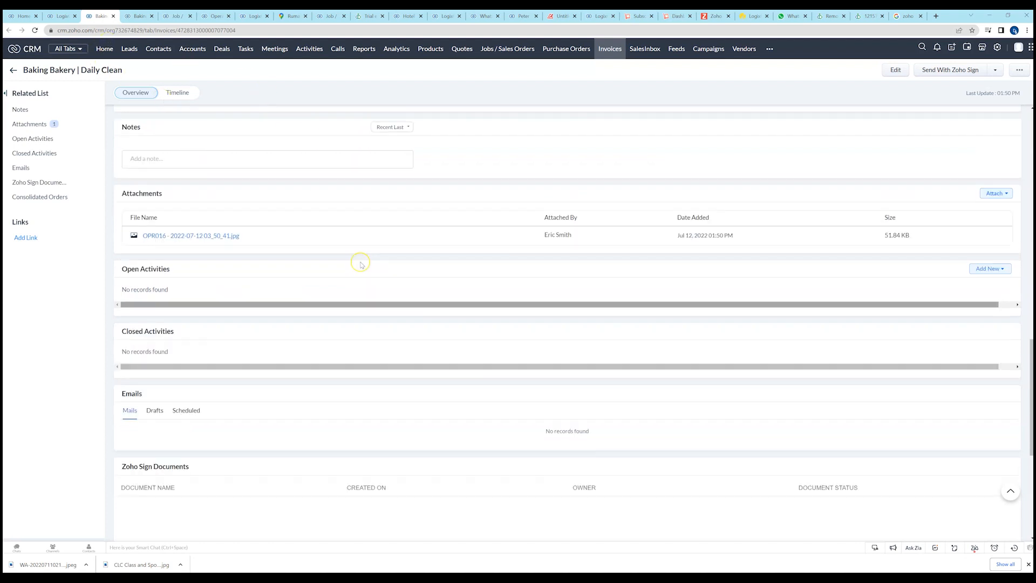
scroll(361, 265, up, 5)
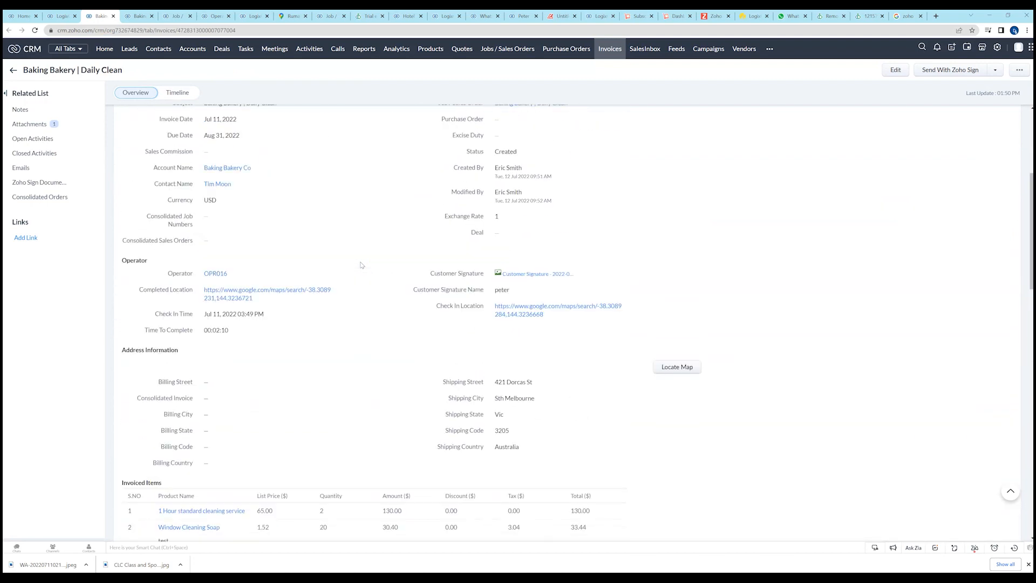
scroll(361, 265, up, 2)
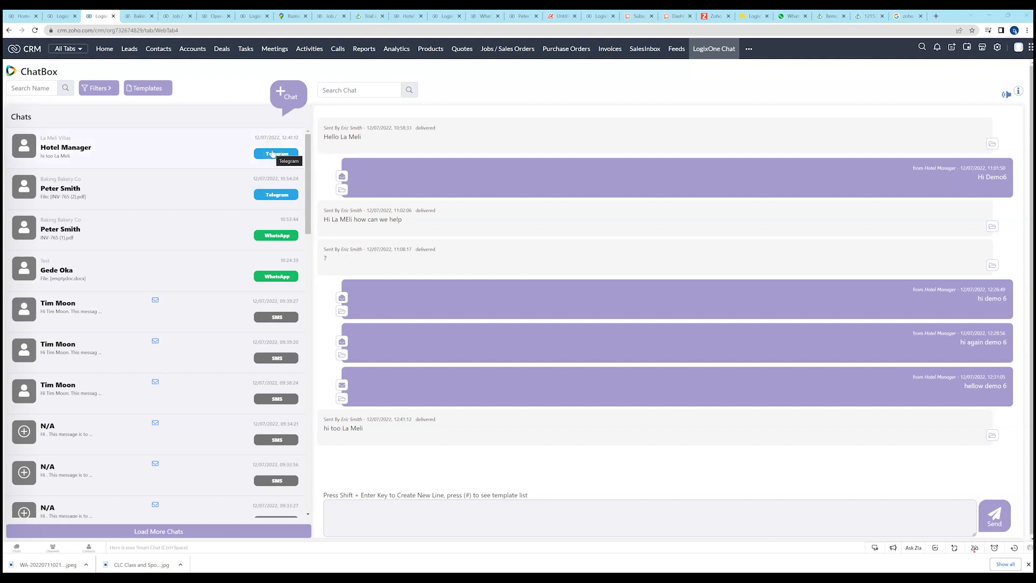
Switch from the LogixOne chat to the CRM home dashboard, refresh all its components, and dismiss the LogixOne Operator installation notice.
click(145, 212)
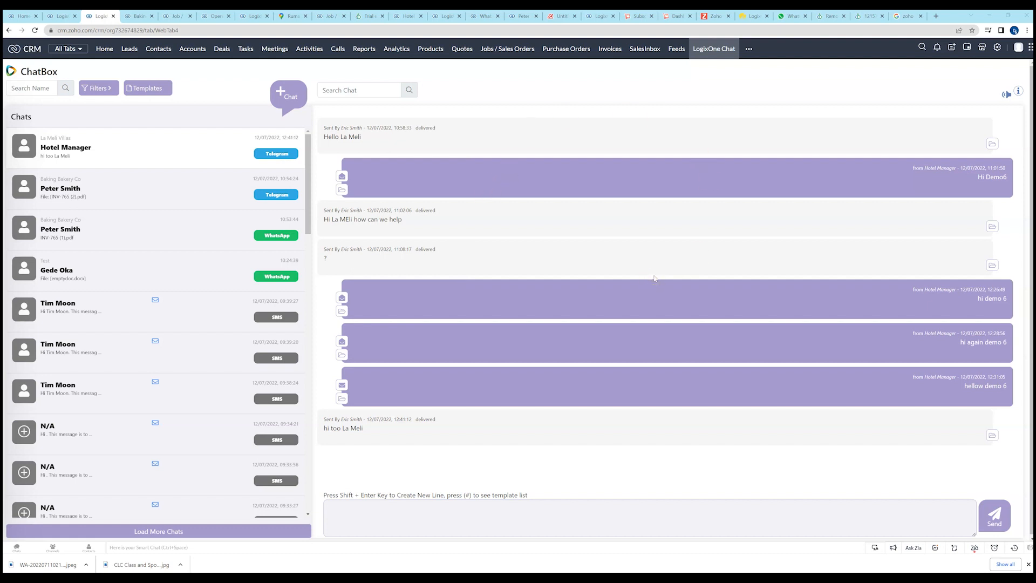
click(19, 17)
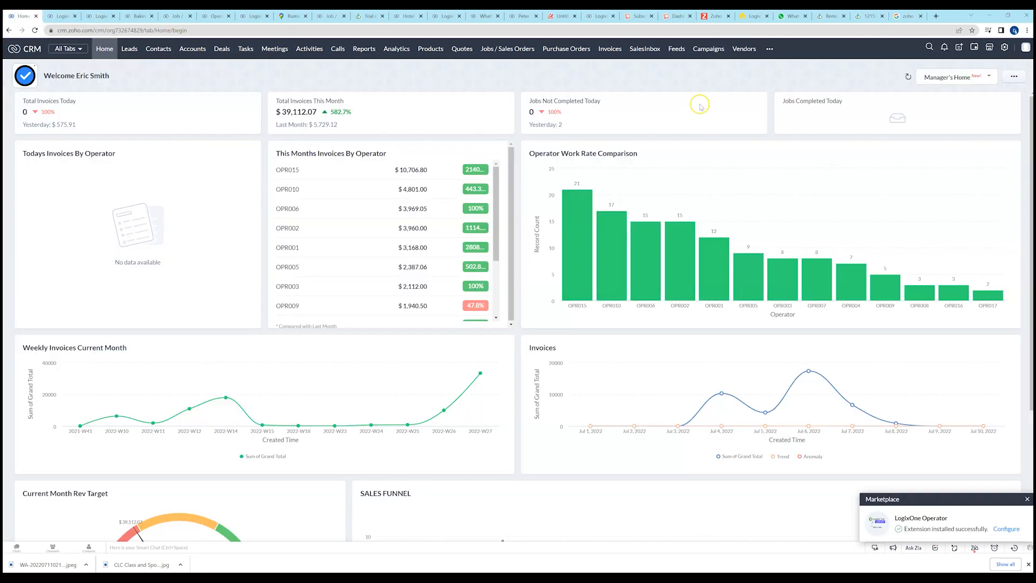
click(908, 77)
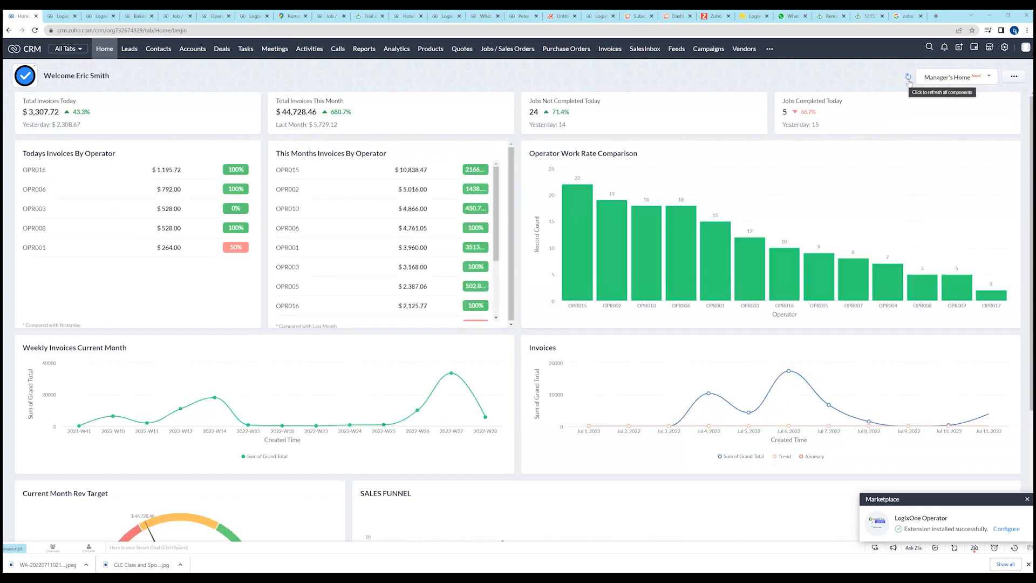
click(1027, 498)
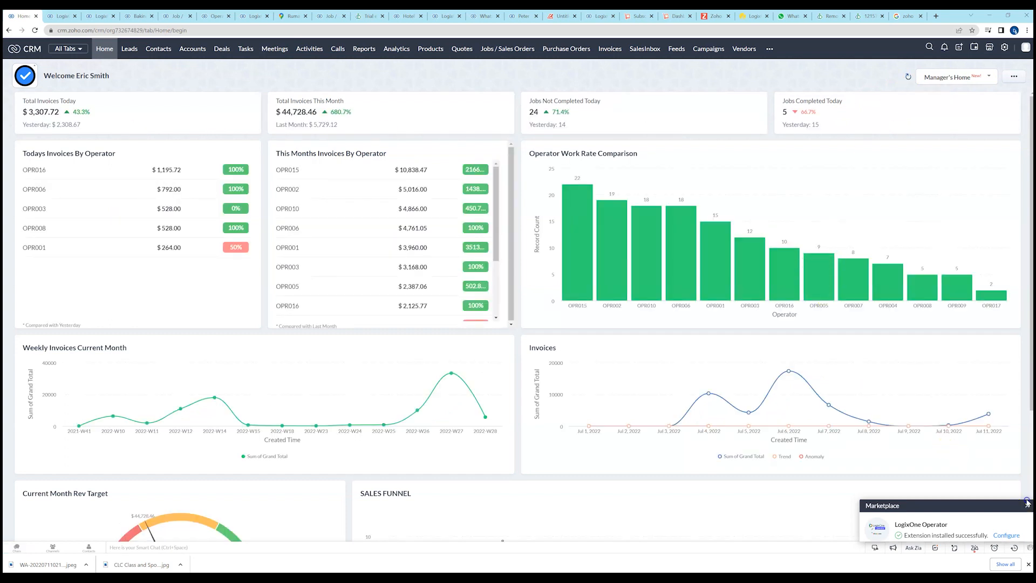